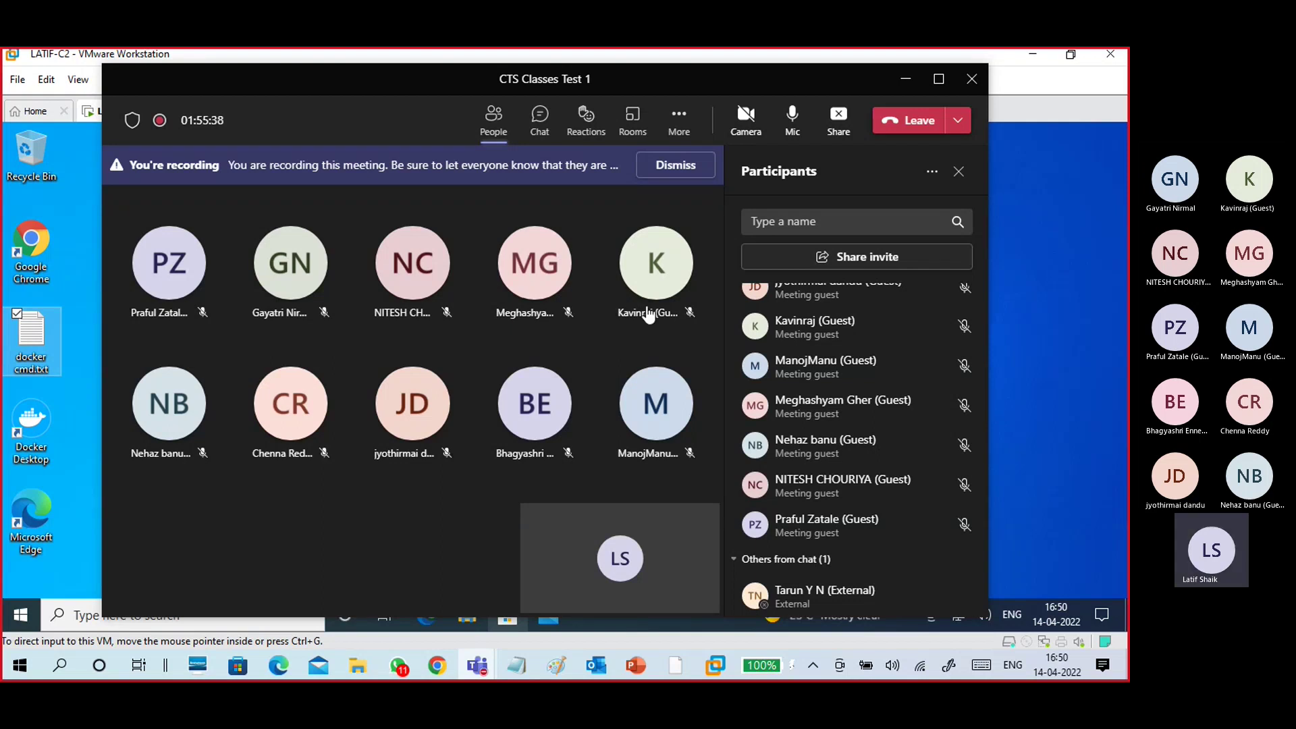
- Minimize the Teams meeting windows and open Control Panel in the LATIF-C2 virtual machine
{"action": "left_click", "coordinate": [907, 79]}
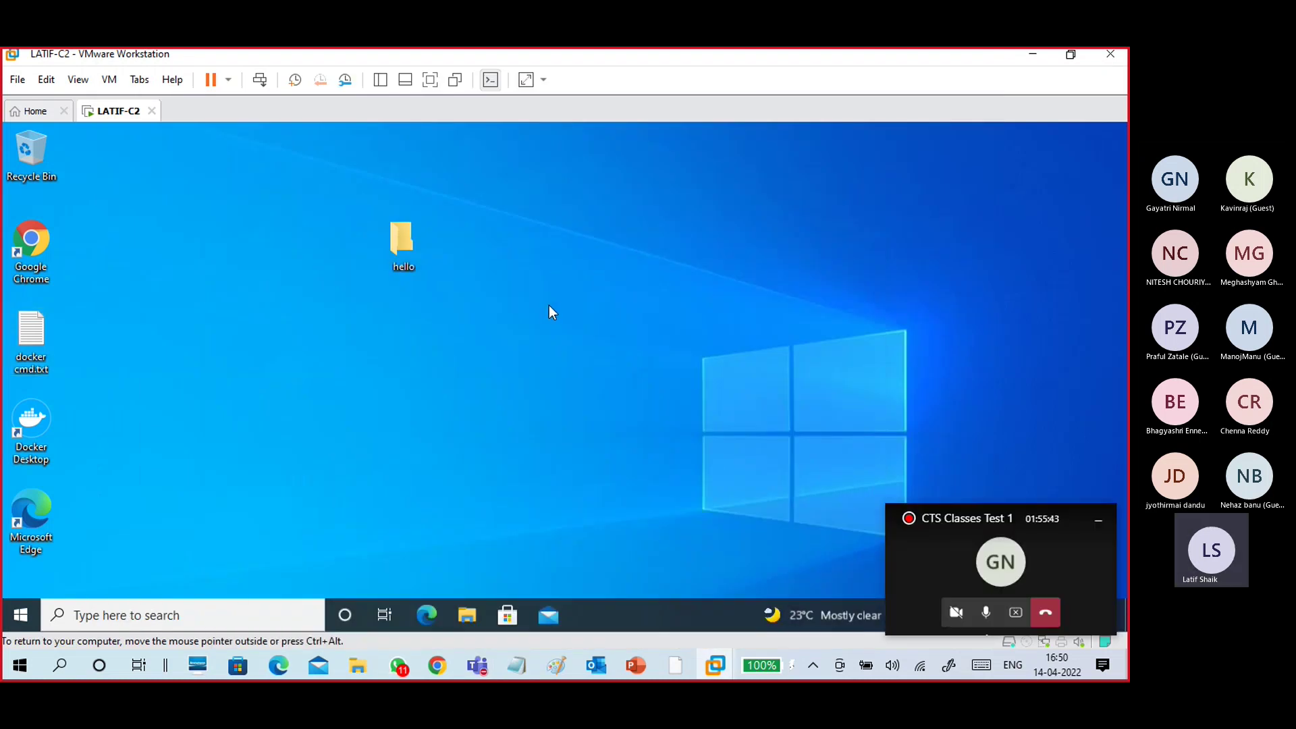
{"action": "left_click", "coordinate": [1097, 520]}
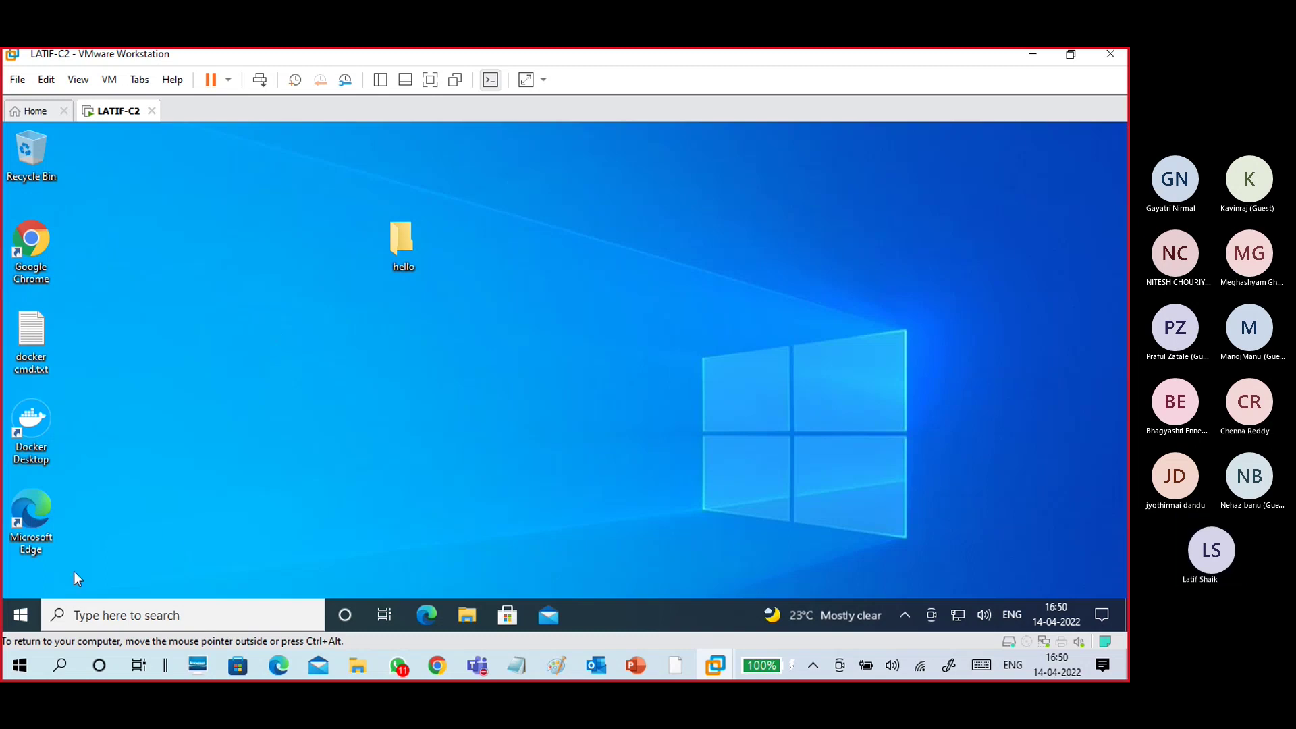
{"action": "left_click", "coordinate": [16, 617]}
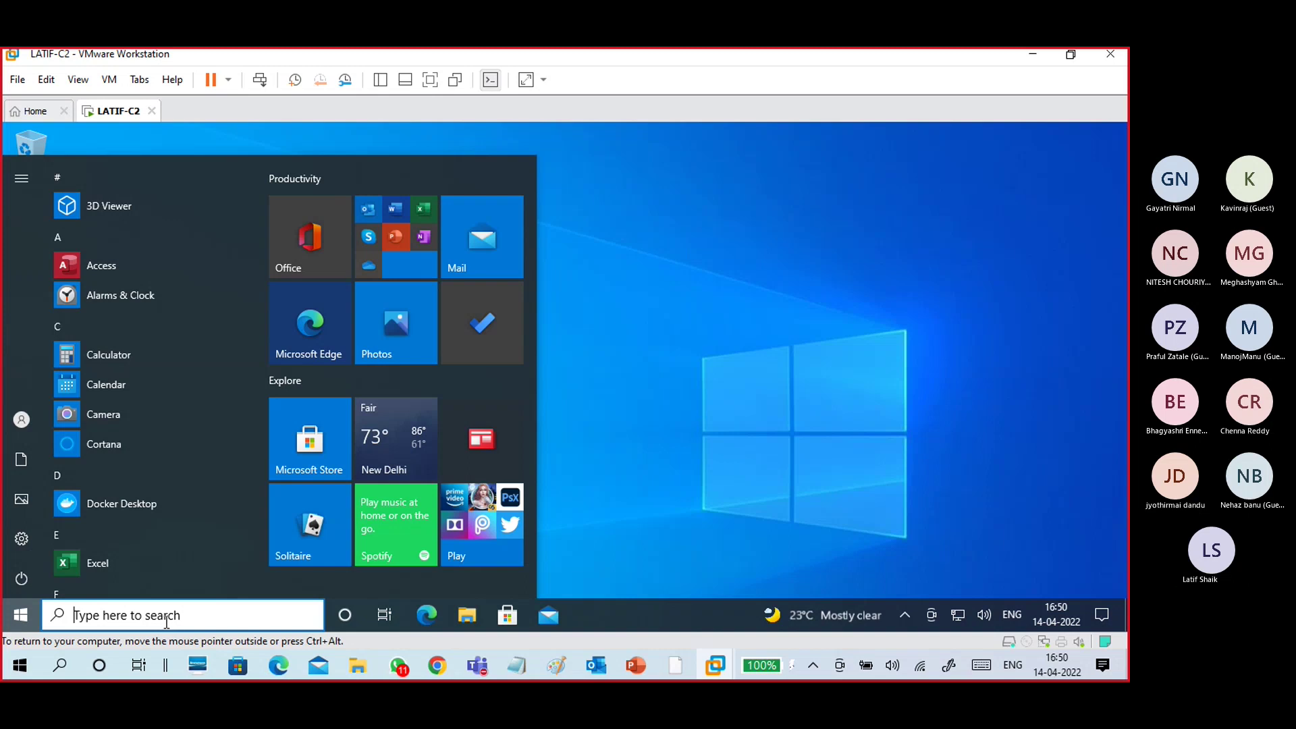
{"action": "type", "text": "control"}
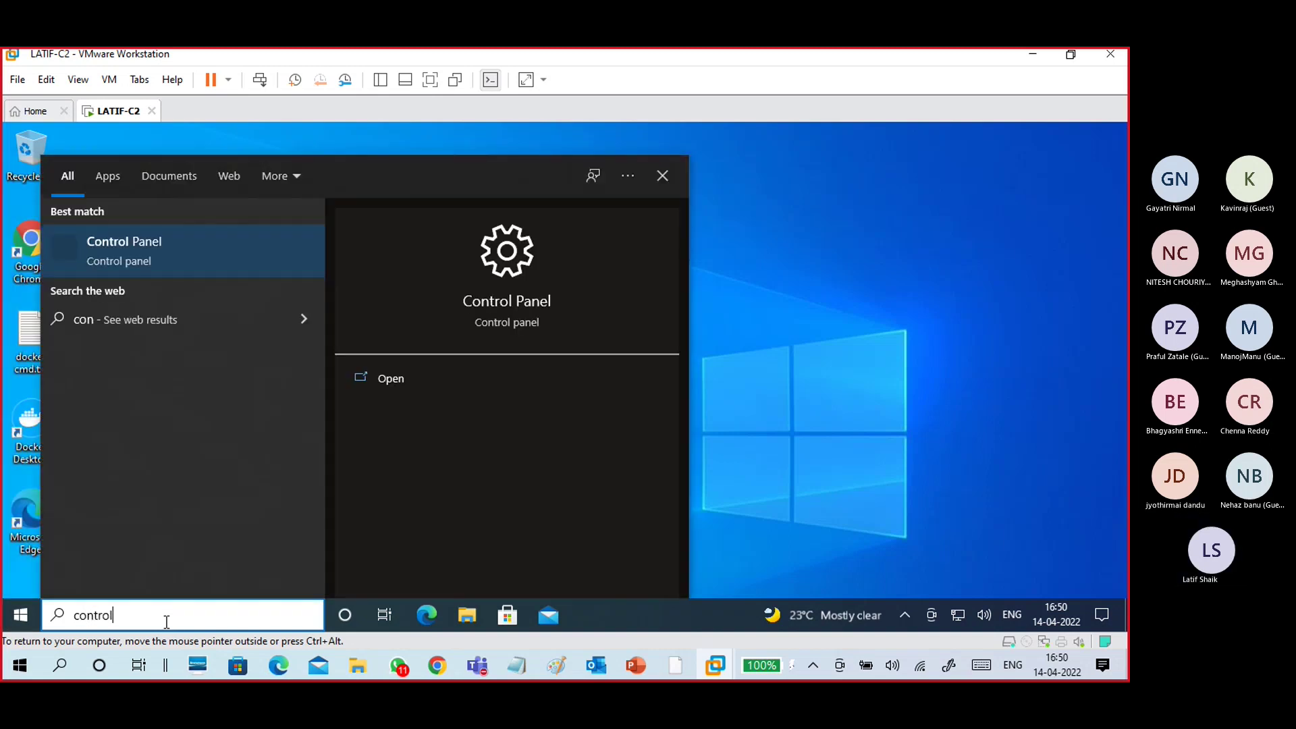
{"action": "key", "text": "Return"}
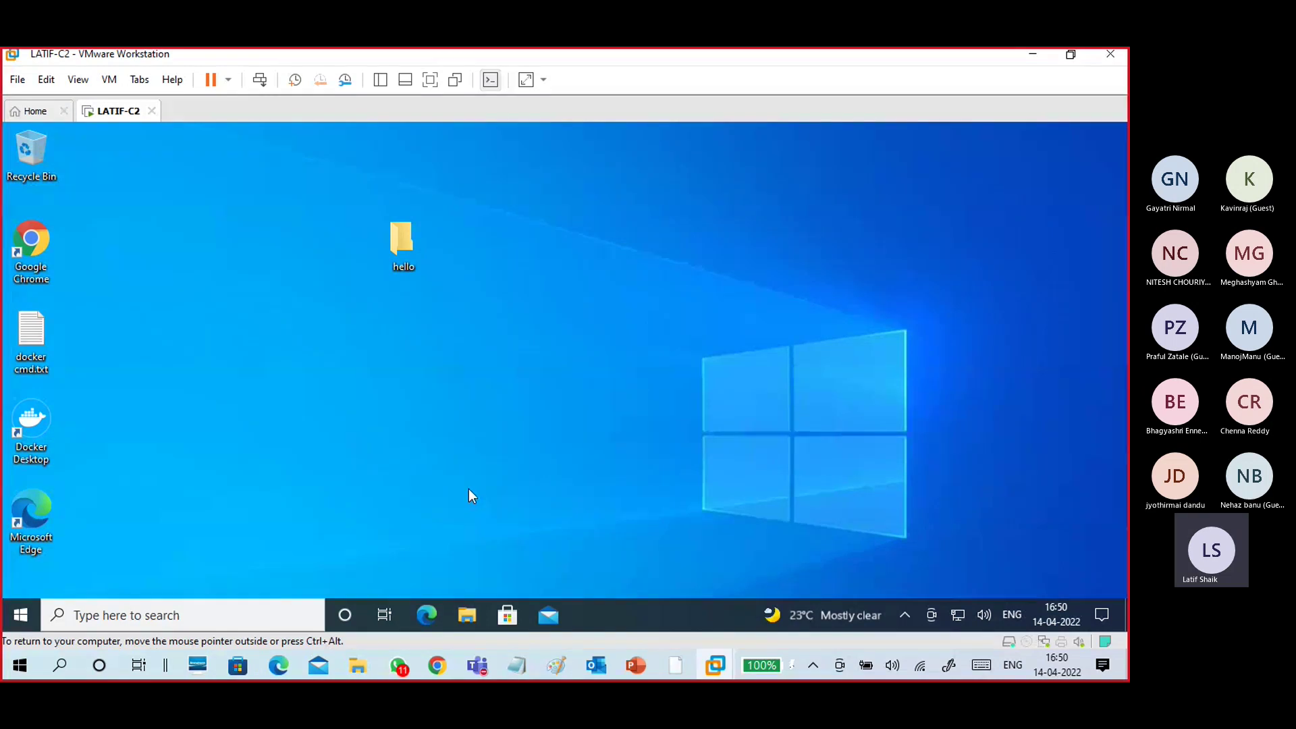
- Minimize Control Panel and browse to New Volume (E:) in a maximized File Explorer window
{"action": "key", "text": "super+e"}
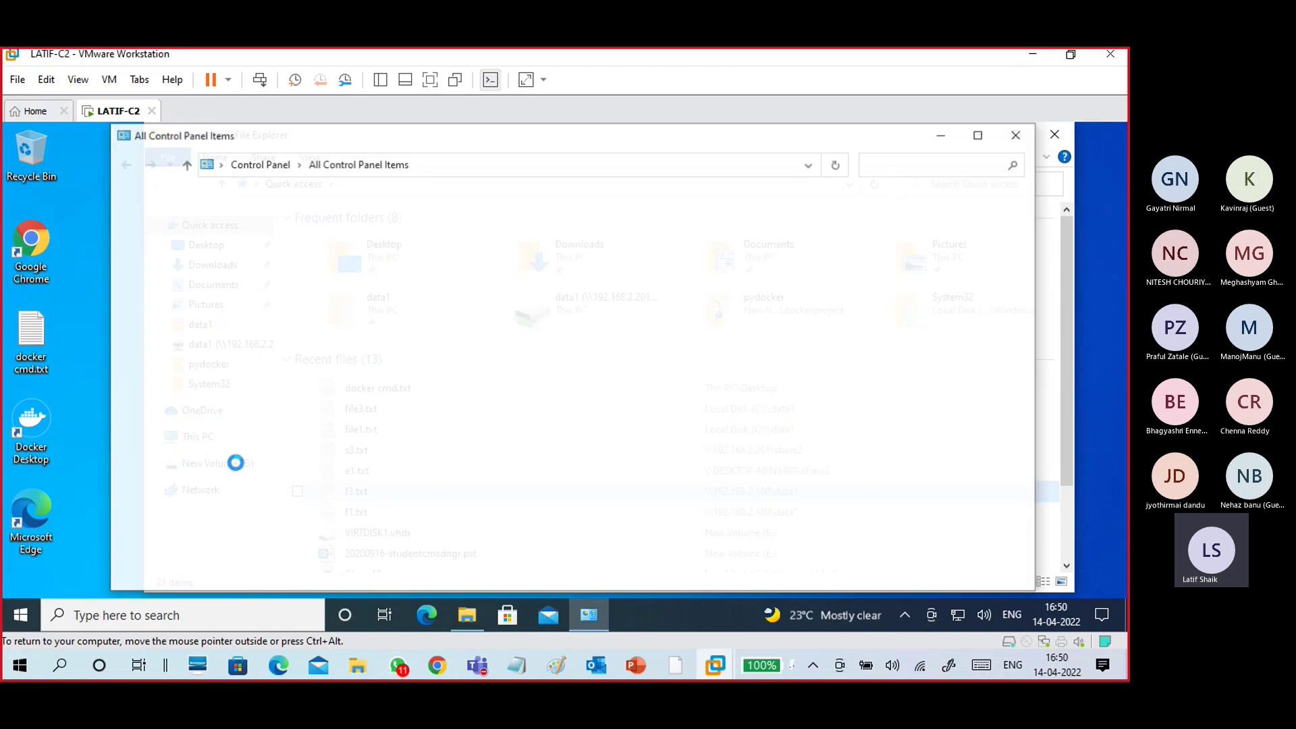
{"action": "left_click", "coordinate": [943, 134]}
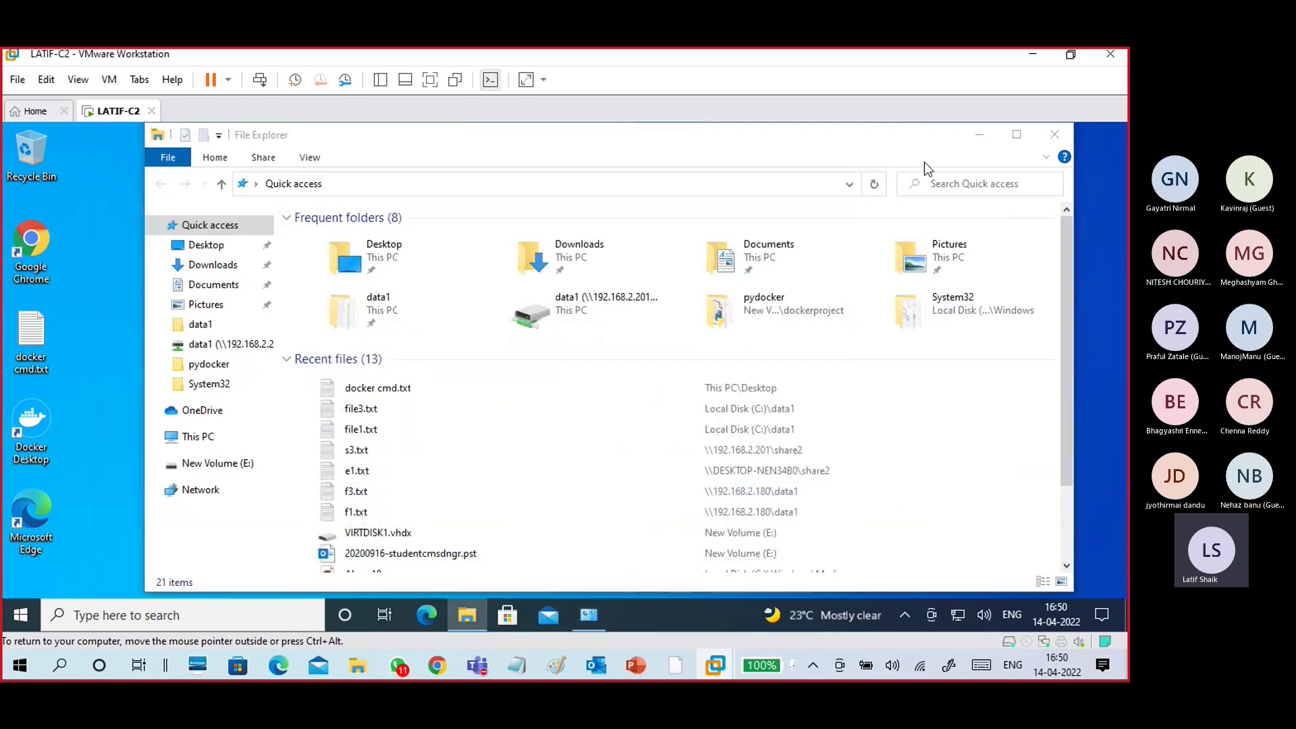
{"action": "left_click", "coordinate": [1014, 136]}
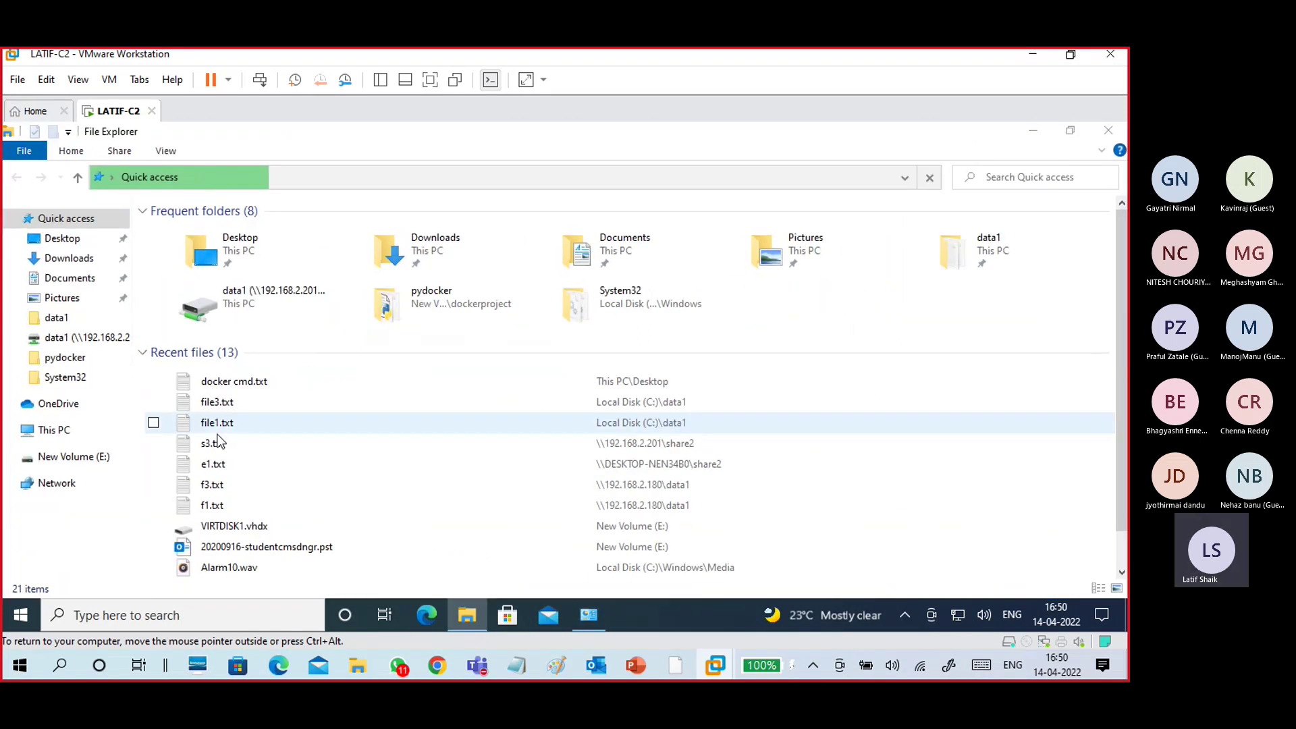
{"action": "left_click", "coordinate": [59, 431]}
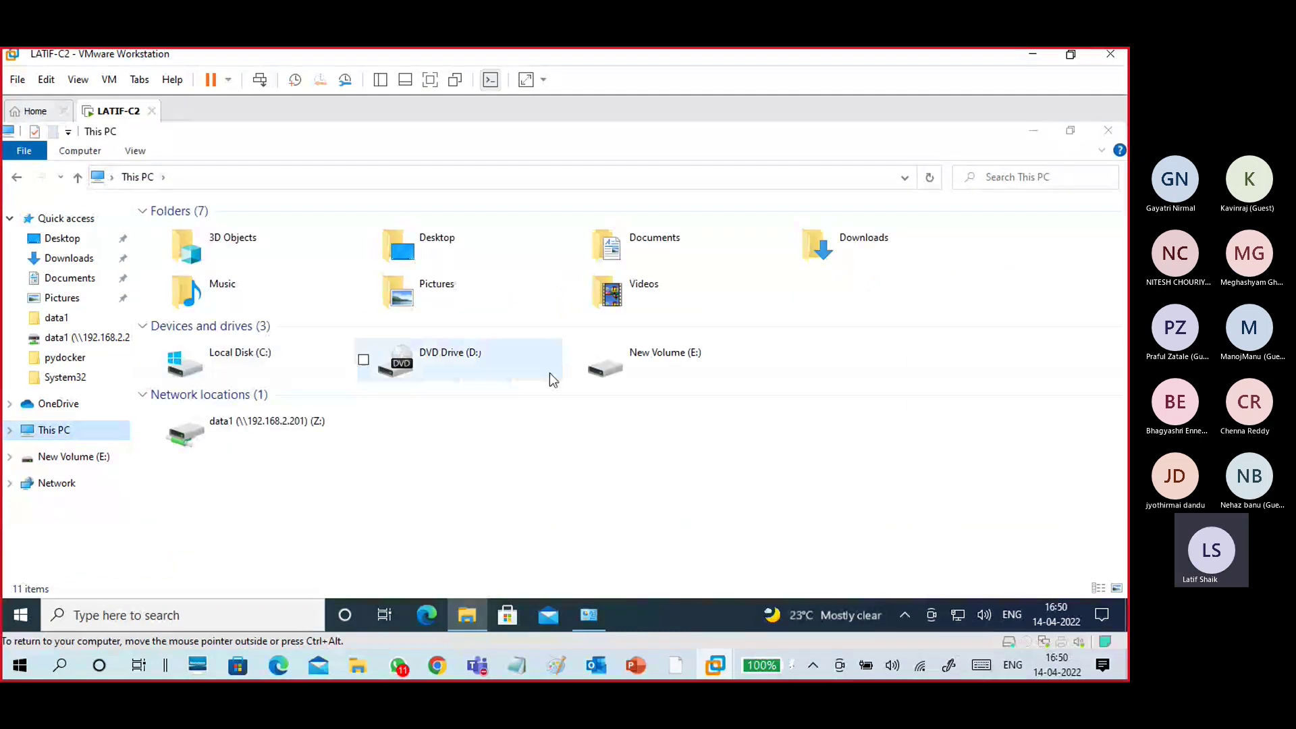
{"action": "double_click", "coordinate": [642, 367]}
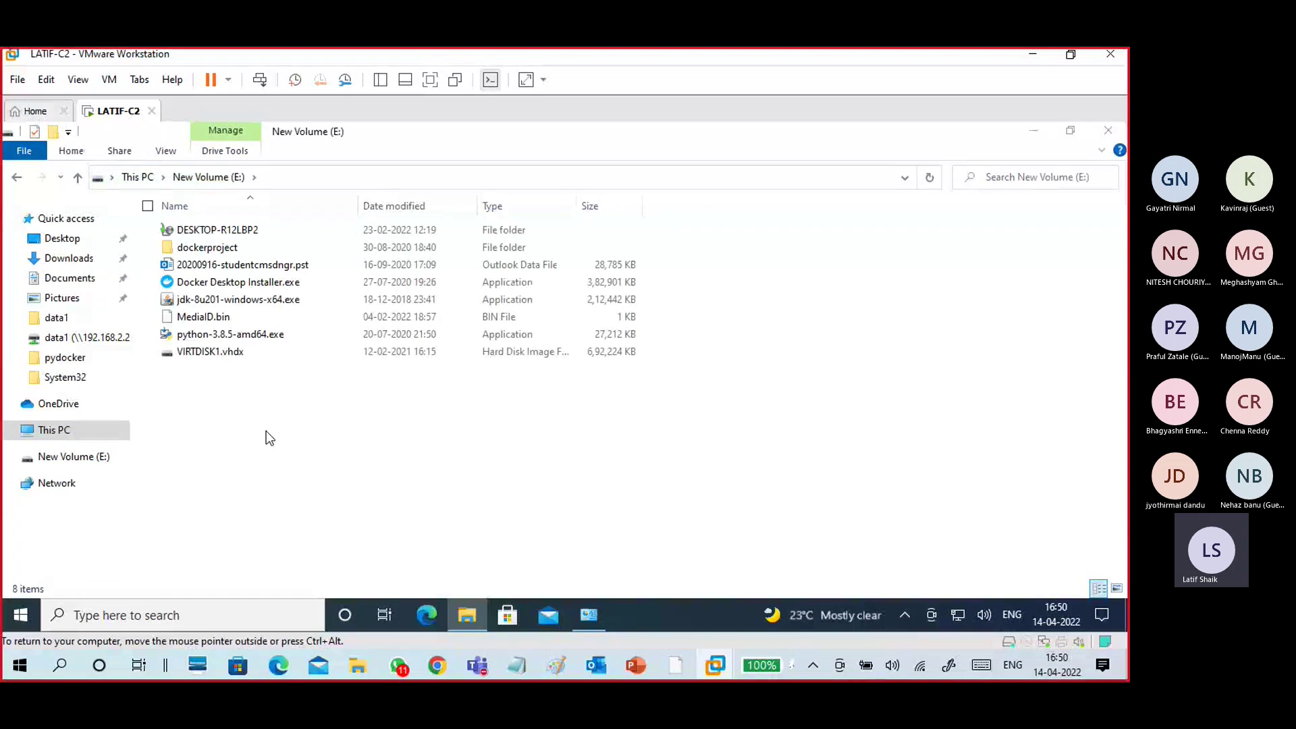
- Open the DESKTOP-R12LBP2 backup on New Volume (E:), review its Windows Backup options, and close the dialog
{"action": "left_click", "coordinate": [225, 231]}
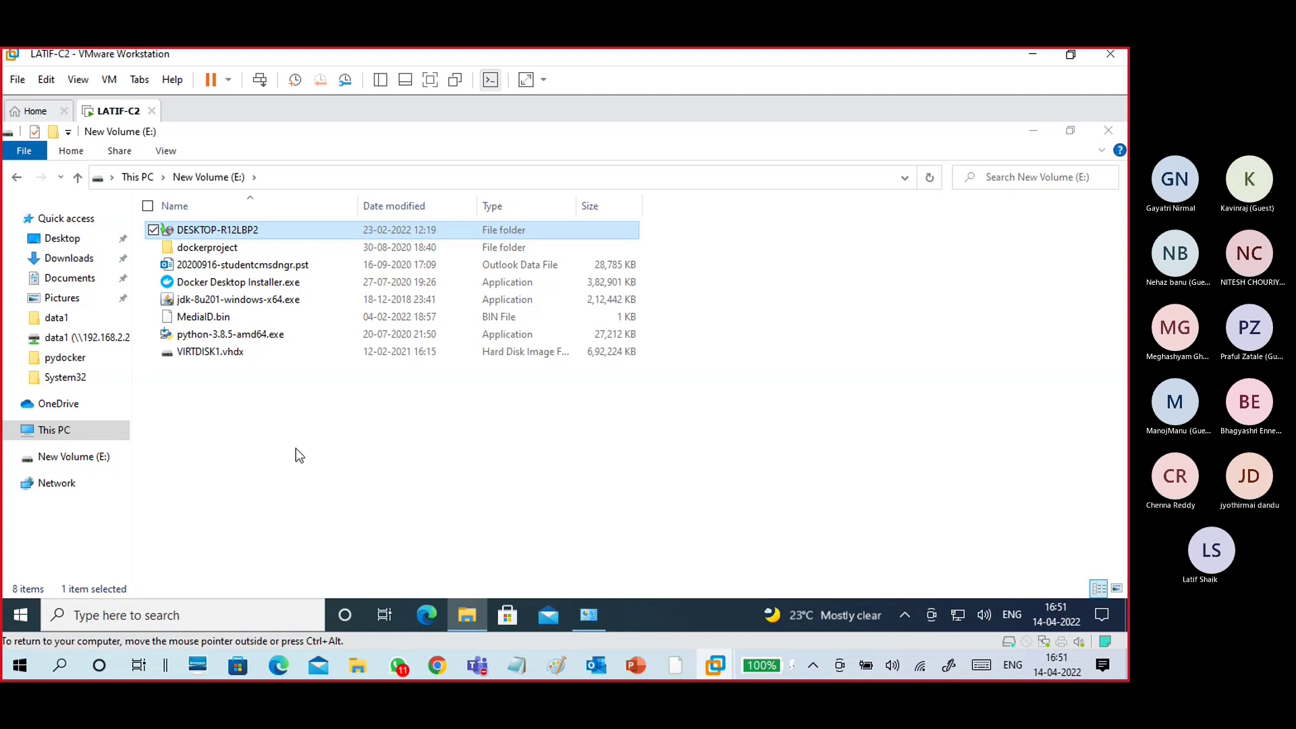
{"action": "left_click", "coordinate": [584, 618]}
{"action": "left_click", "coordinate": [585, 618]}
{"action": "left_click", "coordinate": [335, 453]}
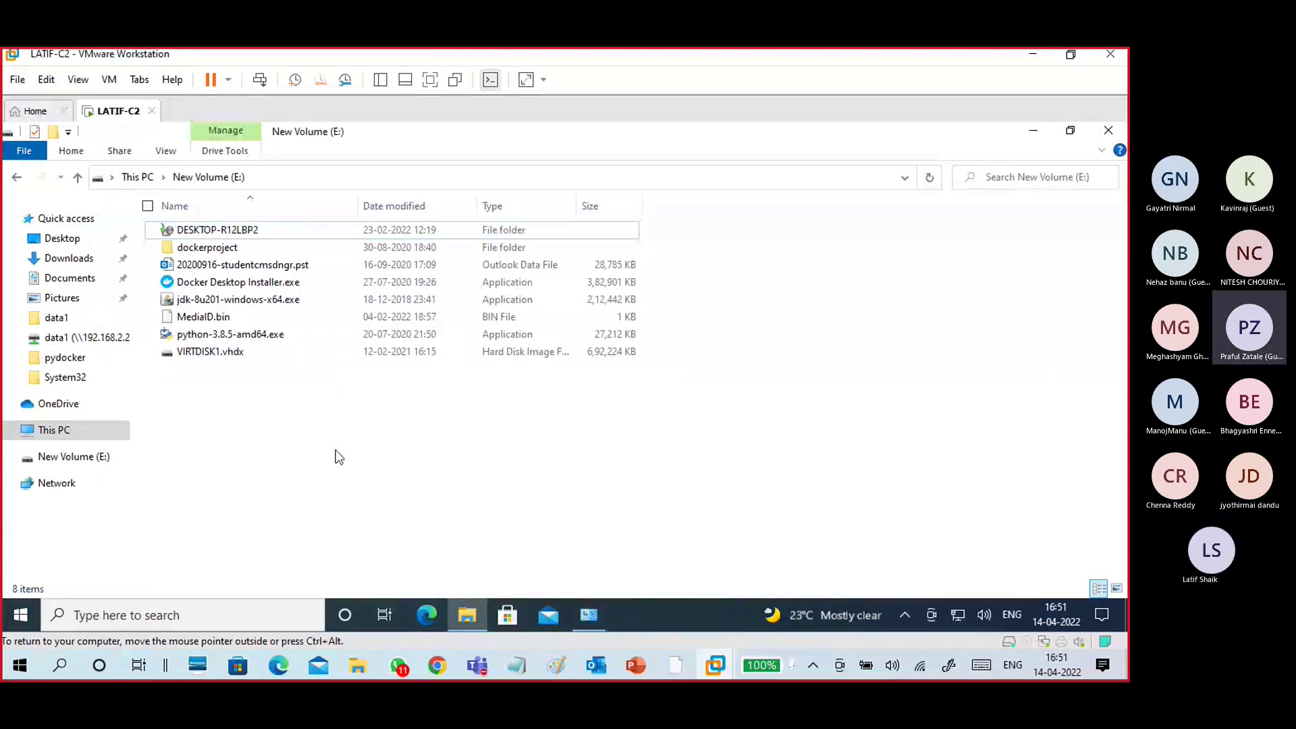
{"action": "left_click", "coordinate": [53, 436]}
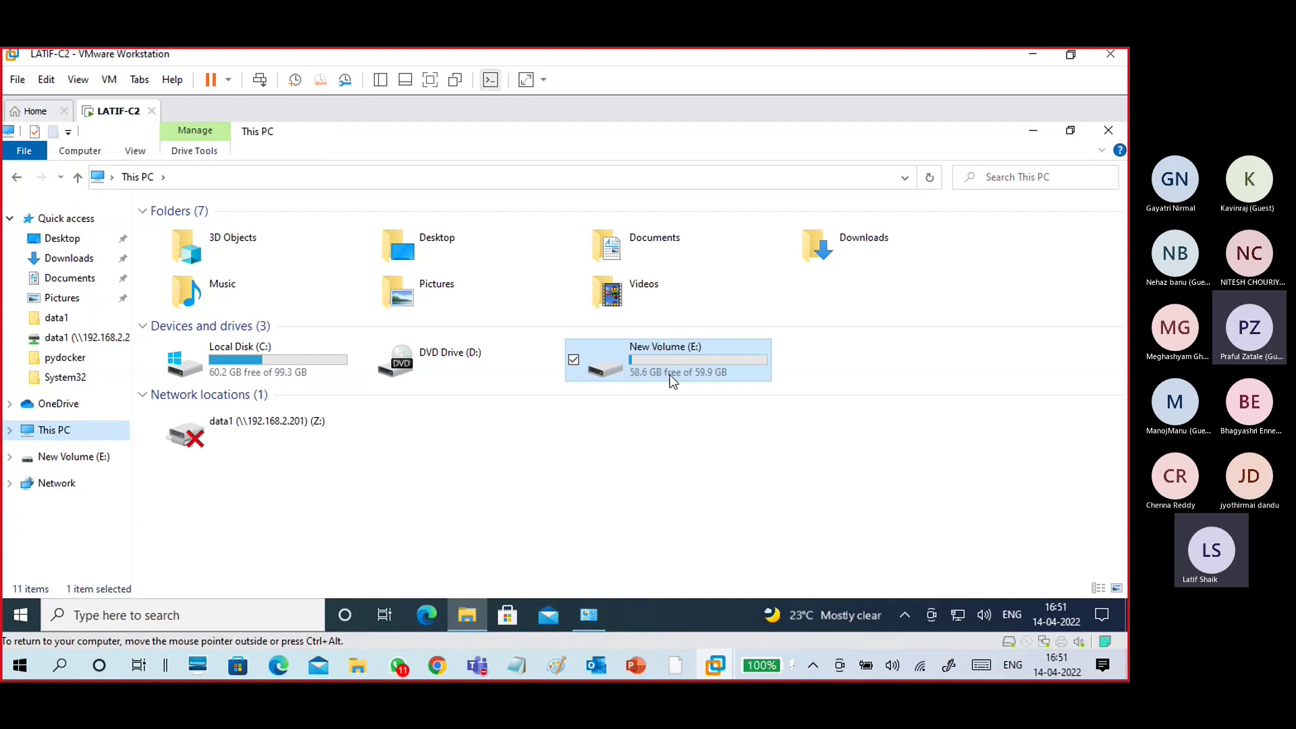
{"action": "left_click", "coordinate": [657, 372]}
{"action": "left_click", "coordinate": [635, 611]}
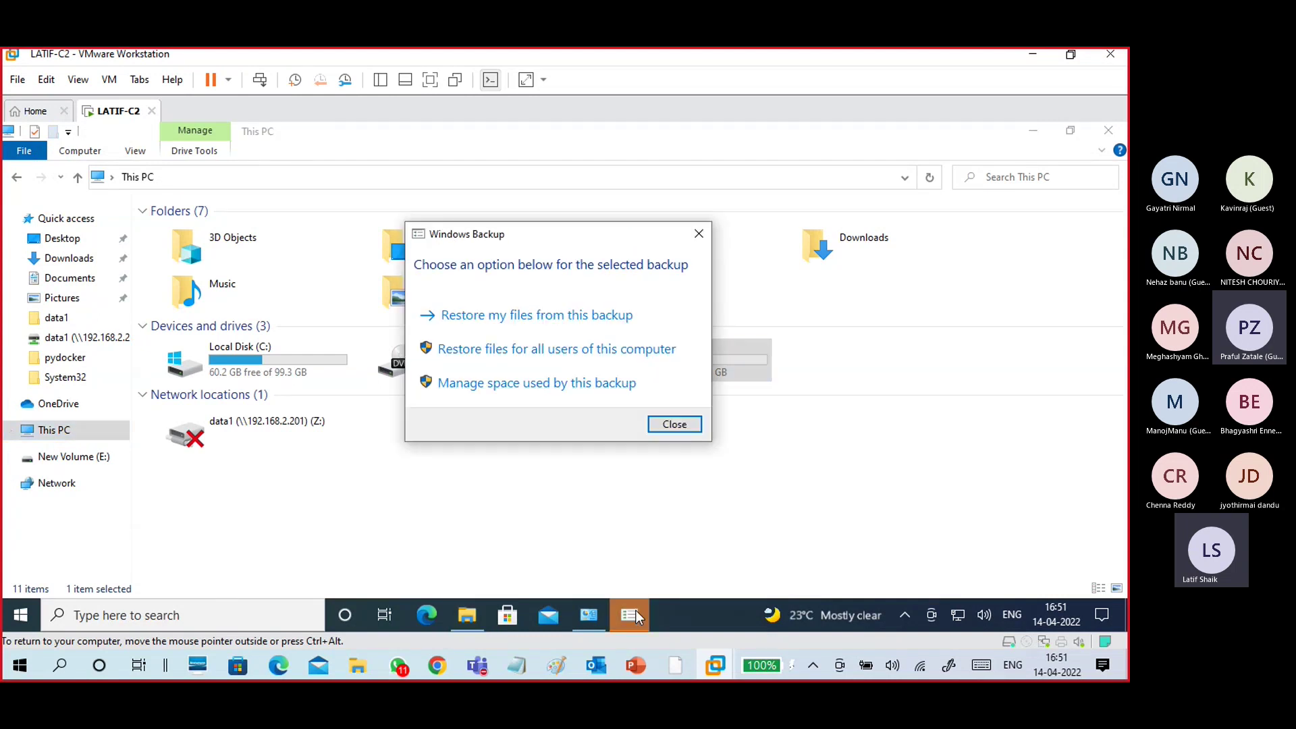
{"action": "left_click_drag", "start_coordinate": [499, 235], "coordinate": [518, 220]}
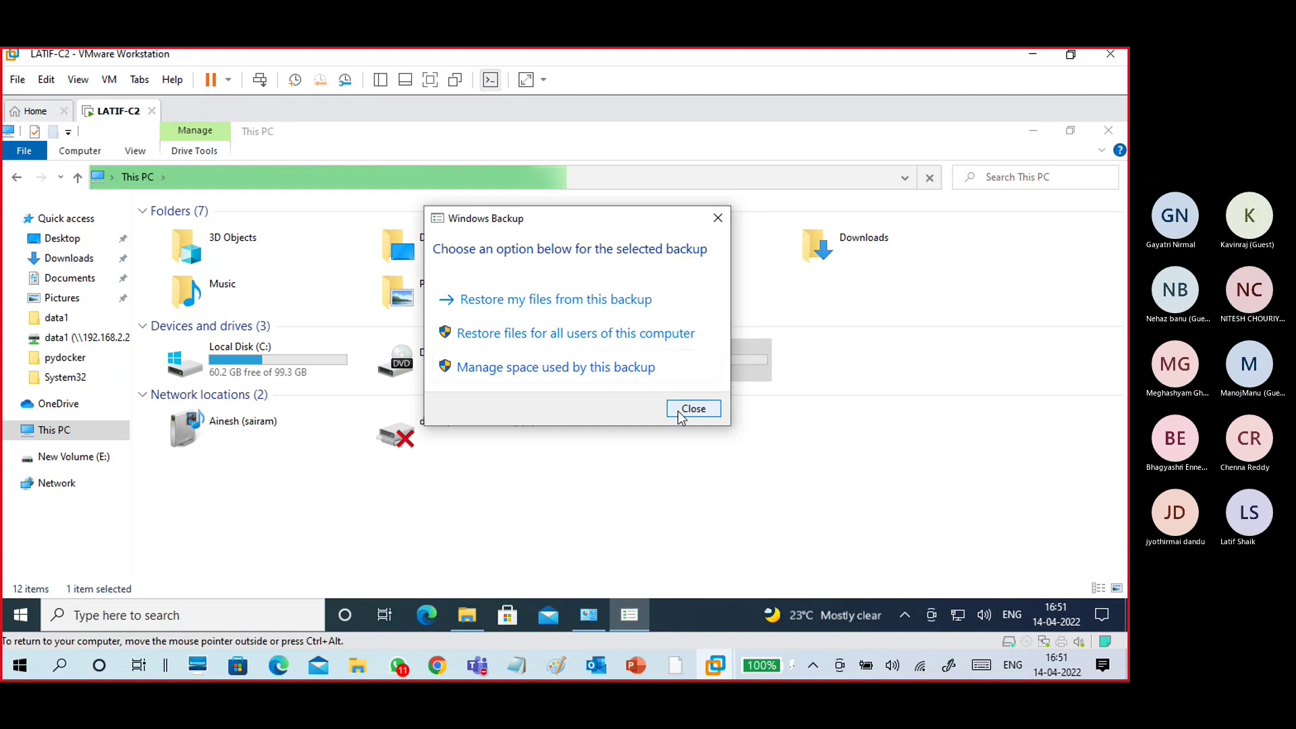
{"action": "left_click", "coordinate": [585, 303]}
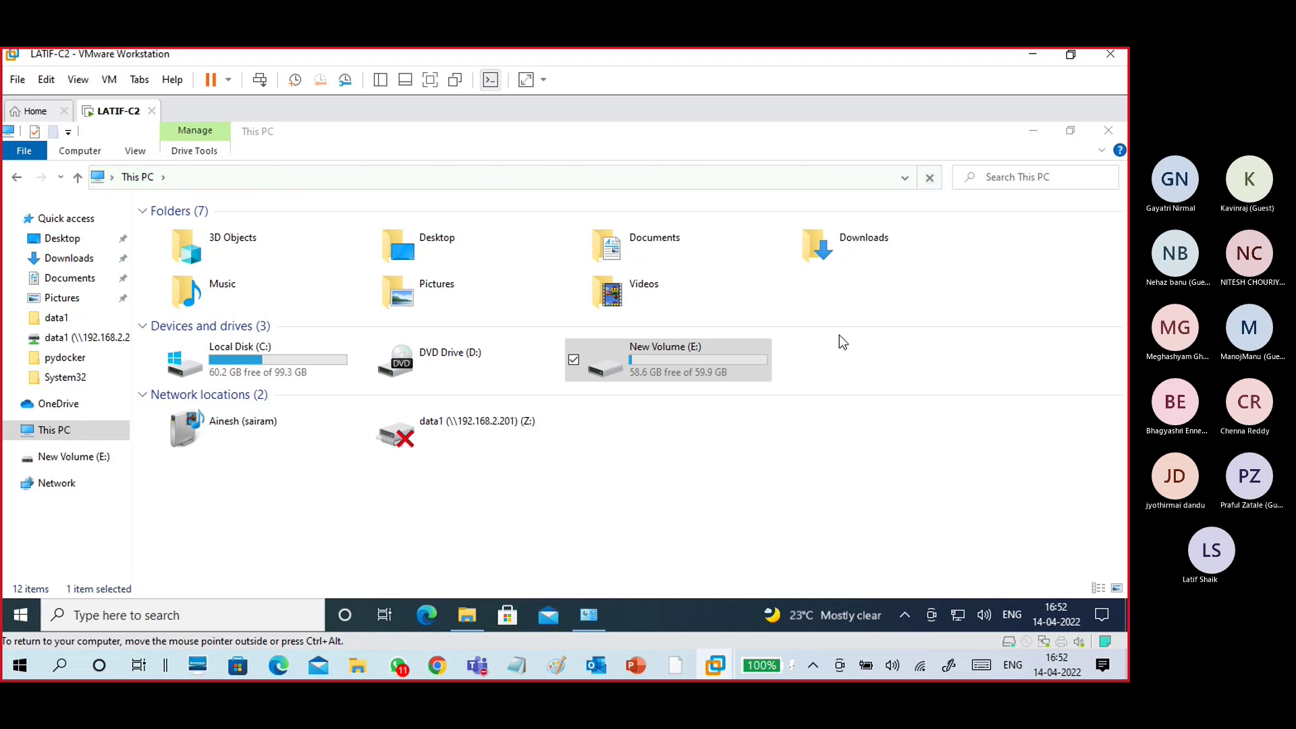
- Minimize File Explorer, check the hidden notification icons, and dismiss the Java update notification
{"action": "left_click", "coordinate": [1033, 131]}
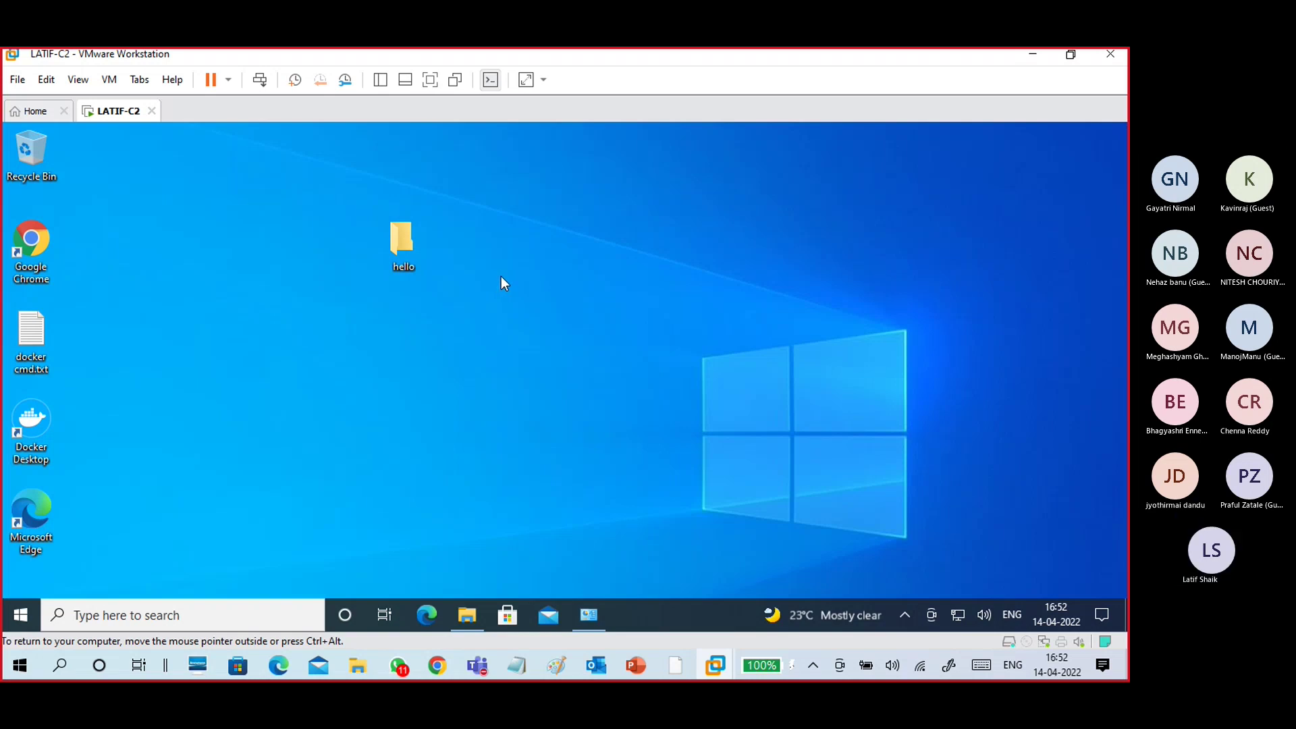
{"action": "left_click", "coordinate": [904, 615]}
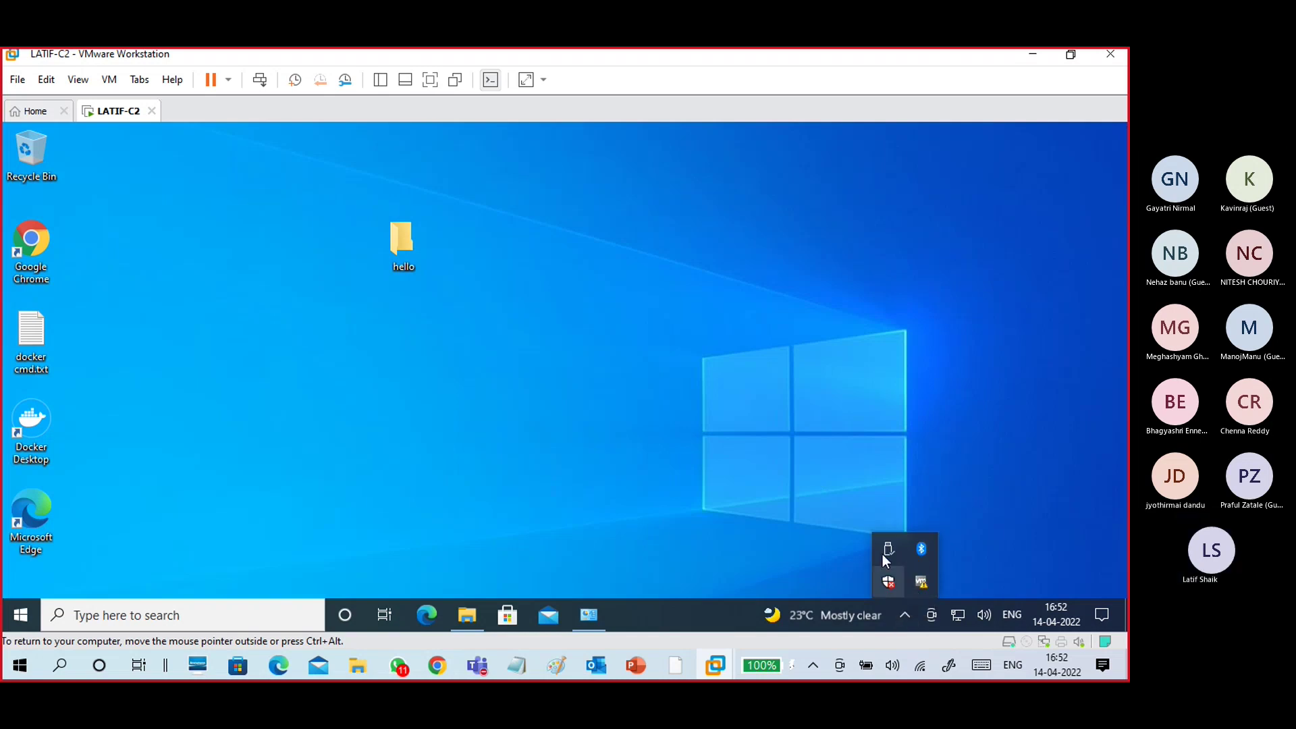
{"action": "left_click", "coordinate": [362, 447]}
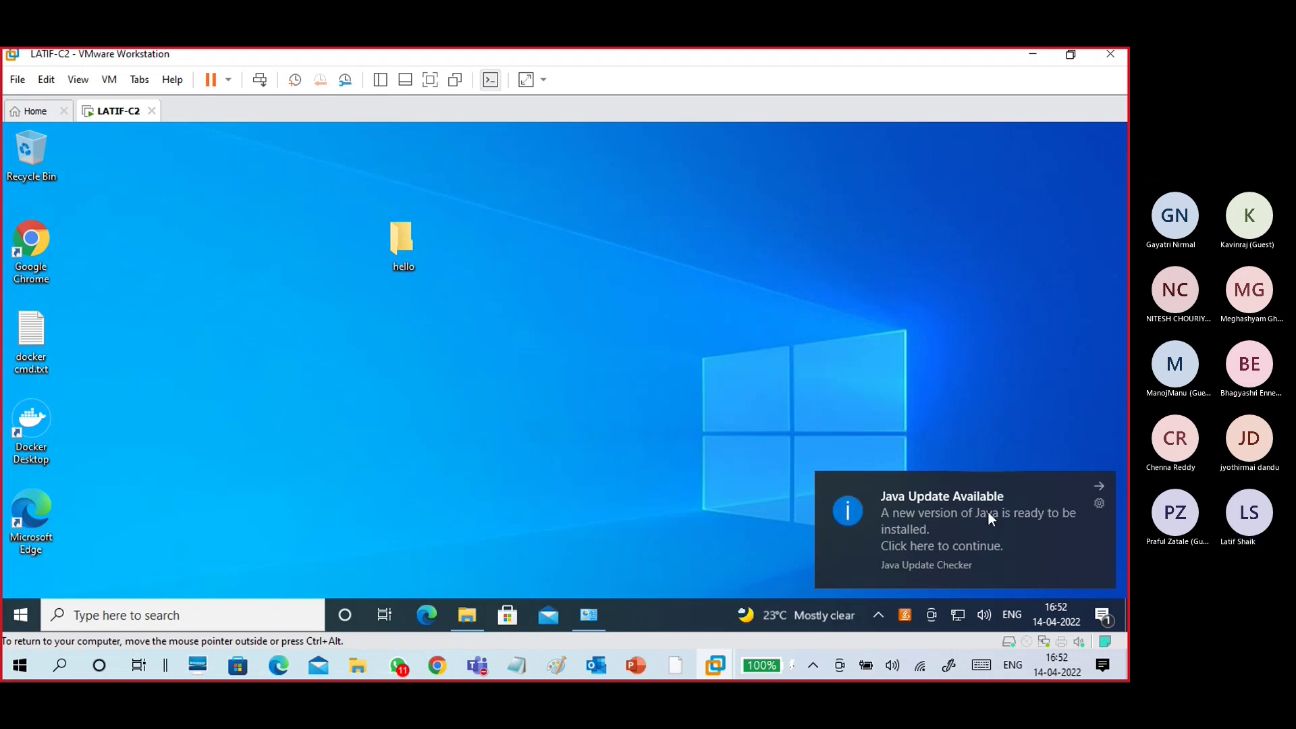
{"action": "left_click", "coordinate": [1097, 486]}
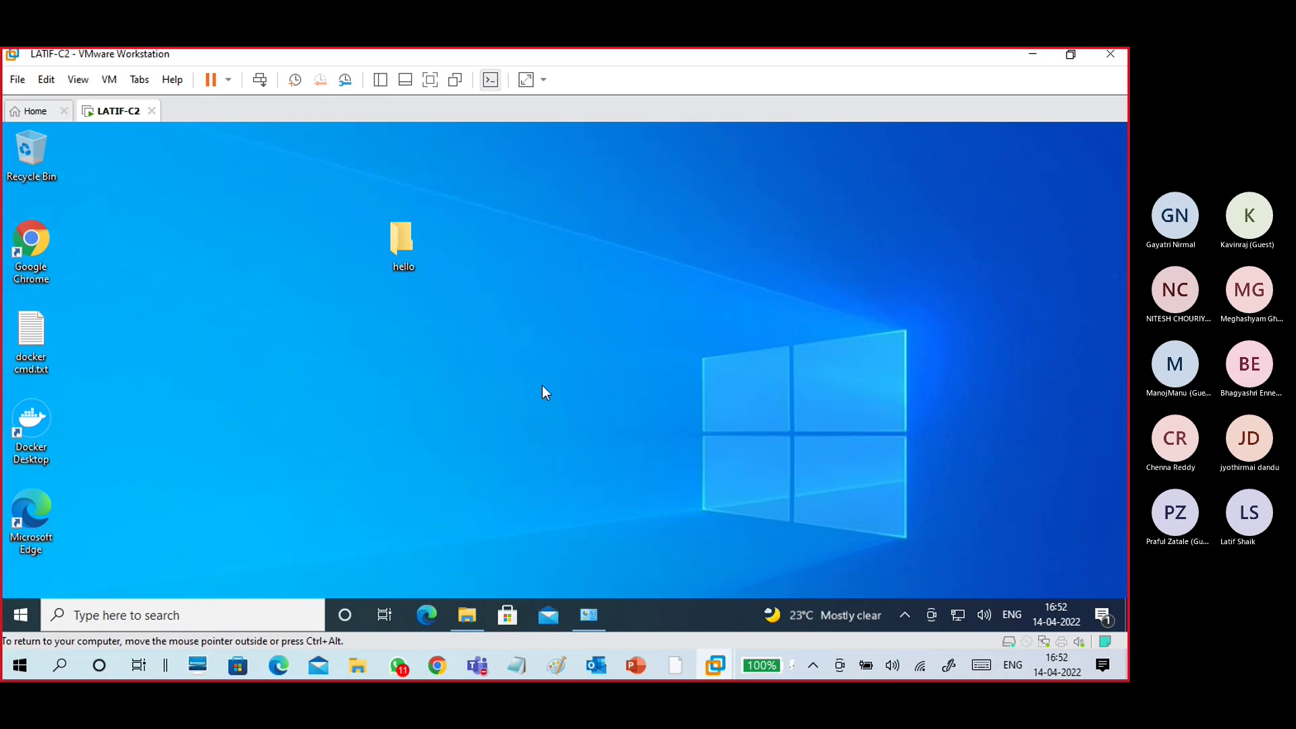
{"action": "left_click", "coordinate": [596, 611]}
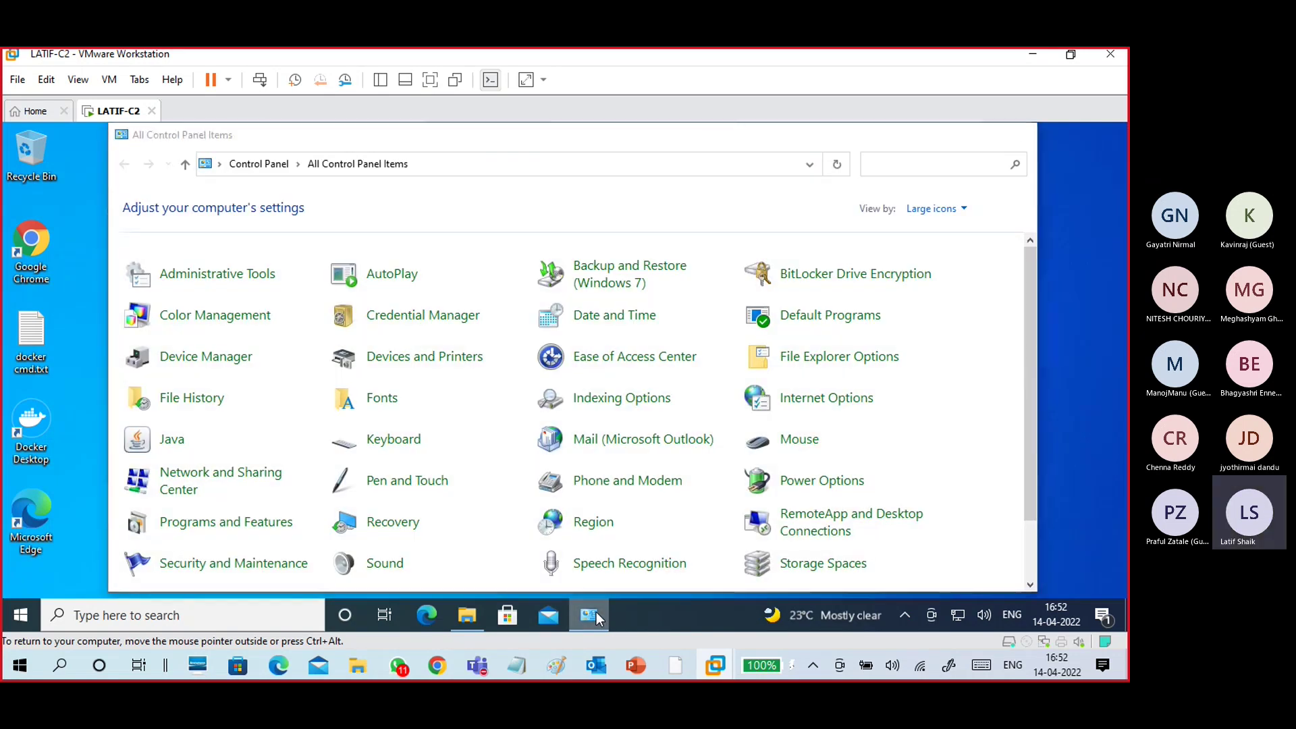
{"action": "left_click", "coordinate": [597, 611]}
{"action": "right_click", "coordinate": [483, 282]}
{"action": "left_click", "coordinate": [470, 288]}
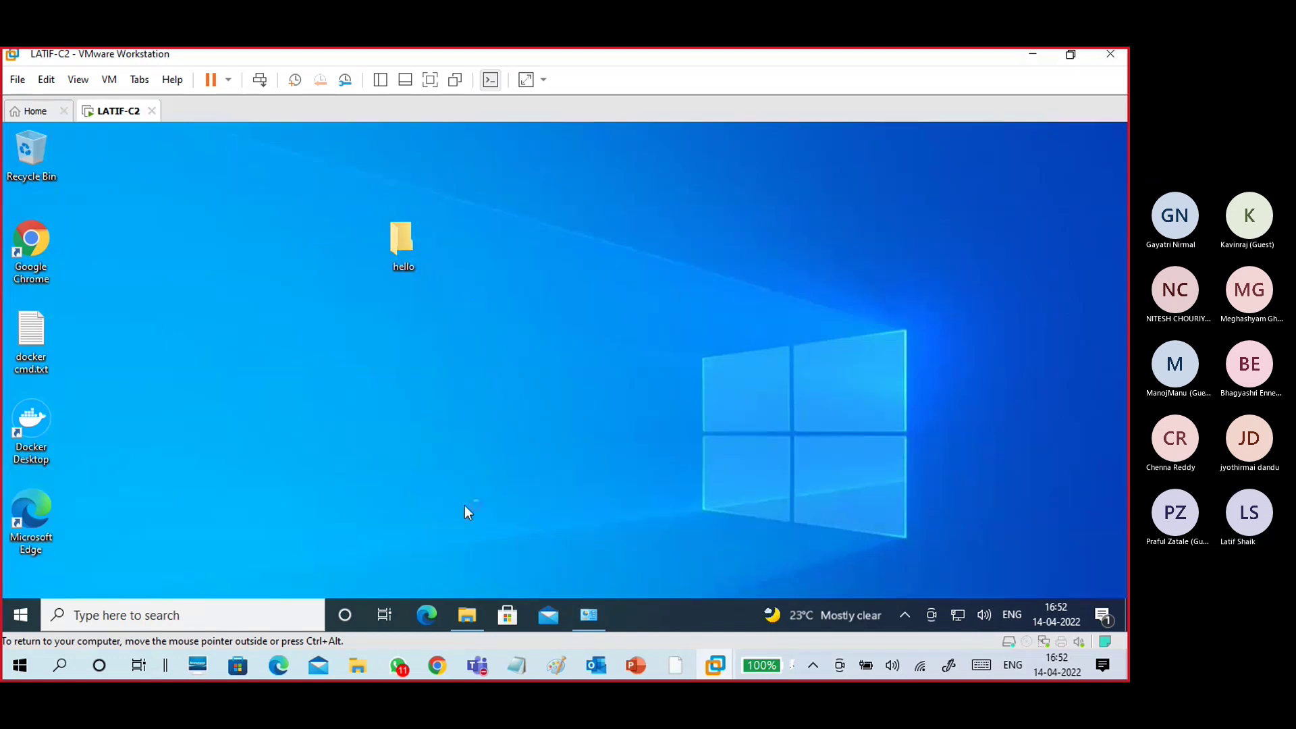
- Examine the contents of the data1 and Data2 folders on Local Disk (C:), returning to the drive's root
{"action": "left_click", "coordinate": [467, 612]}
{"action": "double_click", "coordinate": [281, 355]}
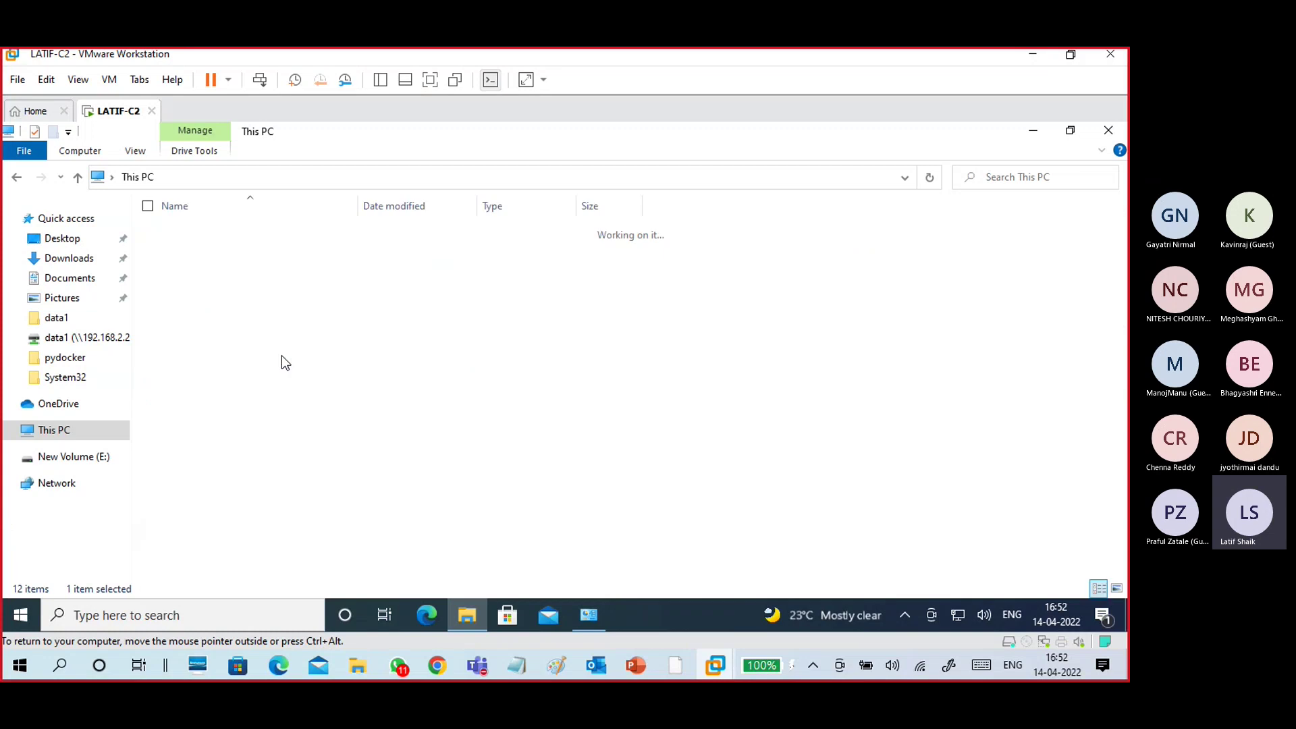
{"action": "double_click", "coordinate": [238, 232]}
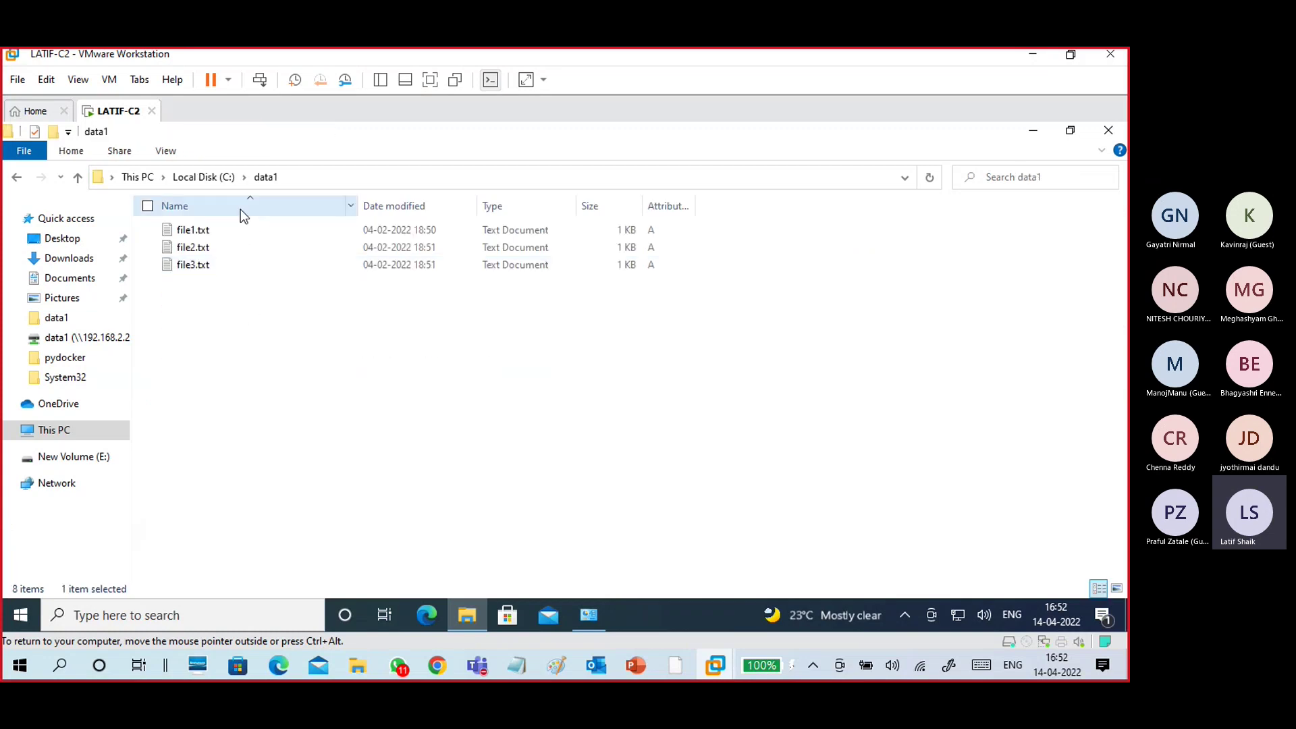
{"action": "left_click", "coordinate": [203, 177]}
{"action": "double_click", "coordinate": [222, 247]}
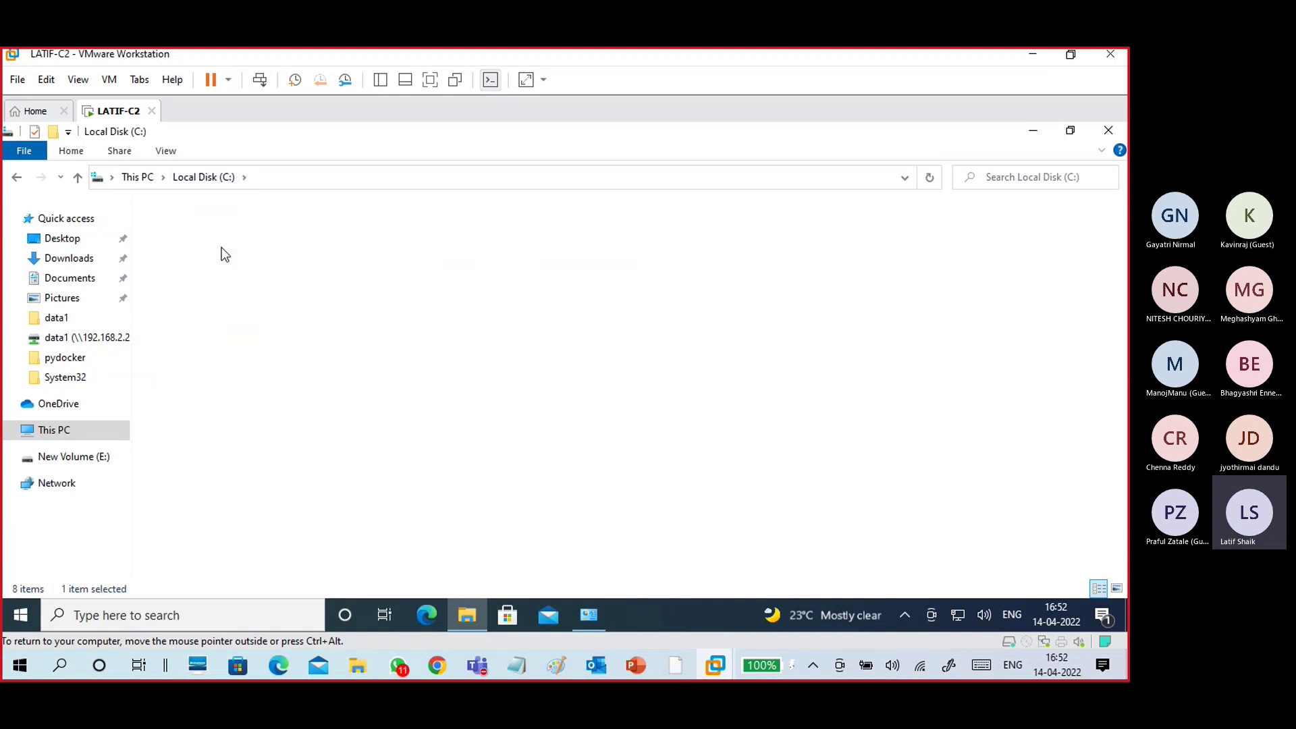
{"action": "key", "text": "alt+Up"}
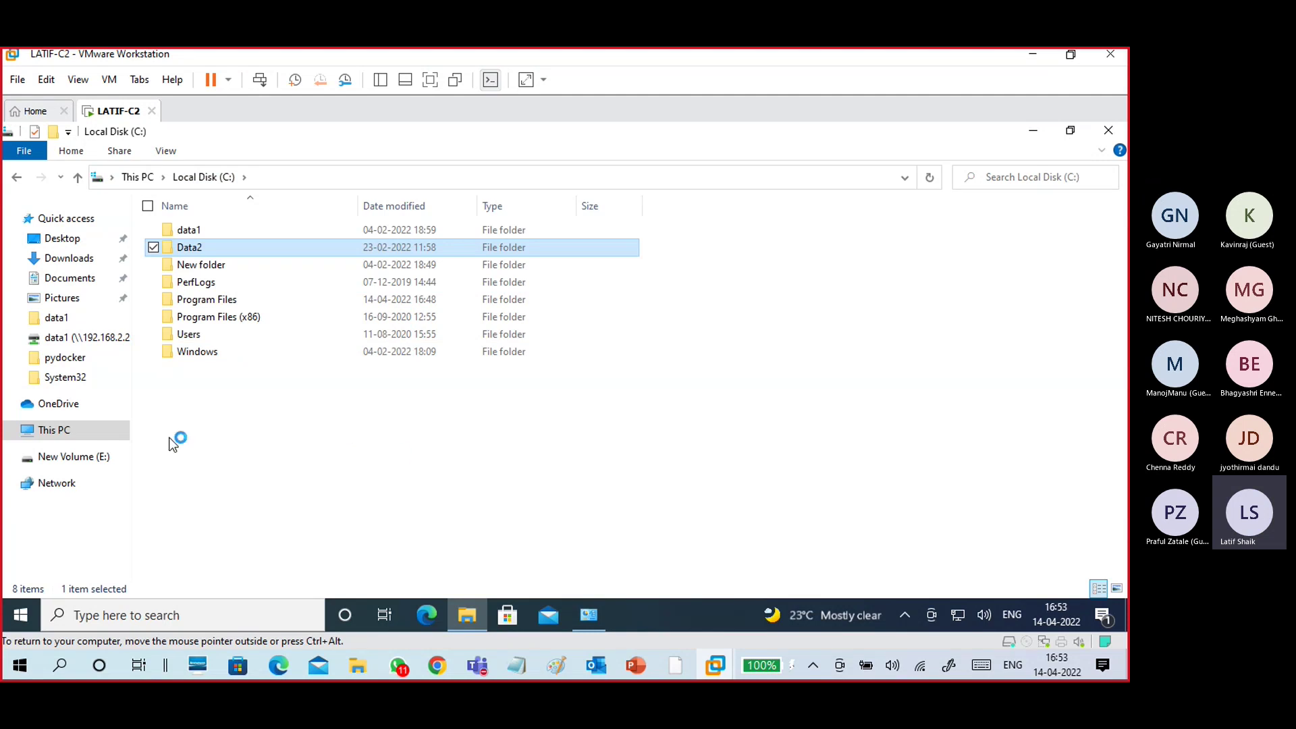
- Examine the DESKTOP-R12LBP2 backup folder and the MediaID.bin file on New Volume (E:)
{"action": "left_click", "coordinate": [89, 456]}
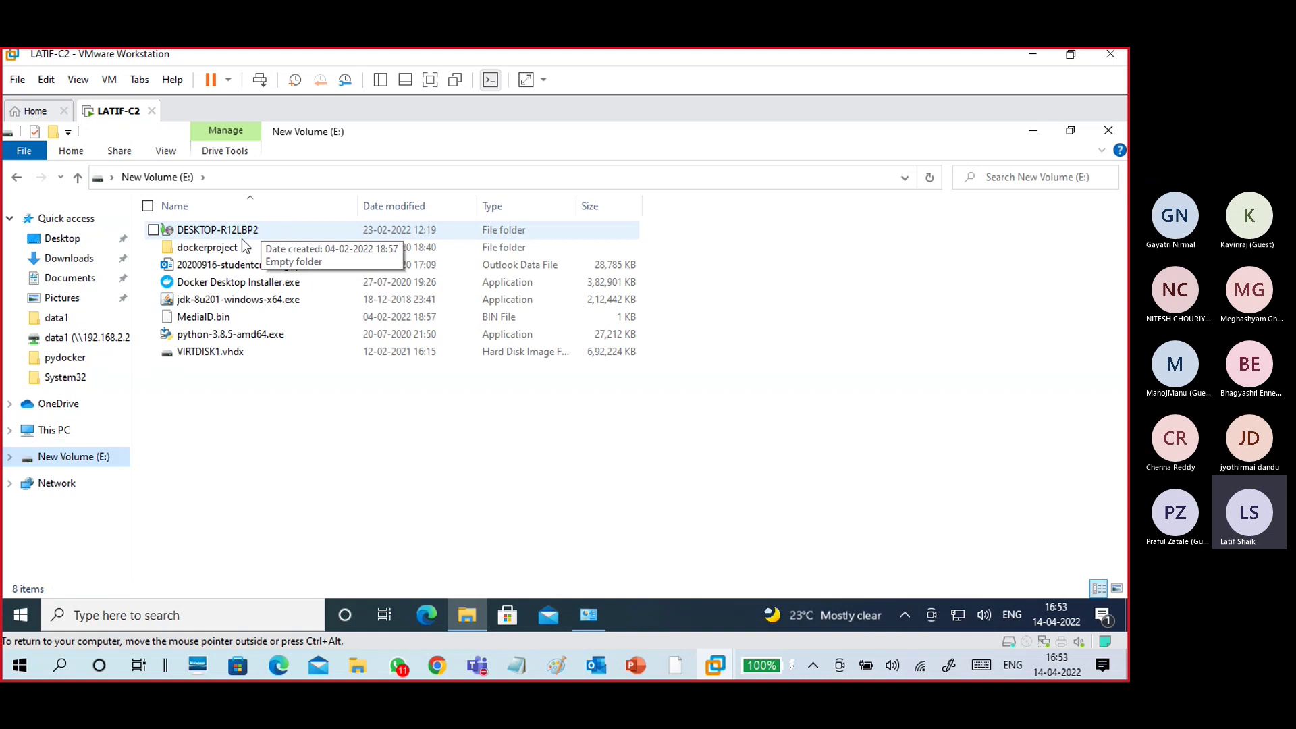
{"action": "left_click", "coordinate": [261, 229]}
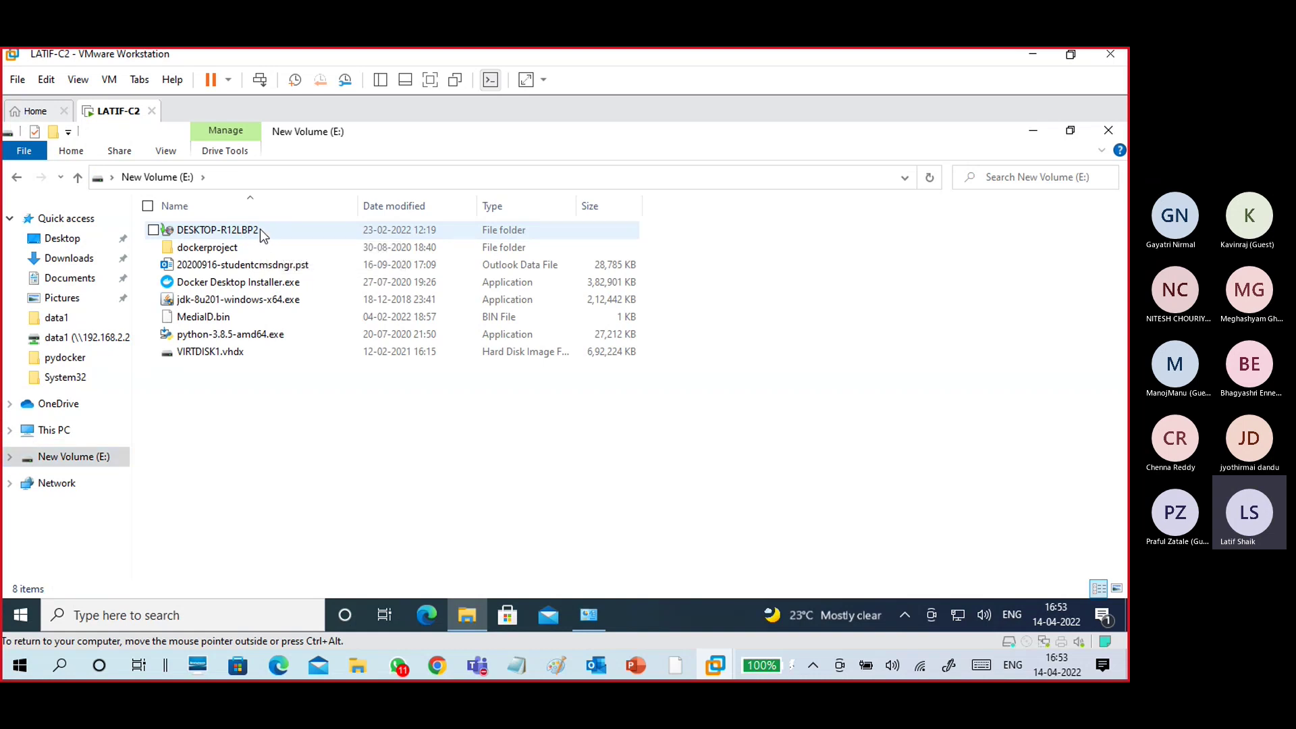
{"action": "left_click", "coordinate": [240, 316]}
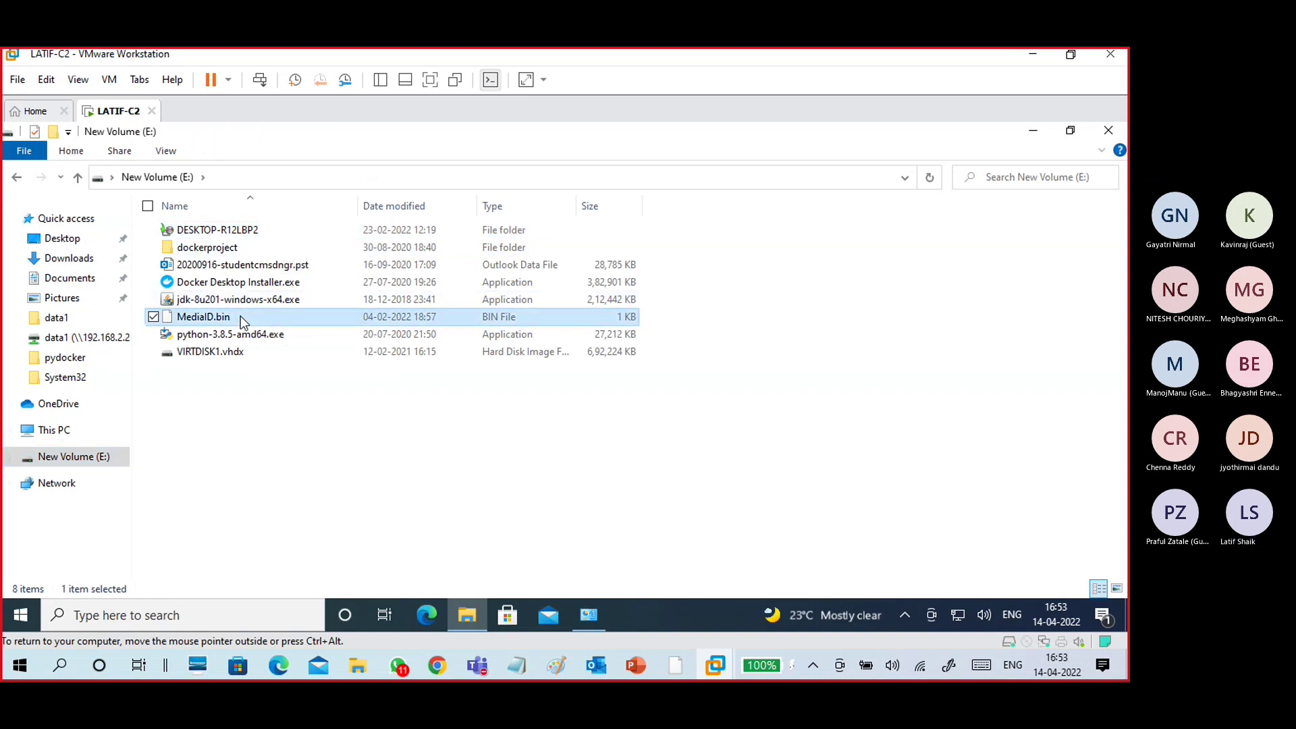
{"action": "left_click", "coordinate": [260, 232]}
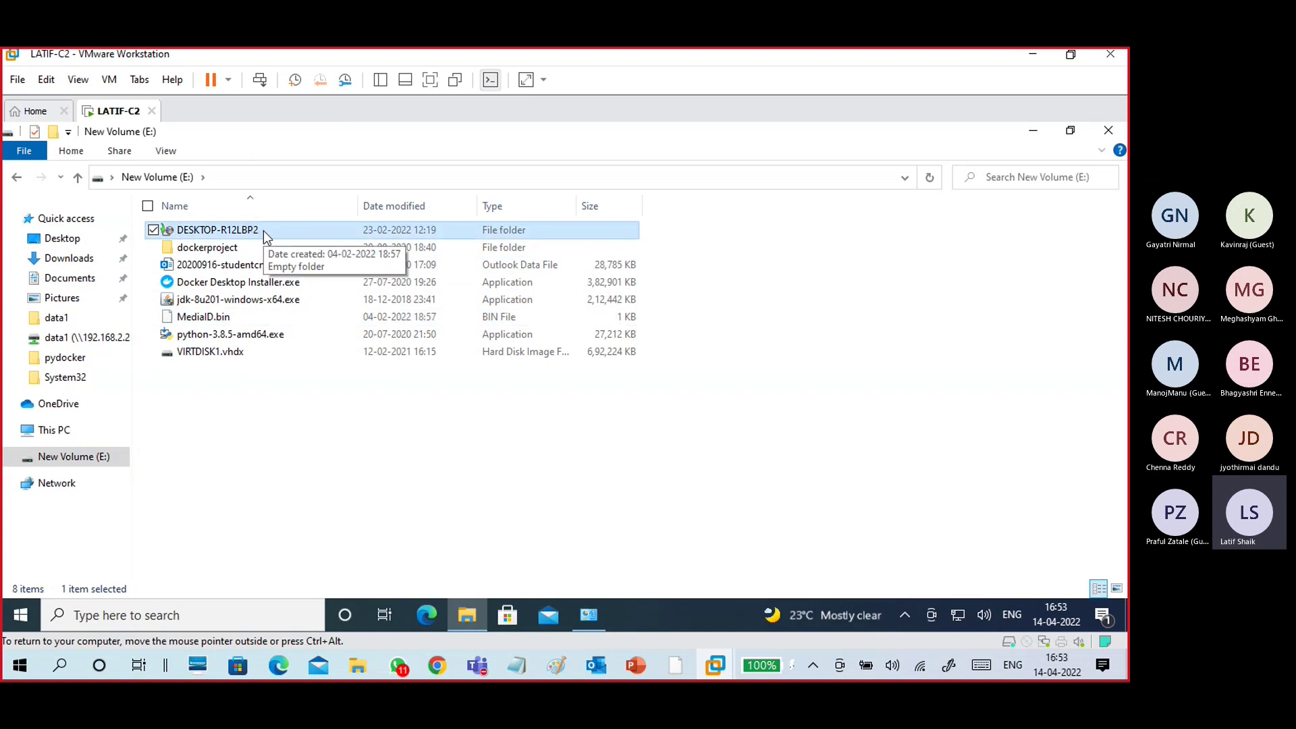
{"action": "left_click", "coordinate": [597, 615]}
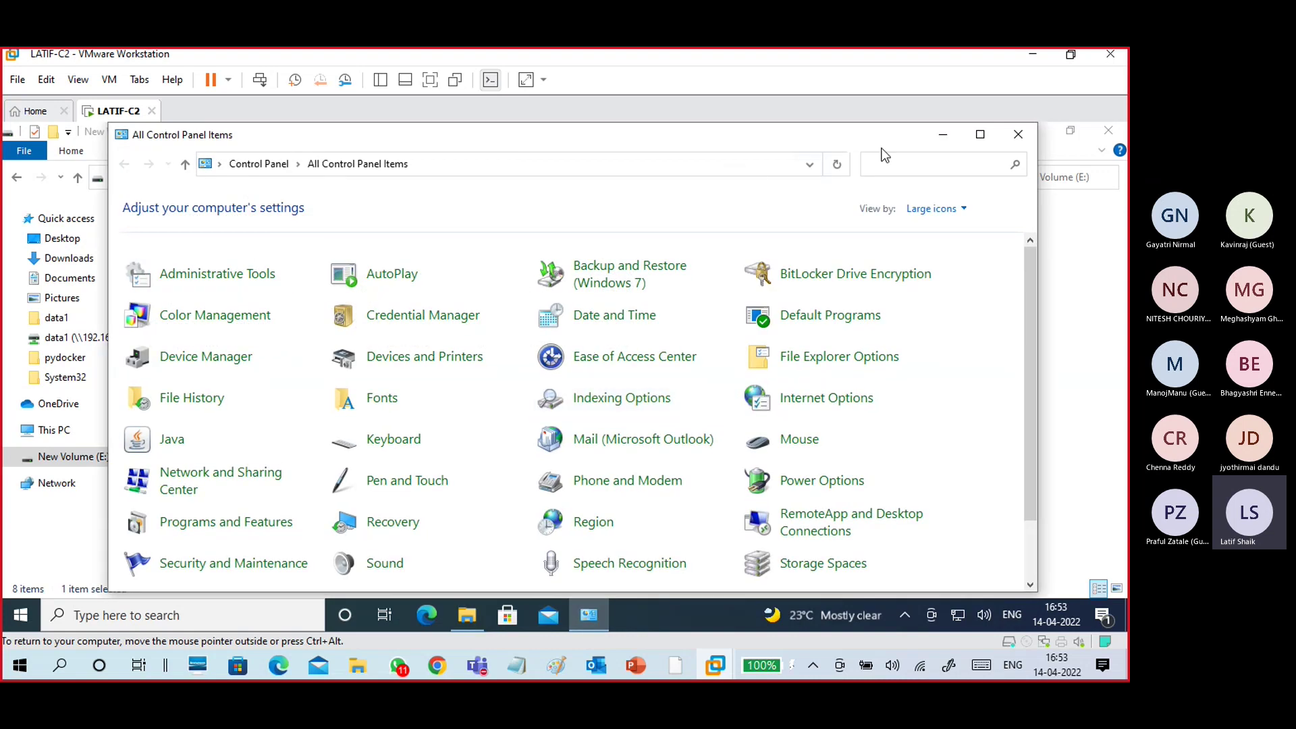
{"action": "left_click", "coordinate": [942, 132]}
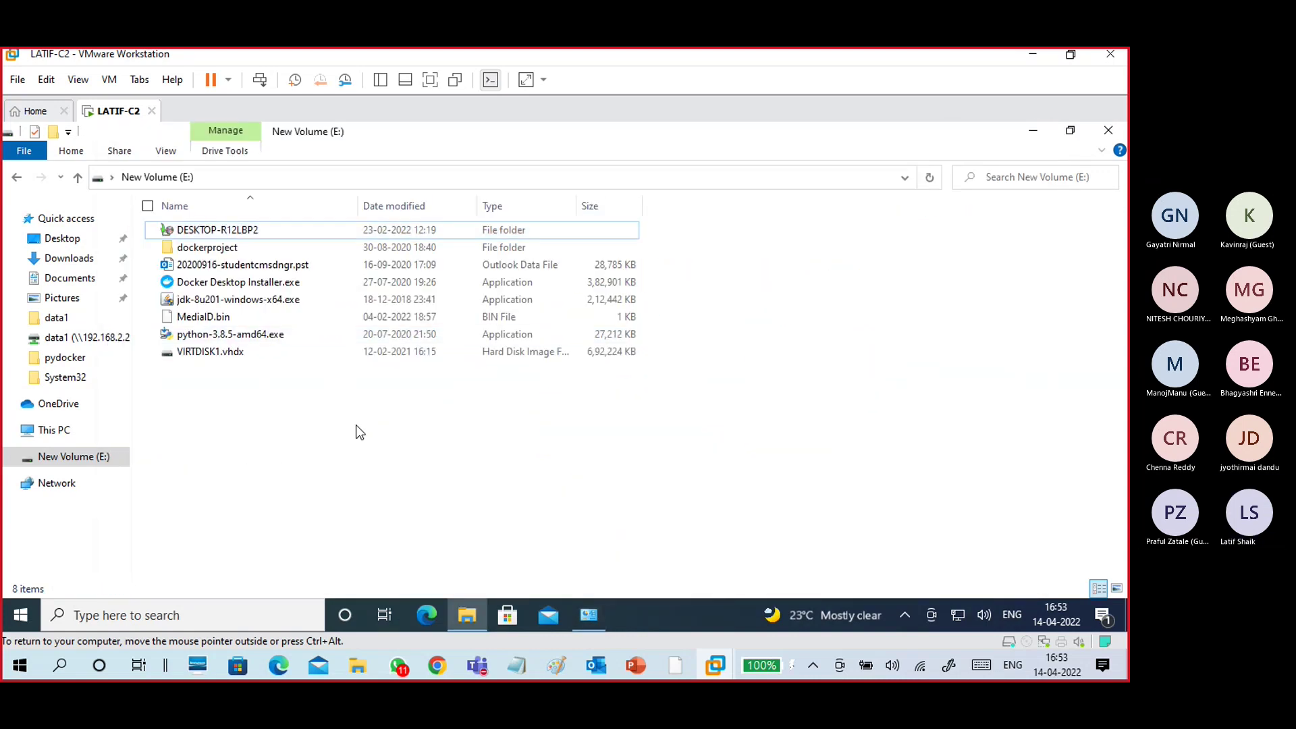
- Create a new folder named Data3 in the root of Local Disk (C:)
{"action": "left_click", "coordinate": [65, 435]}
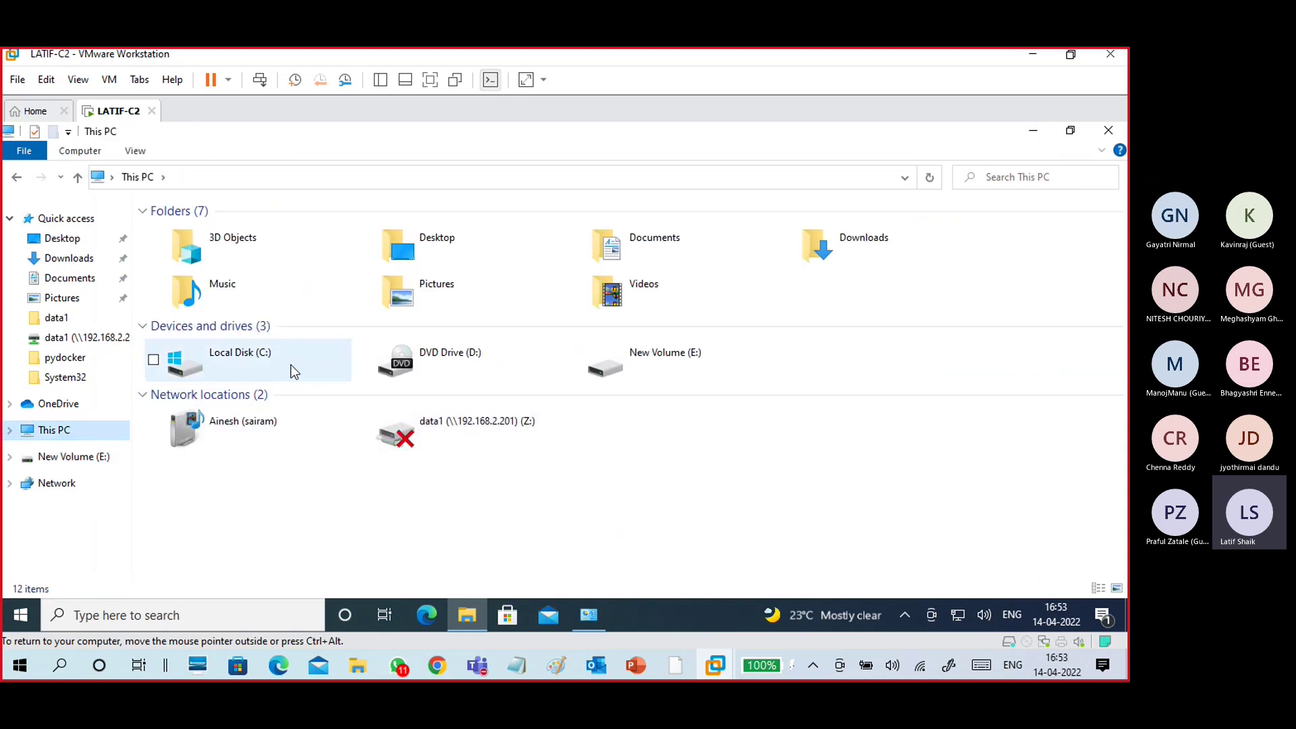
{"action": "double_click", "coordinate": [292, 363]}
{"action": "right_click", "coordinate": [325, 411]}
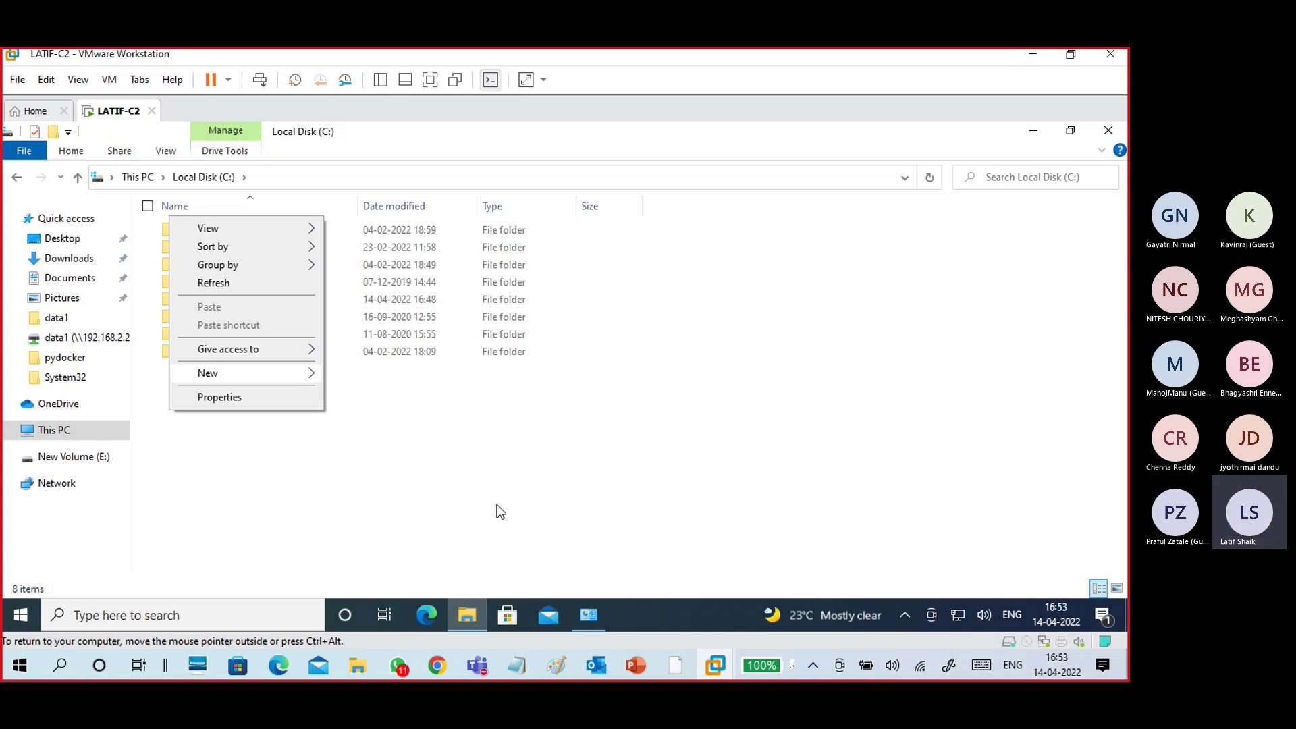
{"action": "left_click", "coordinate": [347, 377]}
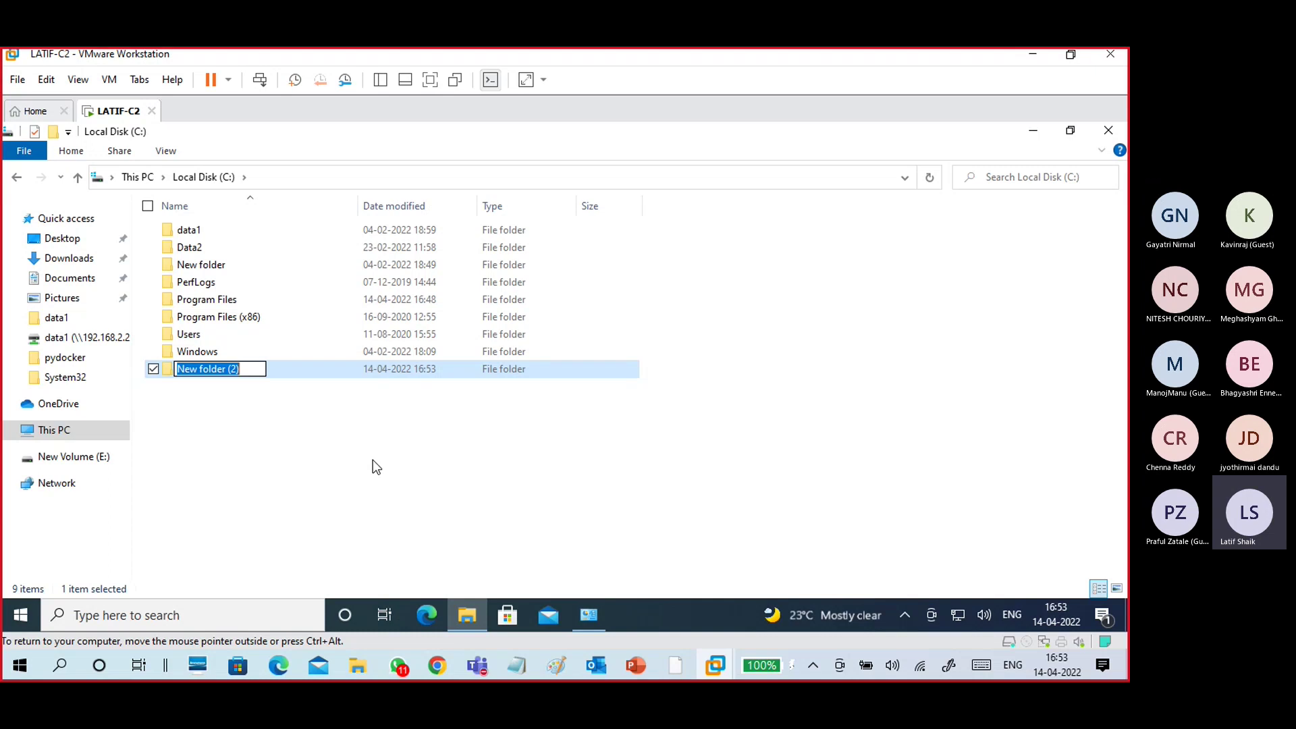
{"action": "type", "text": "Data3"}
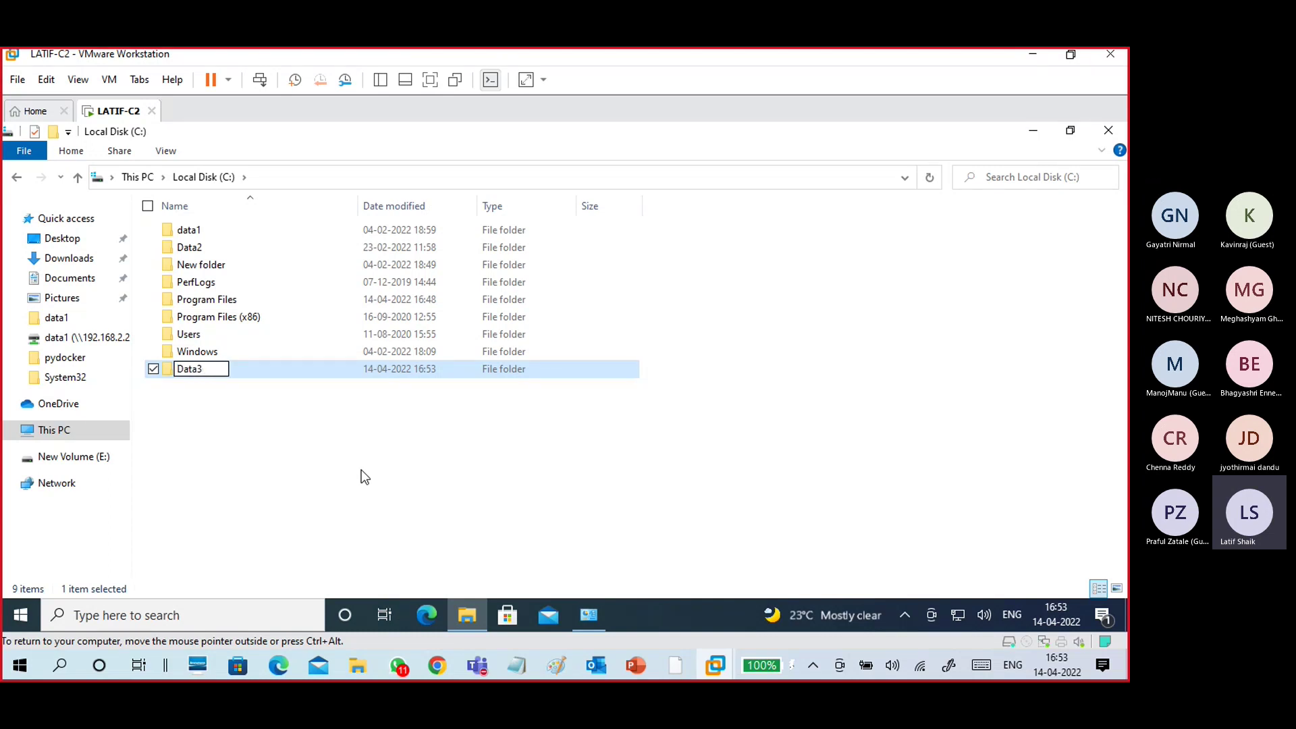
{"action": "left_click", "coordinate": [362, 470]}
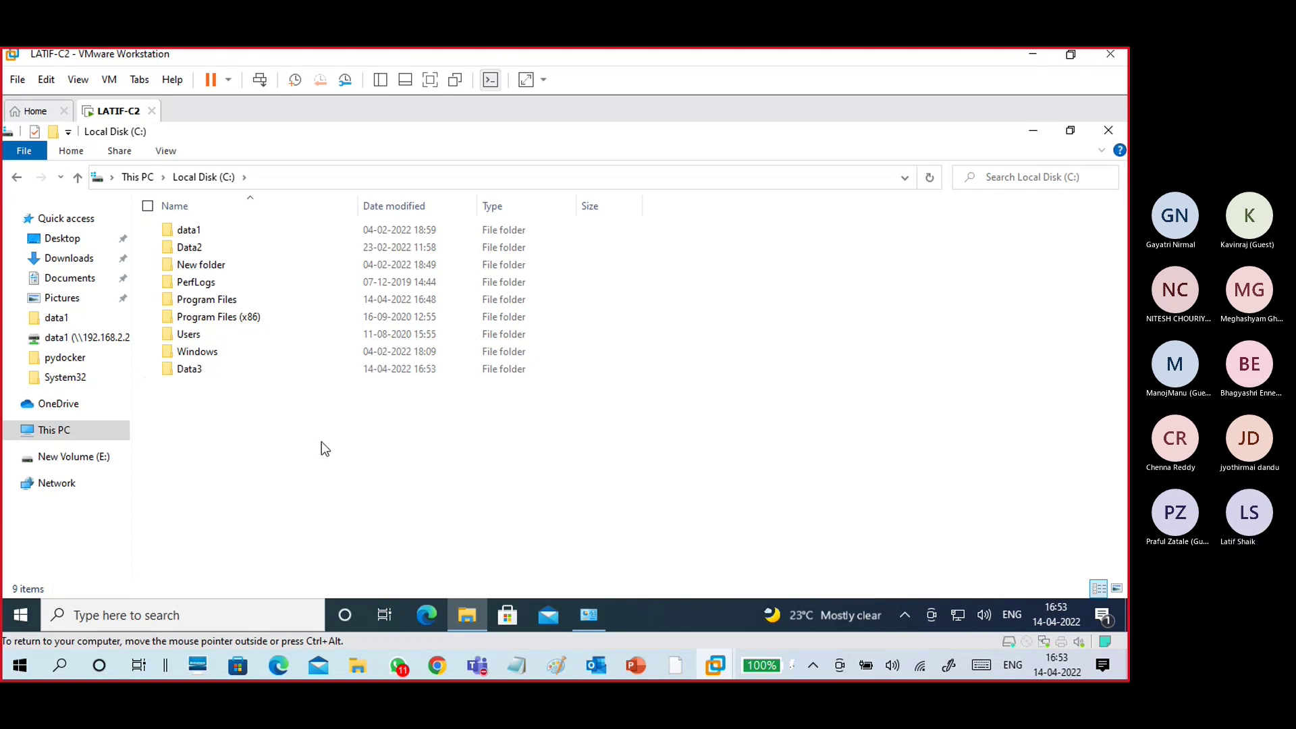
- Create a text document named b15a.txt inside the Data3 folder
{"action": "double_click", "coordinate": [249, 374]}
{"action": "right_click", "coordinate": [292, 298]}
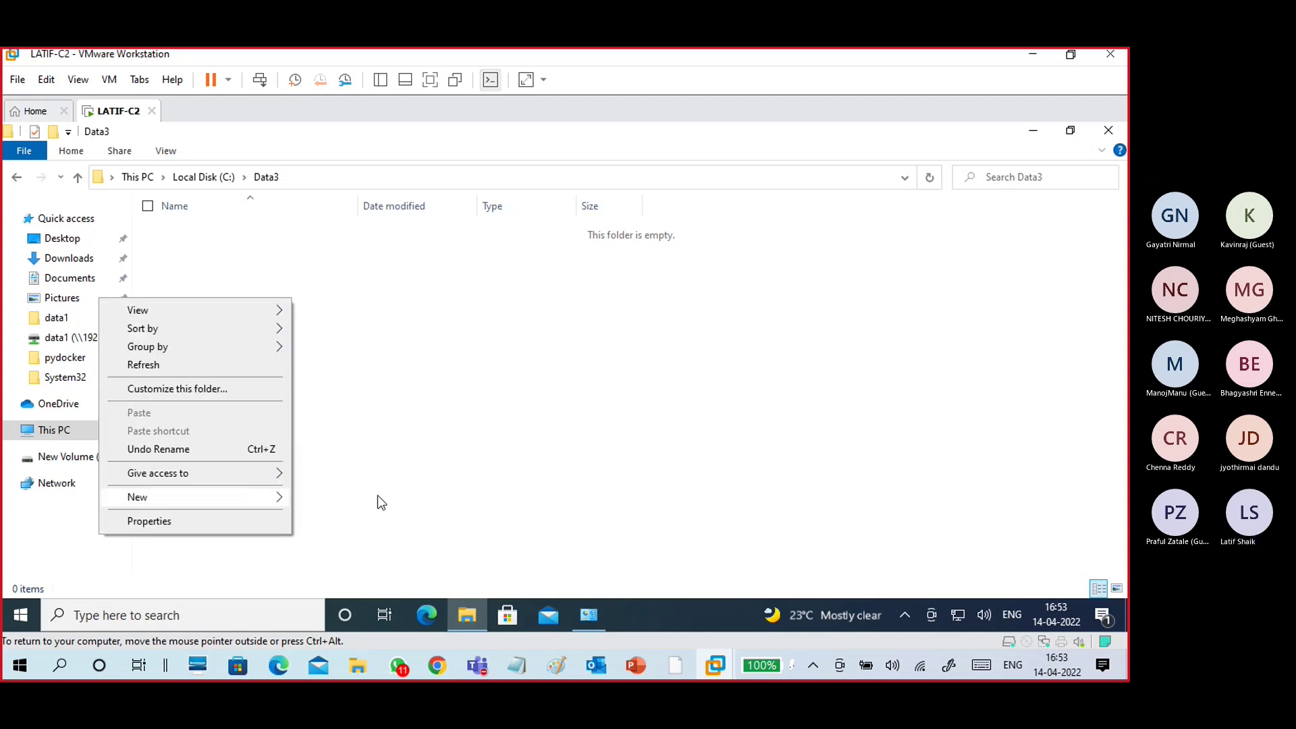
{"action": "mouse_move", "coordinate": [378, 502]}
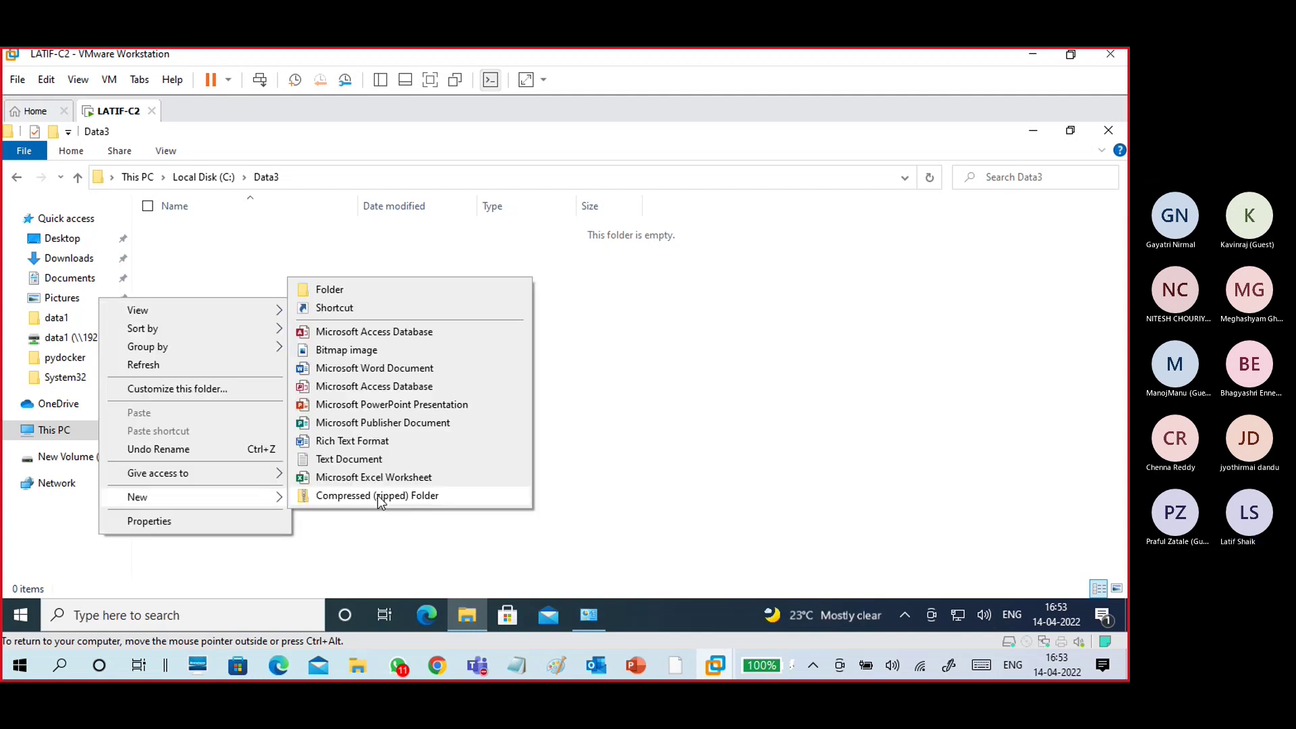
{"action": "left_click", "coordinate": [394, 460]}
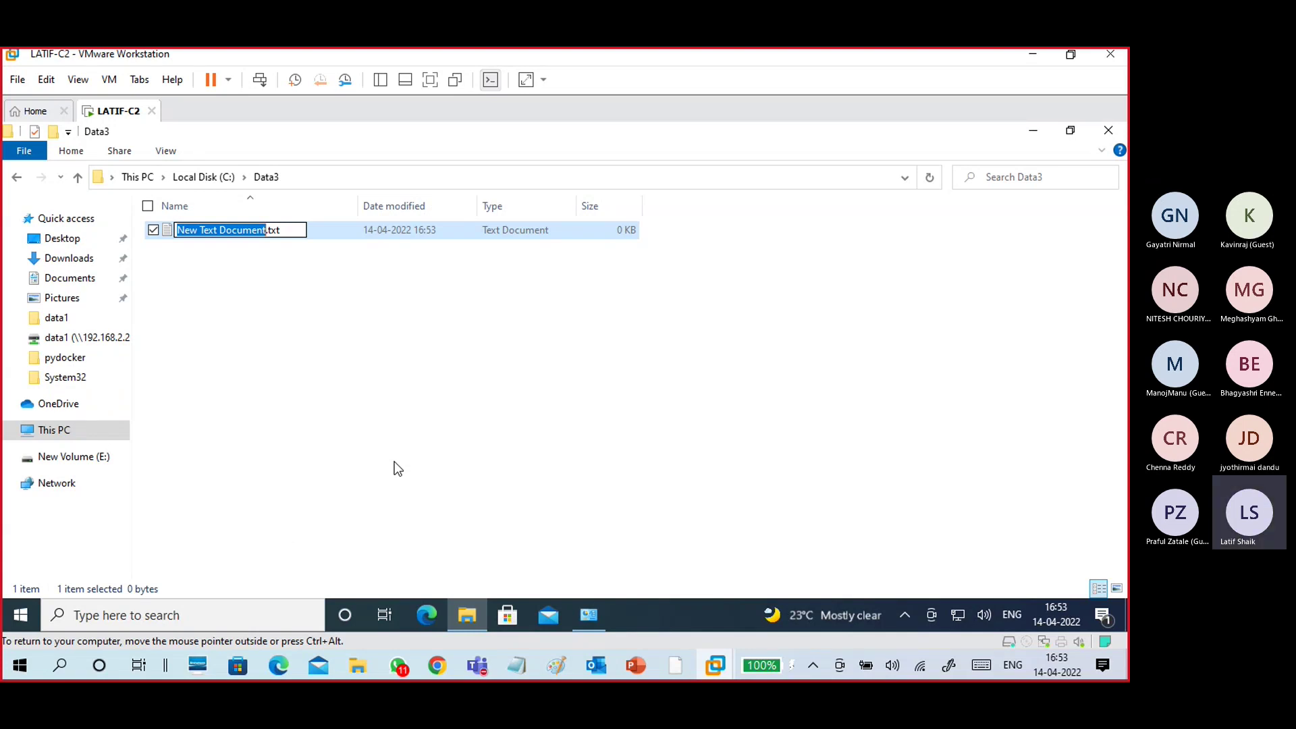
{"action": "type", "text": "b"}
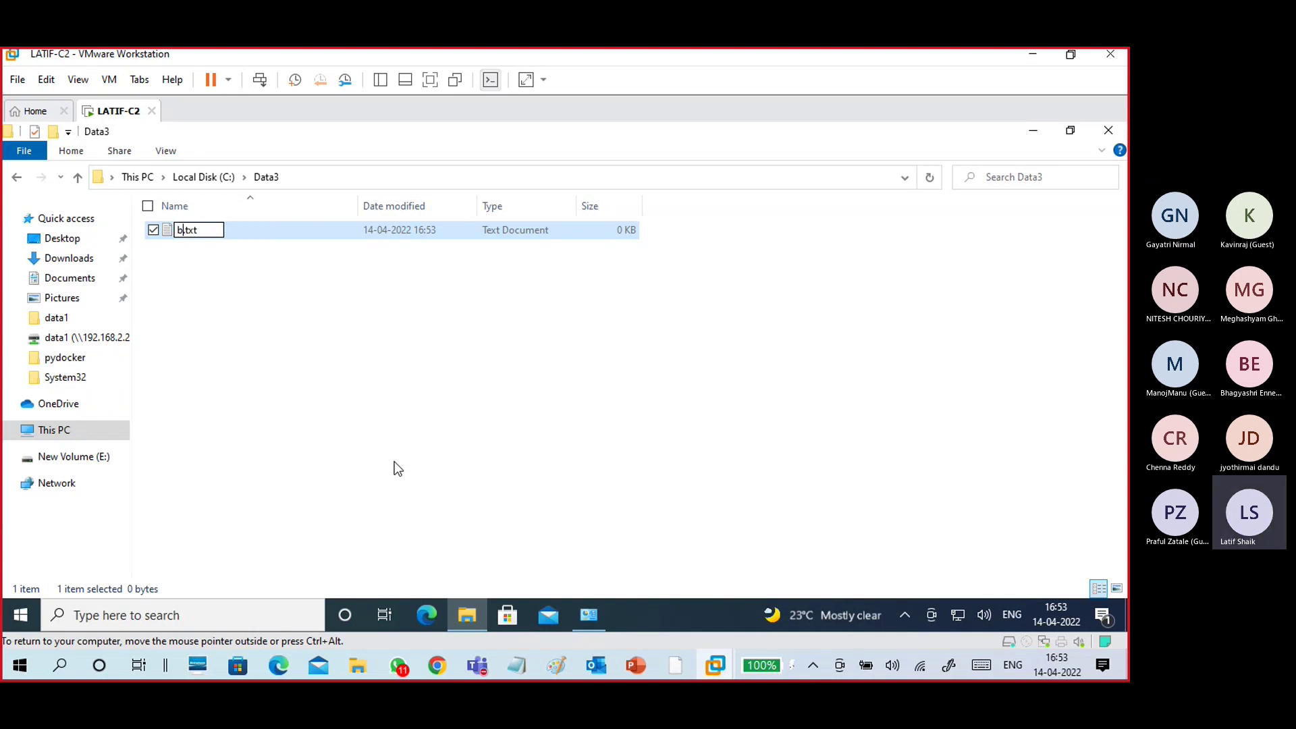
{"action": "type", "text": "15a"}
{"action": "left_click", "coordinate": [336, 305]}
- Write "this is b15a" in b15a.txt, then save and close the file
{"action": "double_click", "coordinate": [295, 236]}
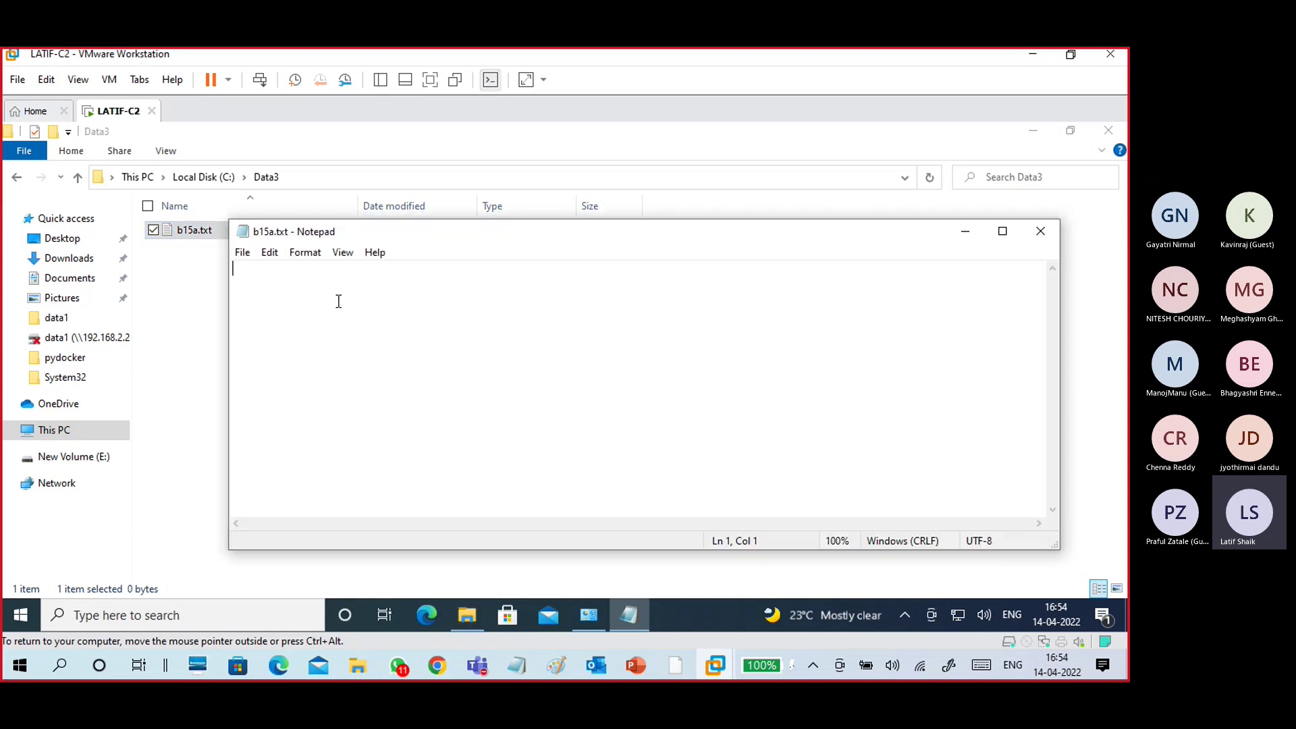
{"action": "type", "text": "this i"}
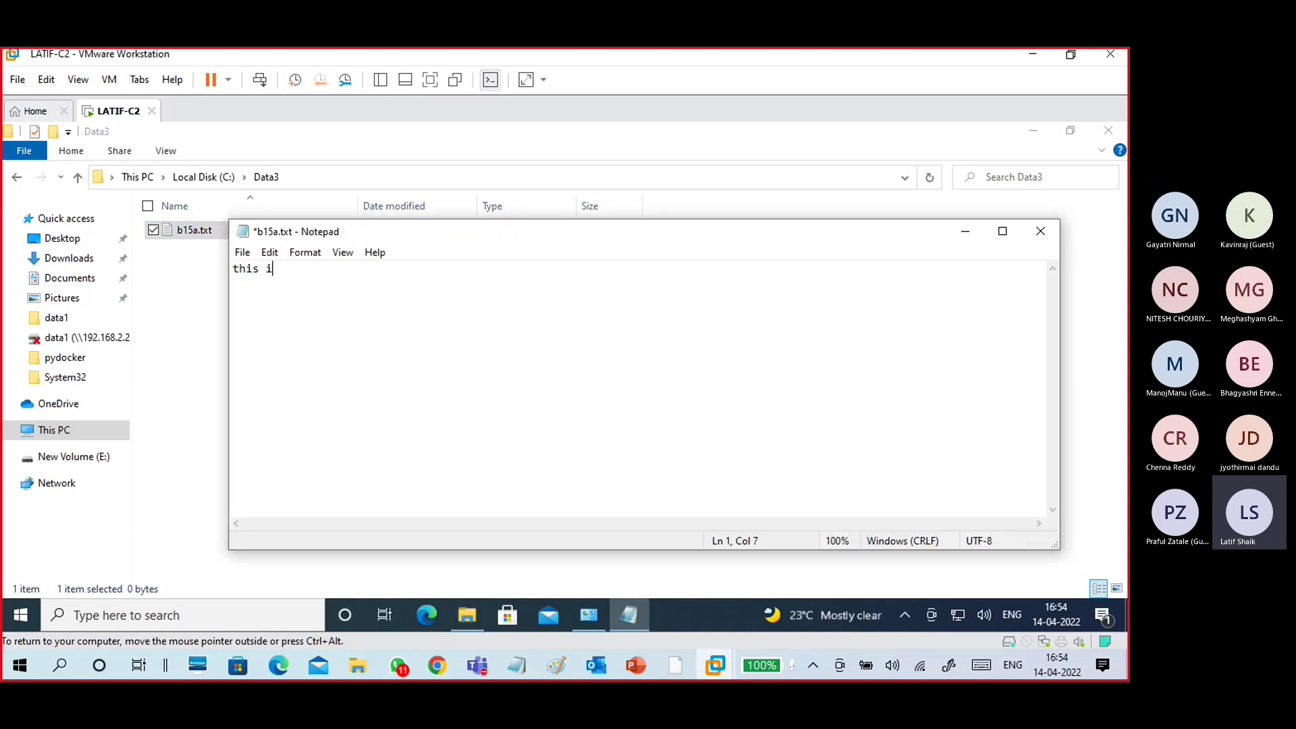
{"action": "type", "text": "s b15a"}
{"action": "left_click", "coordinate": [1043, 232]}
{"action": "left_click", "coordinate": [523, 378]}
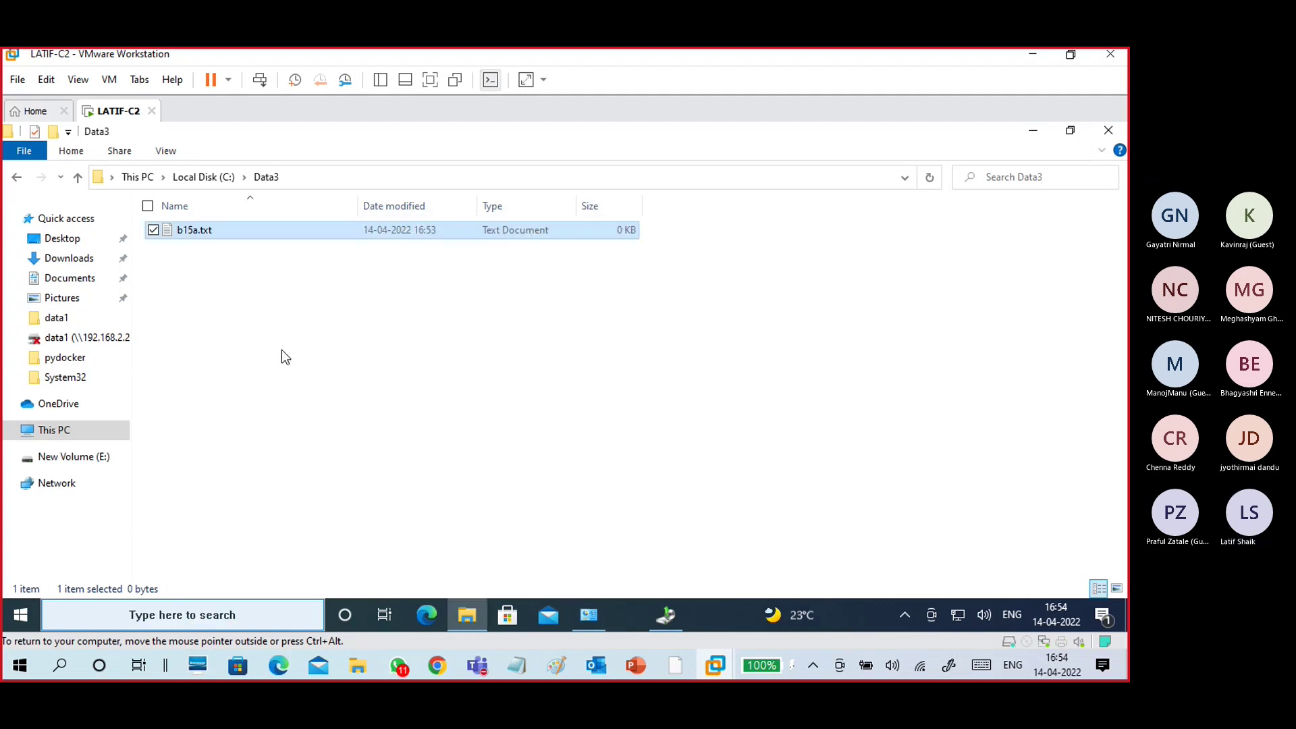
- Create a second text document in Data3 named b15b.txt
{"action": "right_click", "coordinate": [256, 313]}
{"action": "mouse_move", "coordinate": [216, 508]}
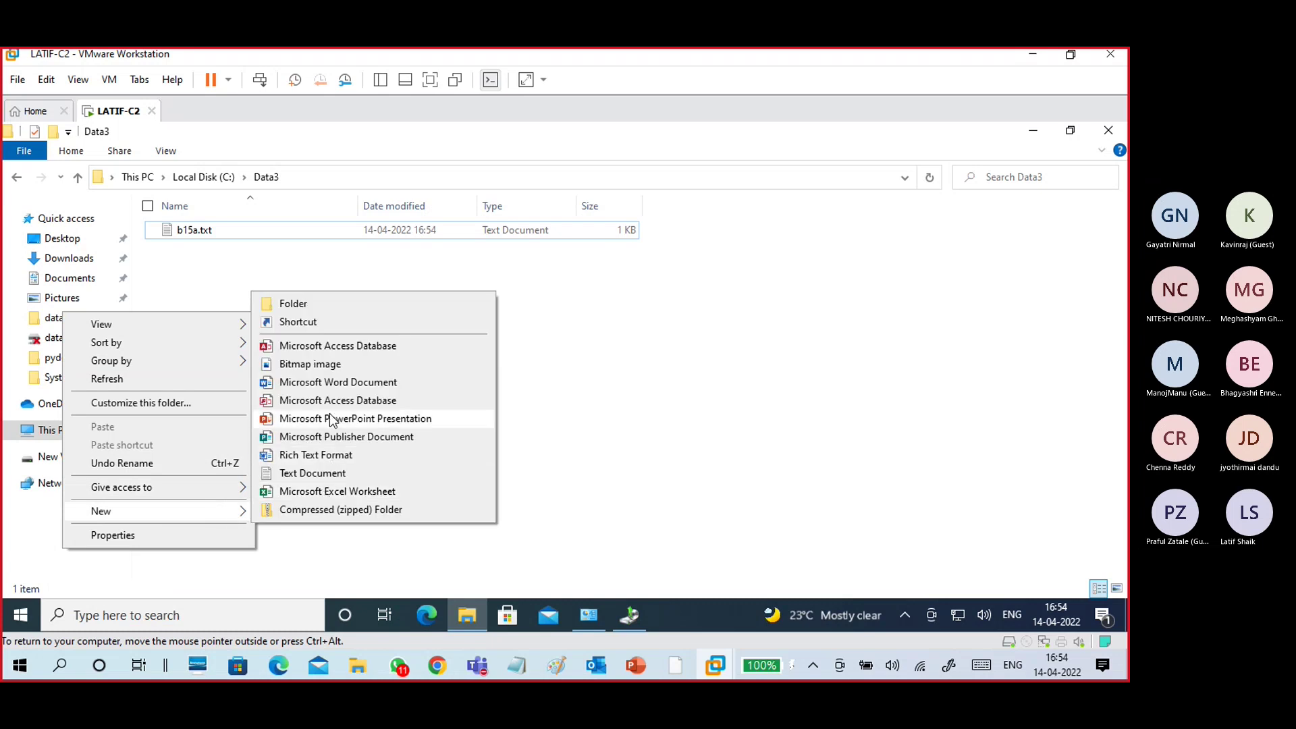
{"action": "left_click", "coordinate": [339, 472]}
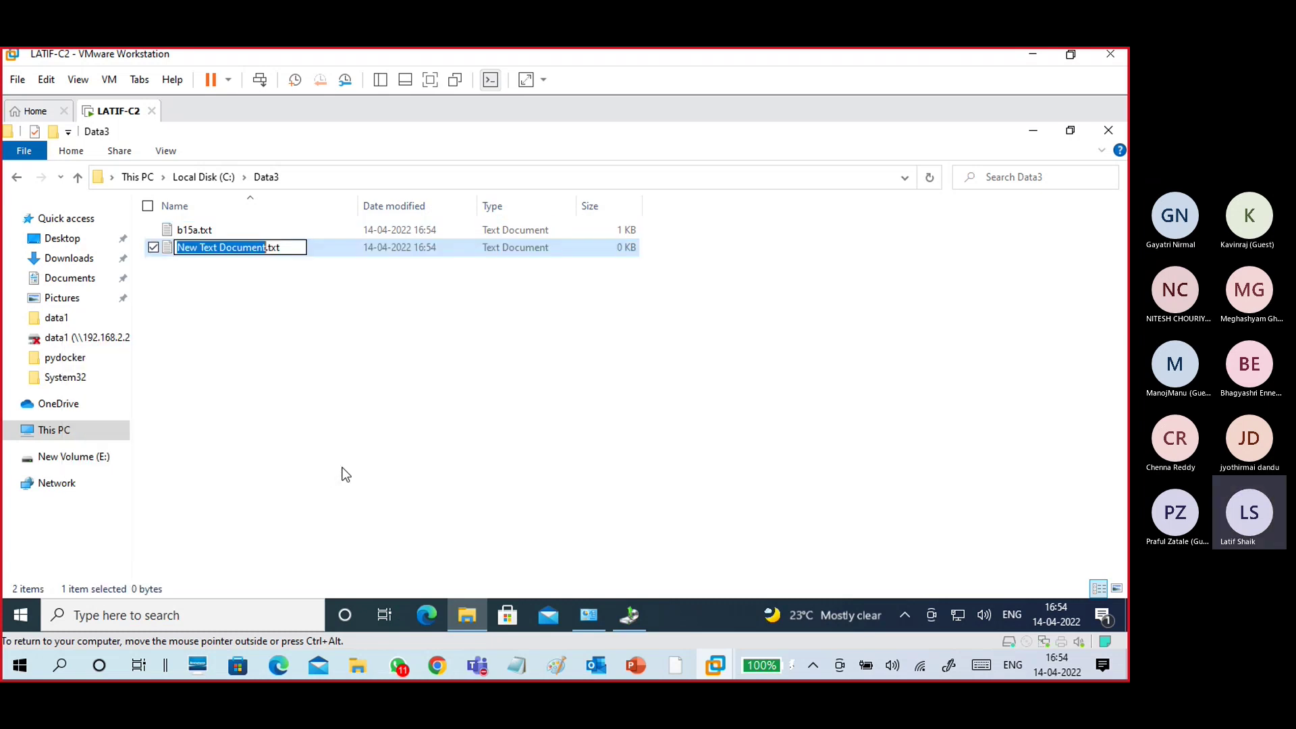
{"action": "type", "text": "b15b"}
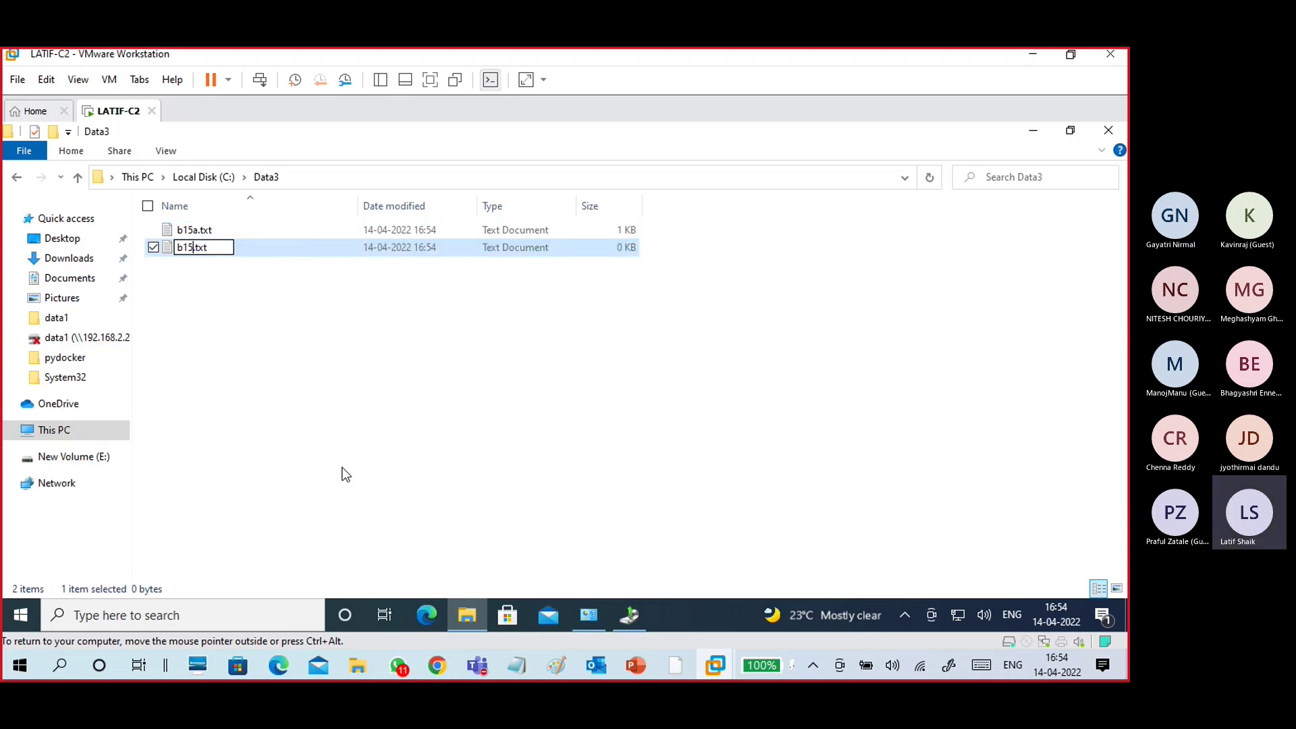
{"action": "key", "text": "Return"}
- Write "this is b15b file" in b15b.txt, then save and close the file
{"action": "left_click", "coordinate": [308, 259]}
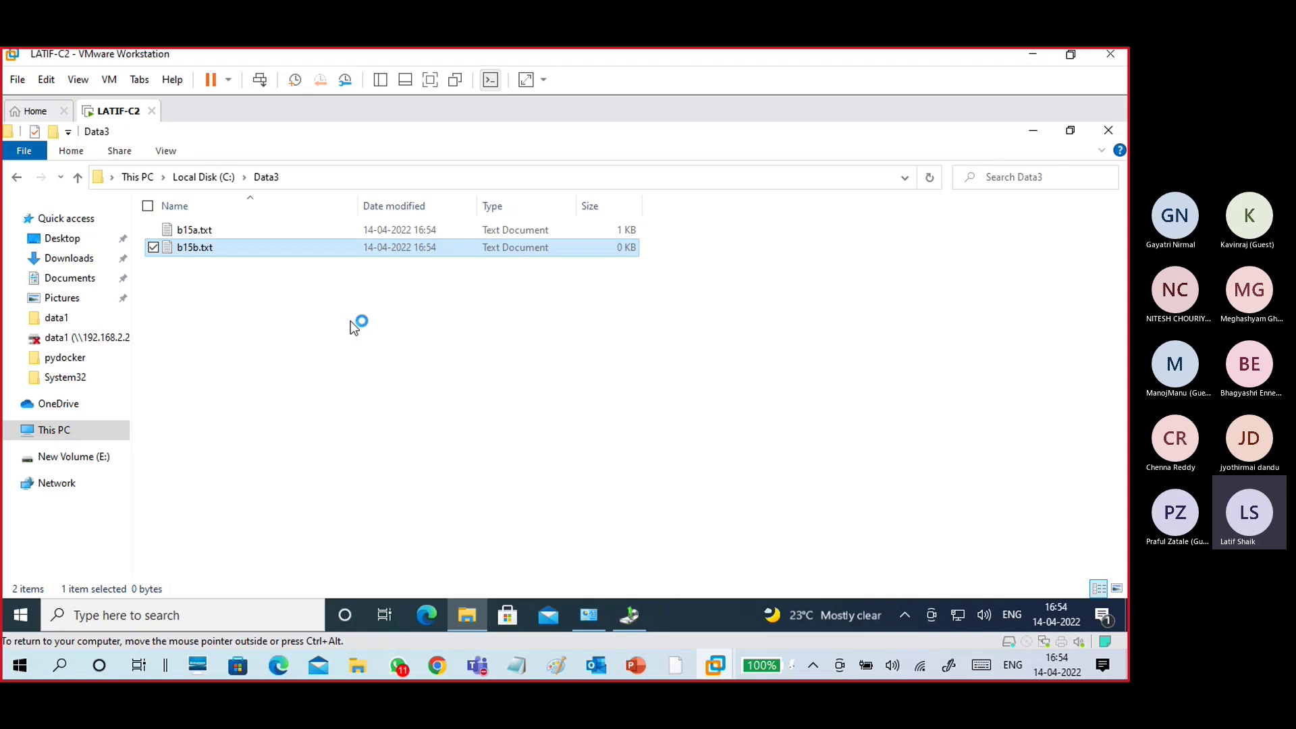
{"action": "type", "text": "this"}
{"action": "key", "text": "BackSpace"}
{"action": "type", "text": "s"}
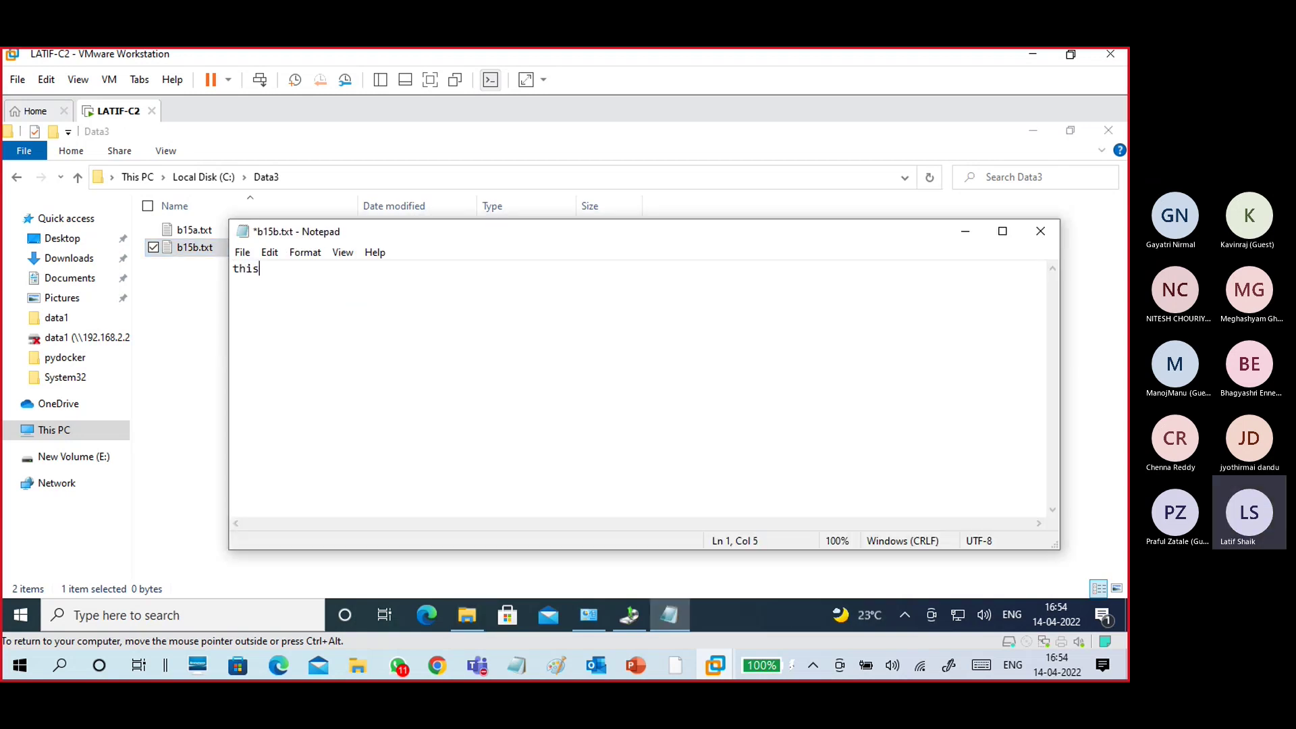
{"action": "type", "text": " is b15b file"}
{"action": "left_click", "coordinate": [1046, 229]}
{"action": "left_click", "coordinate": [527, 378]}
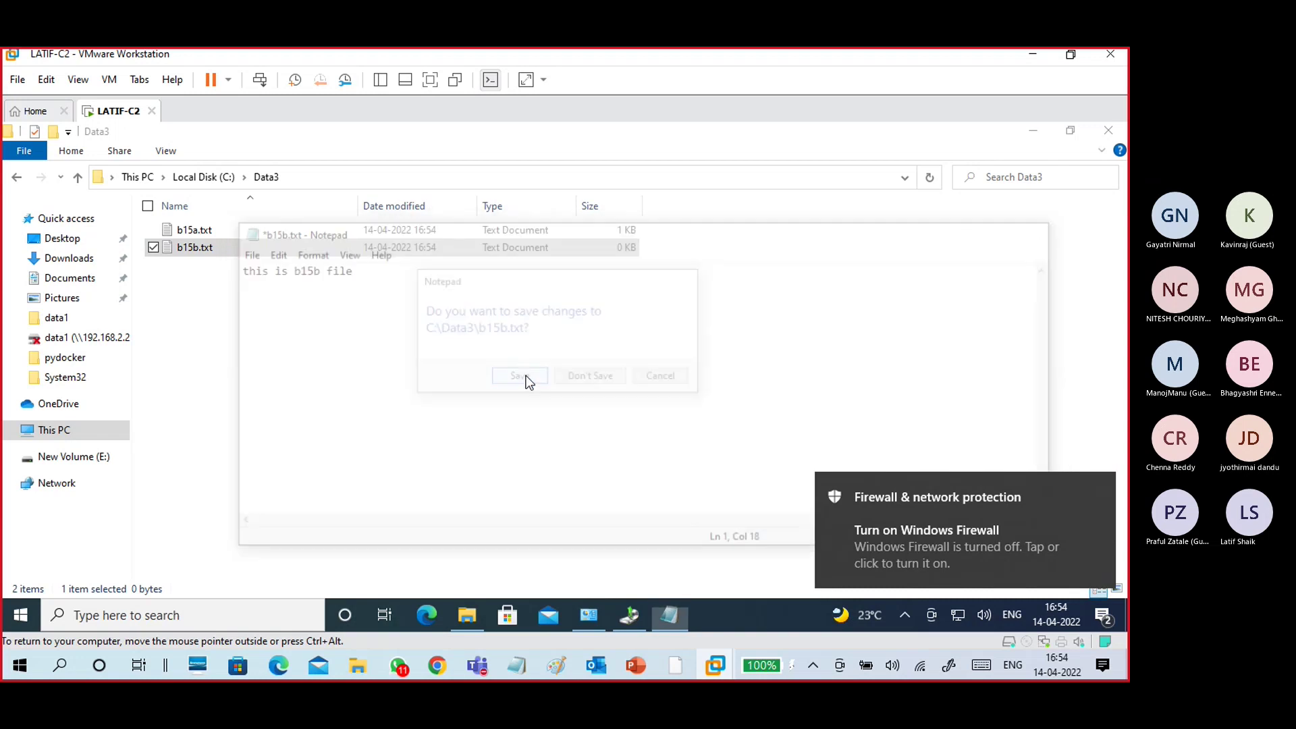
- Create a third text document in Data3 named b15c.txt
{"action": "right_click", "coordinate": [469, 373]}
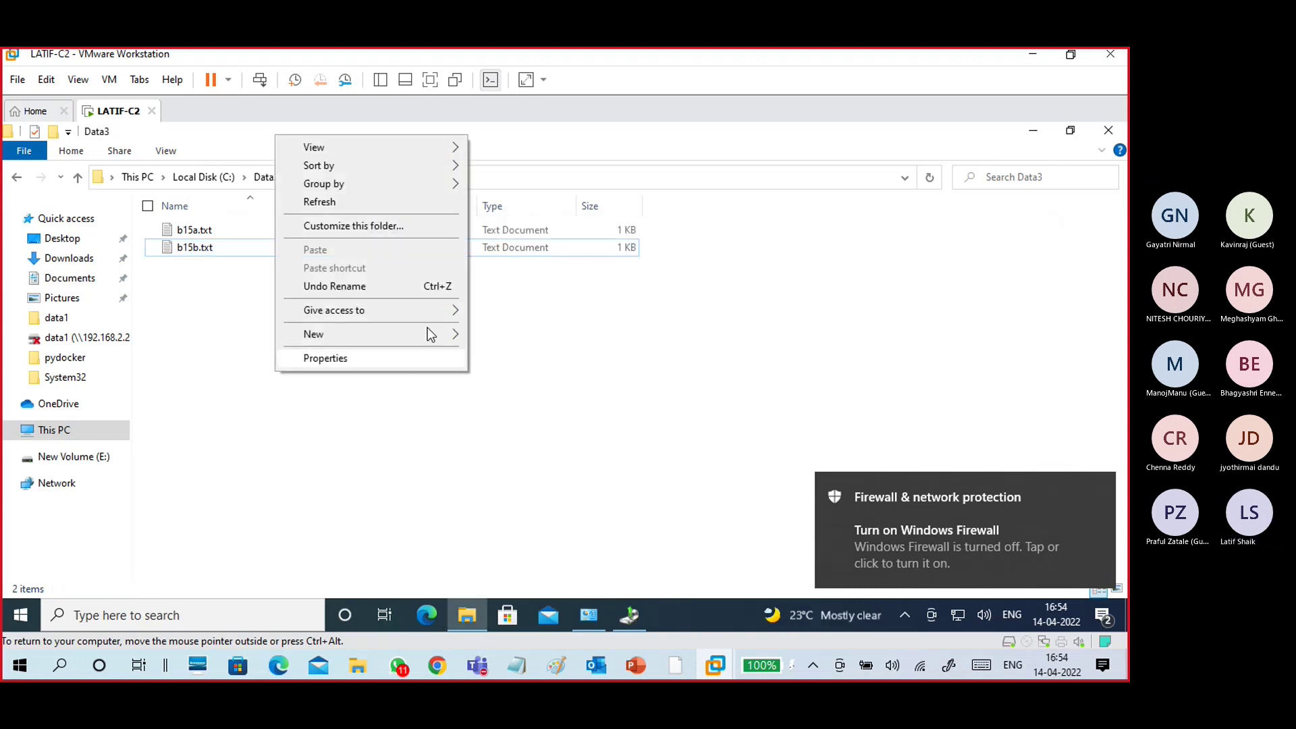
{"action": "mouse_move", "coordinate": [387, 334]}
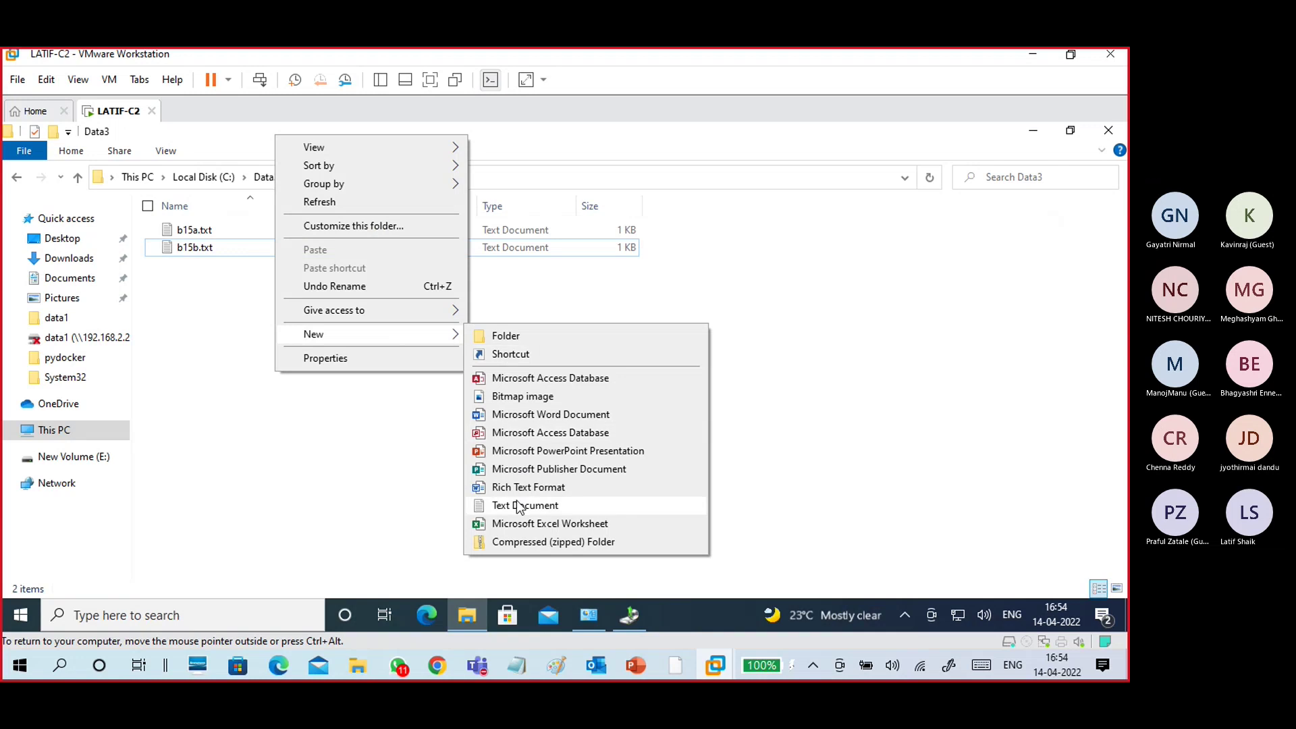
{"action": "left_click", "coordinate": [517, 506]}
{"action": "type", "text": "b15"}
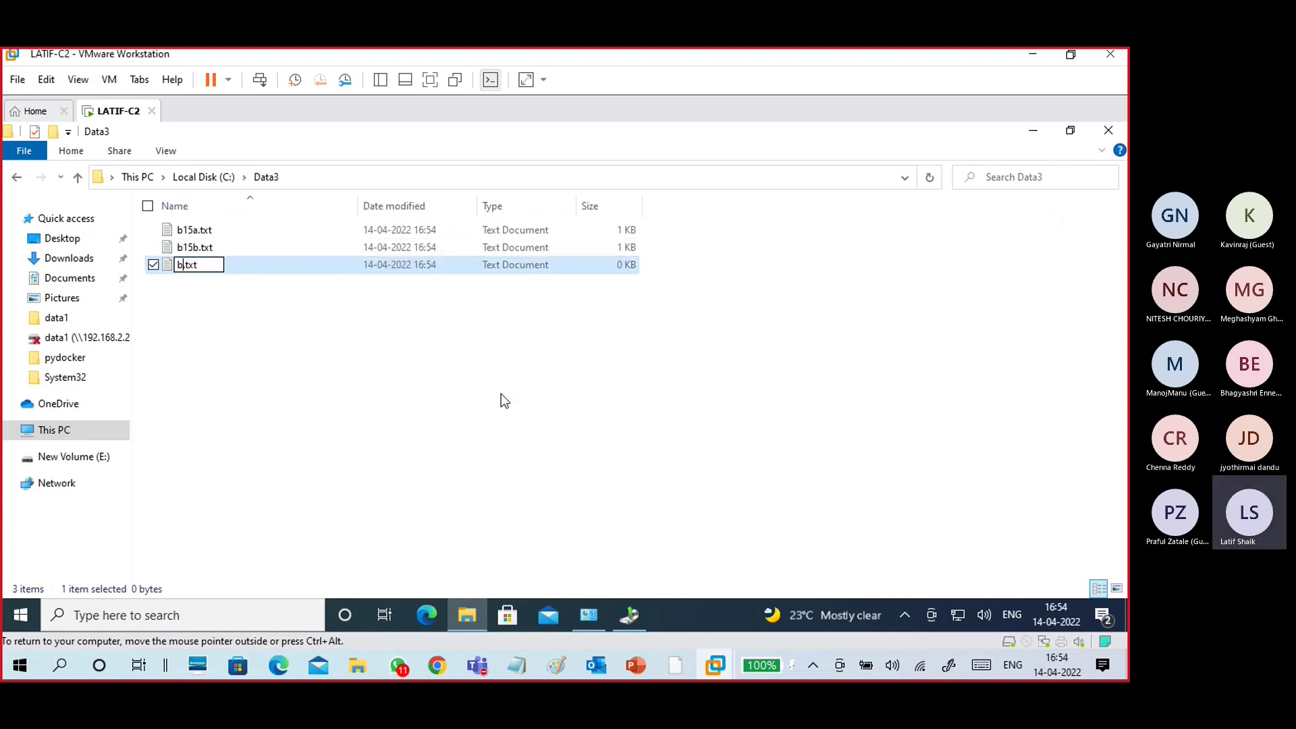
{"action": "type", "text": "v"}
{"action": "key", "text": "Return"}
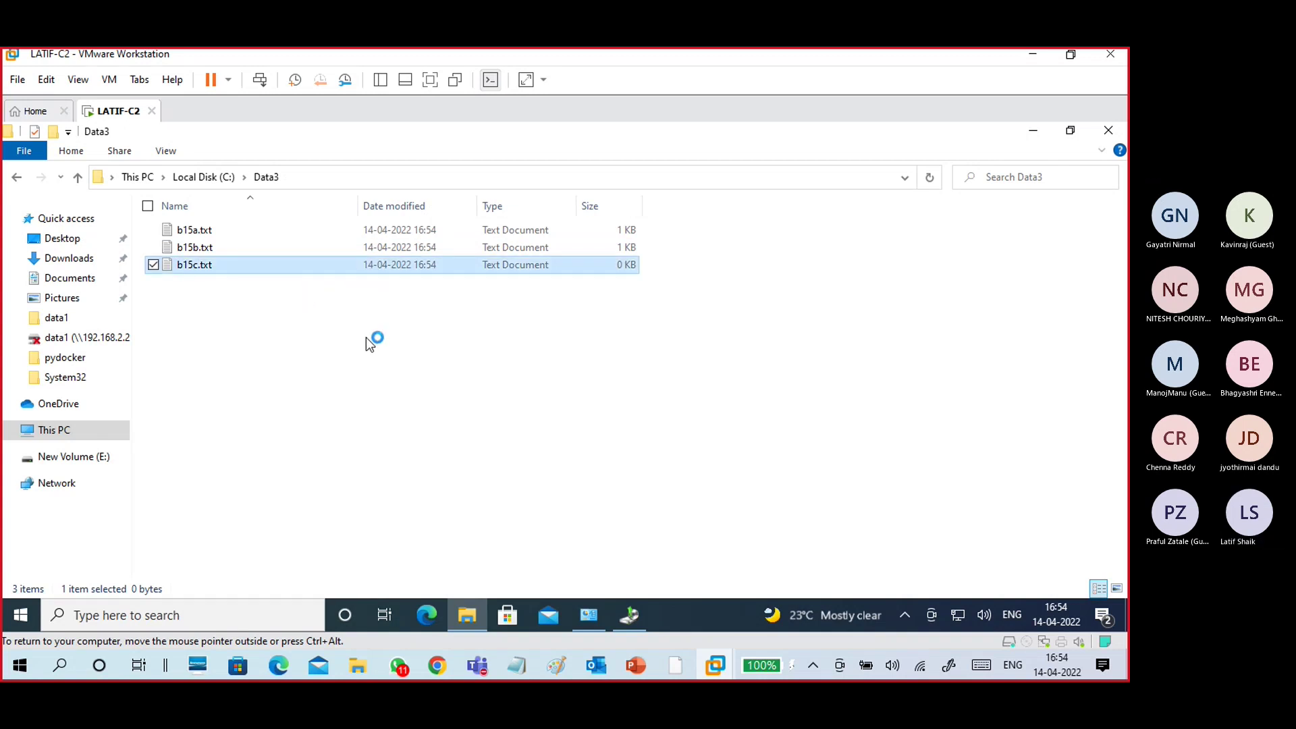
- Write "this is b15c file" in b15c.txt, then save and close the file
{"action": "type", "text": "th"}
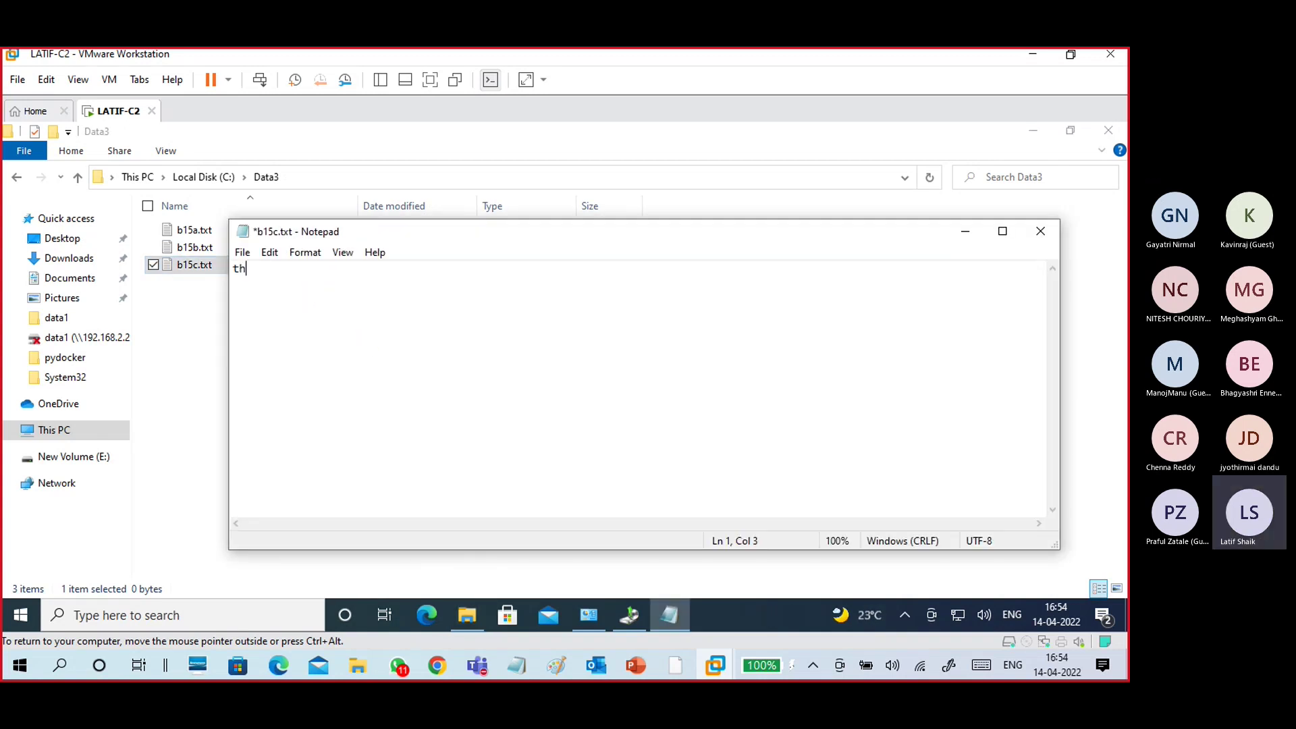
{"action": "type", "text": "is is b15c fil"}
{"action": "left_click", "coordinate": [1040, 231]}
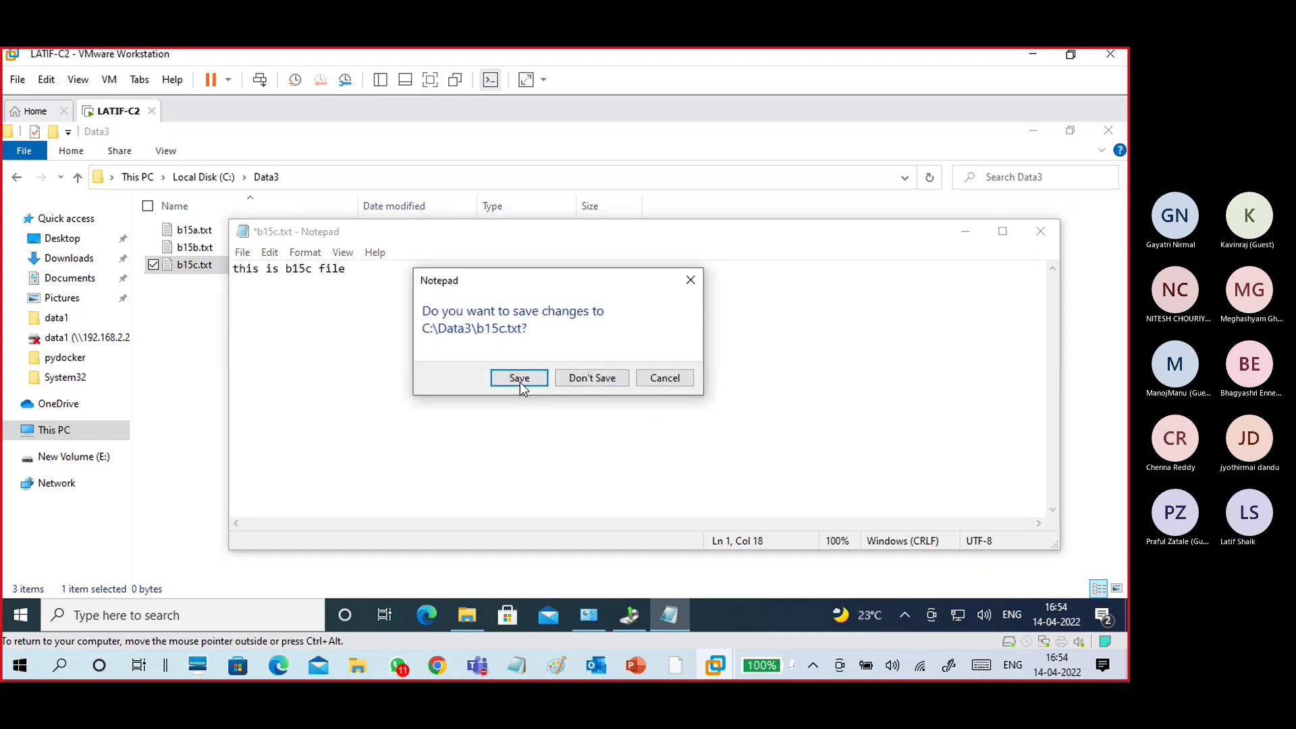
{"action": "left_click", "coordinate": [520, 380]}
{"action": "left_click", "coordinate": [519, 380]}
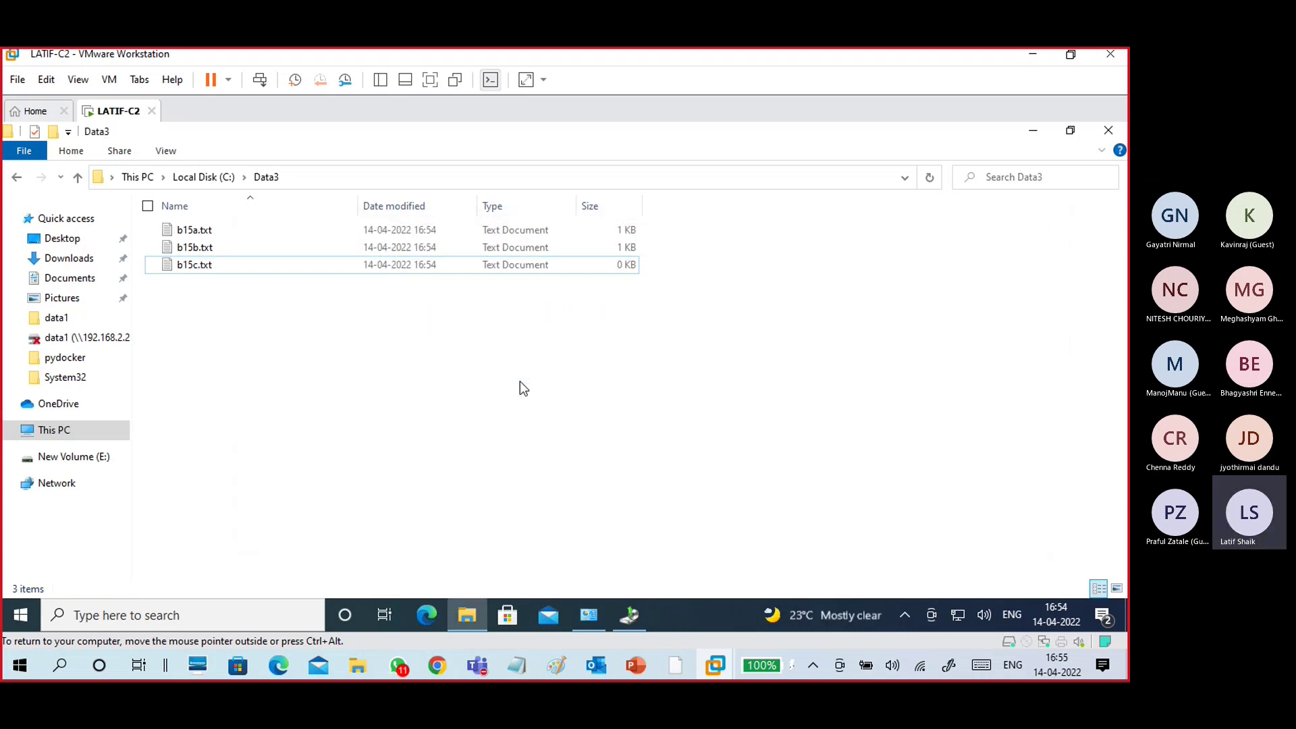
- Add the Attributes column to the Data3 file list, then reopen the folder from the C: root
{"action": "right_click", "coordinate": [714, 206]}
{"action": "left_click", "coordinate": [749, 280]}
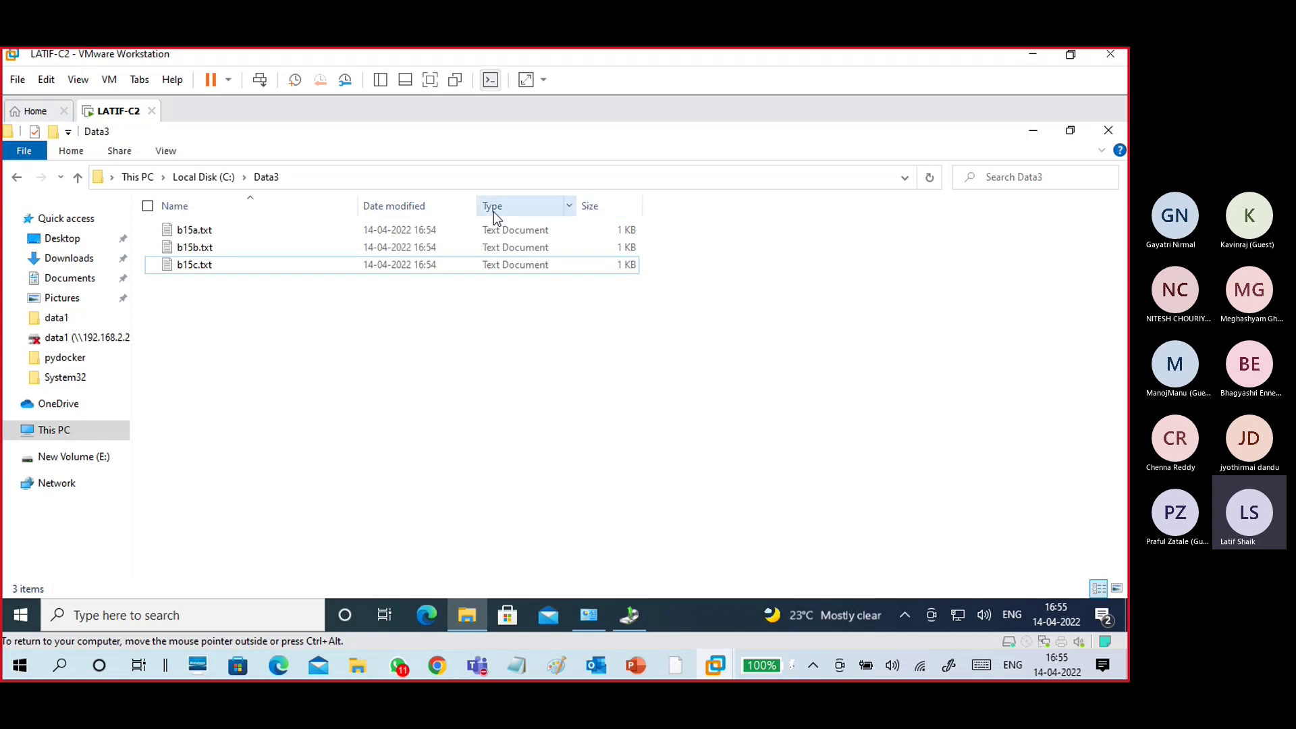
{"action": "right_click", "coordinate": [682, 204]}
{"action": "left_click", "coordinate": [585, 389]}
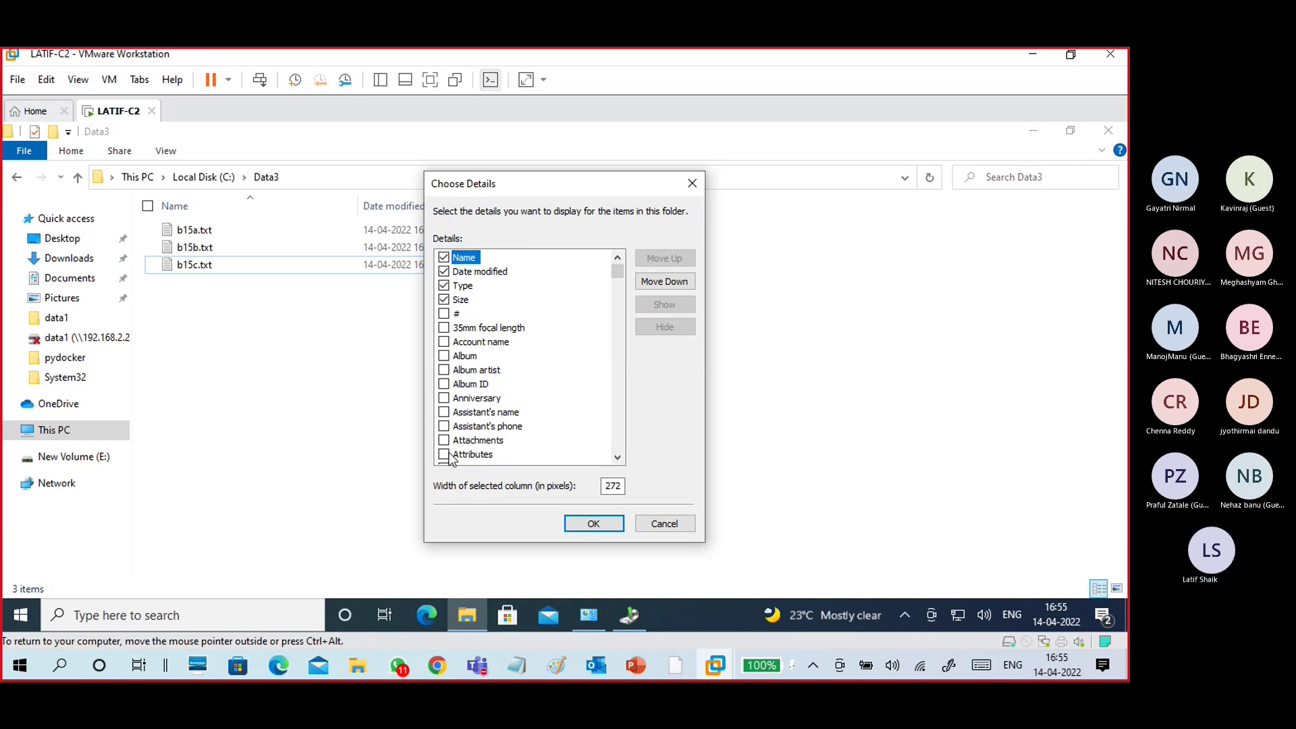
{"action": "double_click", "coordinate": [472, 457]}
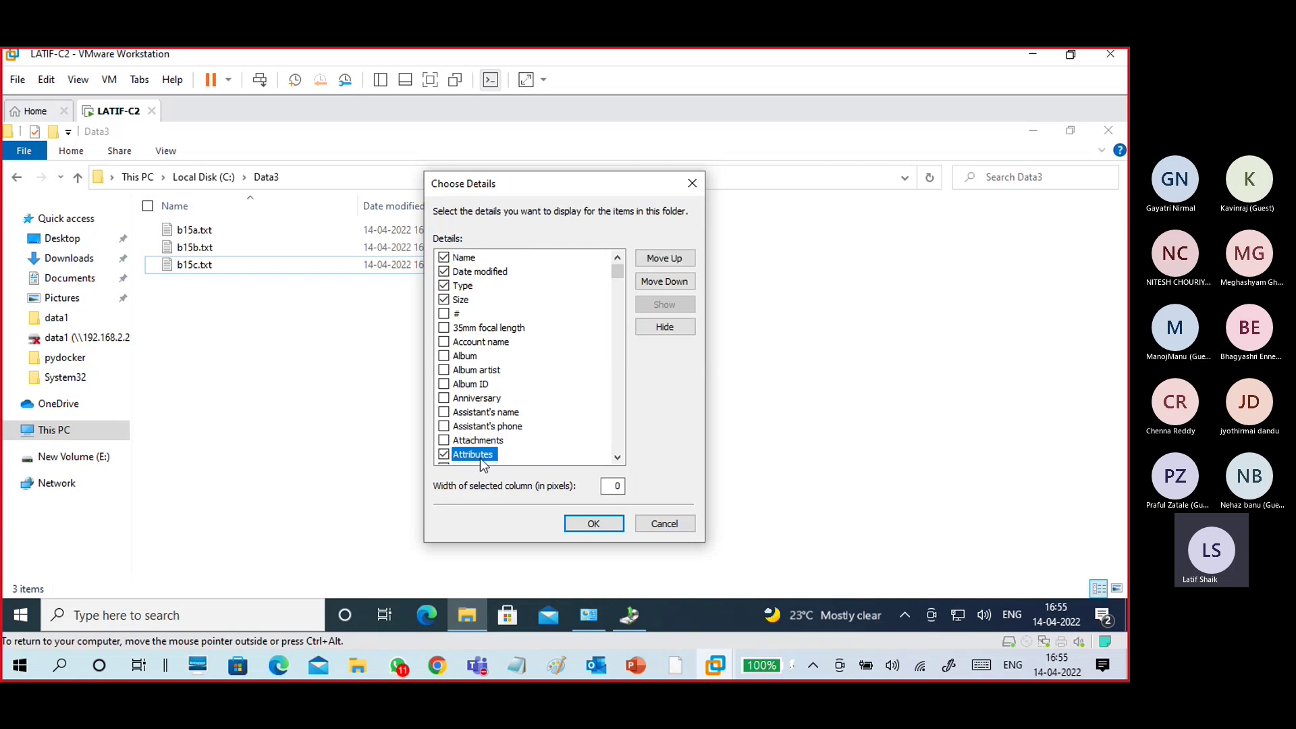
{"action": "left_click", "coordinate": [582, 527]}
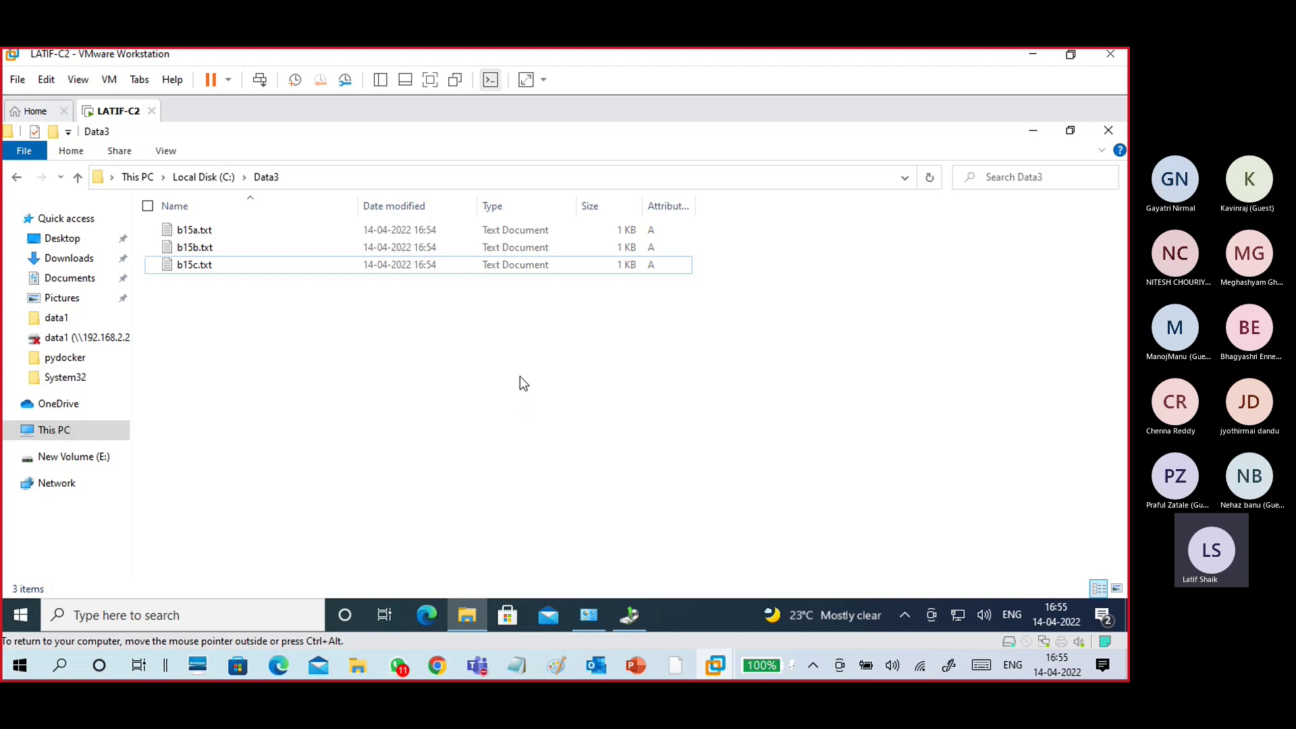
{"action": "left_click", "coordinate": [220, 177]}
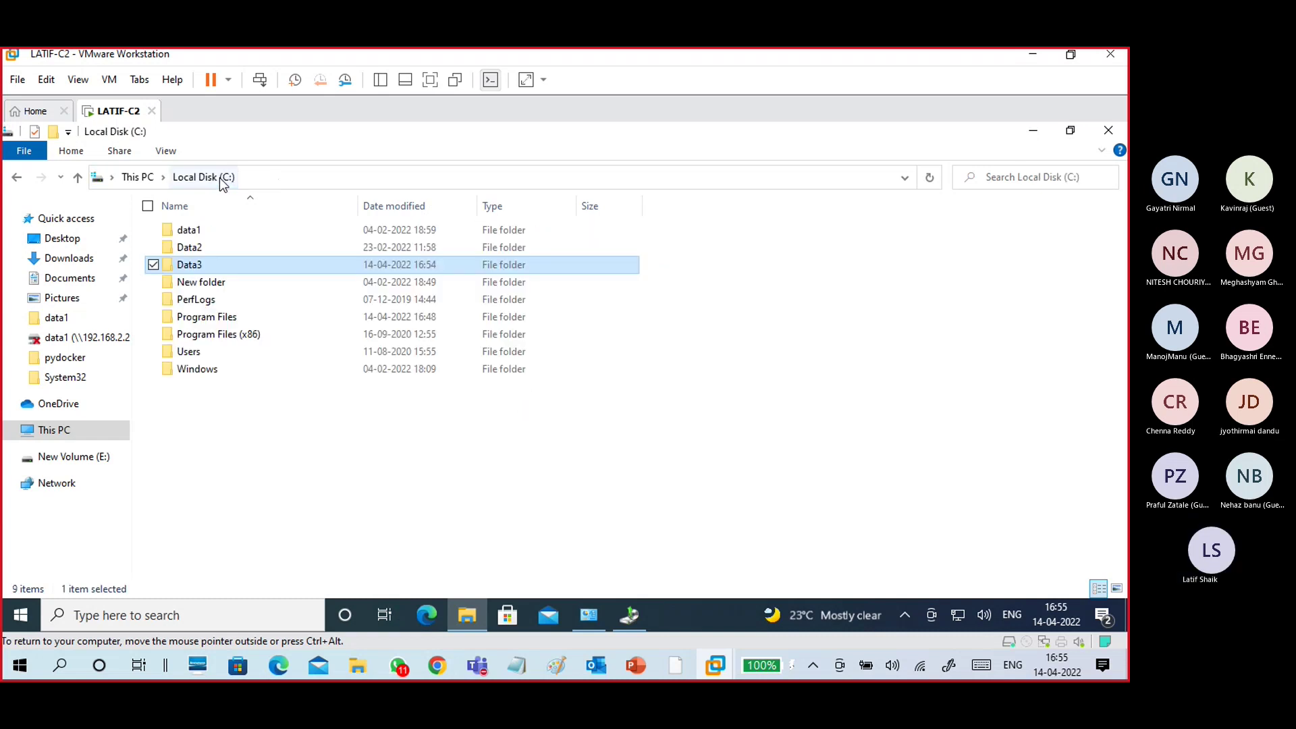
{"action": "double_click", "coordinate": [209, 265]}
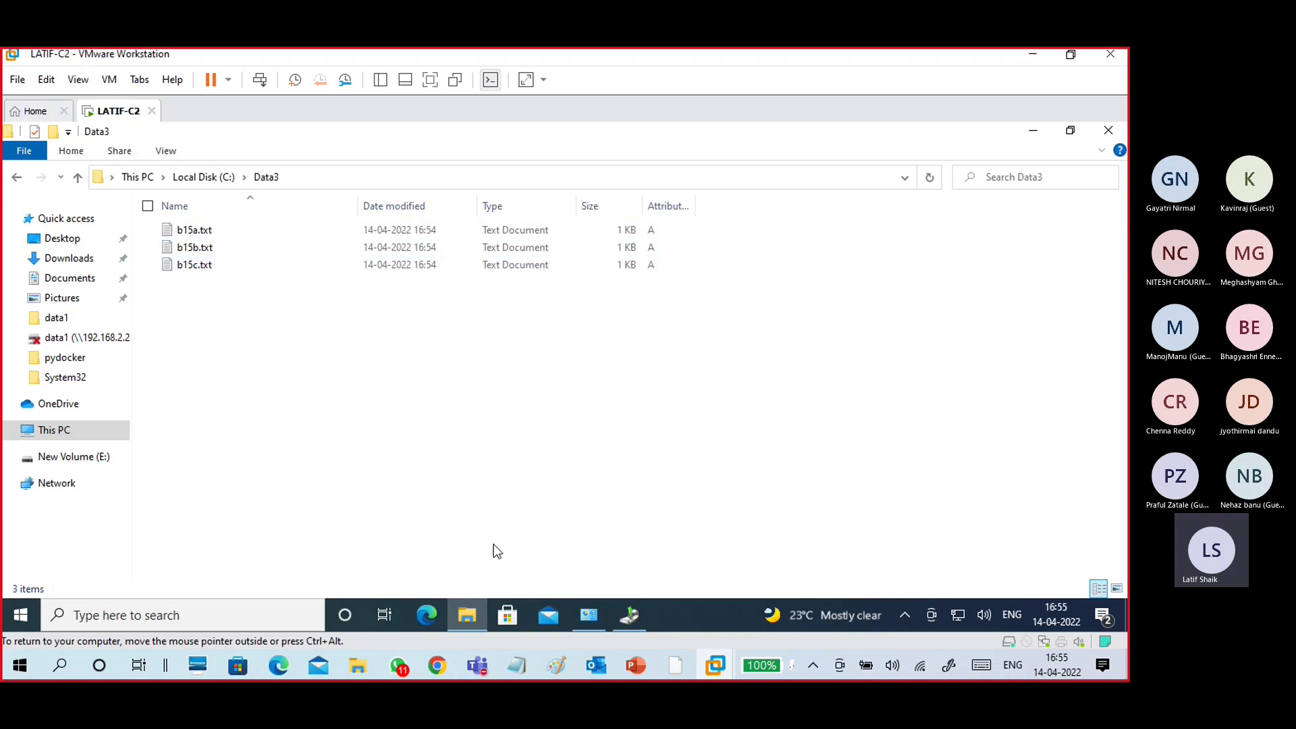
- Cancel the open Restore Files wizard and bring up Control Panel in a maximized window
{"action": "left_click", "coordinate": [621, 607]}
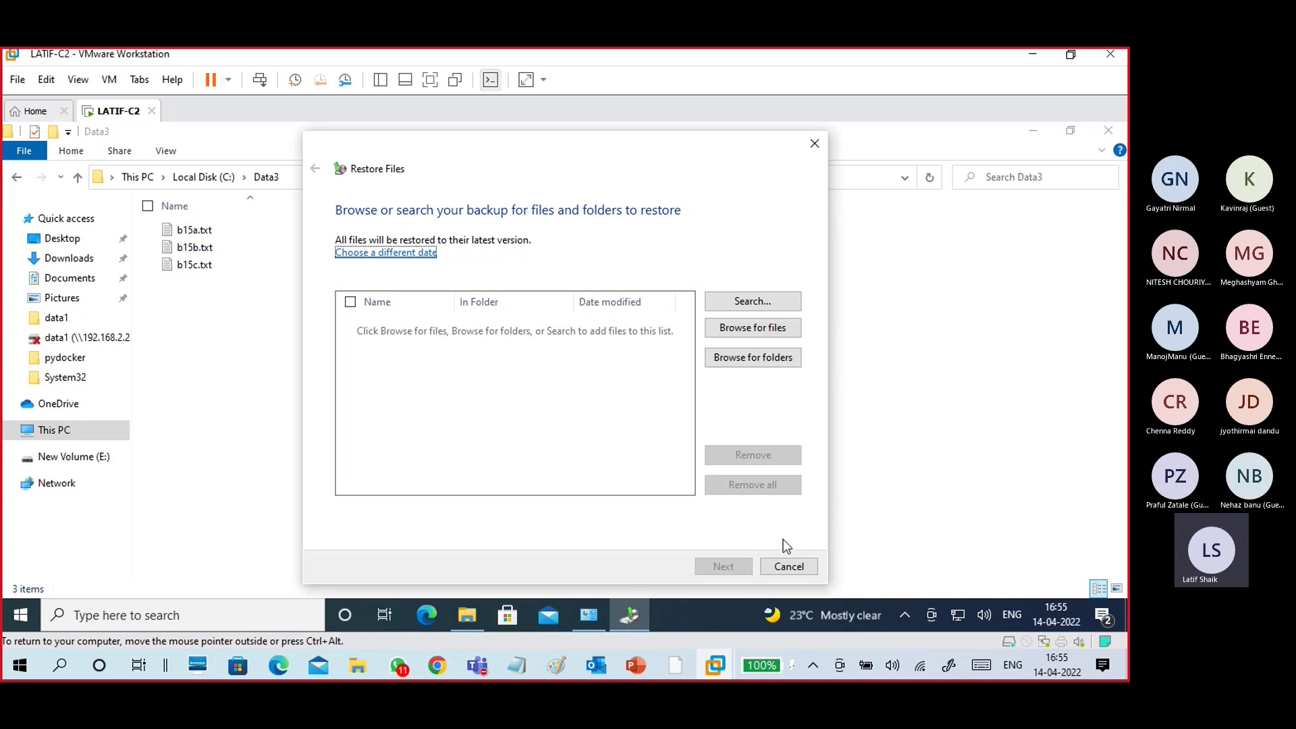
{"action": "left_click", "coordinate": [788, 567]}
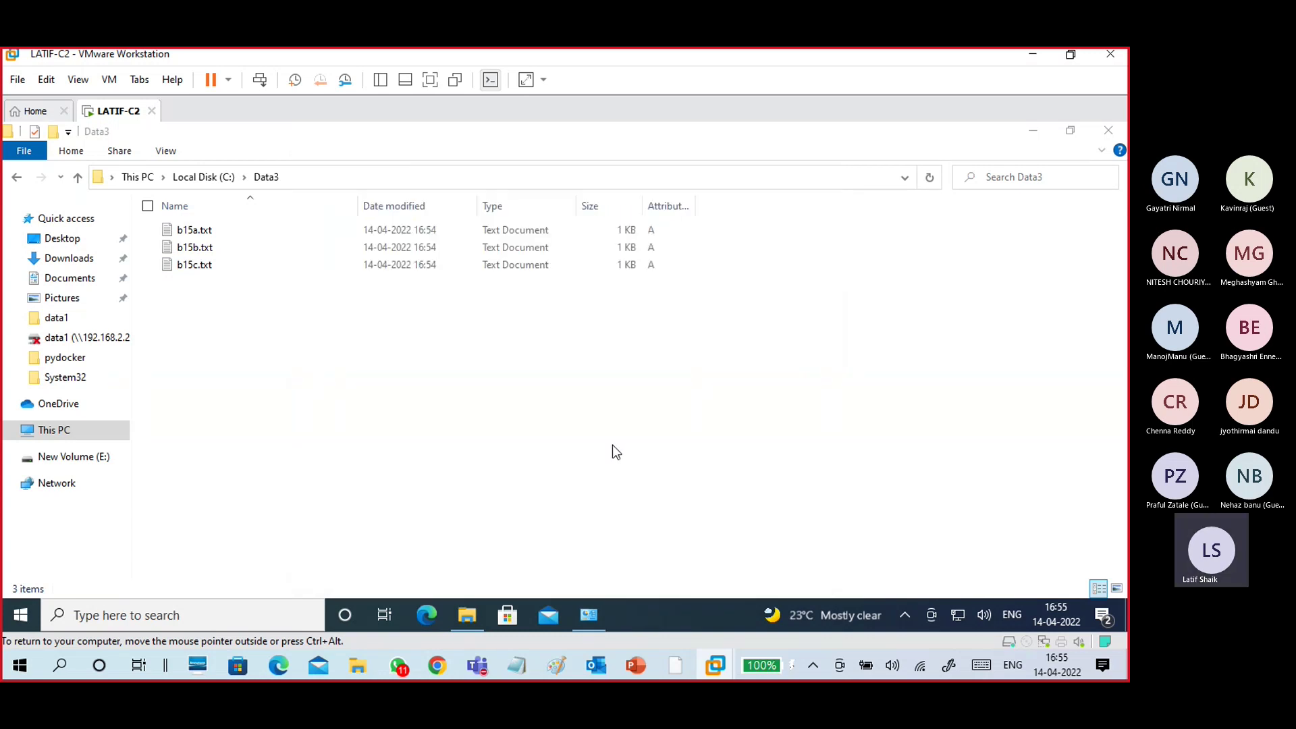
{"action": "left_click", "coordinate": [589, 614]}
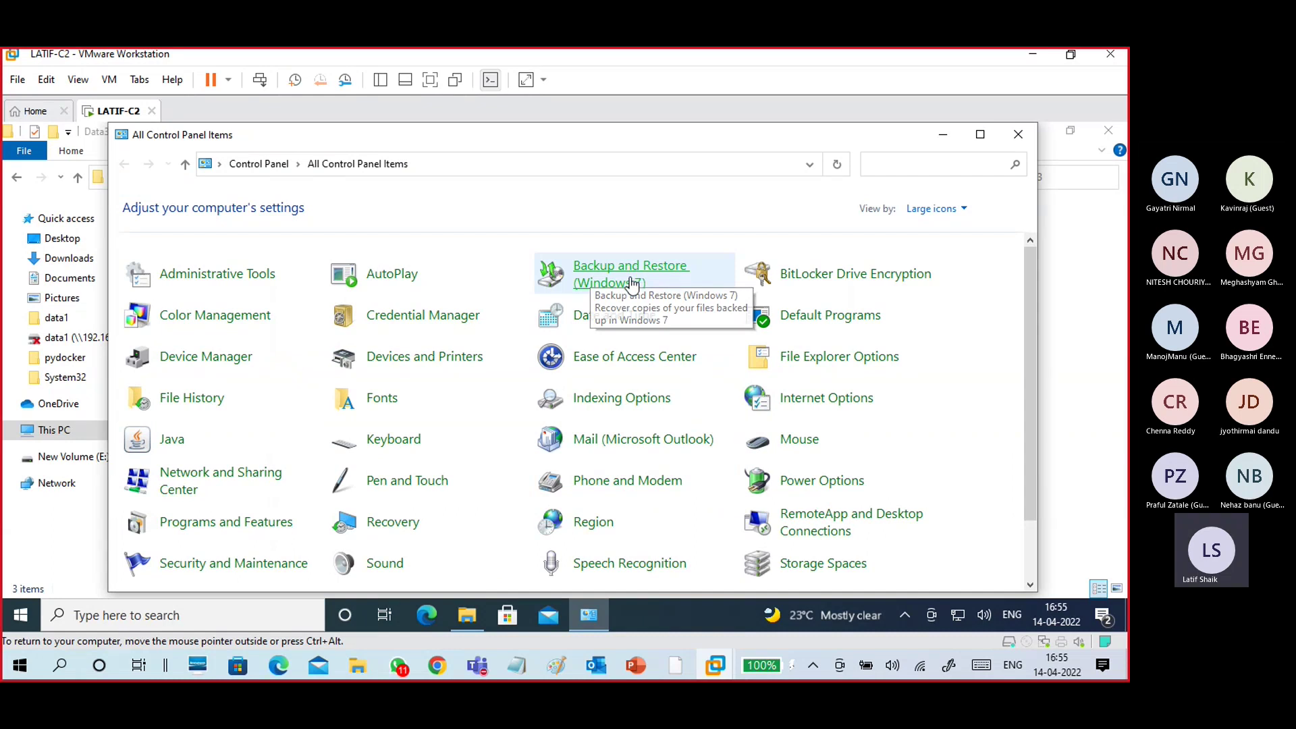
{"action": "left_click", "coordinate": [980, 134]}
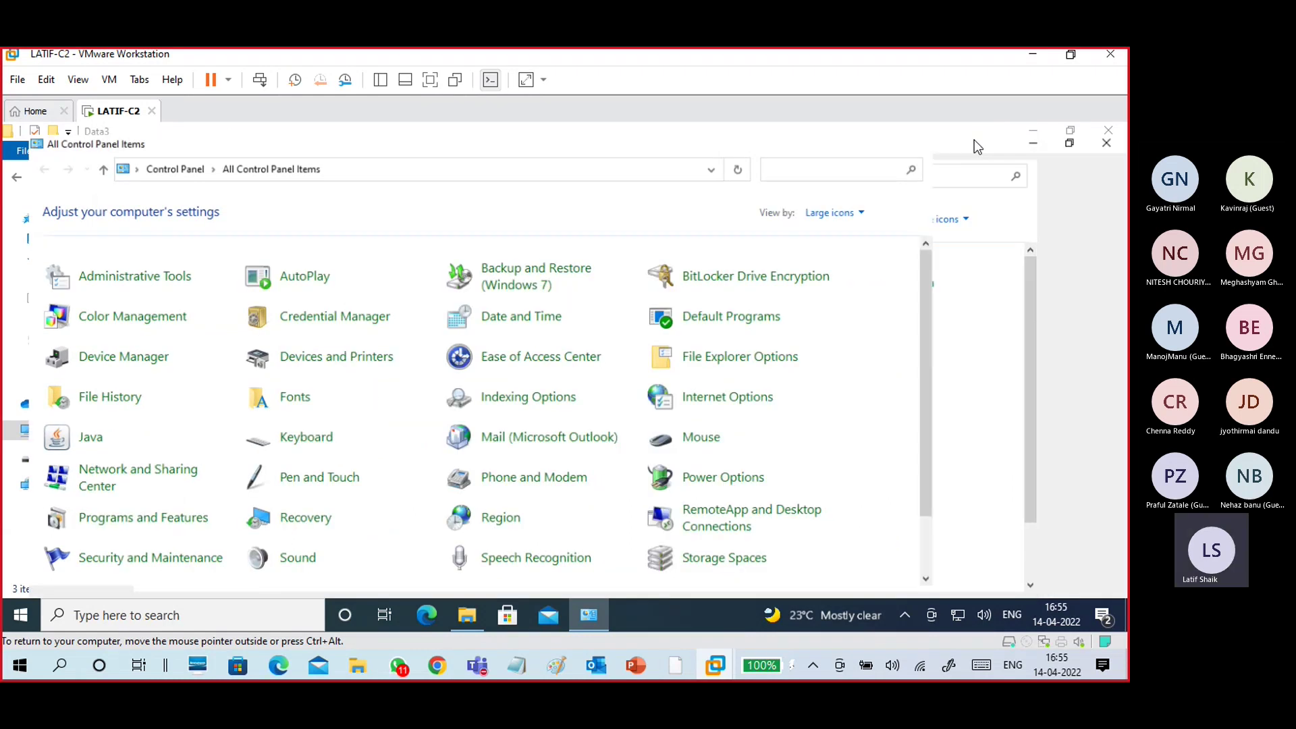
- Open Backup and Restore (Windows 7) and turn off the backup schedule
{"action": "left_click", "coordinate": [511, 268]}
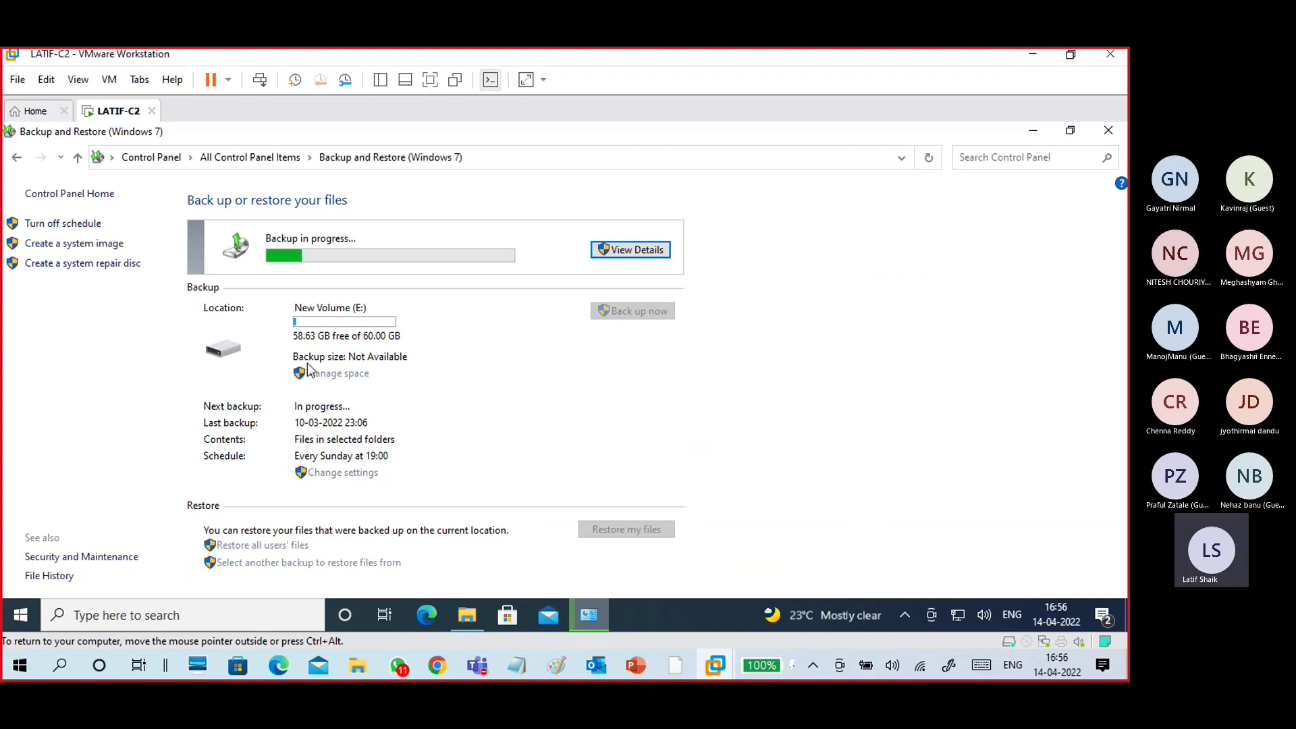
{"action": "left_click", "coordinate": [94, 225]}
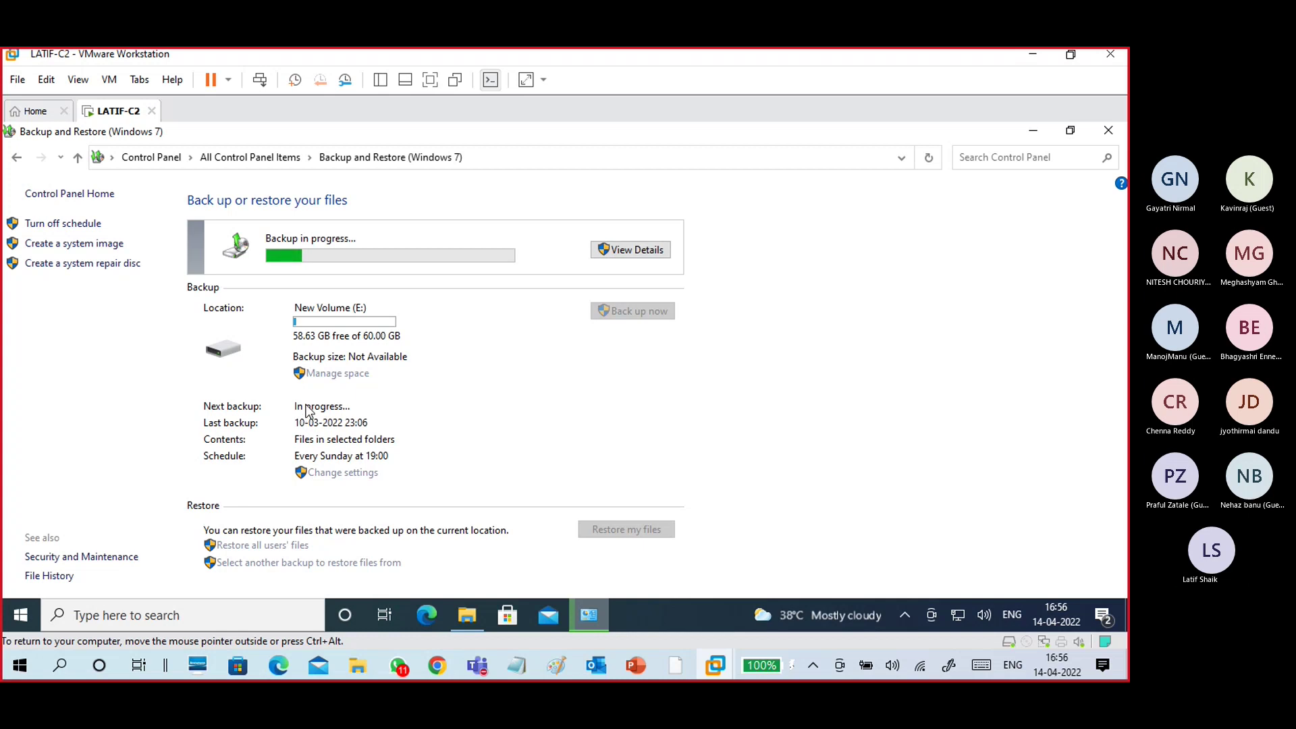
- View the details of the backup in progress and stop it, confirming the cancellation
{"action": "left_click", "coordinate": [646, 250]}
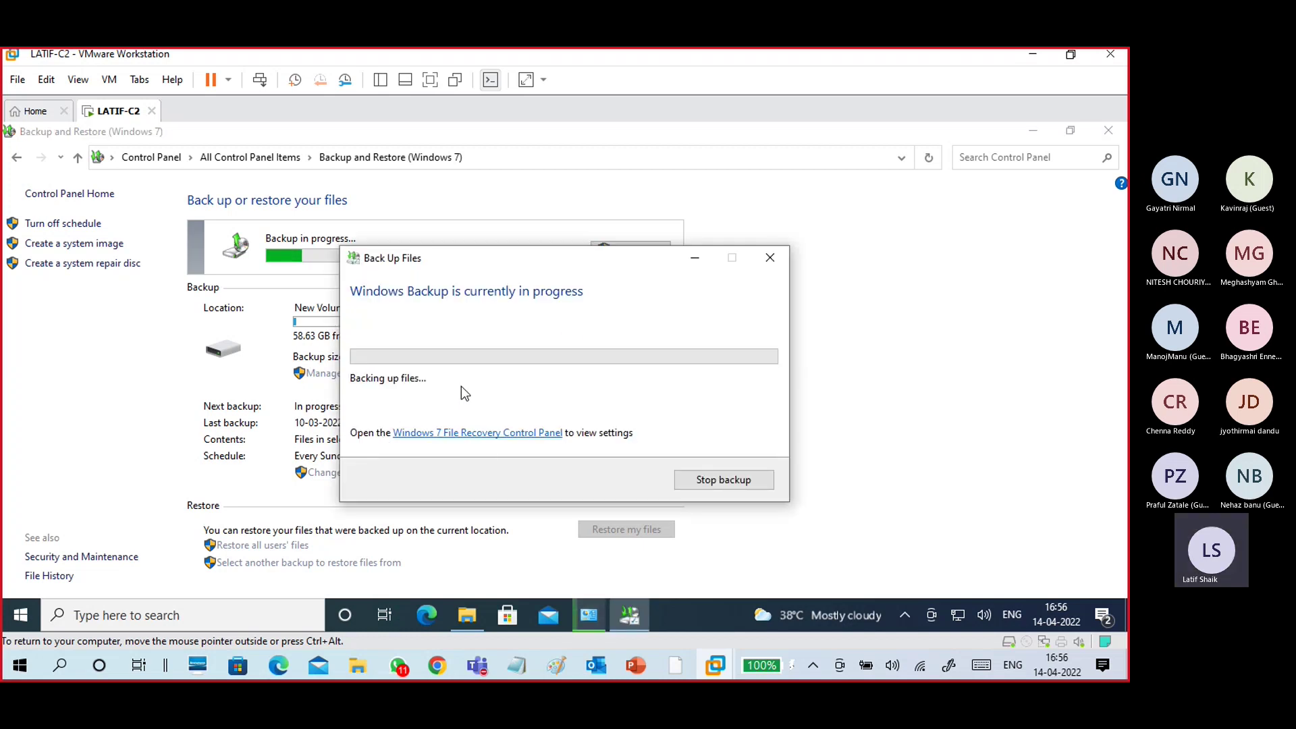
{"action": "left_click", "coordinate": [695, 480]}
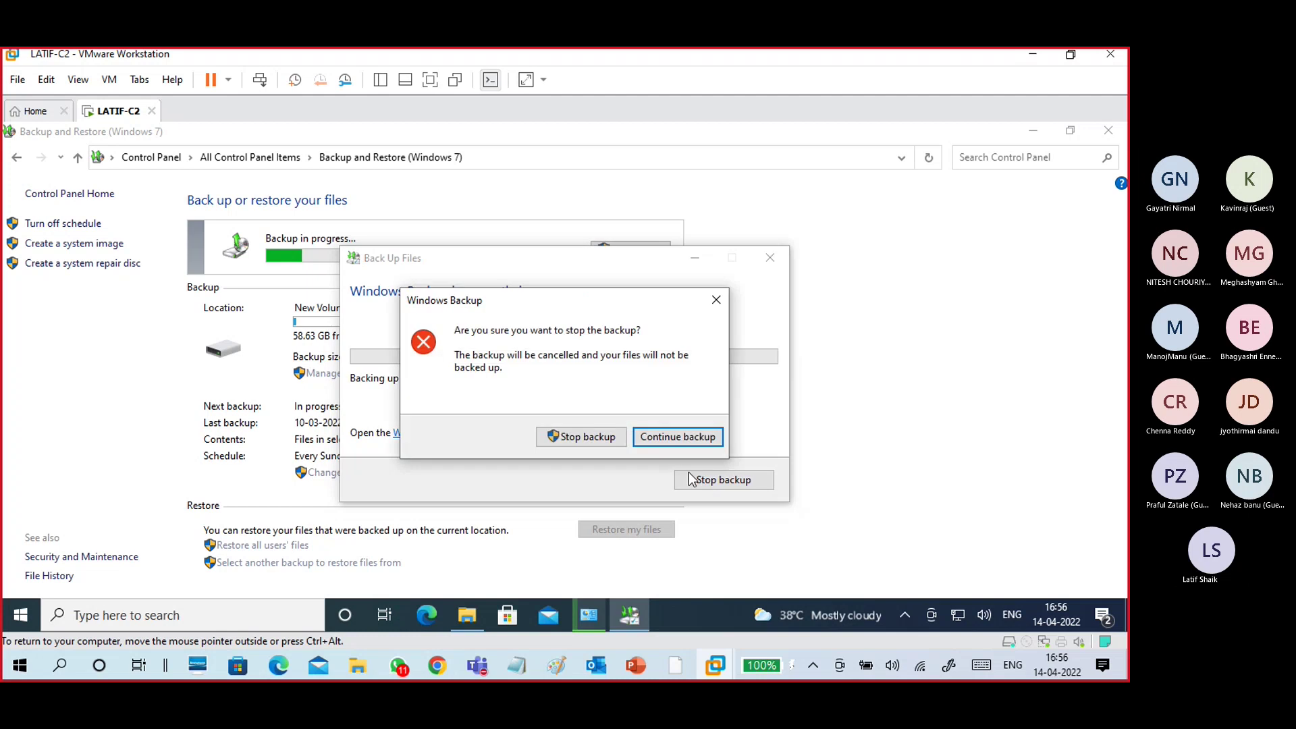
{"action": "left_click", "coordinate": [582, 436]}
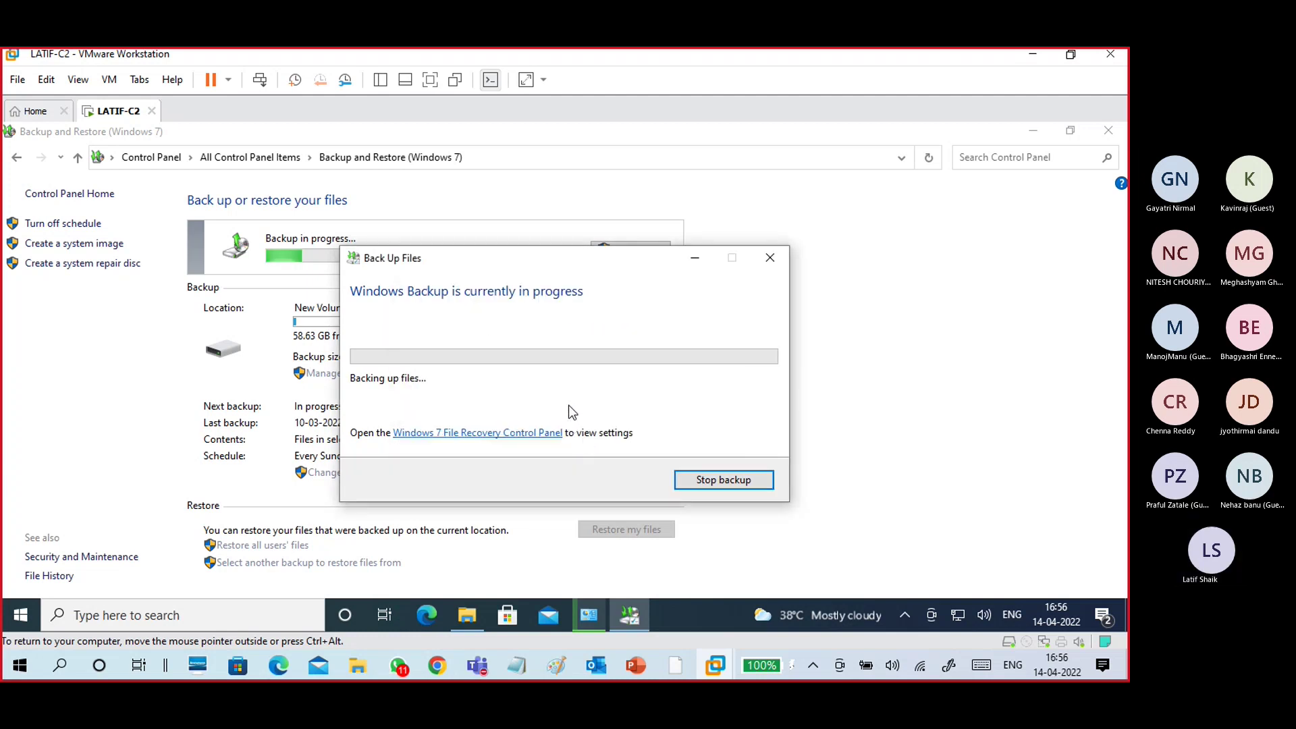
{"action": "left_click", "coordinate": [714, 477]}
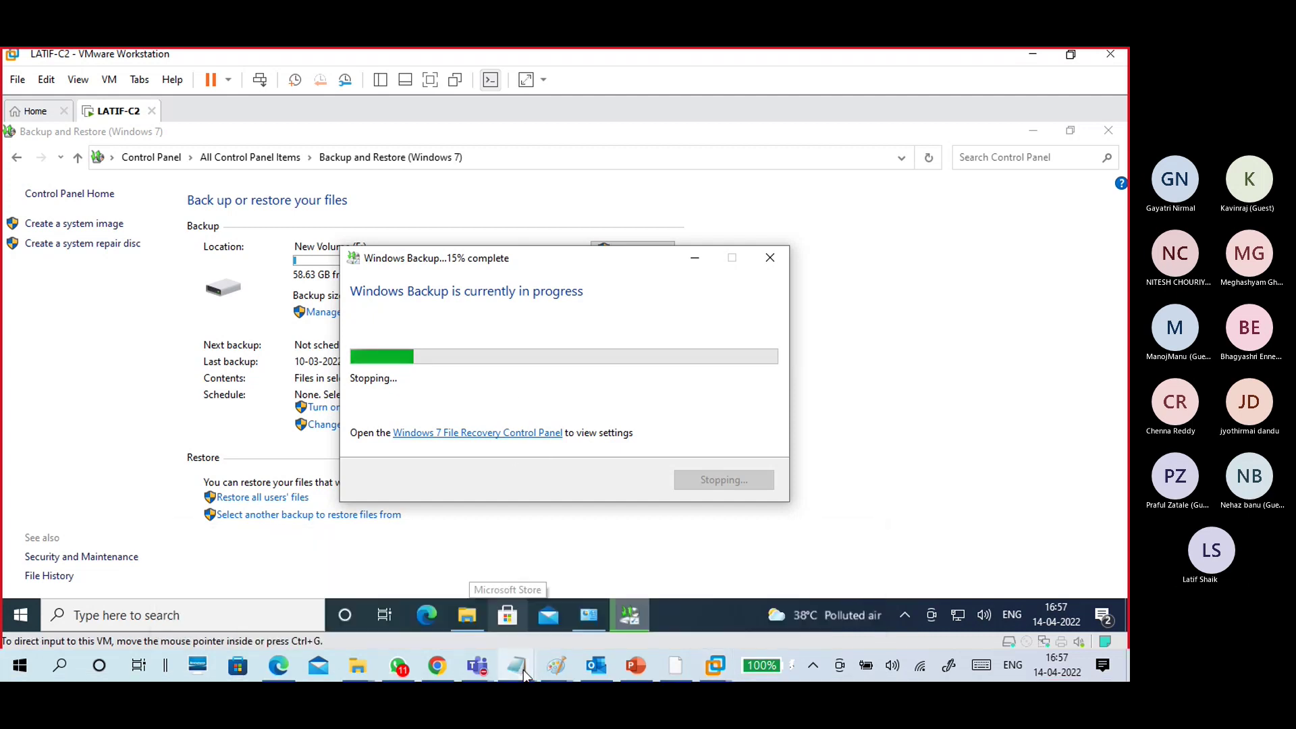
- Open 12-04 storage.txt from the host's Batch 15 2022 folder, then return to the folder
{"action": "mouse_move", "coordinate": [358, 667]}
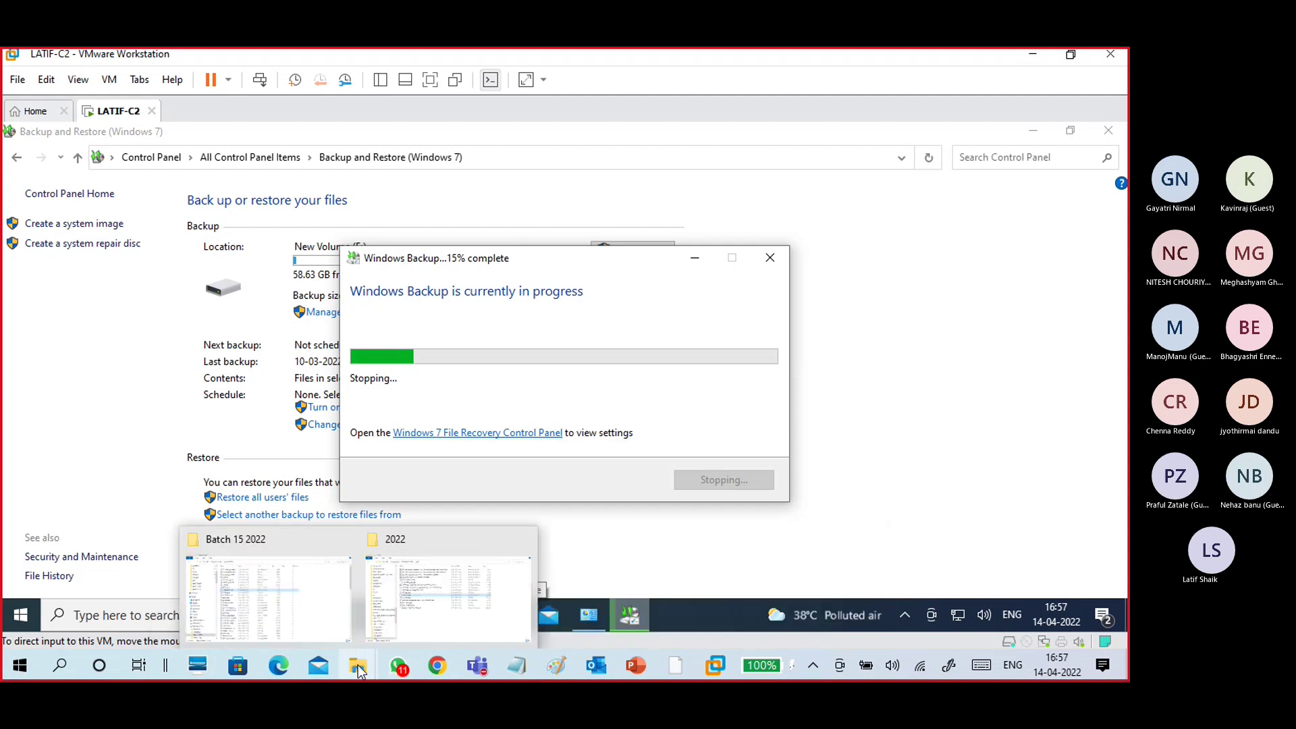
{"action": "left_click", "coordinate": [341, 626]}
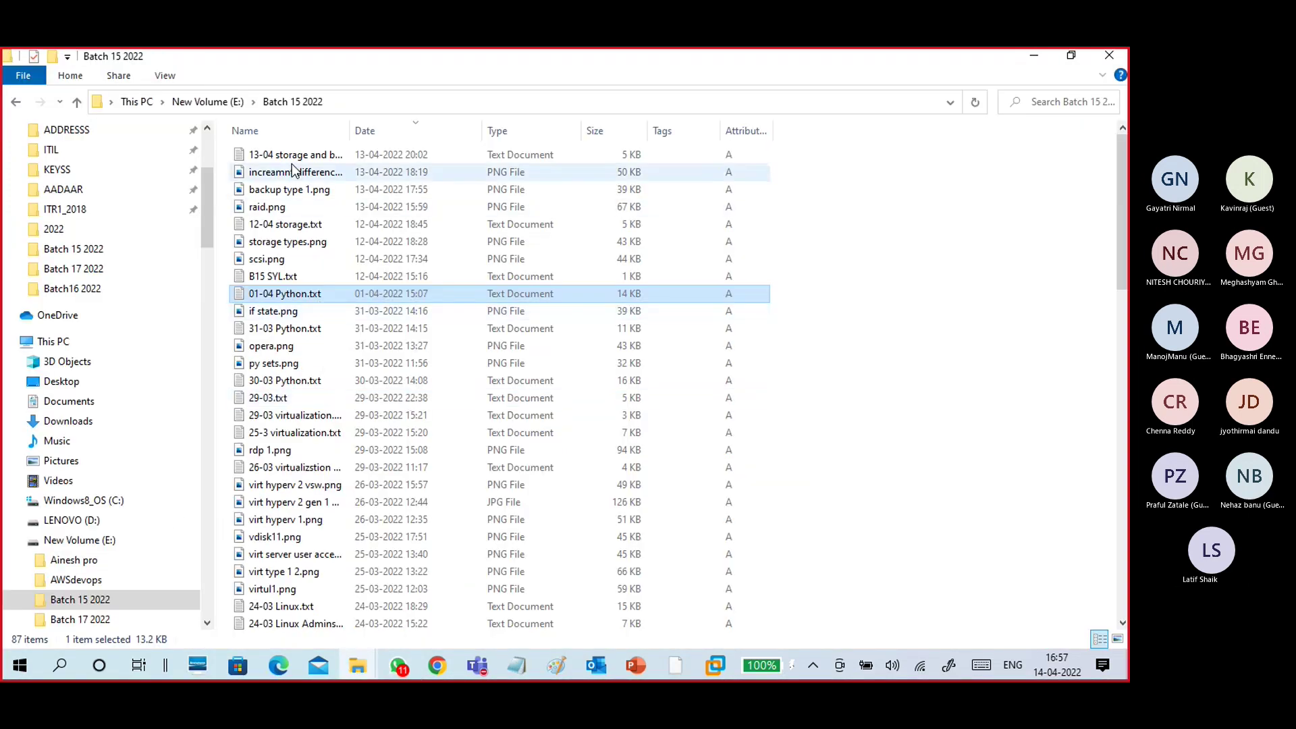
{"action": "left_click", "coordinate": [300, 225]}
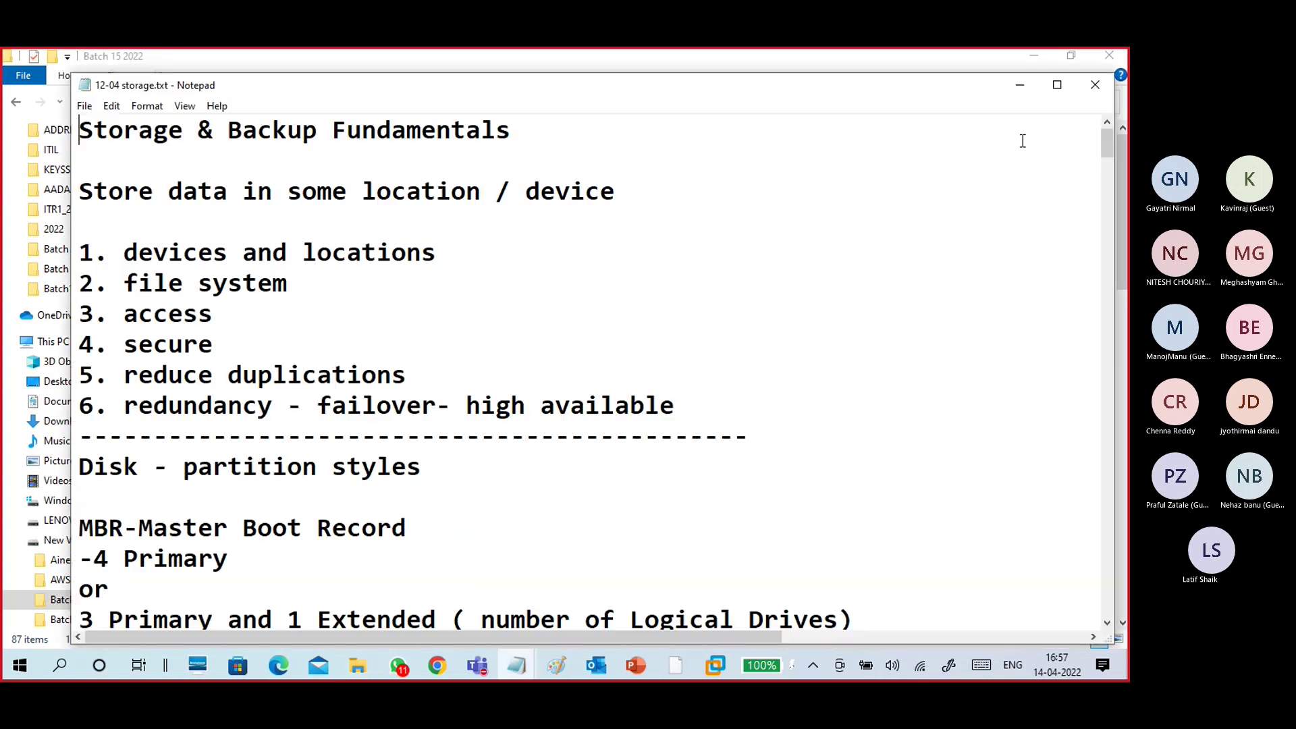
{"action": "key", "text": "alt+Tab"}
- Open B15 SYL.txt, review the syllabus topics around Messaging & Collaboration, and return to the virtual machine
{"action": "left_click", "coordinate": [283, 280]}
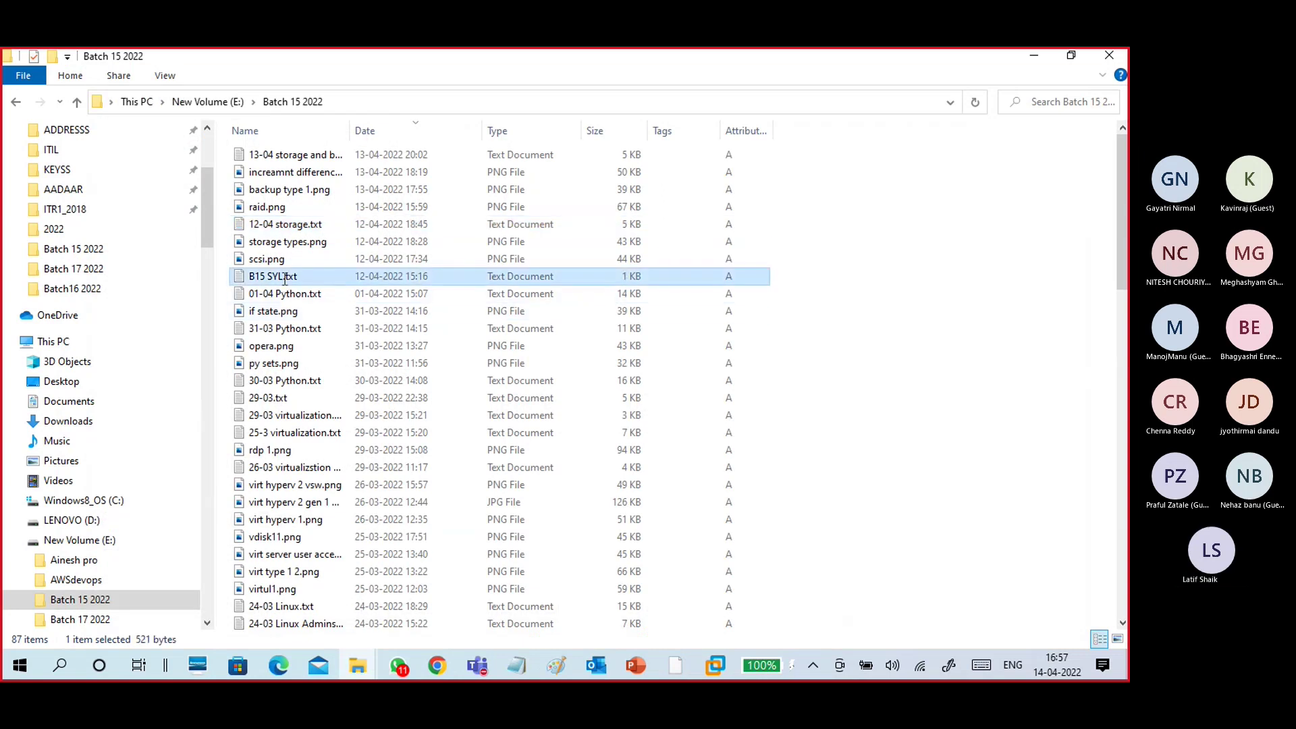
{"action": "double_click", "coordinate": [283, 279]}
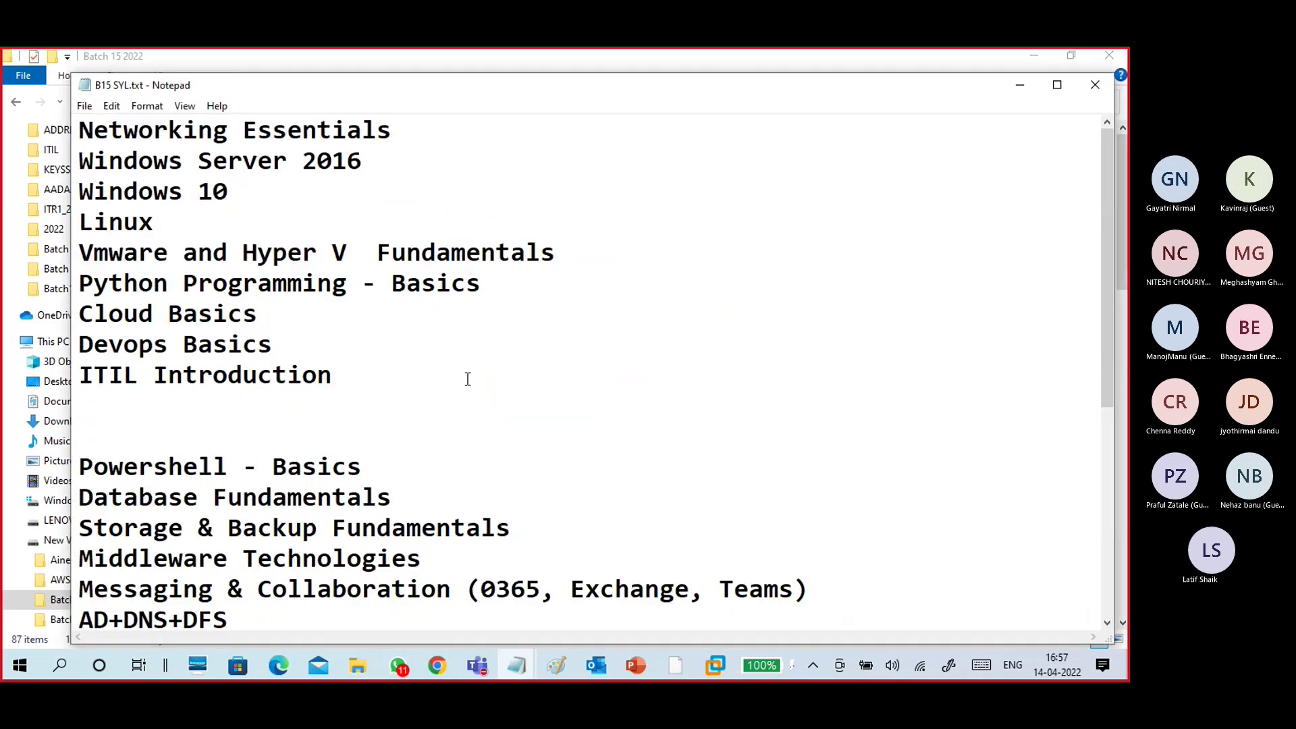
{"action": "scroll", "coordinate": [467, 379], "scroll_direction": "down", "scroll_amount": 2}
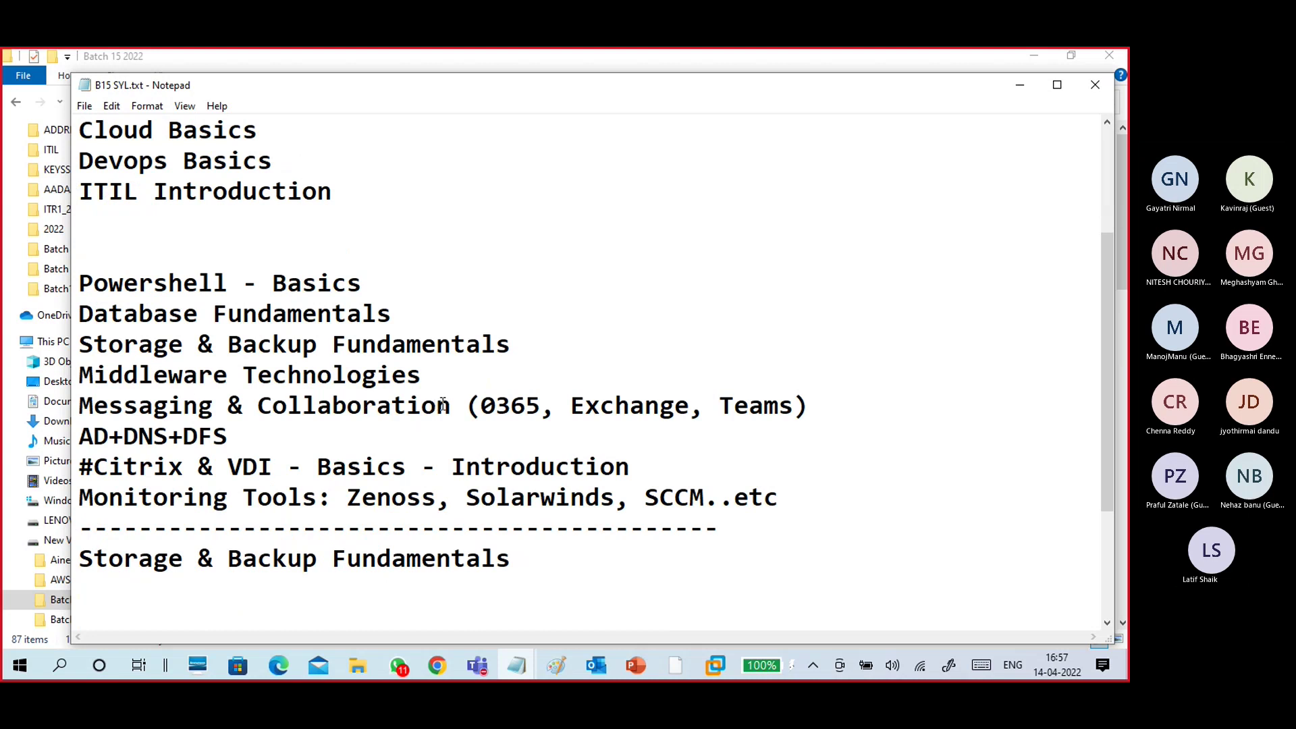
{"action": "left_click_drag", "start_coordinate": [450, 406], "coordinate": [77, 403]}
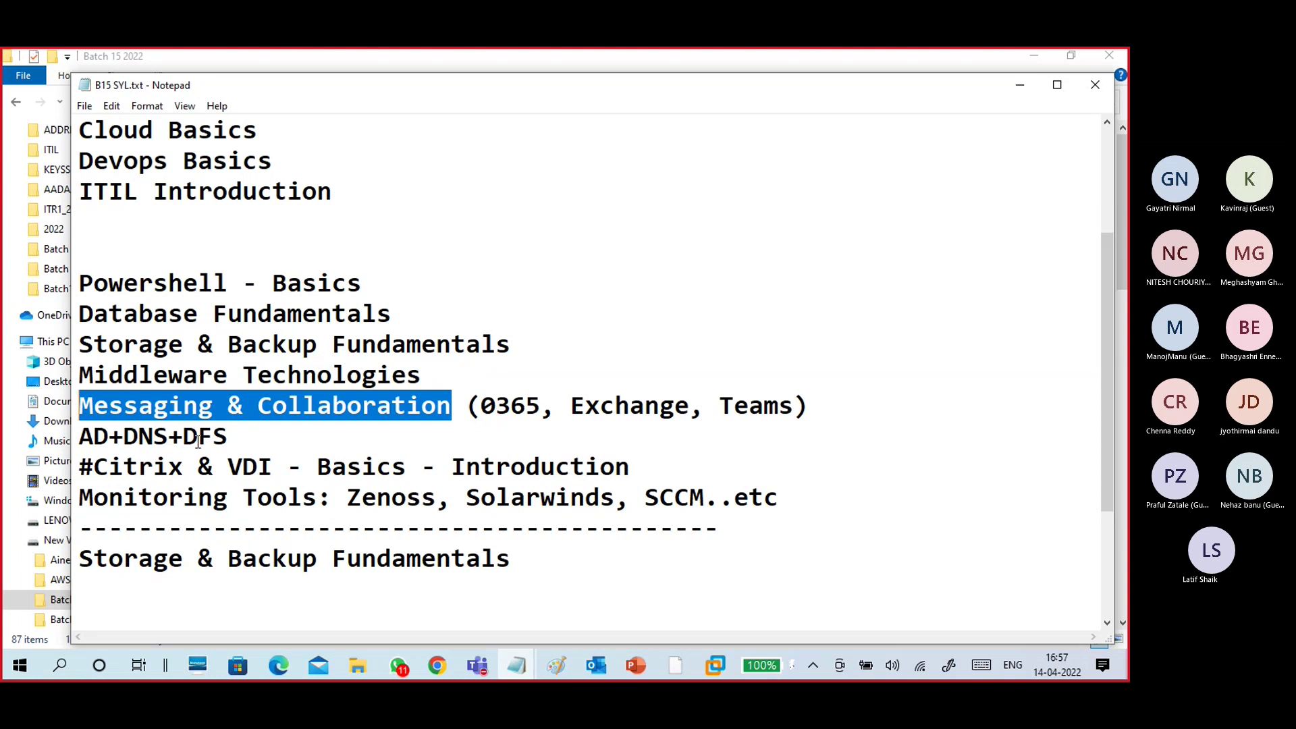
{"action": "left_click", "coordinate": [249, 440]}
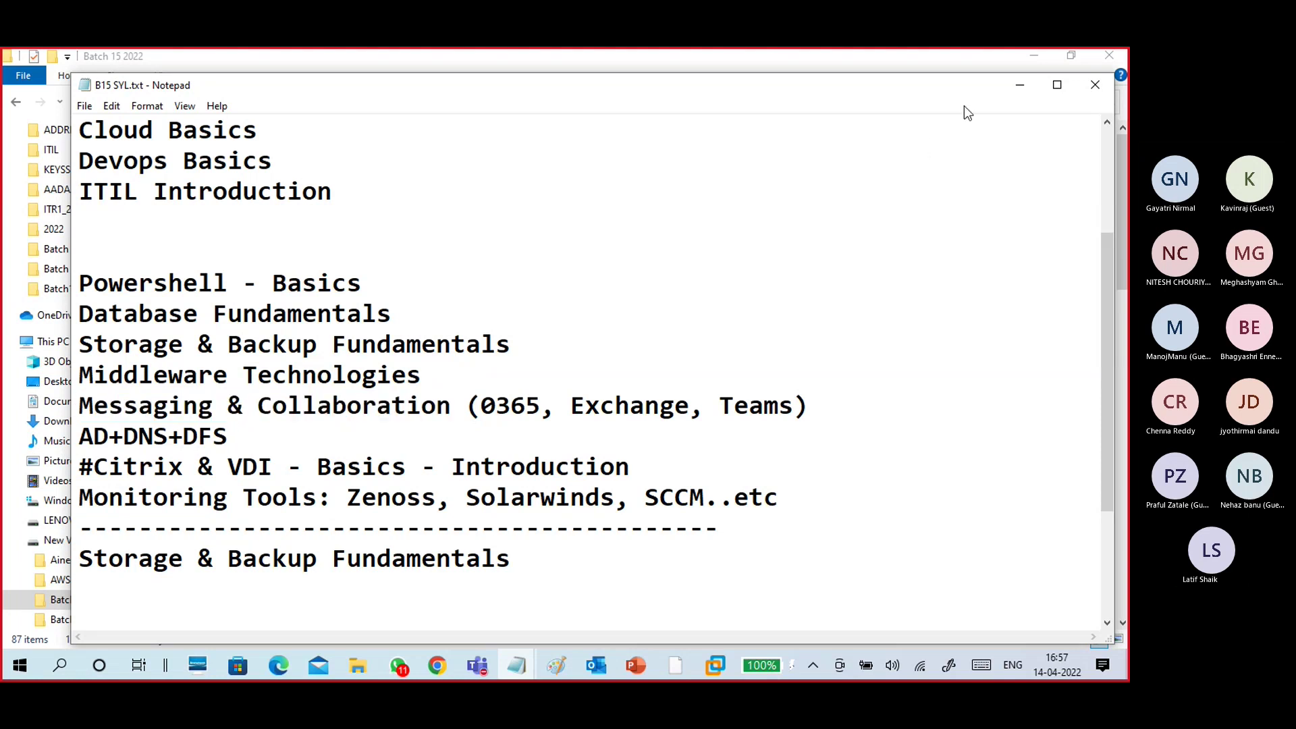
{"action": "left_click", "coordinate": [1019, 85]}
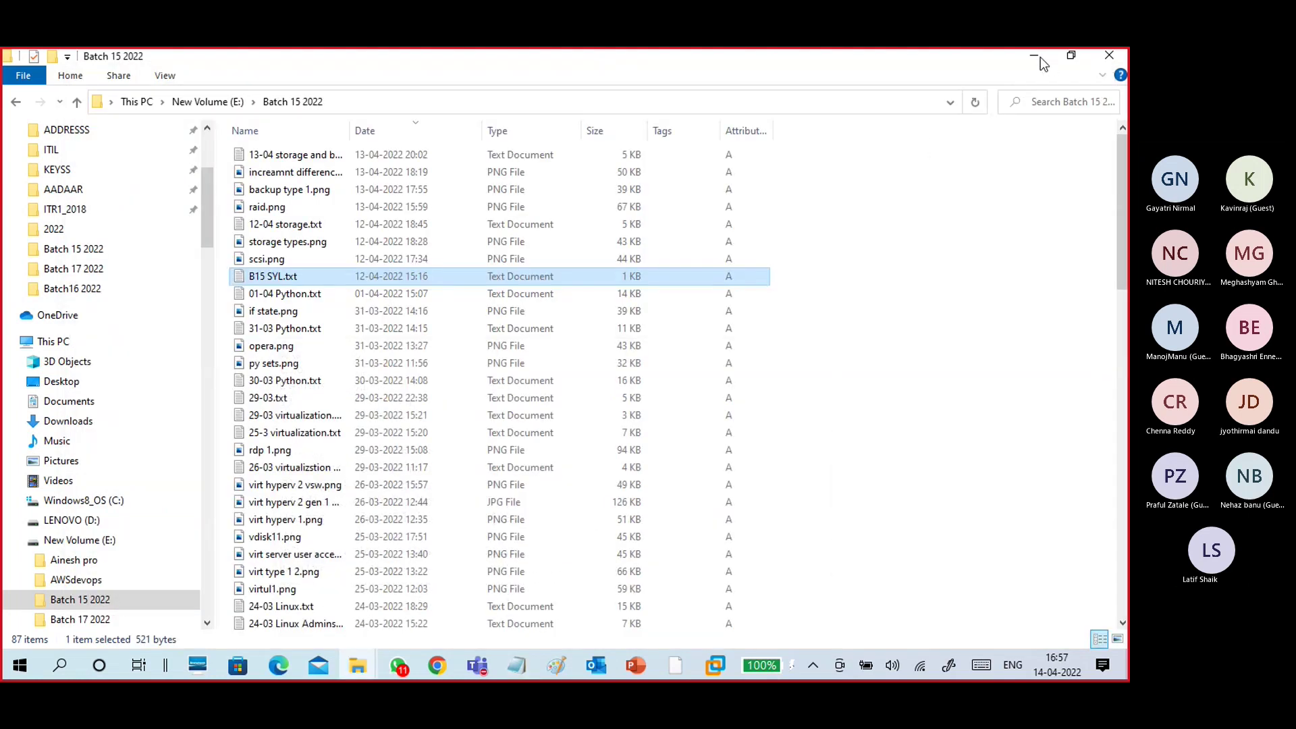
{"action": "left_click", "coordinate": [1036, 57]}
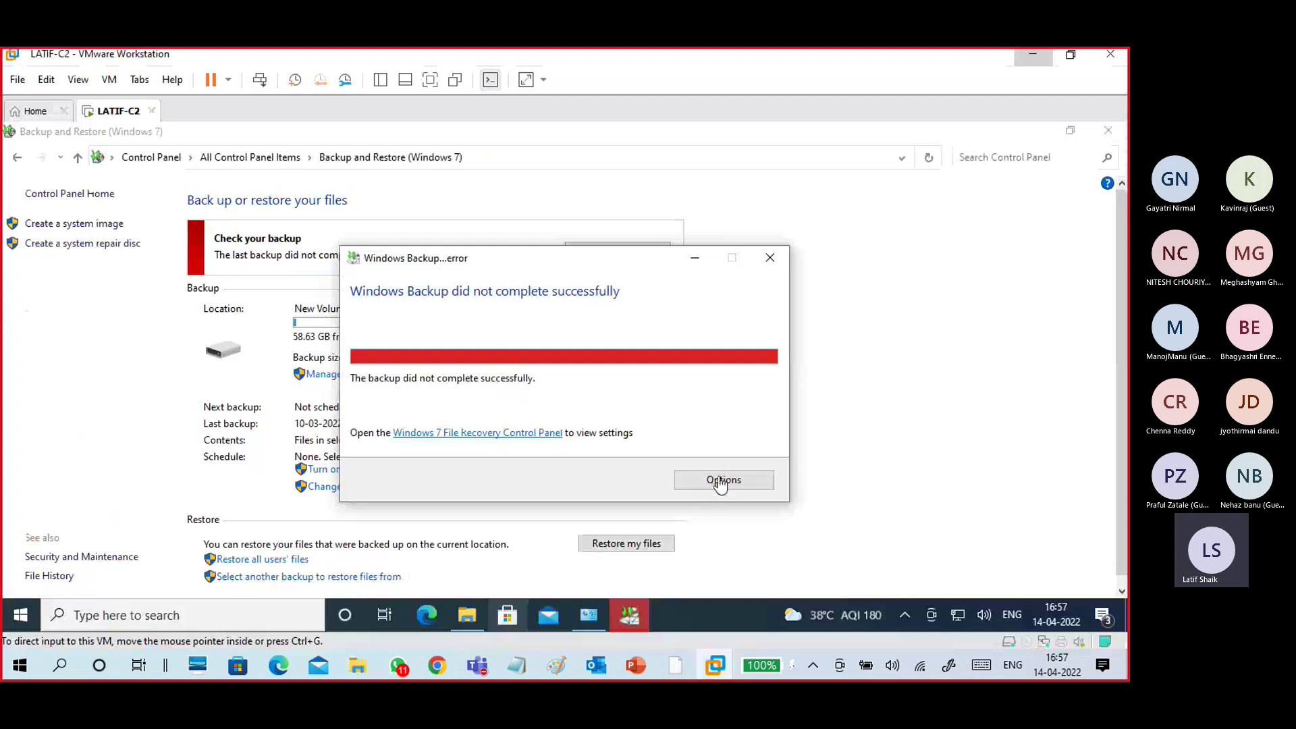
- Dismiss the backup progress dialog and reopen Backup and Restore (Windows 7) from All Control Panel Items
{"action": "left_click", "coordinate": [770, 258]}
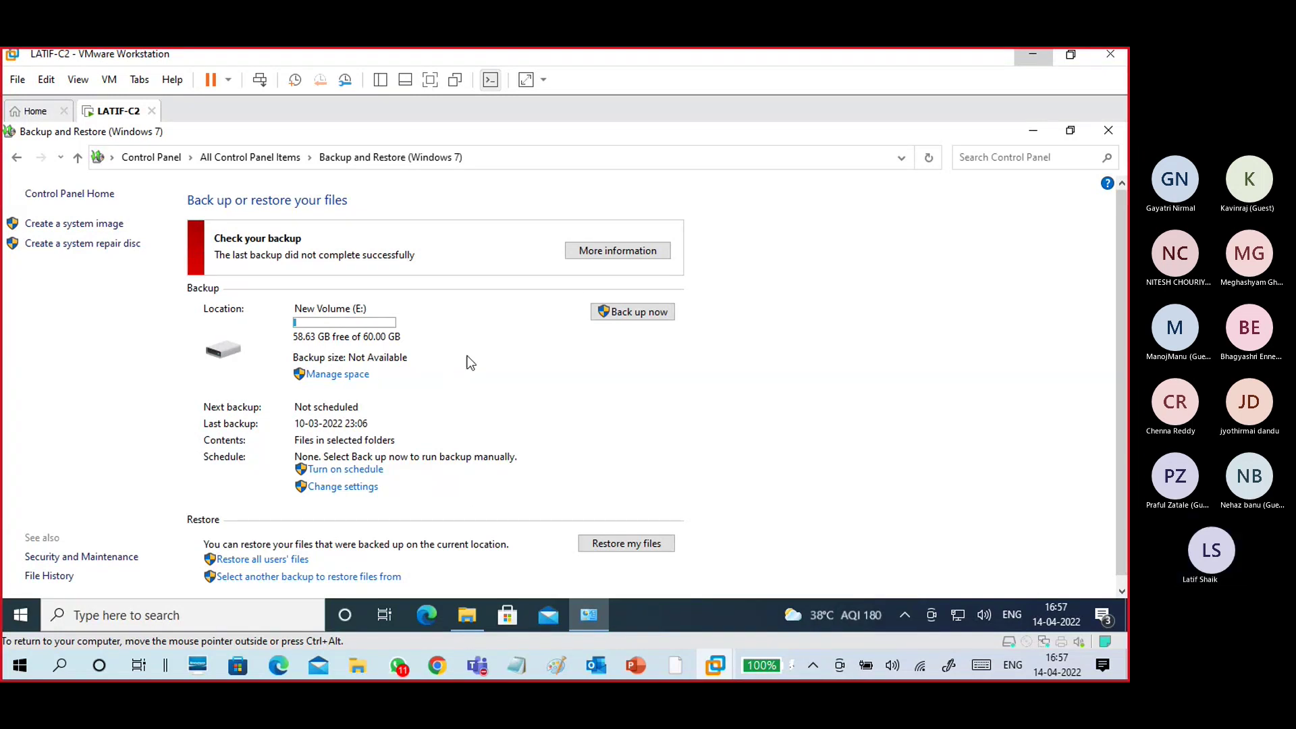
{"action": "left_click", "coordinate": [277, 158]}
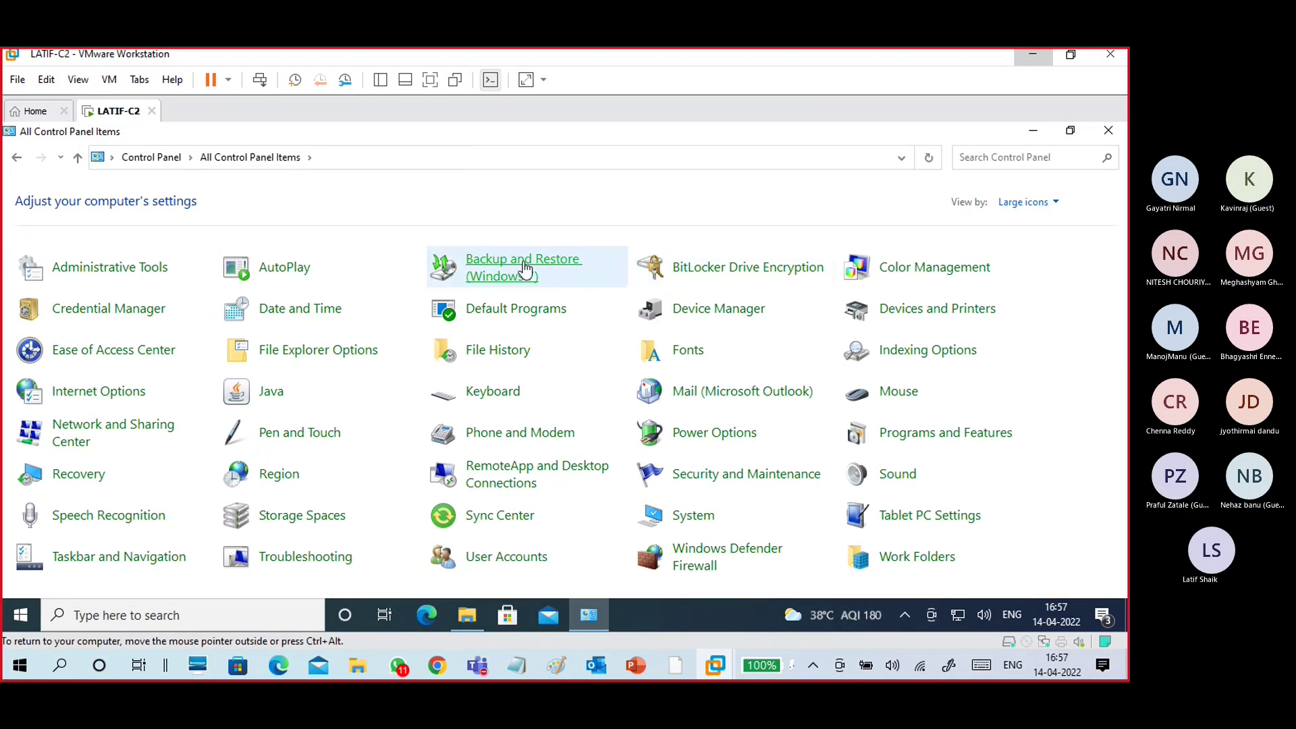
{"action": "left_click", "coordinate": [526, 269]}
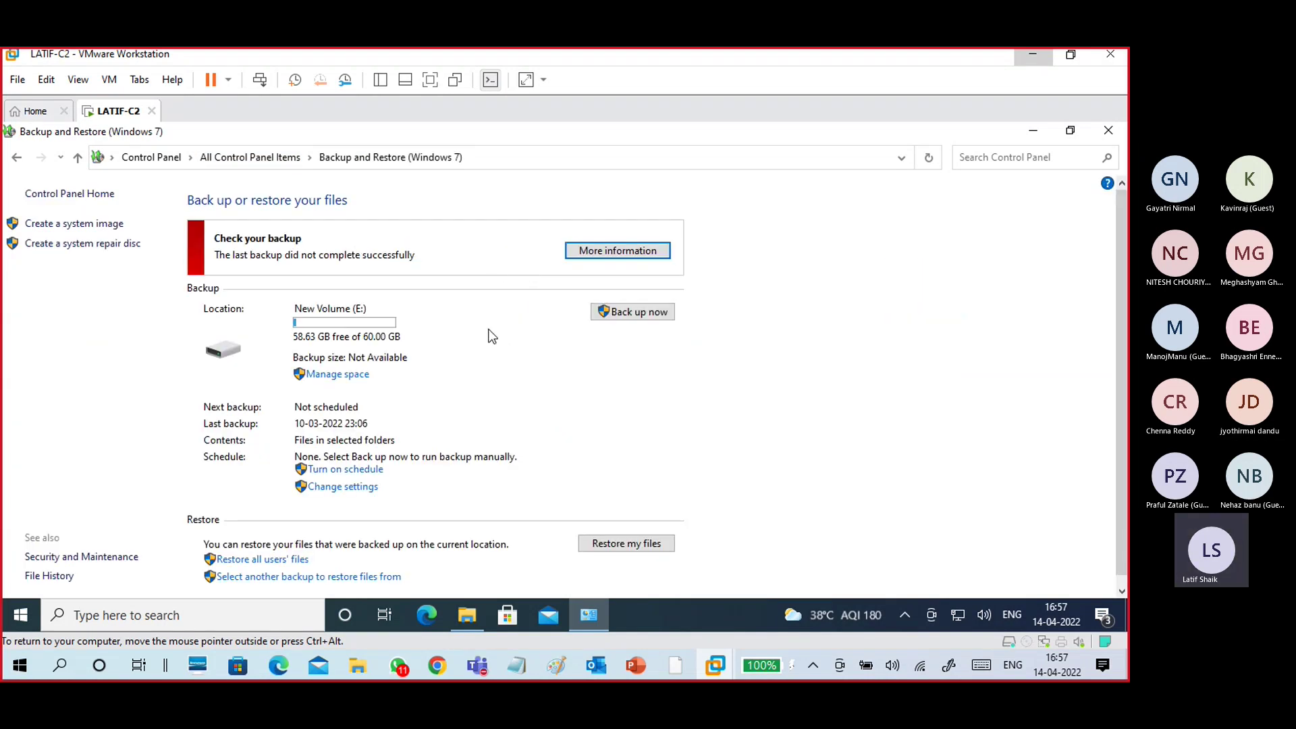
{"action": "scroll", "coordinate": [516, 399], "scroll_direction": "down", "scroll_amount": 1}
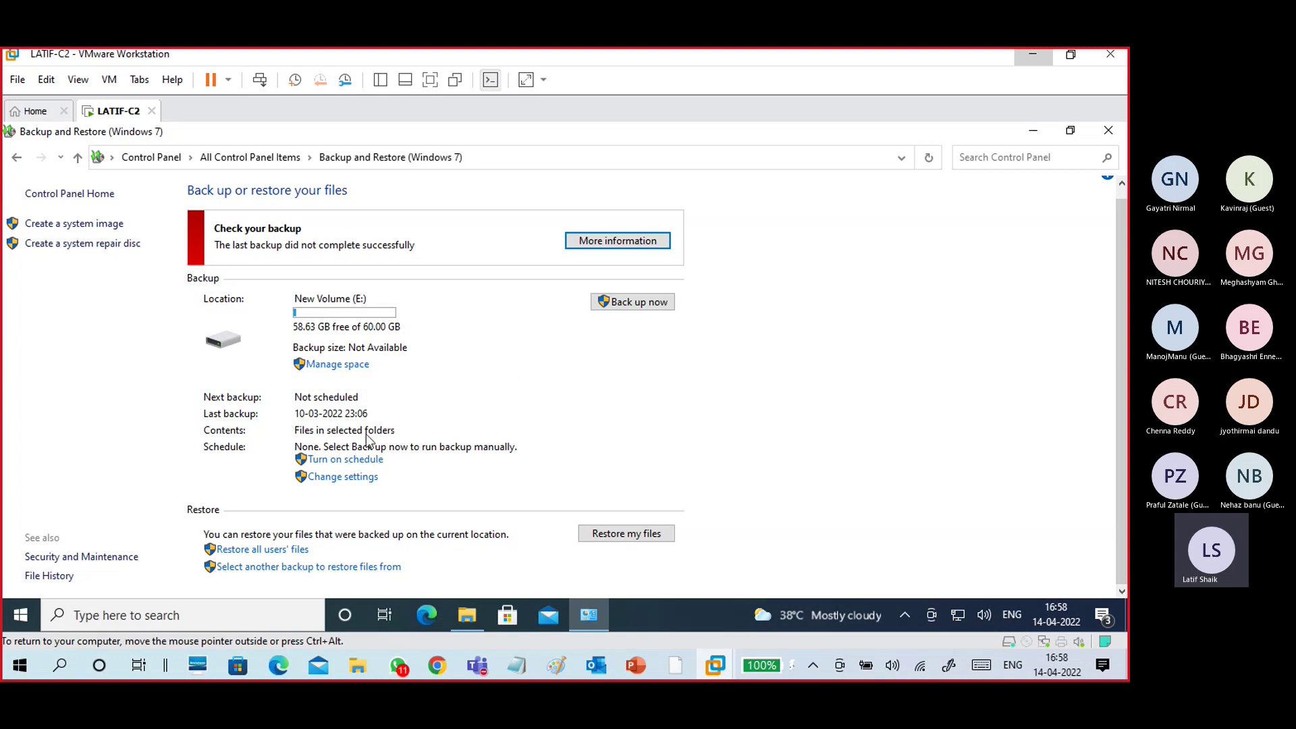
{"action": "left_click", "coordinate": [358, 478]}
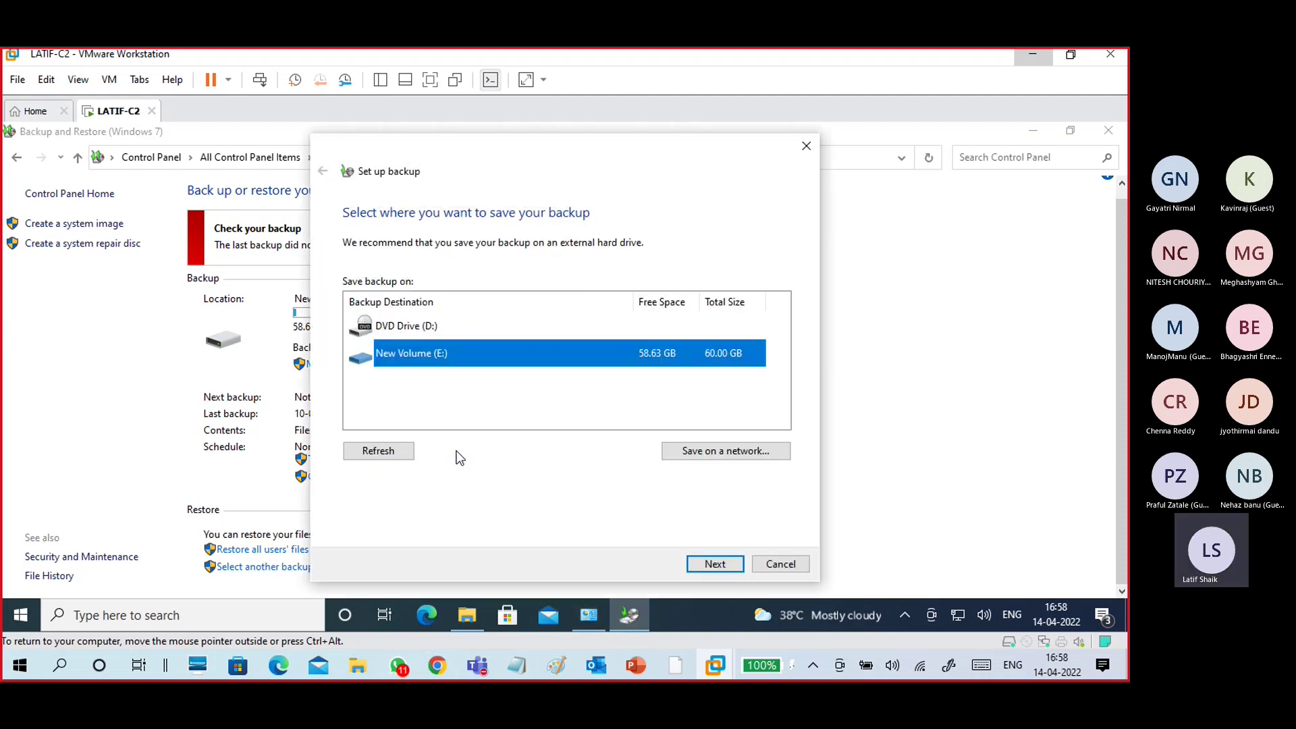
{"action": "left_click", "coordinate": [424, 328]}
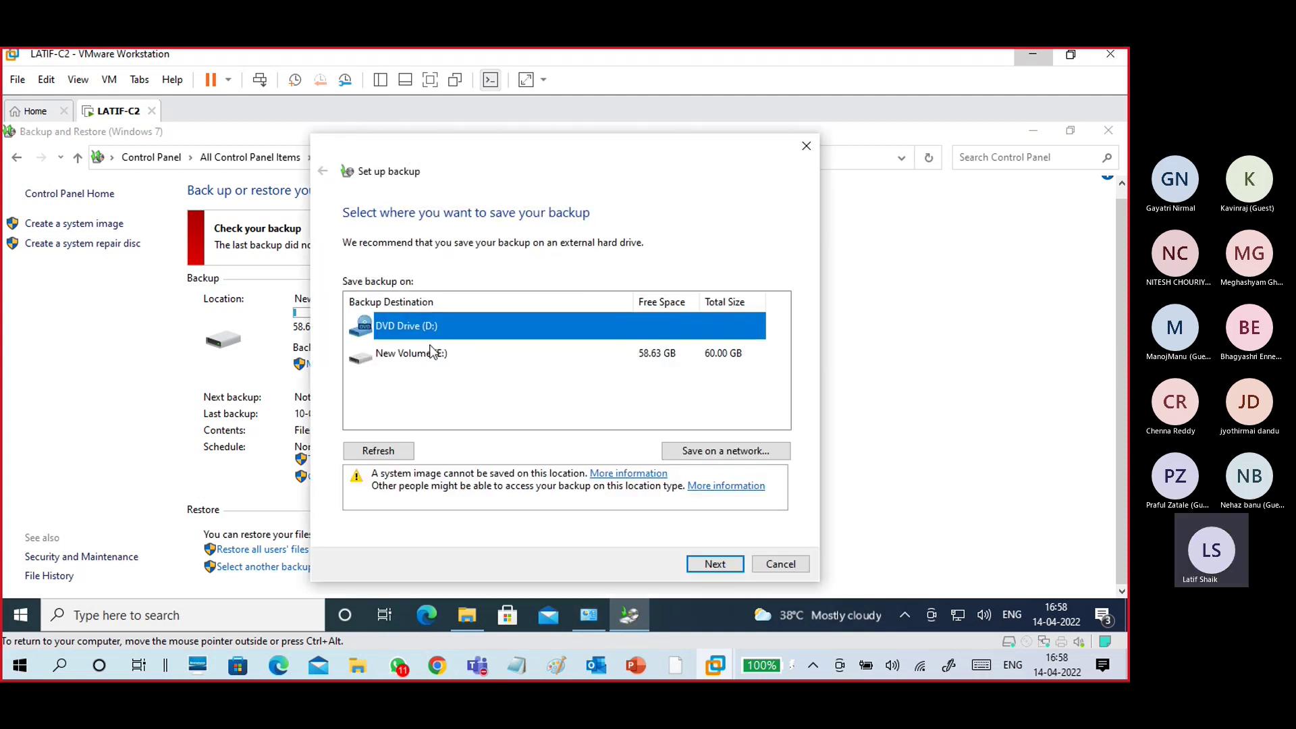
{"action": "left_click", "coordinate": [432, 352]}
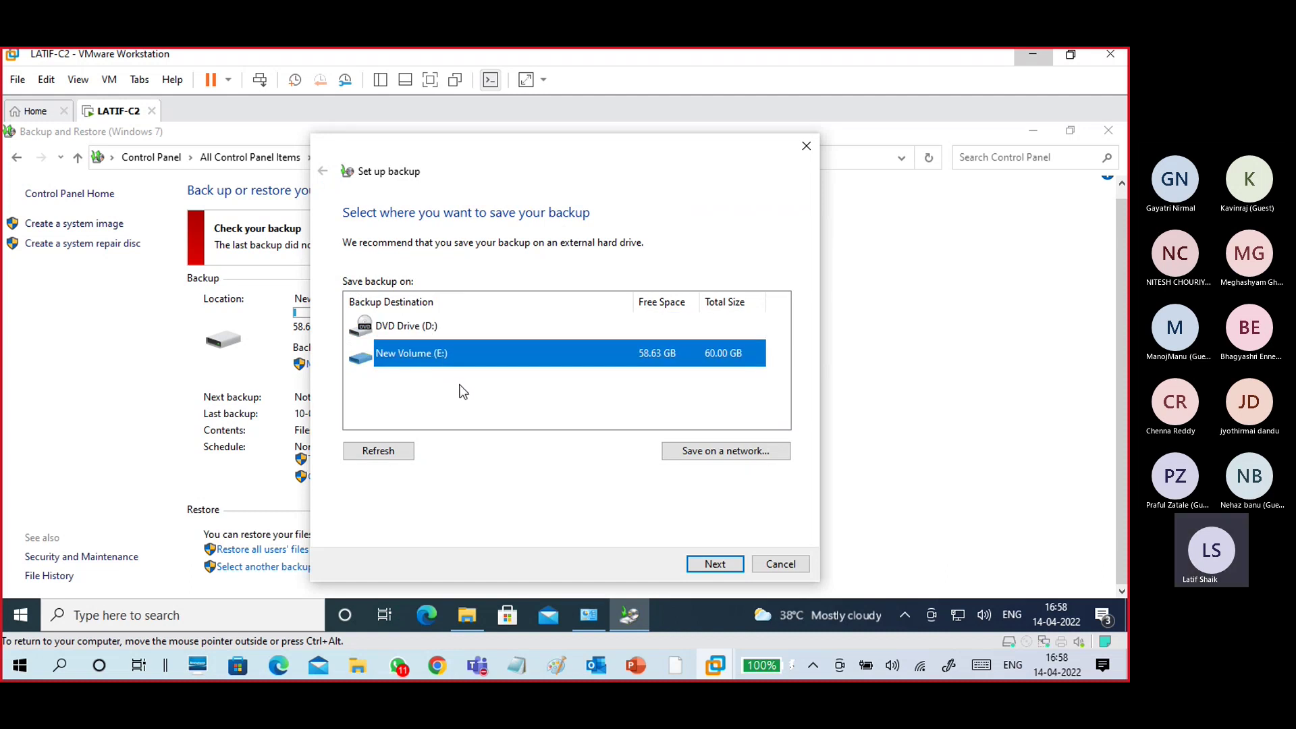
{"action": "left_click", "coordinate": [610, 413]}
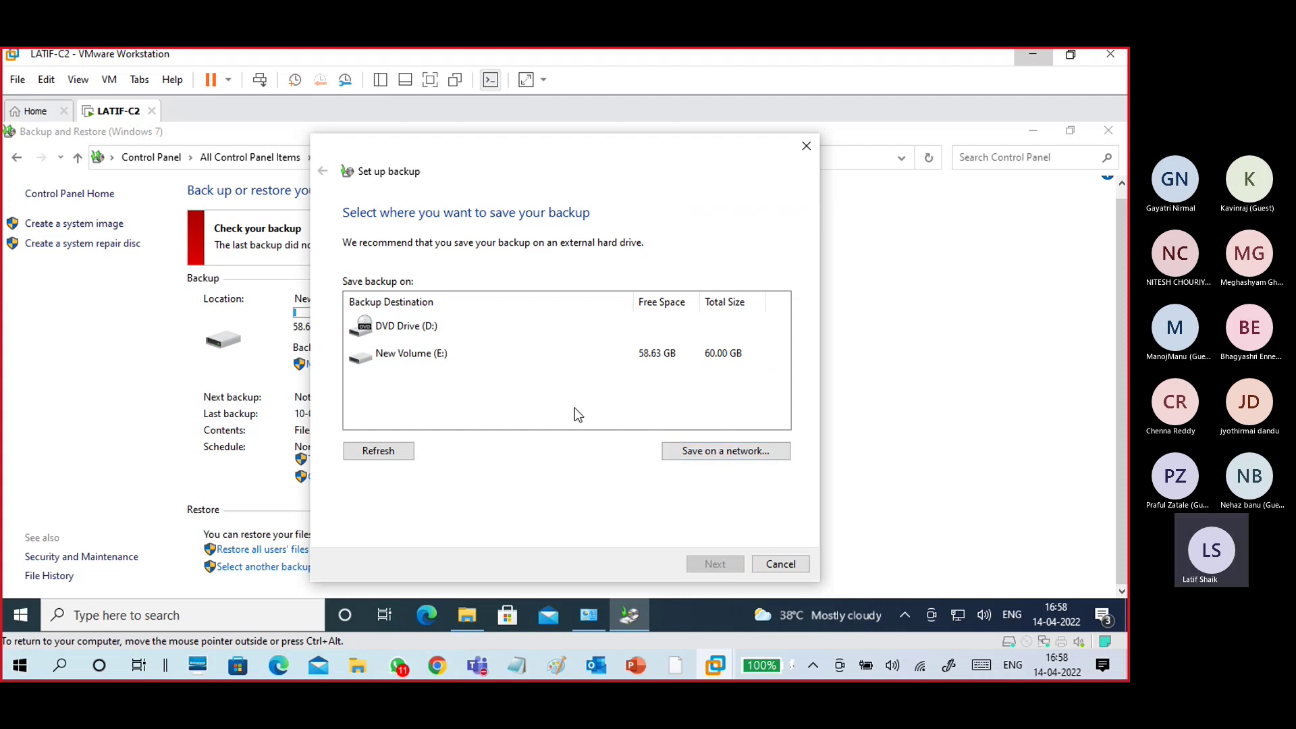
{"action": "left_click", "coordinate": [443, 345]}
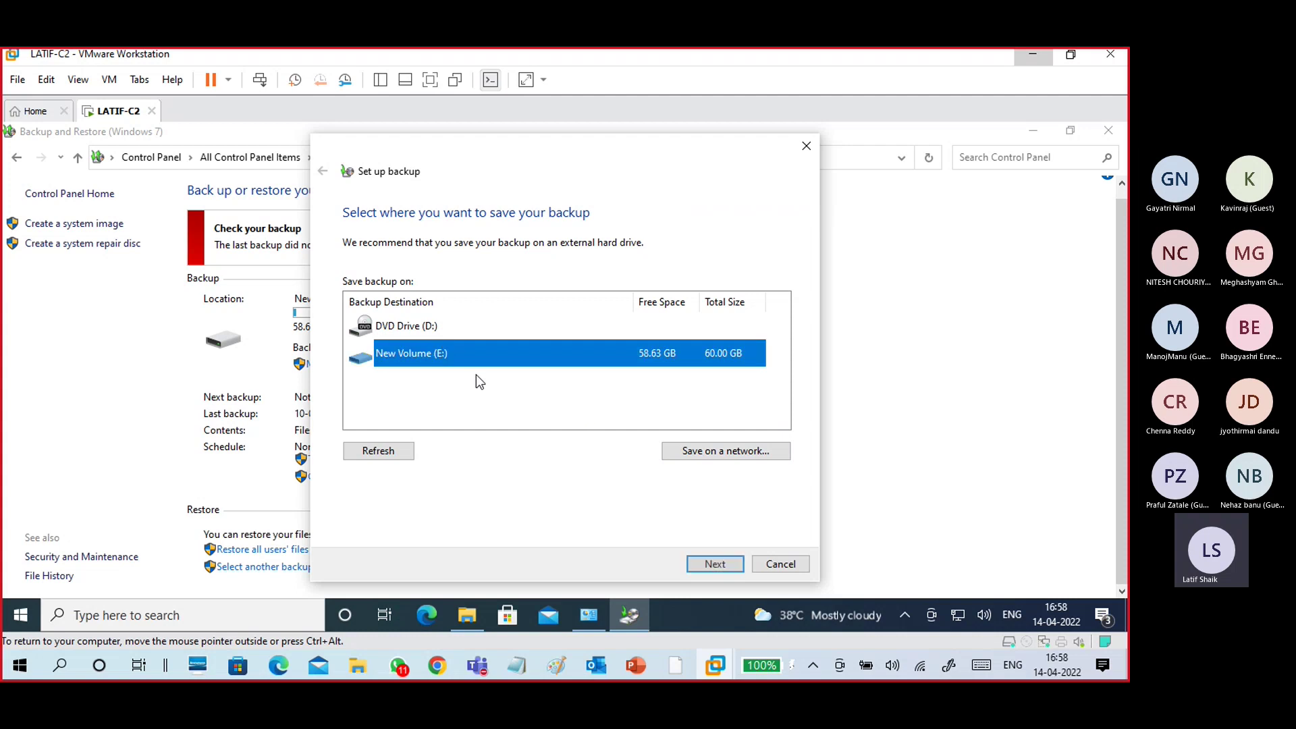
{"action": "left_click", "coordinate": [780, 563]}
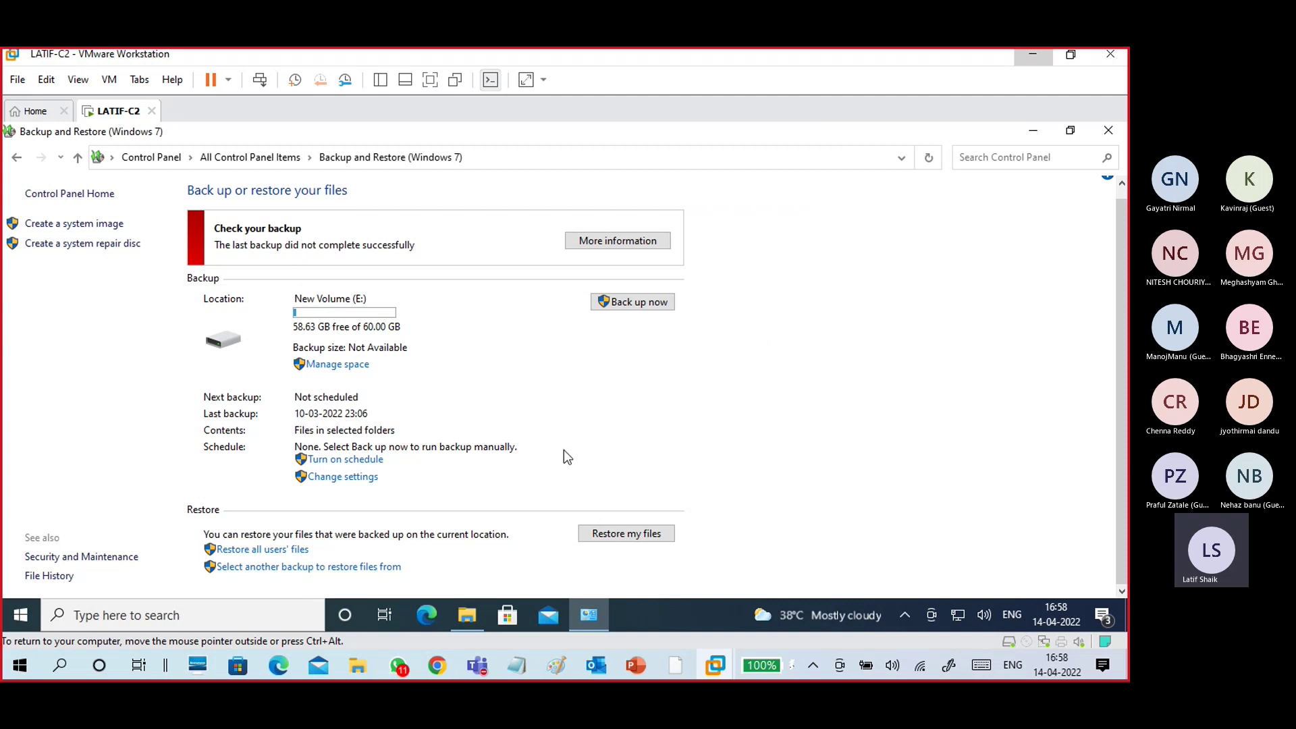
- Check the files in C:\Data3 and their attributes, then return to Backup and Restore
{"action": "left_click", "coordinate": [472, 618]}
{"action": "left_click", "coordinate": [223, 178]}
{"action": "double_click", "coordinate": [229, 263]}
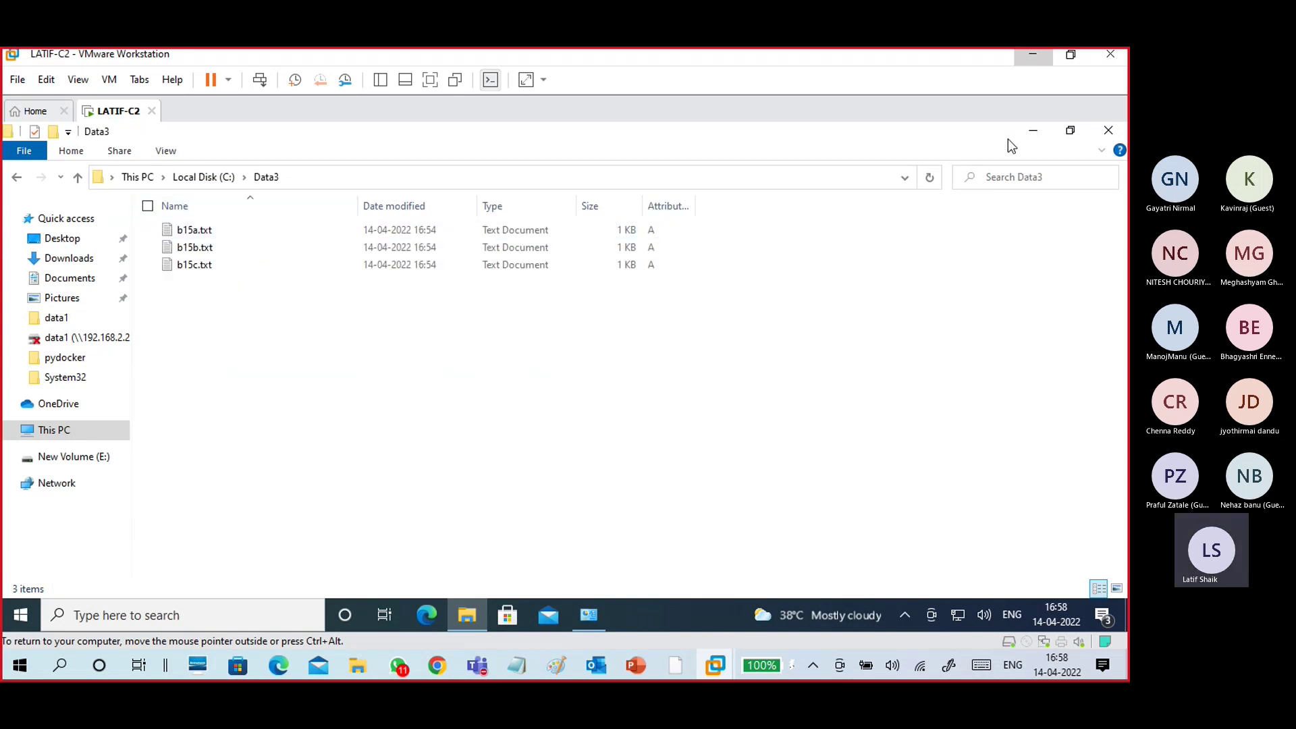
{"action": "left_click", "coordinate": [1024, 133]}
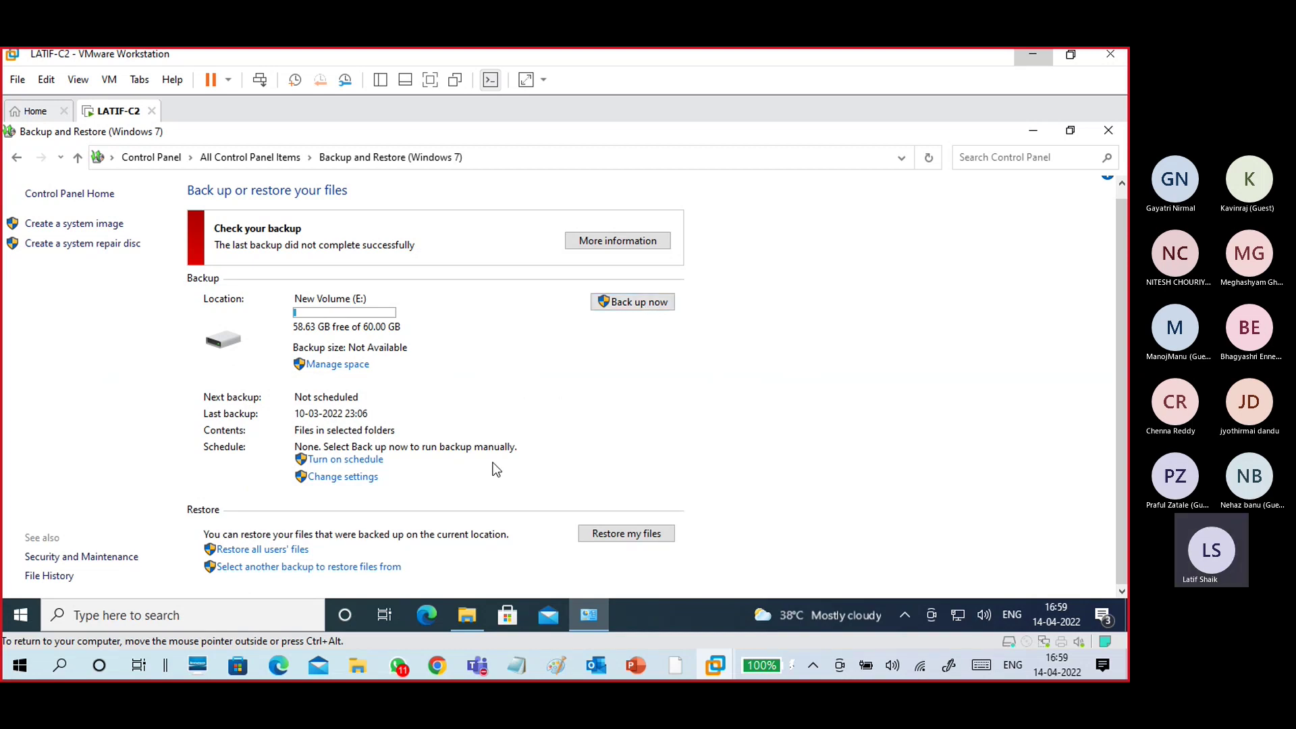
- Start changing the backup settings with New Volume (E:) as the destination and "Let me choose" for the contents
{"action": "left_click", "coordinate": [341, 480]}
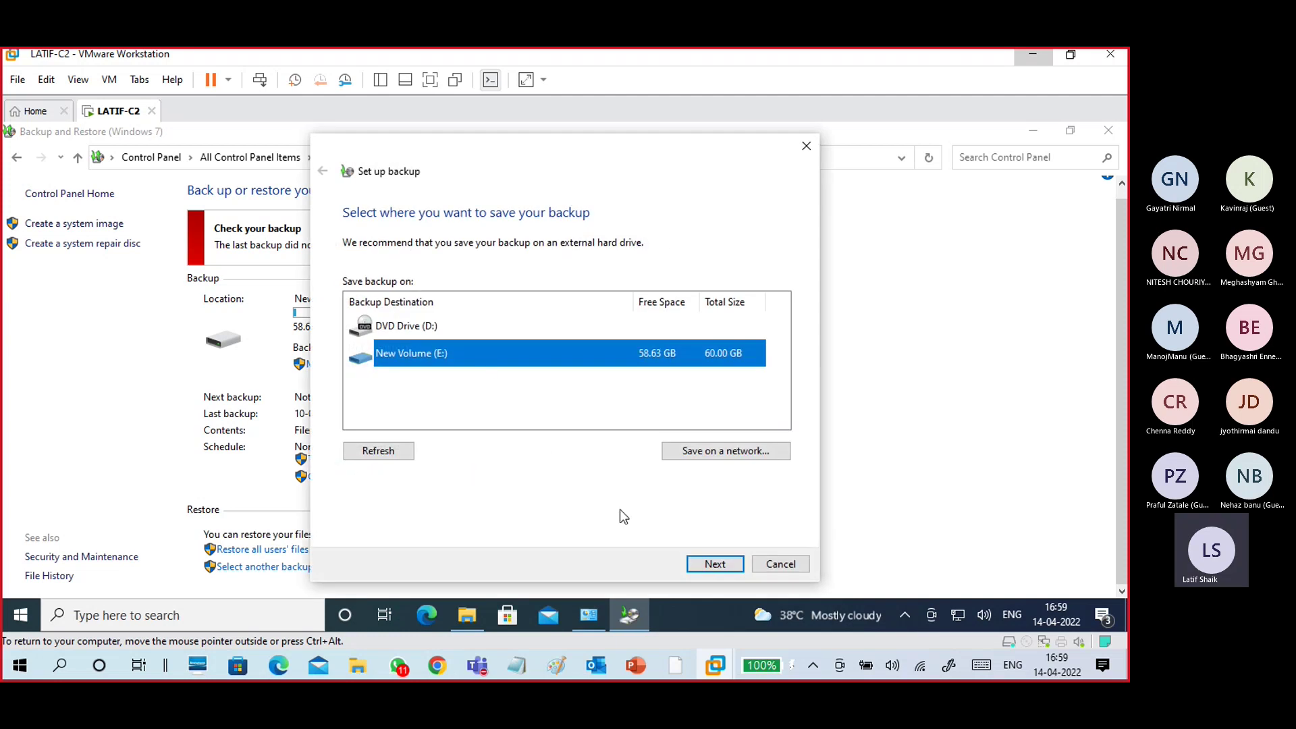
{"action": "left_click", "coordinate": [703, 567]}
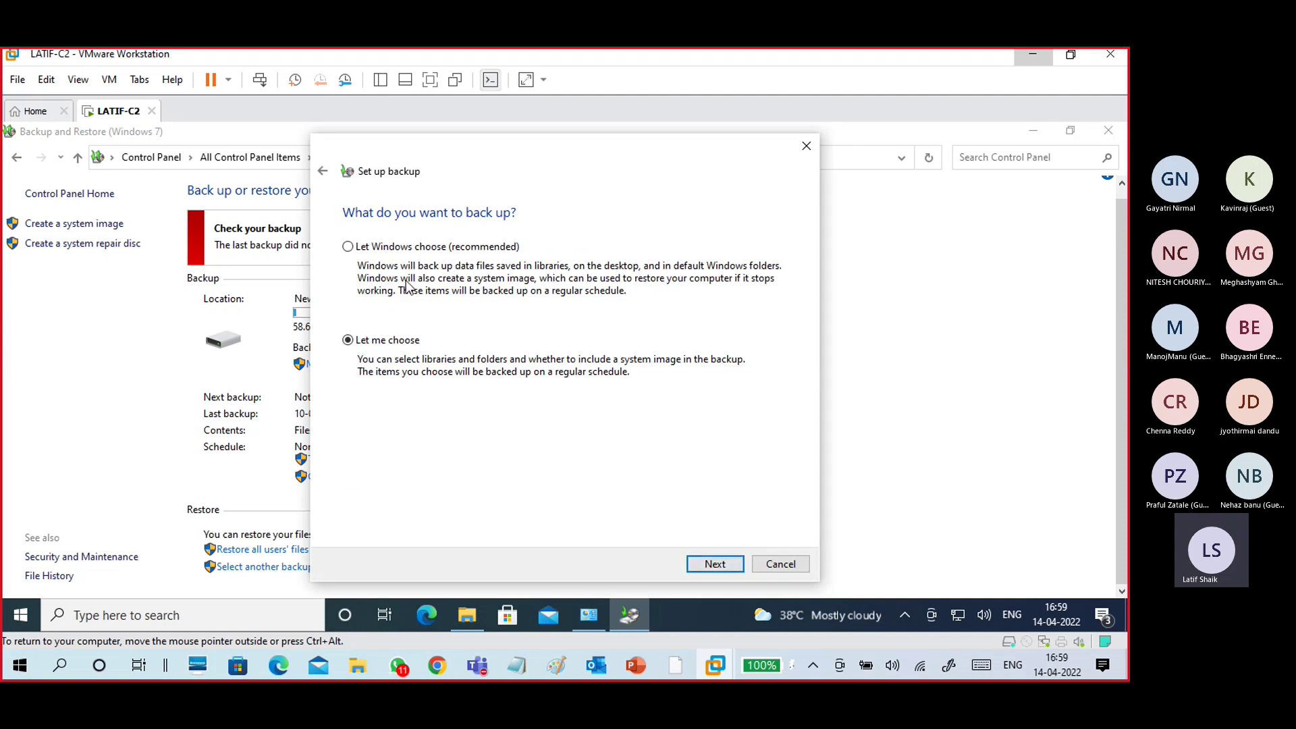
{"action": "left_click", "coordinate": [398, 251]}
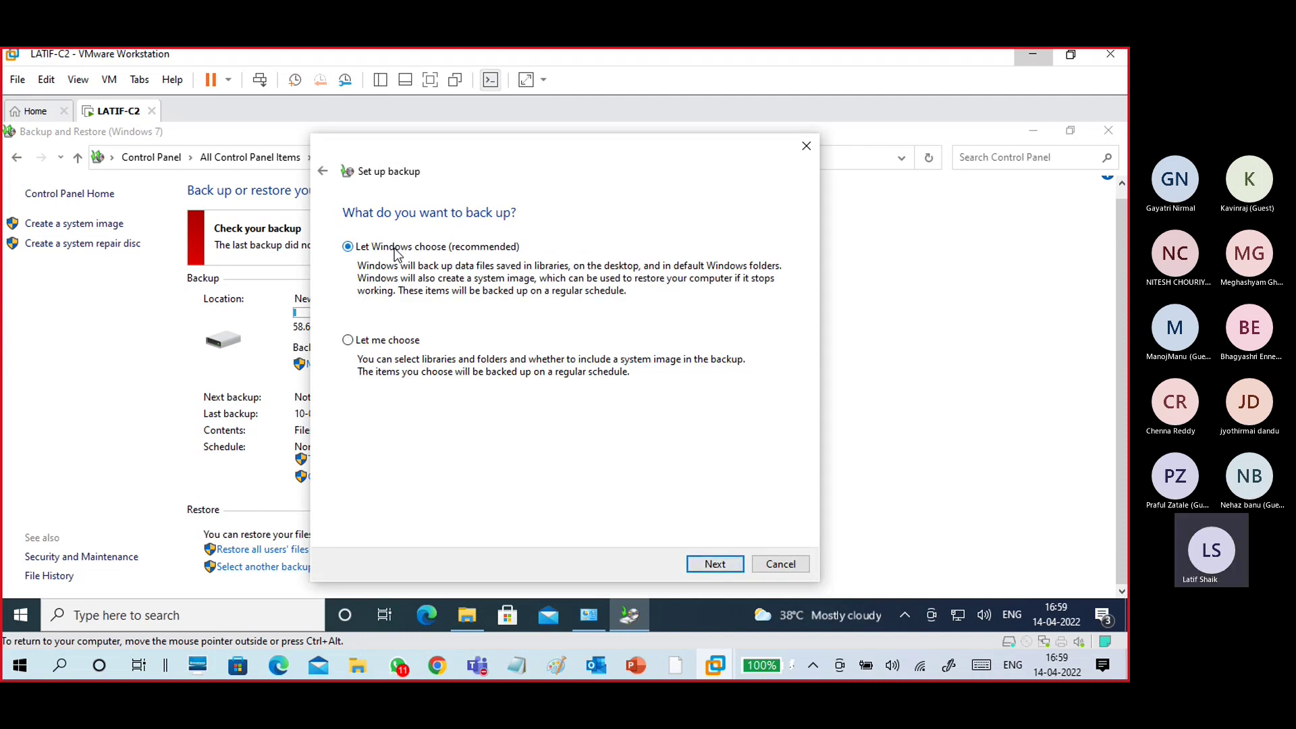
{"action": "left_click", "coordinate": [396, 344]}
{"action": "left_click", "coordinate": [708, 564]}
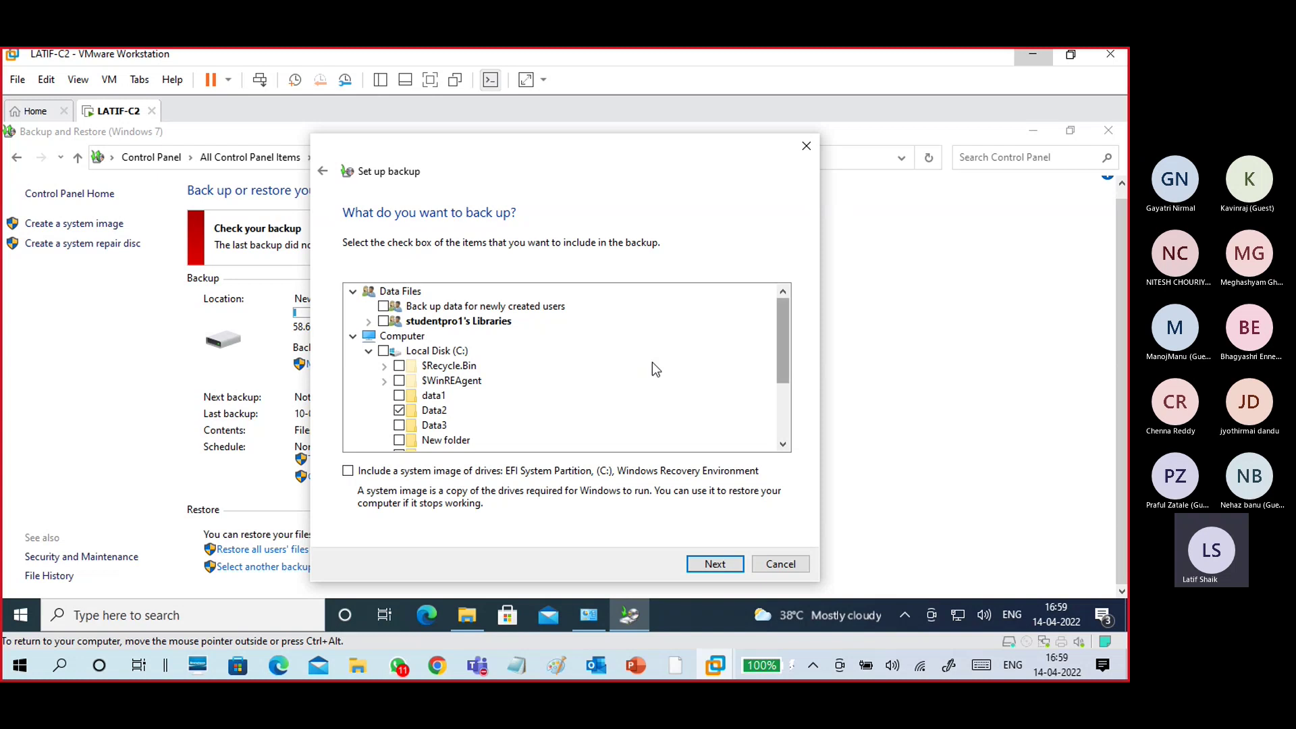
- Exclude Data2 from the backup, include Data3 on Local Disk (C:), and proceed to the settings review
{"action": "scroll", "coordinate": [783, 364], "scroll_direction": "down", "scroll_amount": 2}
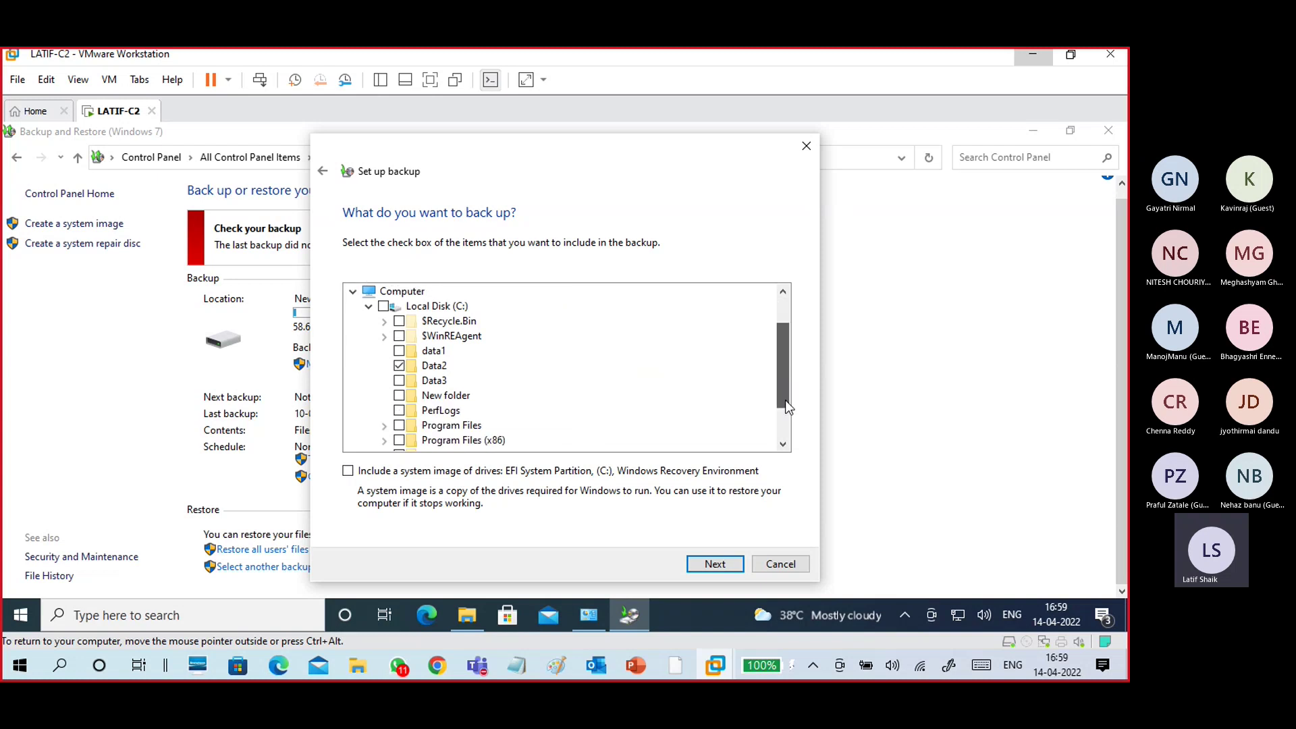
{"action": "scroll", "coordinate": [780, 365], "scroll_direction": "up", "scroll_amount": 1}
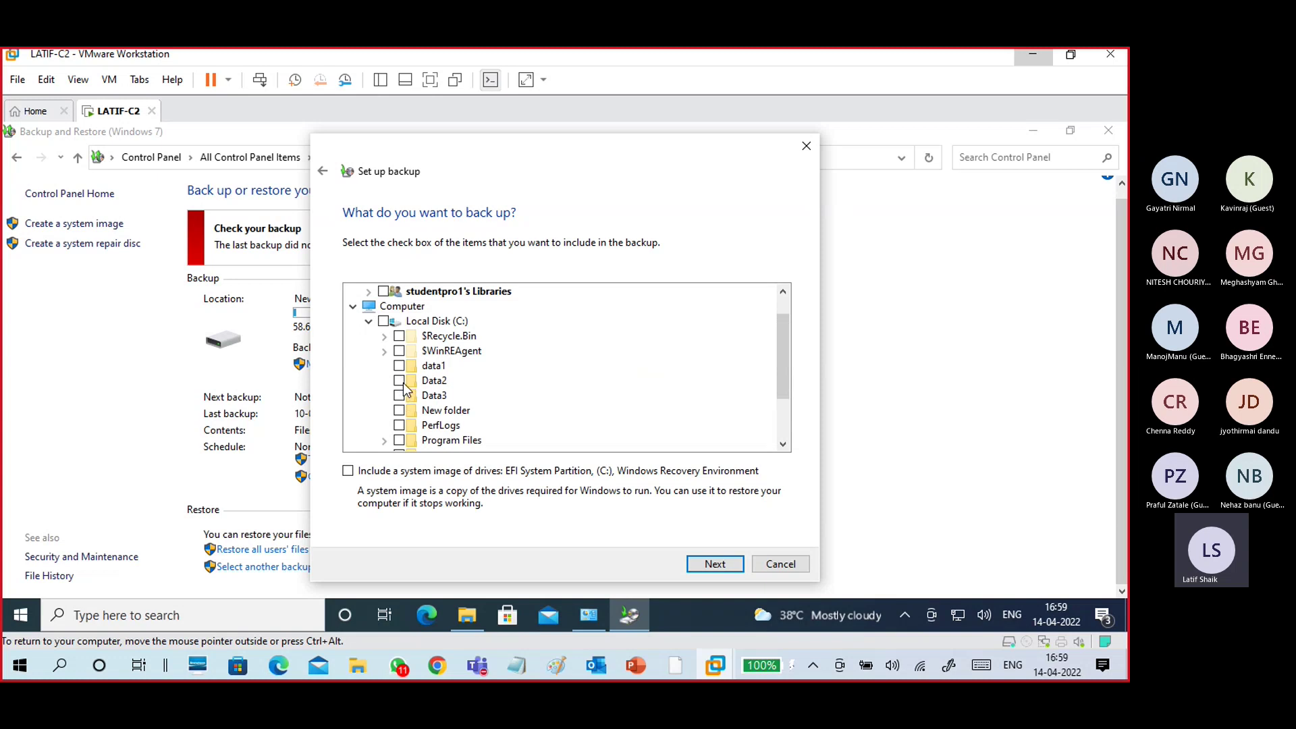
{"action": "left_click", "coordinate": [399, 380]}
{"action": "left_click", "coordinate": [400, 396]}
{"action": "left_click", "coordinate": [440, 398]}
{"action": "left_click", "coordinate": [711, 566]}
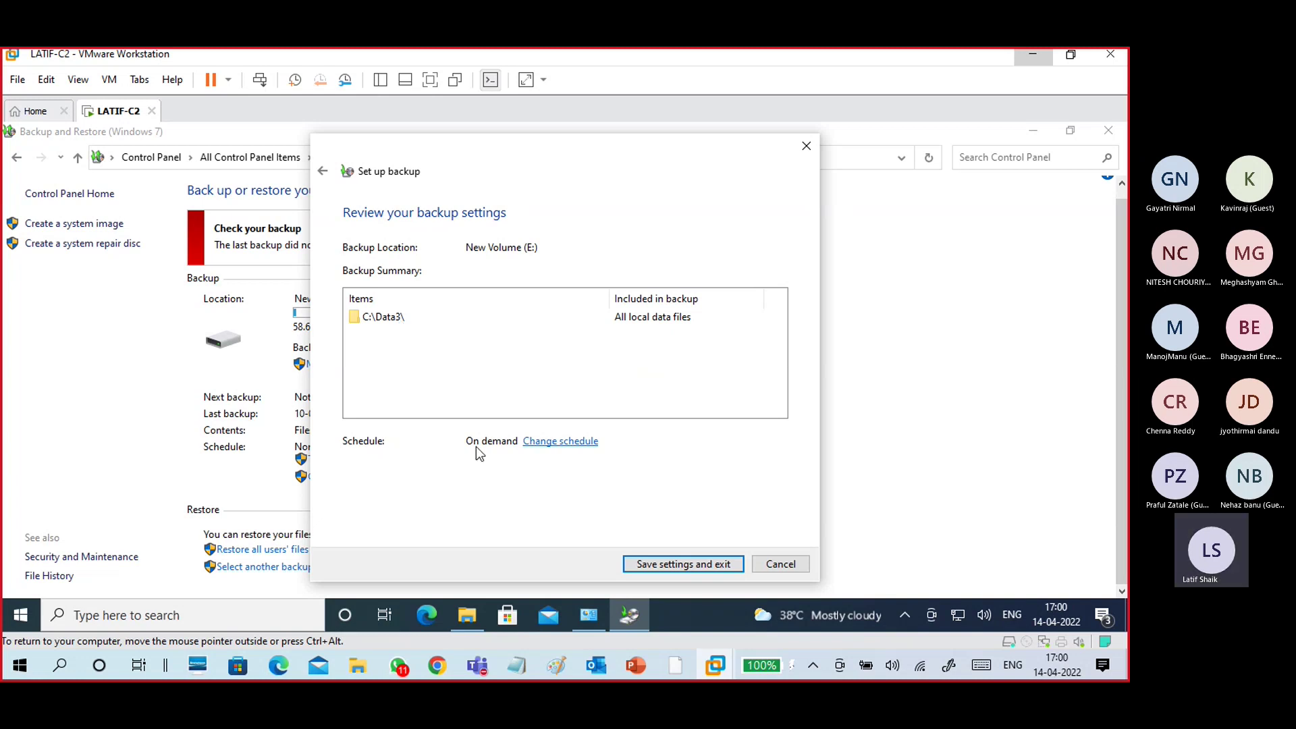
- Open the backup schedule settings, turn on scheduled backups, and try the Daily, Weekly and Monthly frequencies before turning scheduling off
{"action": "left_click", "coordinate": [583, 443]}
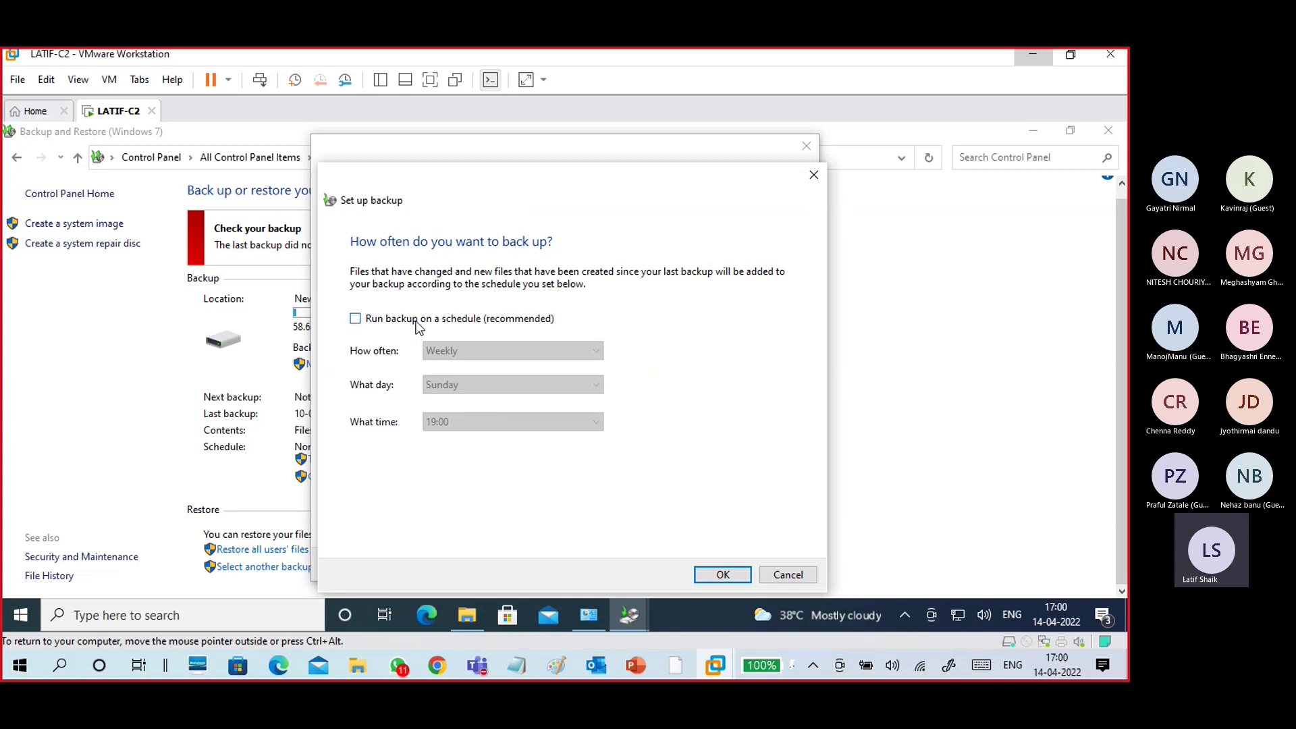
{"action": "left_click", "coordinate": [417, 326]}
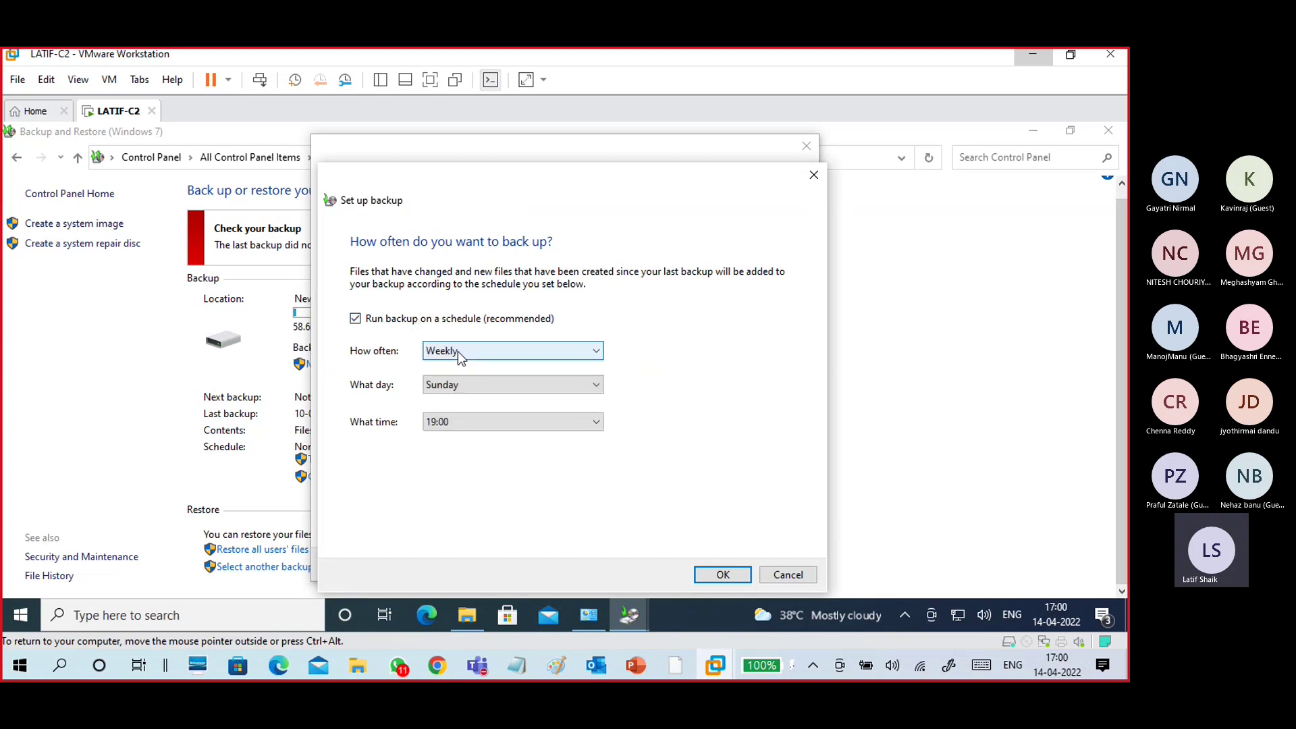
{"action": "left_click", "coordinate": [457, 350]}
{"action": "left_click", "coordinate": [457, 367]}
{"action": "left_click", "coordinate": [460, 351]}
{"action": "left_click", "coordinate": [464, 390]}
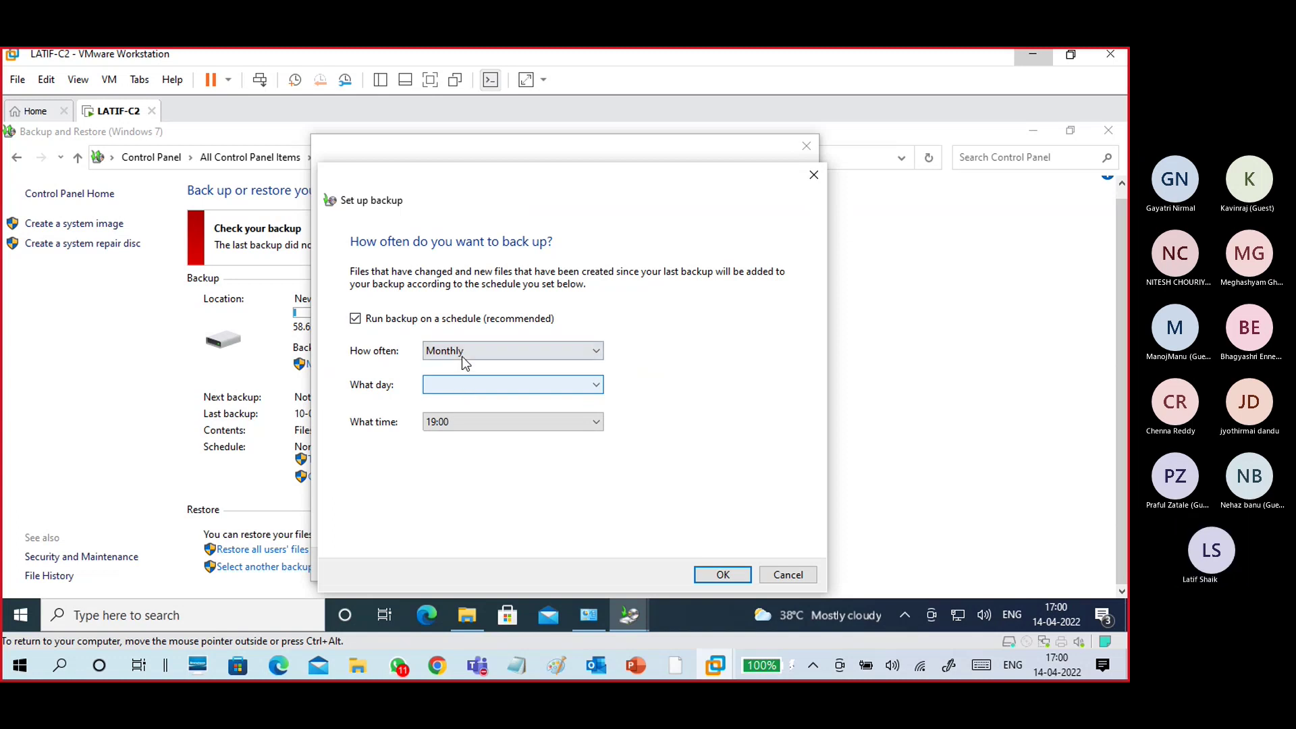
{"action": "left_click", "coordinate": [462, 354]}
{"action": "left_click", "coordinate": [461, 368]}
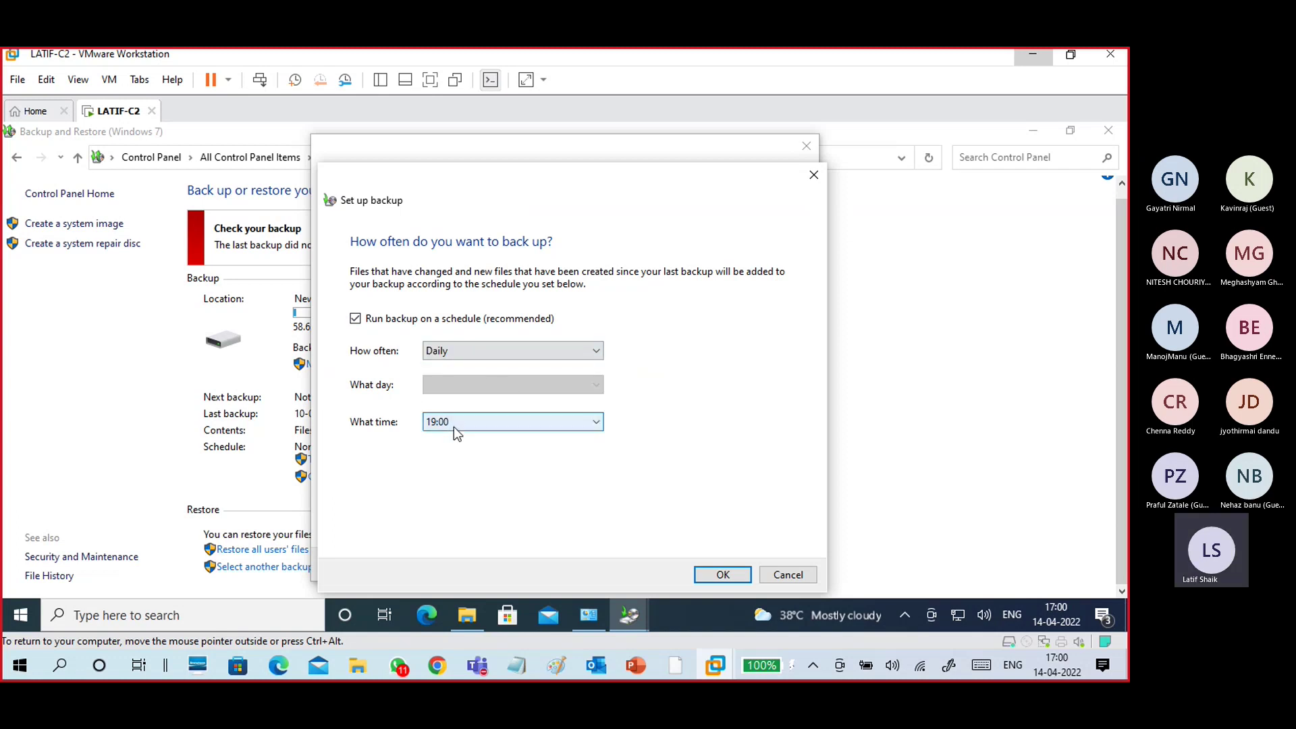
{"action": "left_click", "coordinate": [481, 351]}
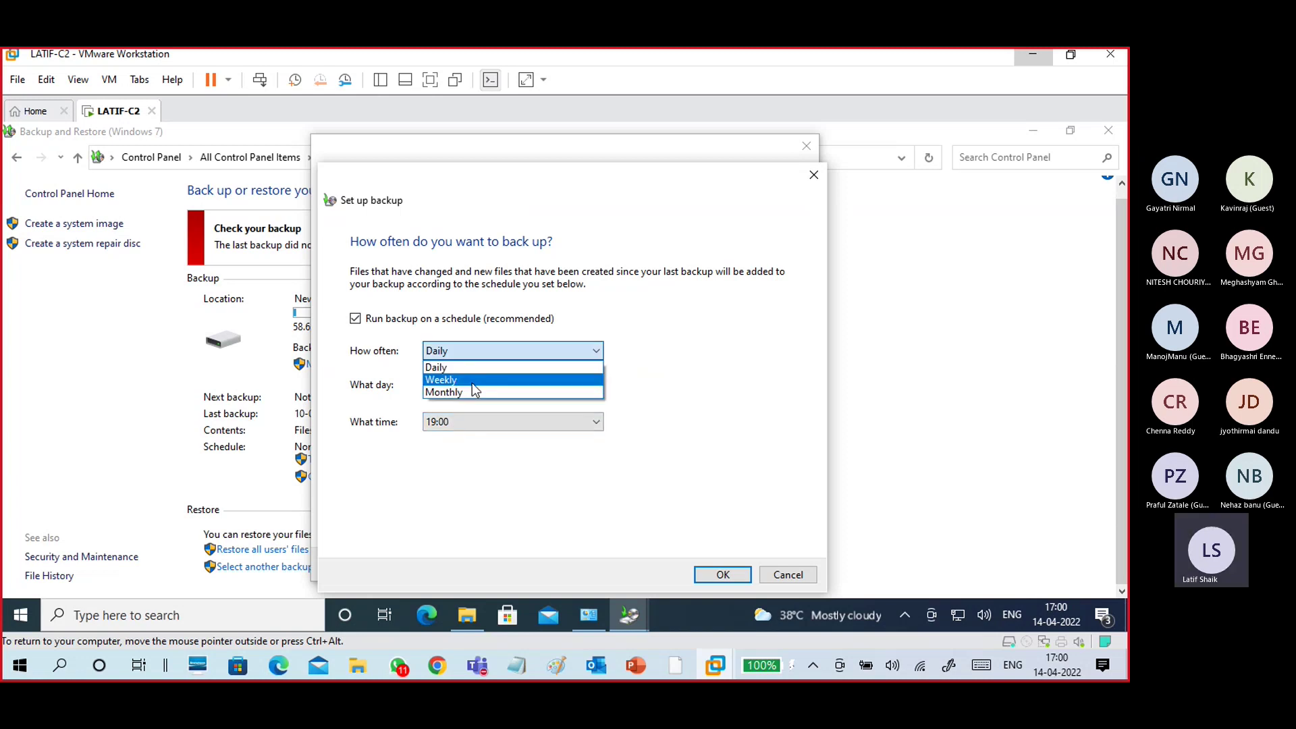
{"action": "left_click", "coordinate": [464, 346]}
{"action": "left_click", "coordinate": [473, 320]}
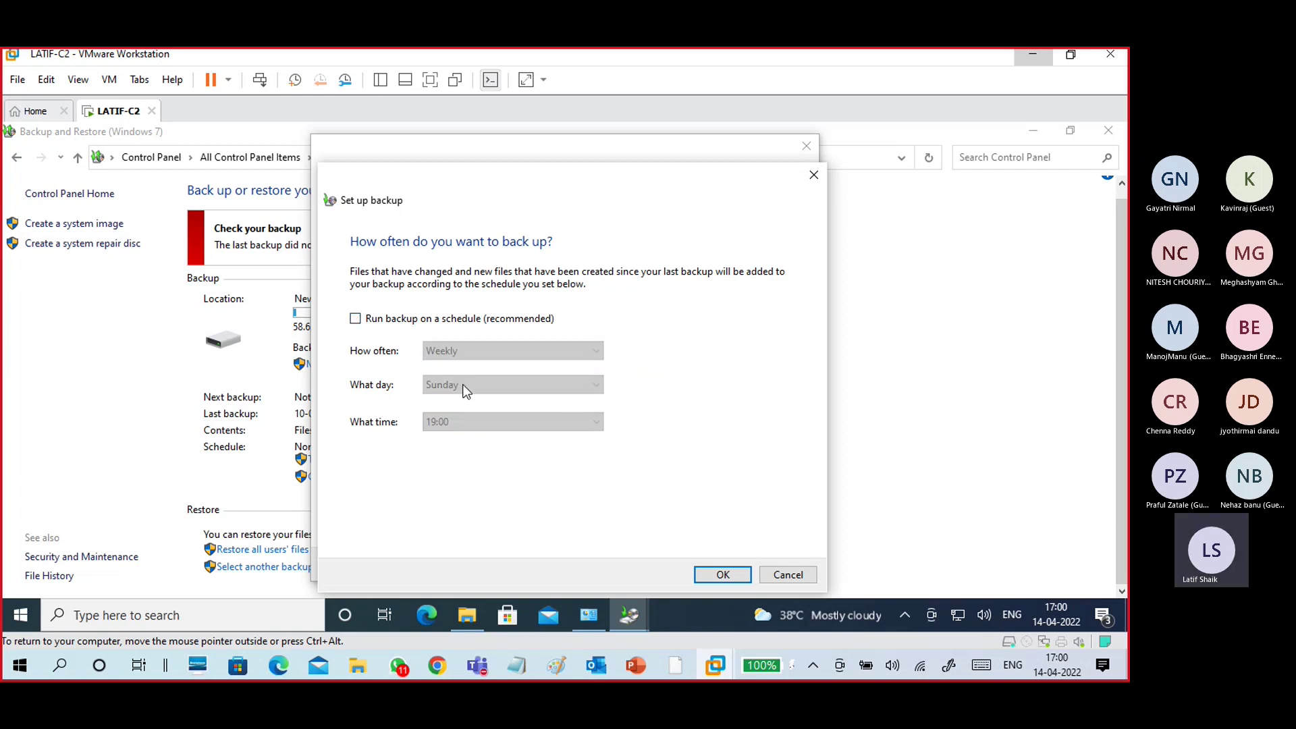
- Turn on scheduled backups and set the weekly backup day to Monday
{"action": "left_click", "coordinate": [409, 318]}
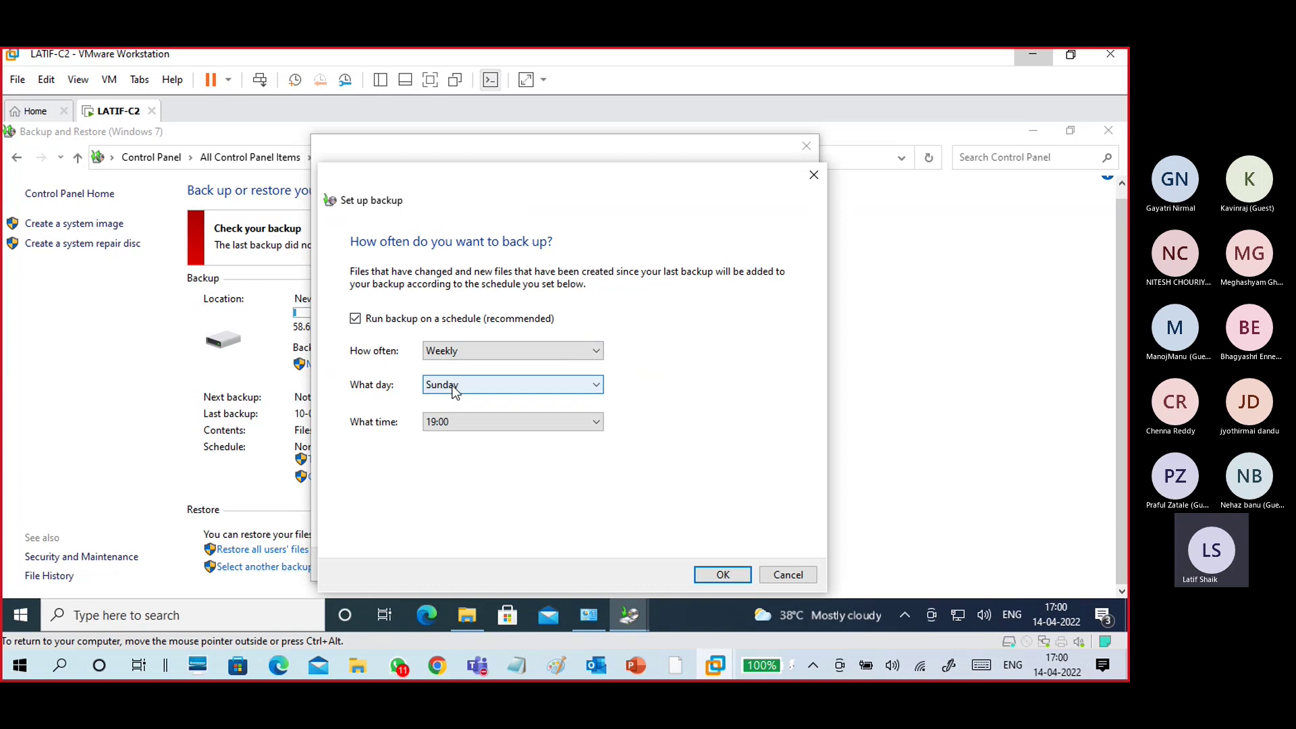
{"action": "left_click", "coordinate": [454, 389]}
{"action": "left_click", "coordinate": [454, 386]}
{"action": "left_click", "coordinate": [452, 387]}
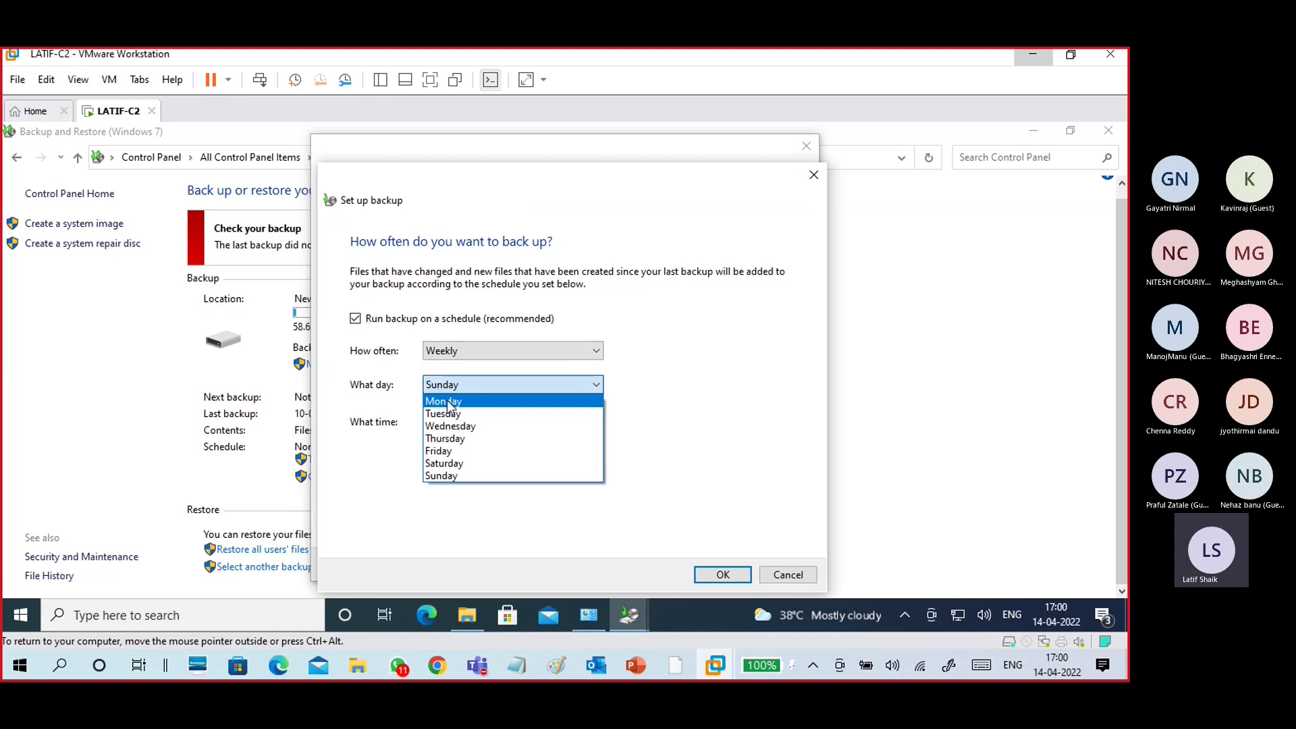
{"action": "left_click", "coordinate": [447, 401]}
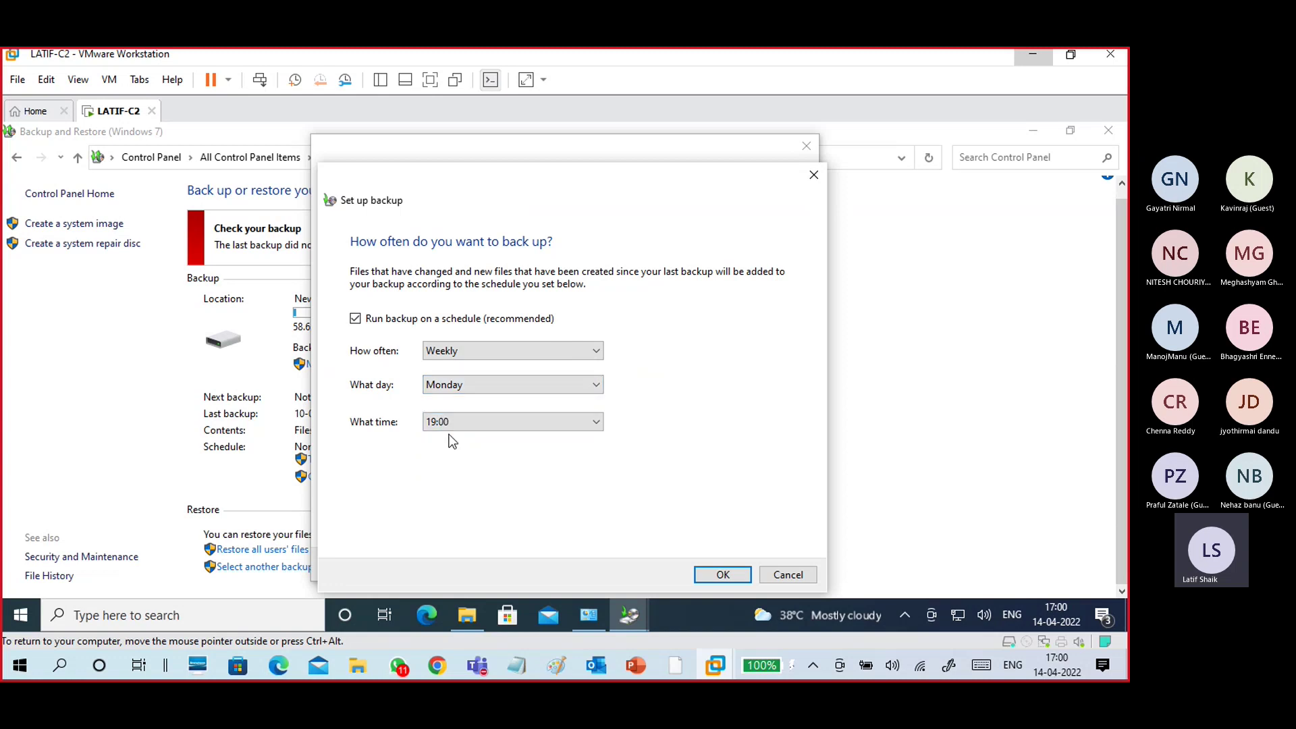
- Try a monthly backup schedule on day 1 at 19:00, then turn scheduling off and cancel the schedule changes
{"action": "left_click", "coordinate": [459, 356]}
{"action": "left_click", "coordinate": [464, 391]}
{"action": "left_click", "coordinate": [464, 386]}
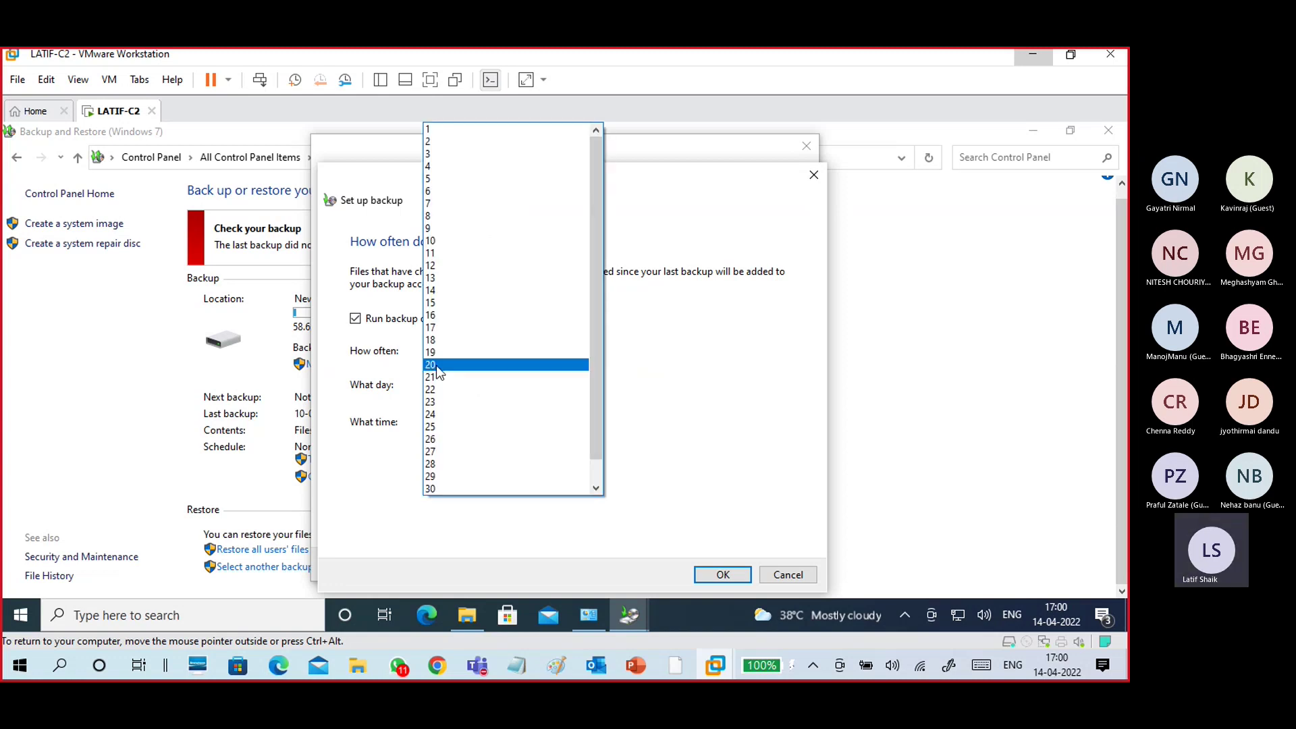
{"action": "left_click", "coordinate": [432, 157]}
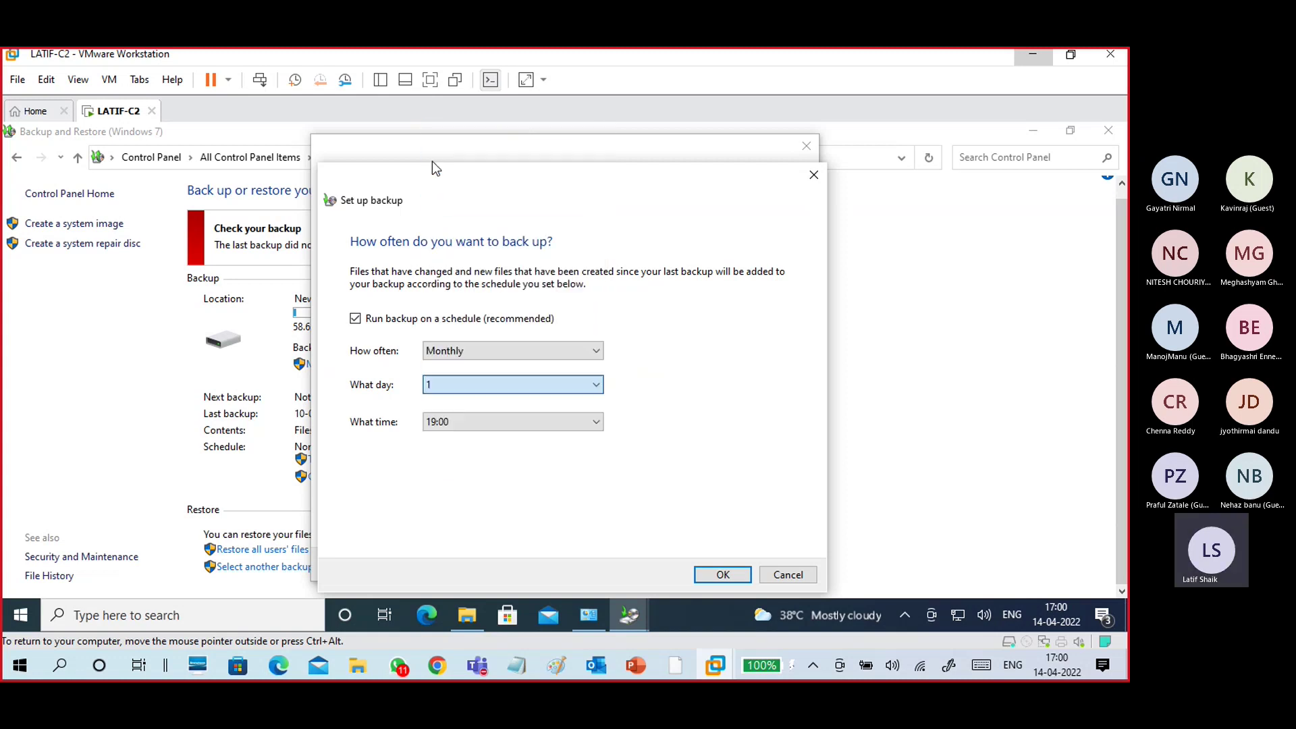
{"action": "left_click", "coordinate": [456, 423]}
{"action": "left_click", "coordinate": [456, 423]}
{"action": "left_click", "coordinate": [416, 322]}
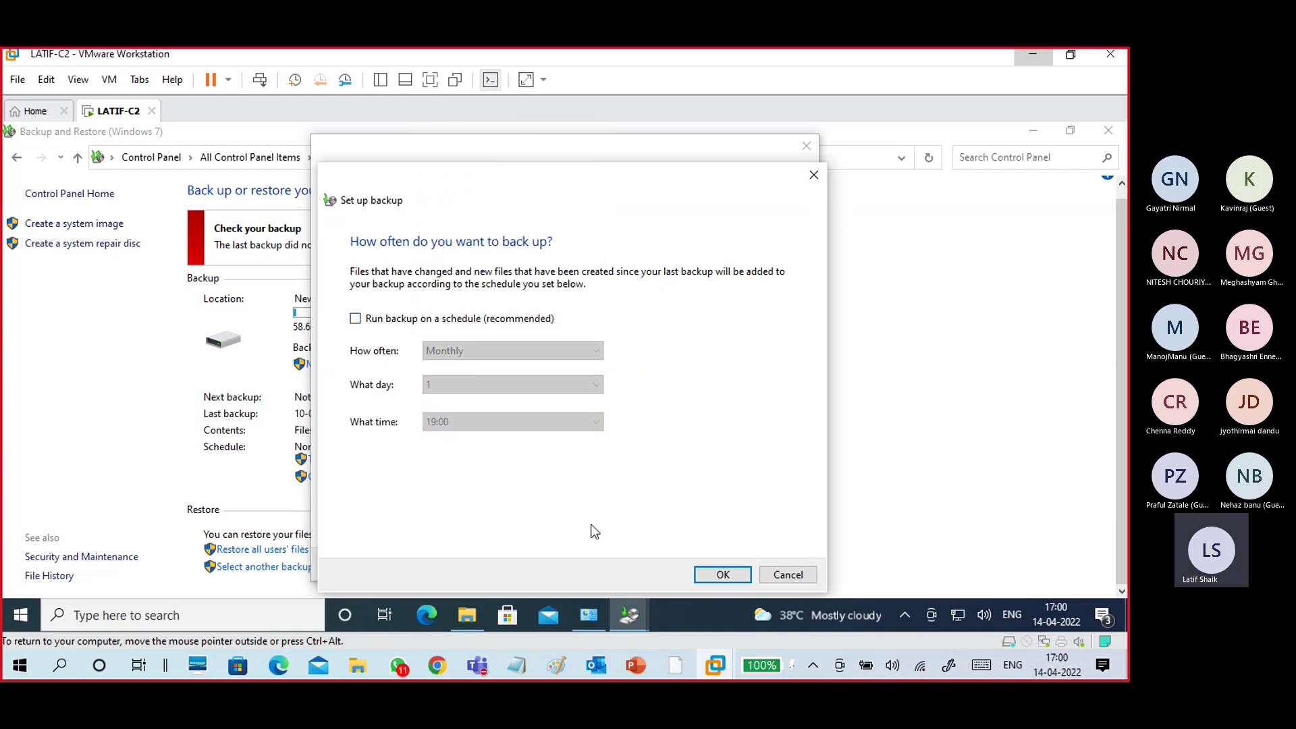
{"action": "left_click", "coordinate": [783, 575]}
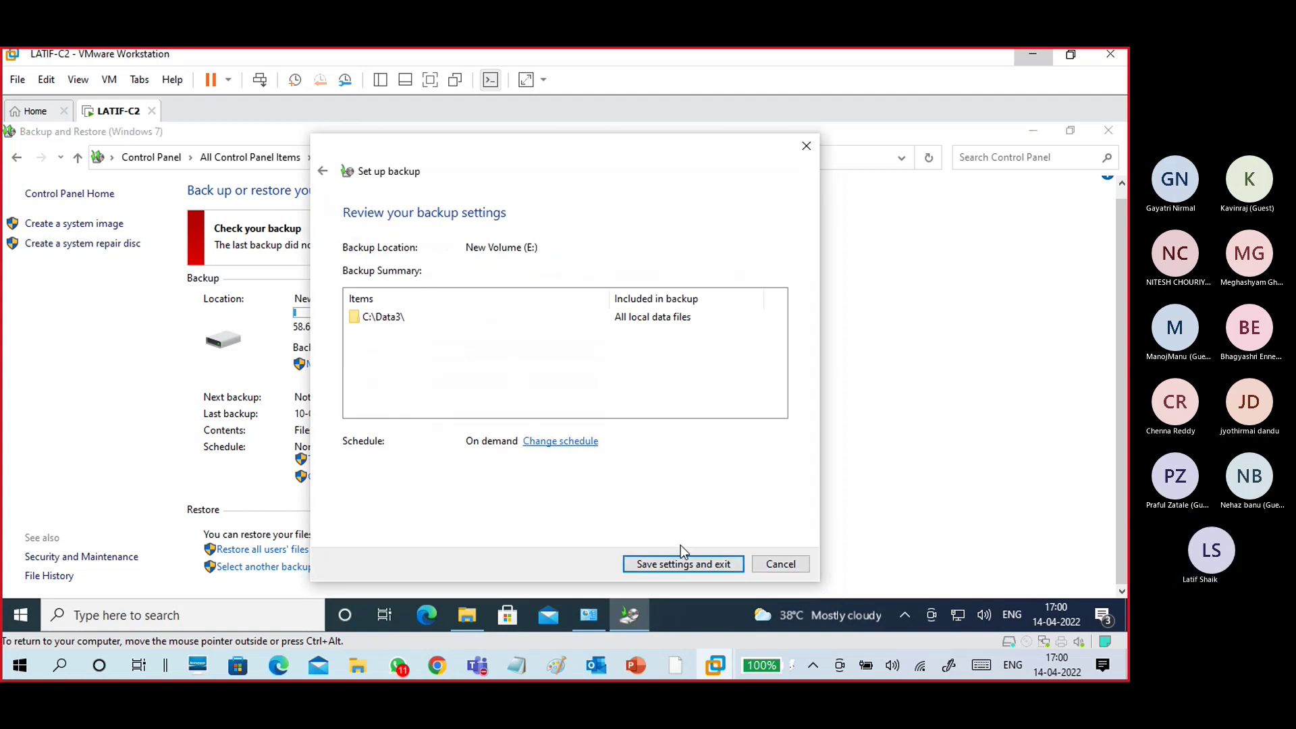
- Save the backup settings, start the backup immediately, and open its progress details
{"action": "left_click", "coordinate": [689, 567]}
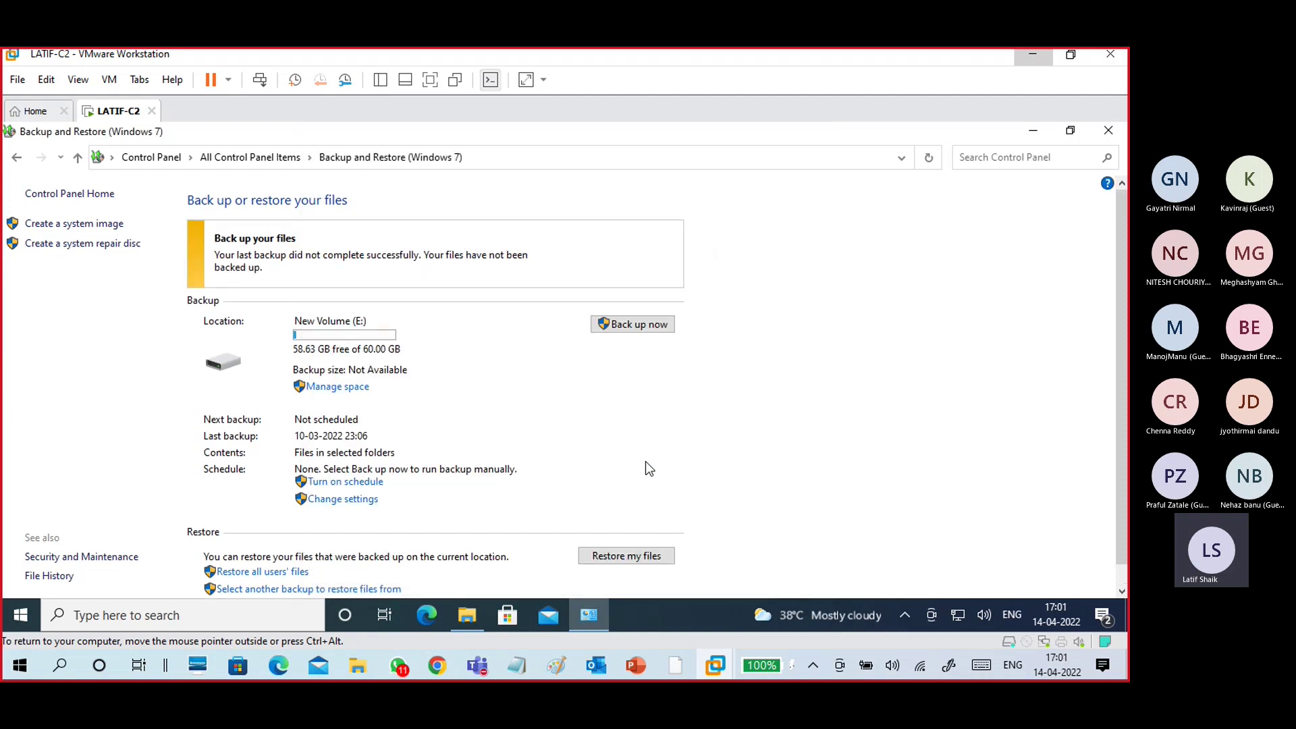
{"action": "key", "text": "super+Down"}
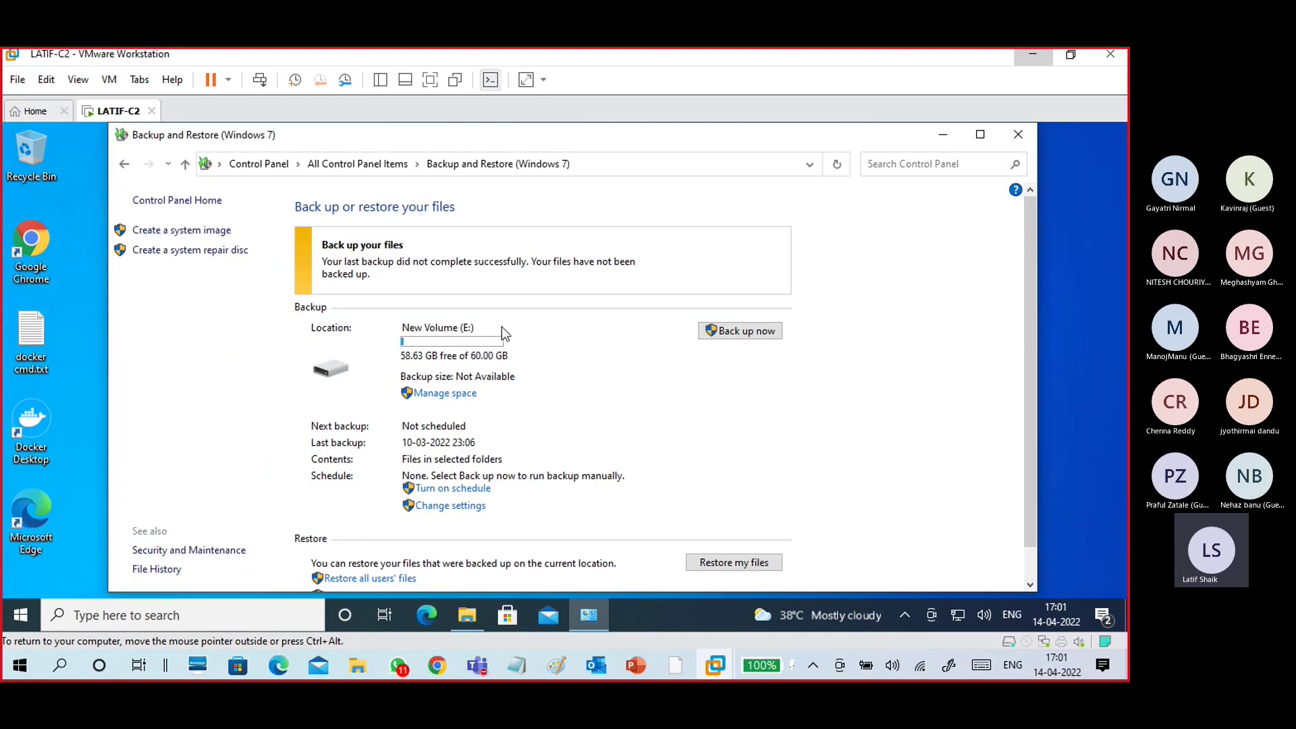
{"action": "left_click", "coordinate": [753, 335]}
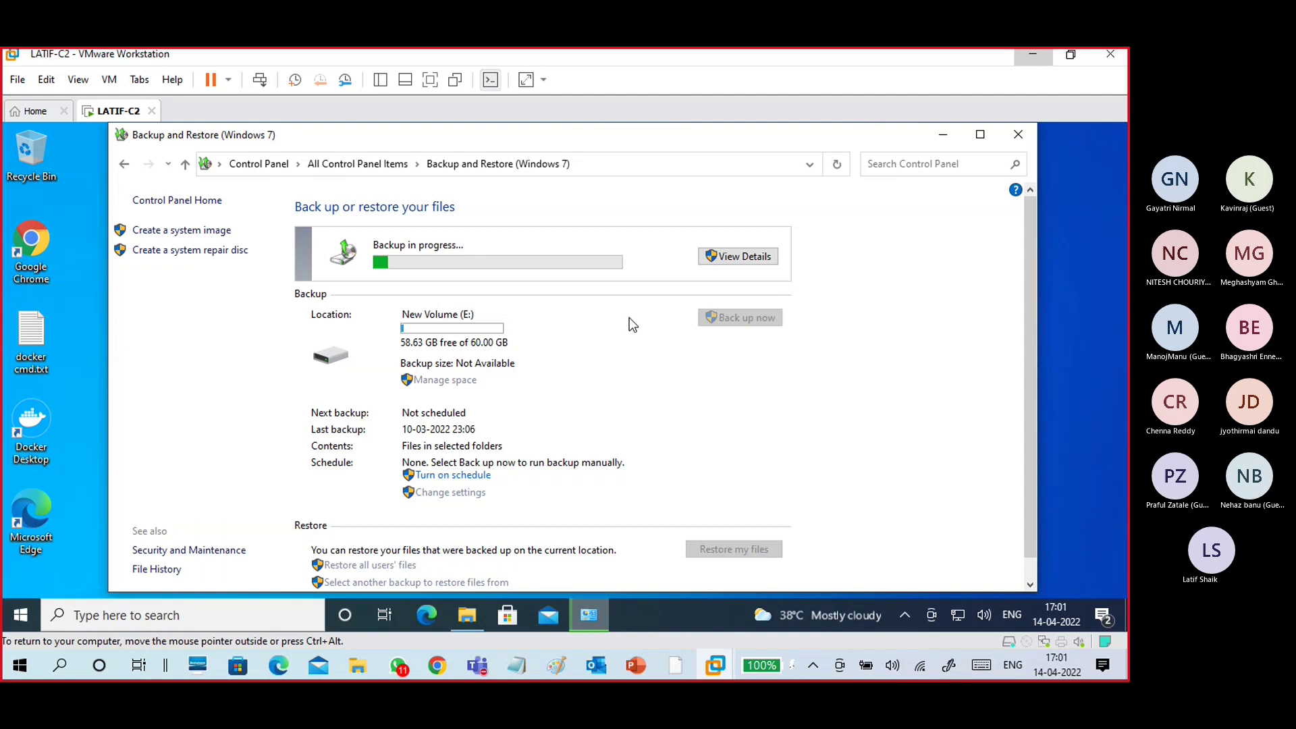
{"action": "left_click", "coordinate": [729, 257]}
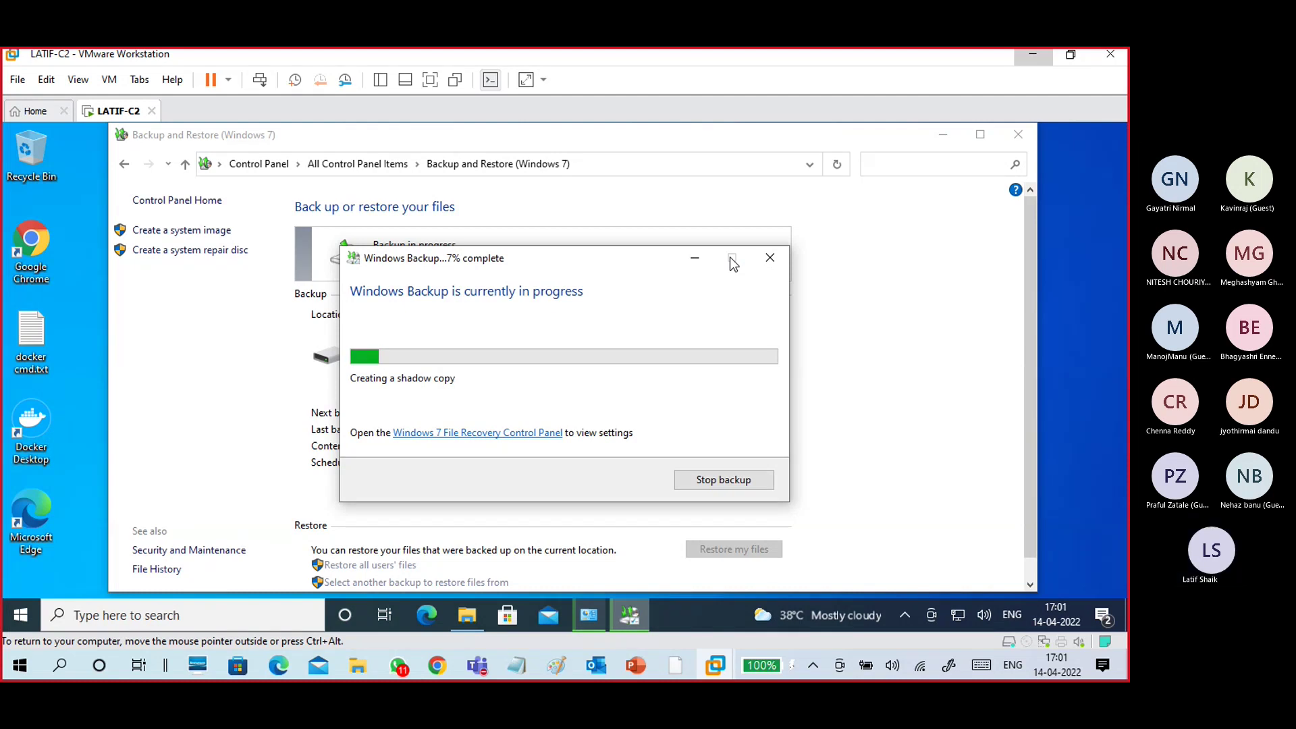
- Check the DESKTOP-R12LBP2 backup folder on New Volume (E:) in File Explorer, then return to the backup progress
{"action": "left_click", "coordinate": [469, 616]}
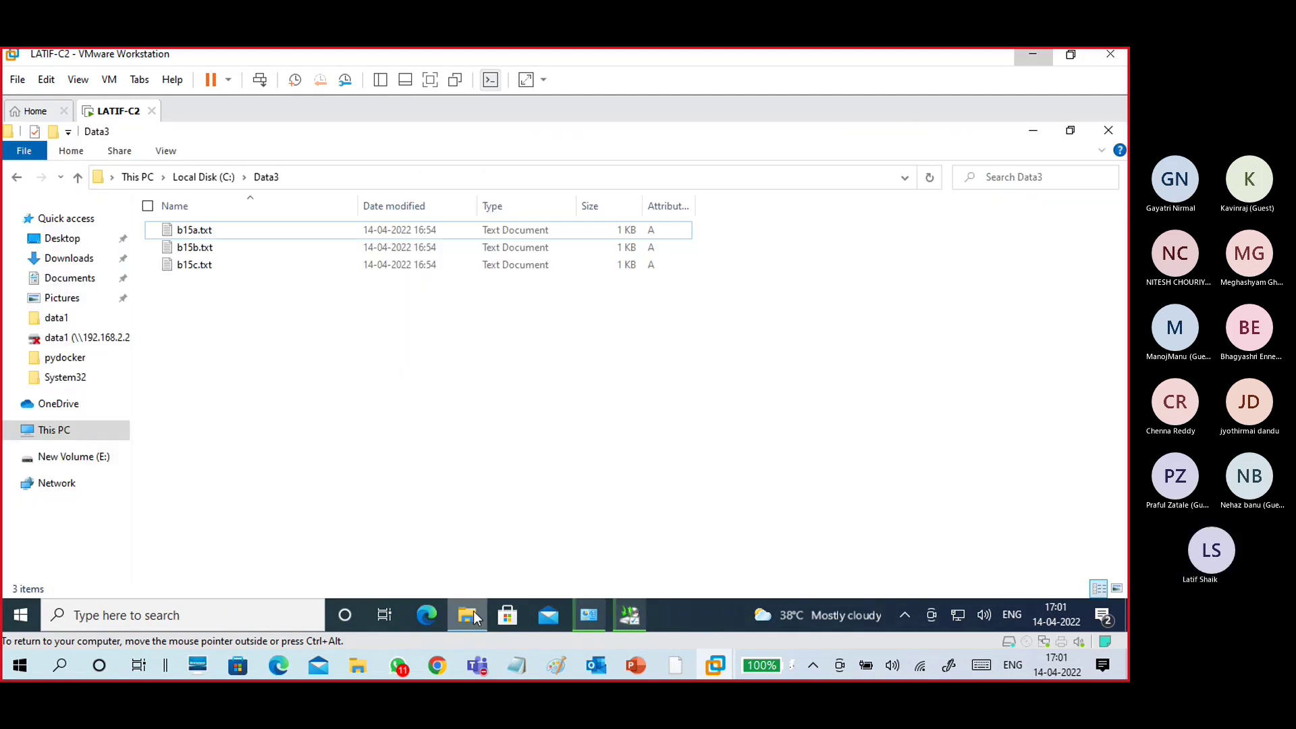
{"action": "left_click", "coordinate": [91, 457]}
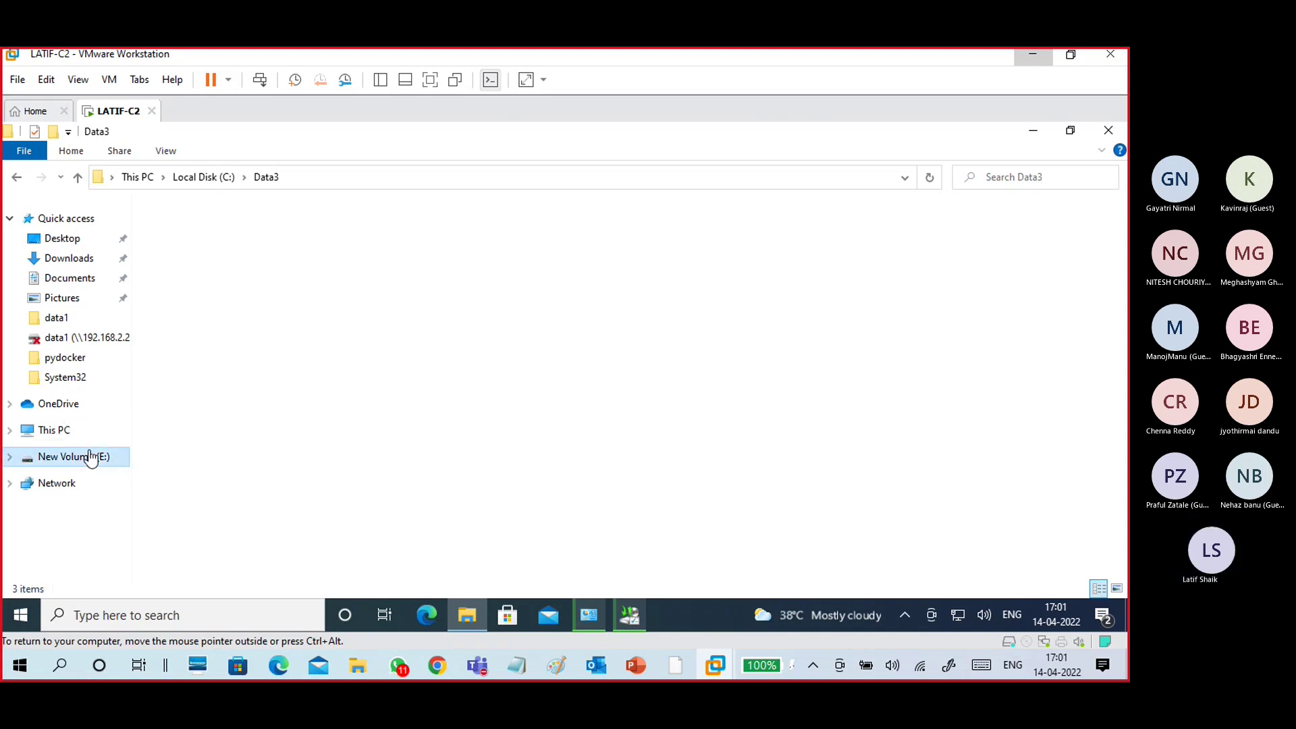
{"action": "left_click", "coordinate": [234, 230]}
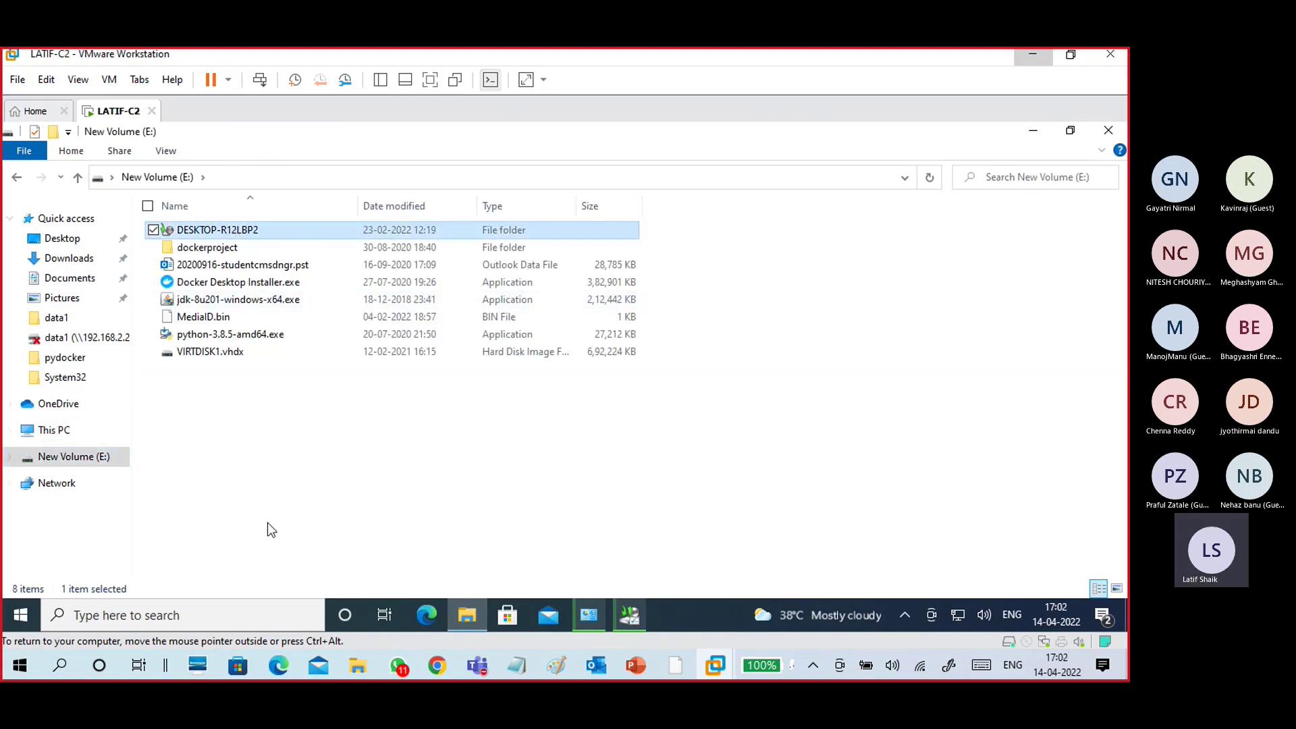
{"action": "left_click", "coordinate": [1035, 131]}
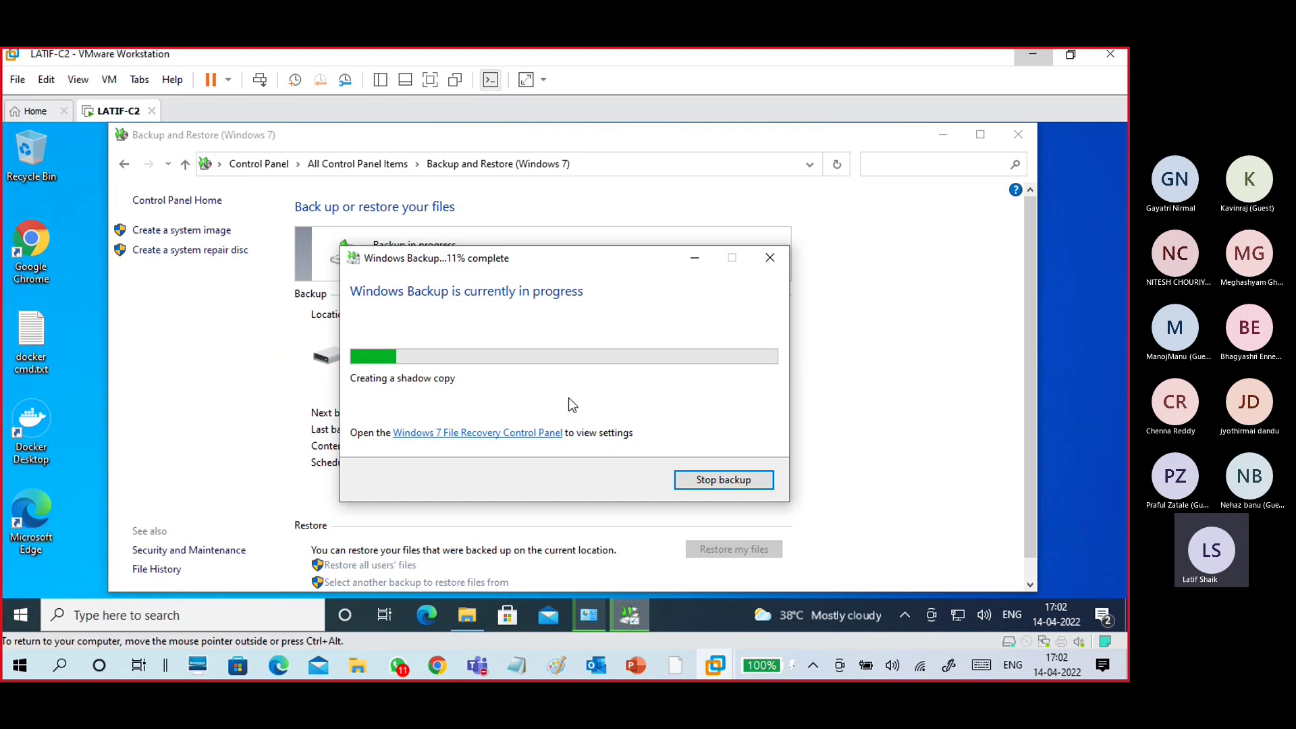
- Switch to the Teams meeting to check its participants, then minimize the meeting window
{"action": "mouse_move", "coordinate": [472, 667]}
{"action": "left_click", "coordinate": [447, 591]}
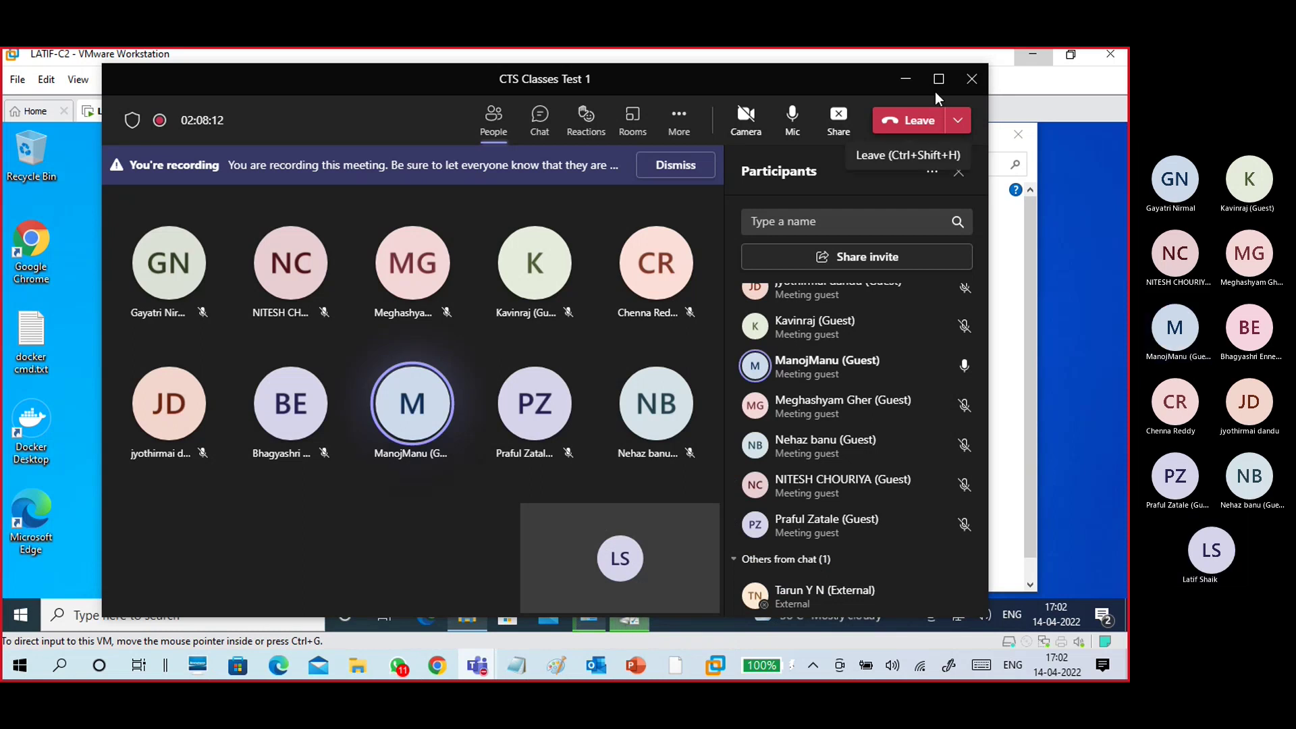
{"action": "left_click", "coordinate": [905, 79]}
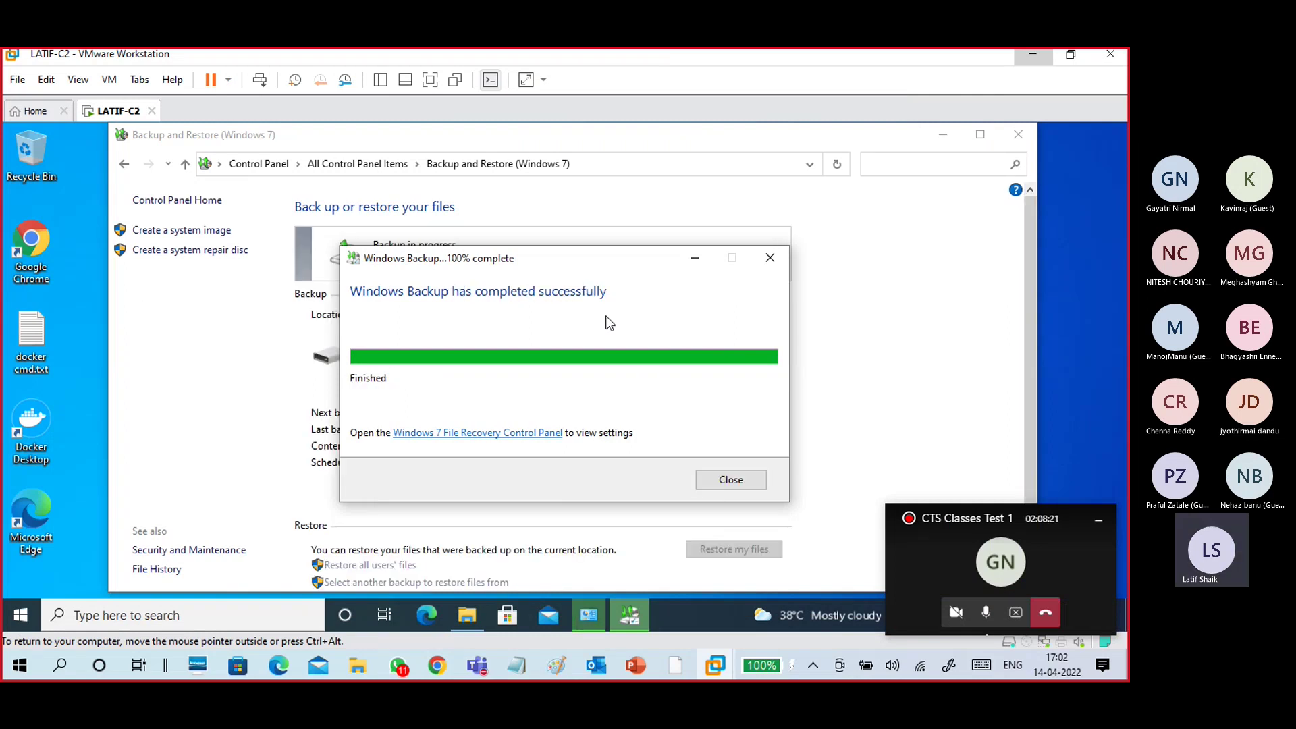
- Close the finished backup dialog and open C:\Data3 in File Explorer to check the backed-up files
{"action": "left_click", "coordinate": [732, 481]}
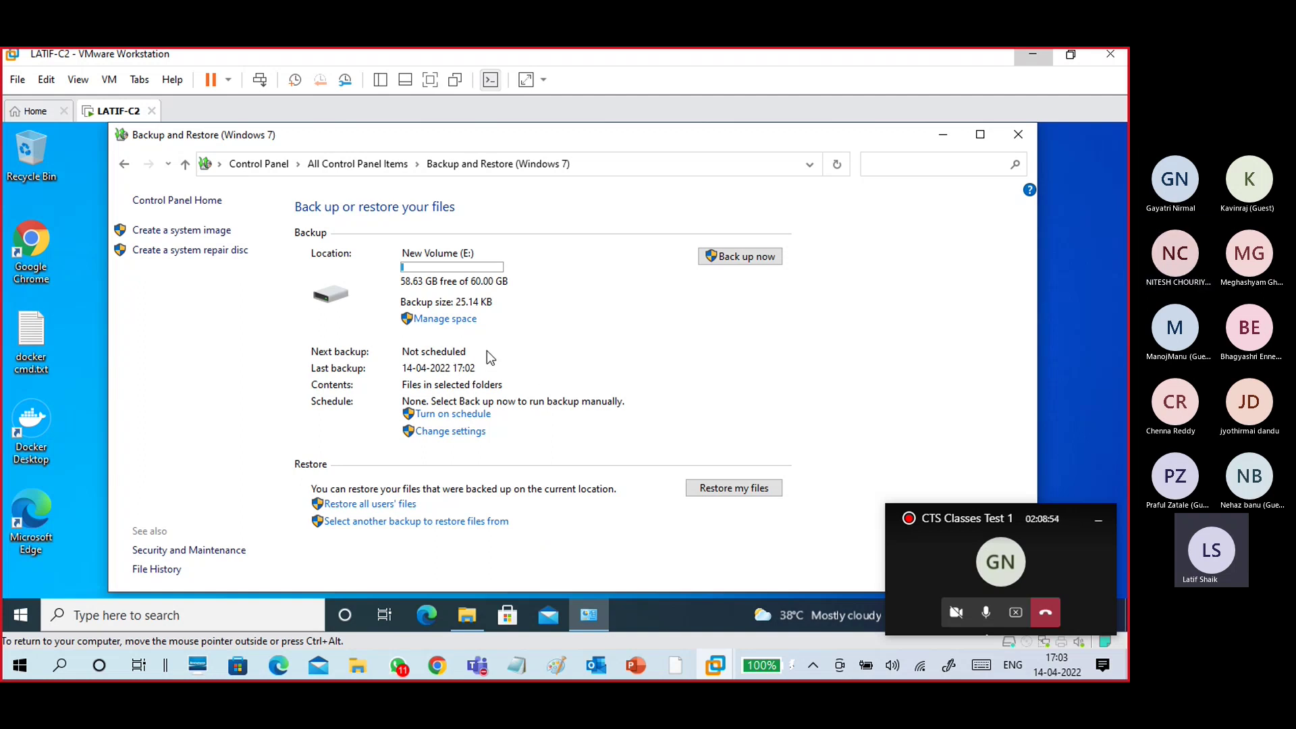
{"action": "left_click", "coordinate": [469, 612]}
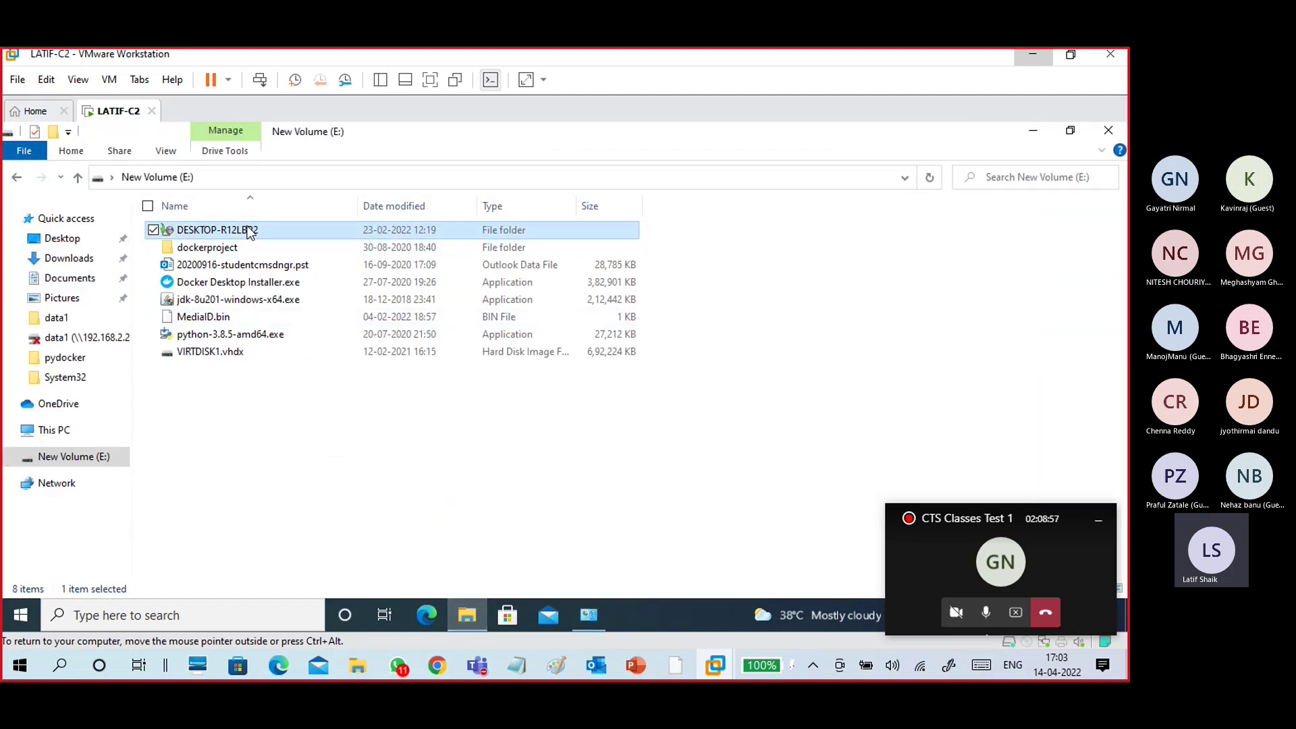
{"action": "left_click", "coordinate": [64, 429]}
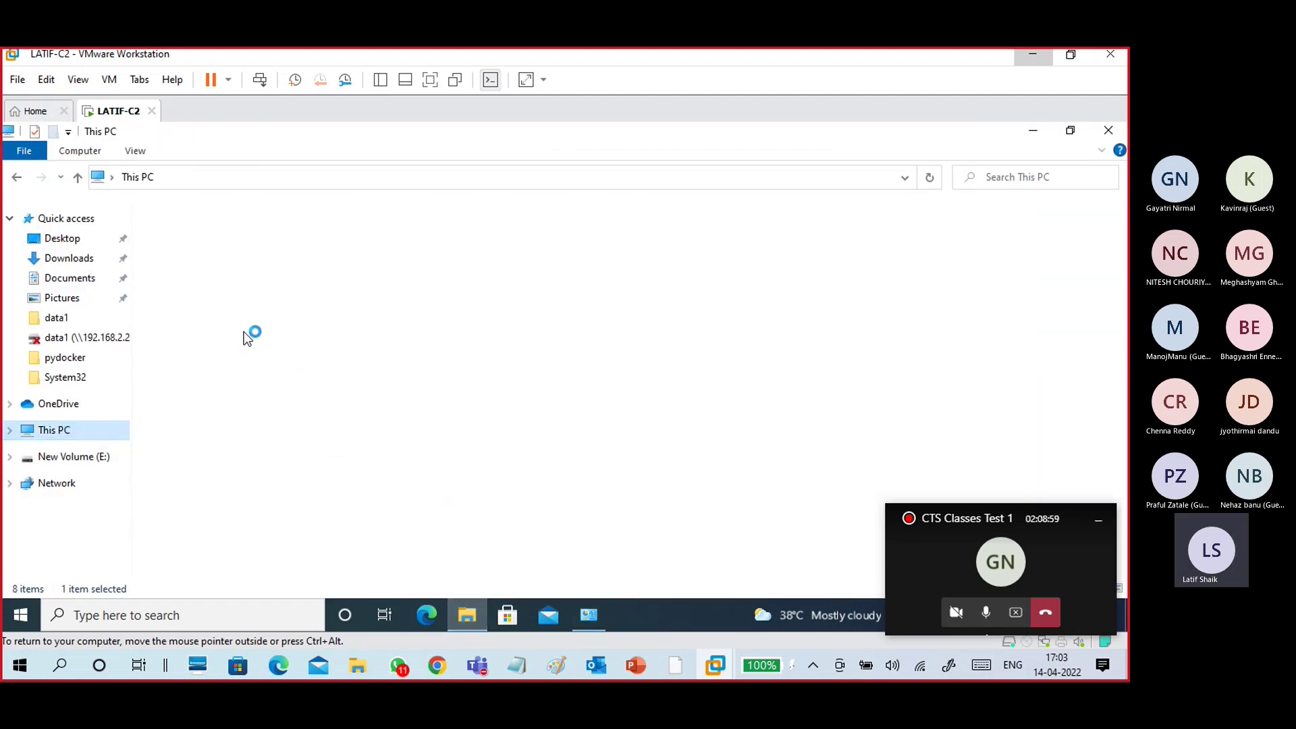
{"action": "double_click", "coordinate": [244, 370]}
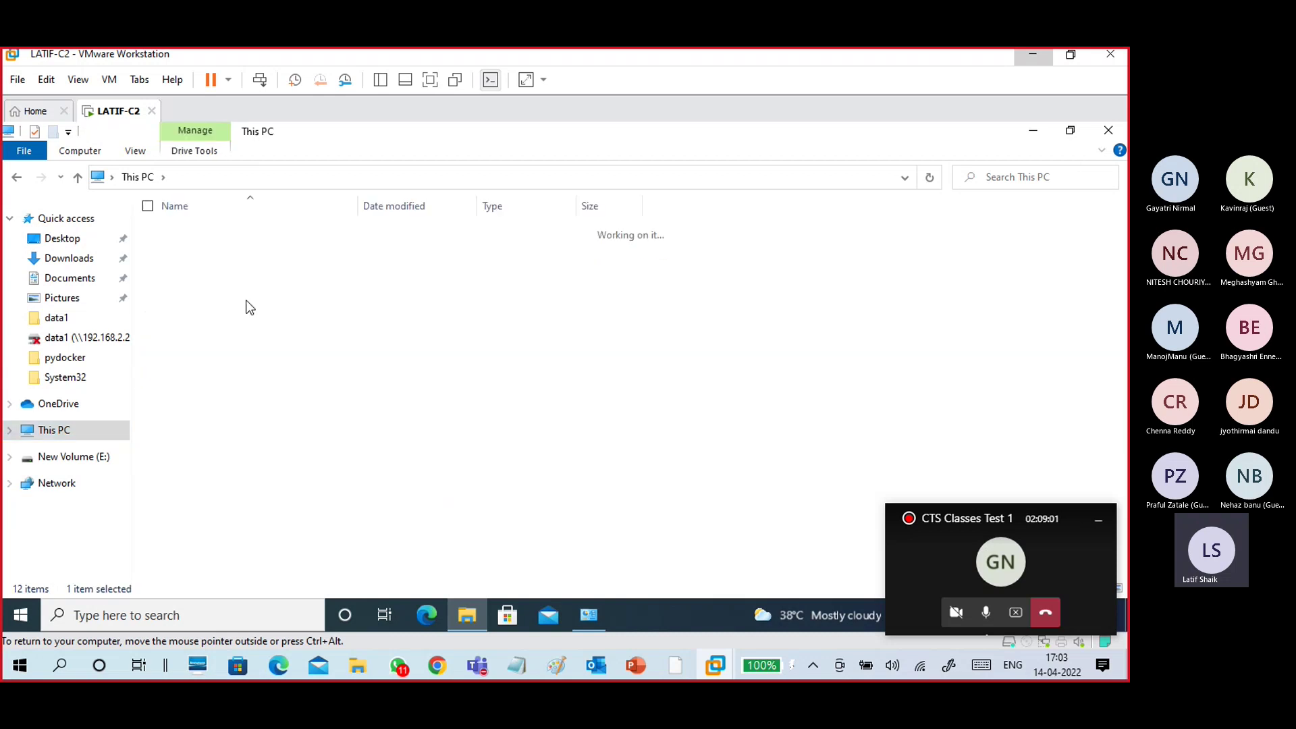
{"action": "double_click", "coordinate": [241, 265]}
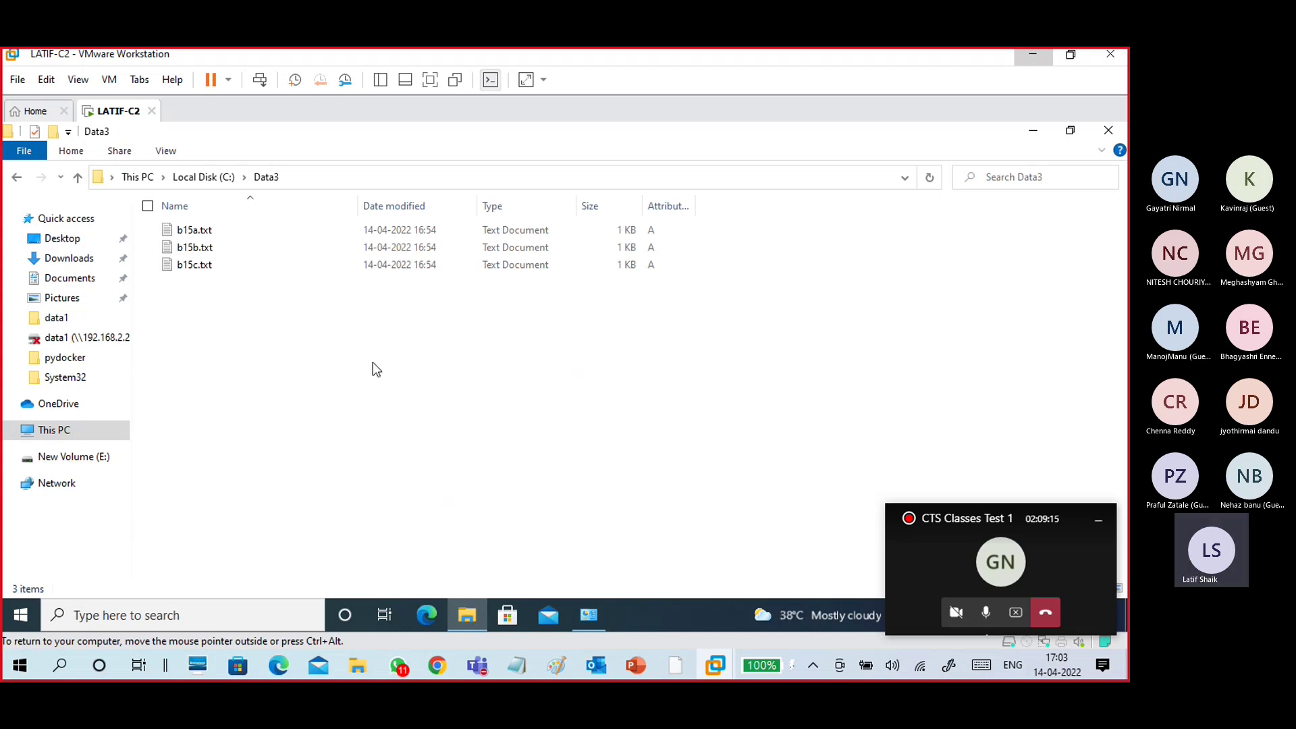
{"action": "left_click", "coordinate": [213, 177]}
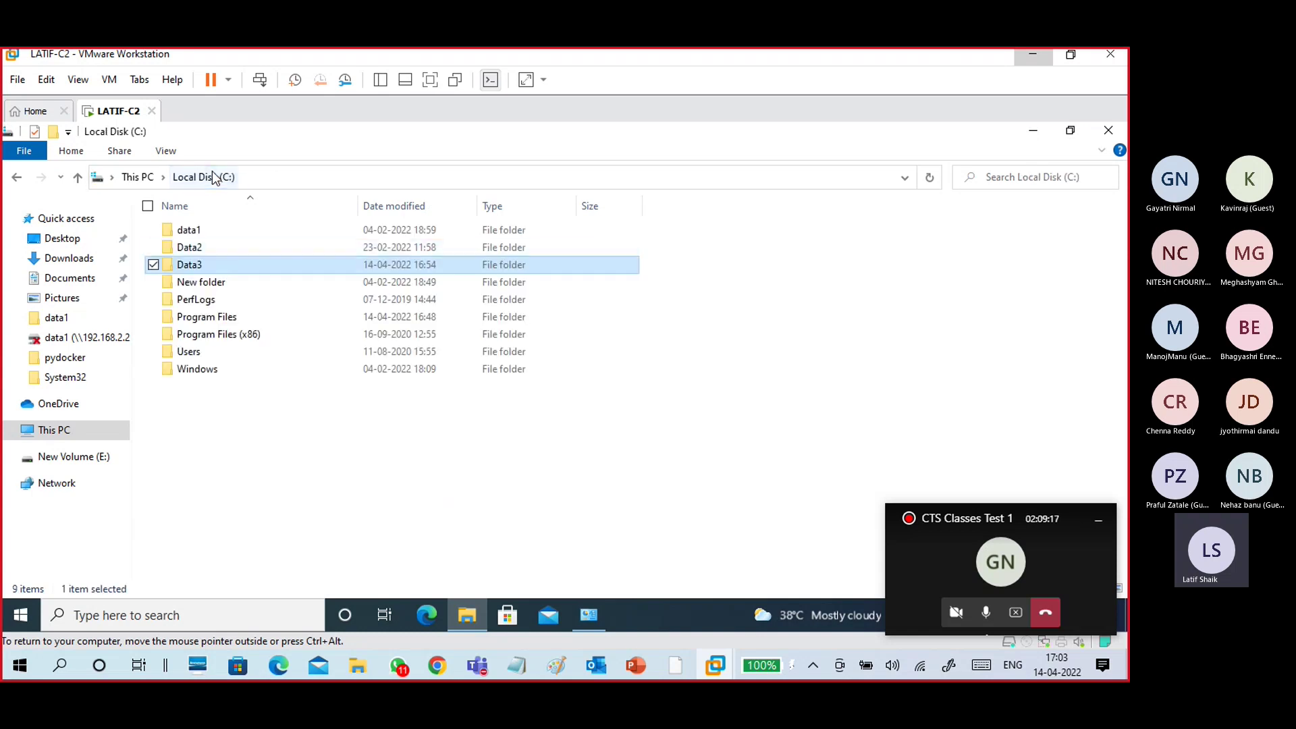
{"action": "double_click", "coordinate": [226, 269]}
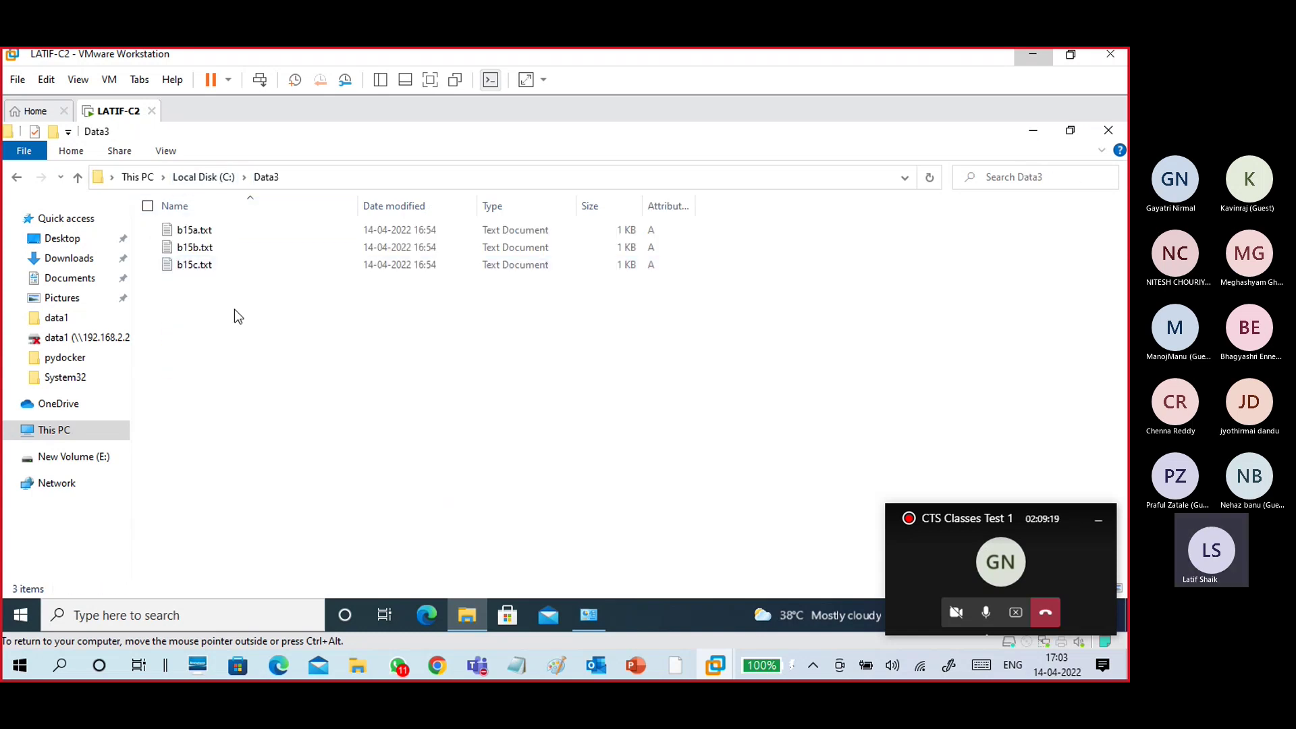
- Permanently delete b15a.txt, b15b.txt and b15c.txt from C:\Data3, then reopen the folder to check its contents
{"action": "left_click_drag", "start_coordinate": [247, 320], "coordinate": [234, 224]}
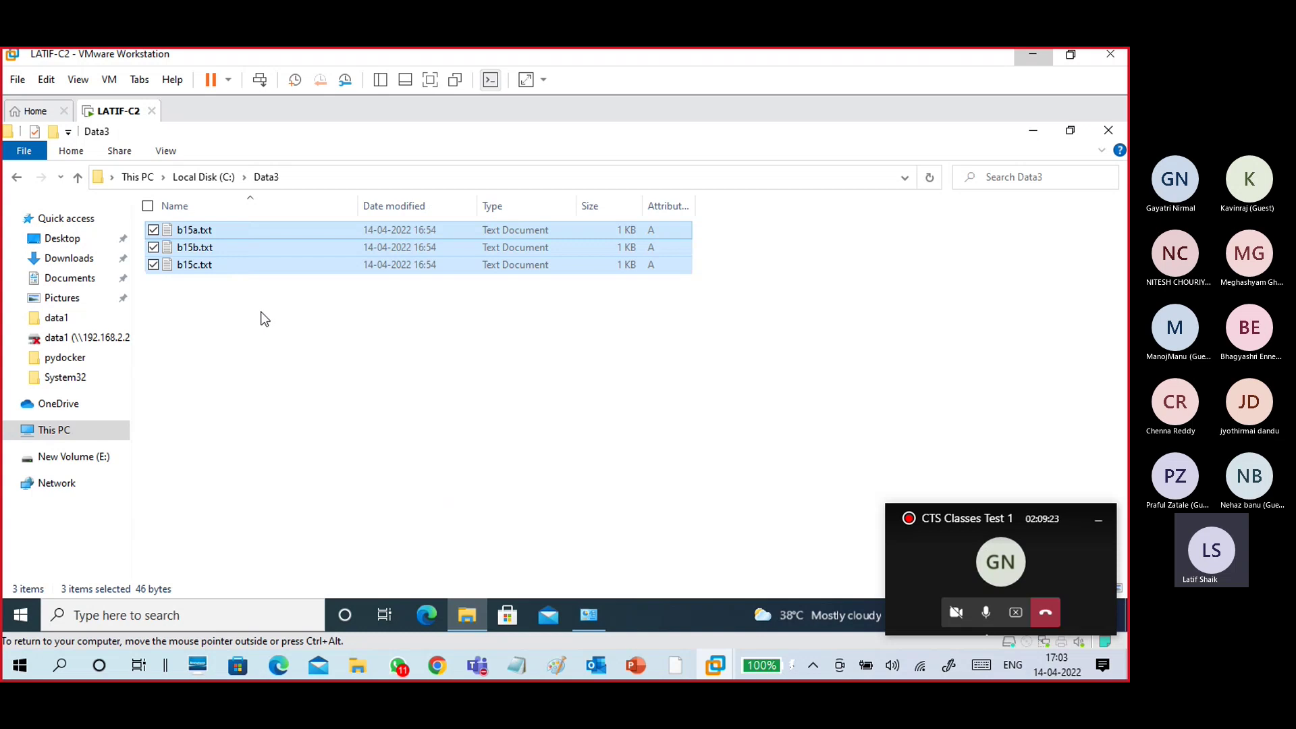
{"action": "key", "text": "shift+Delete"}
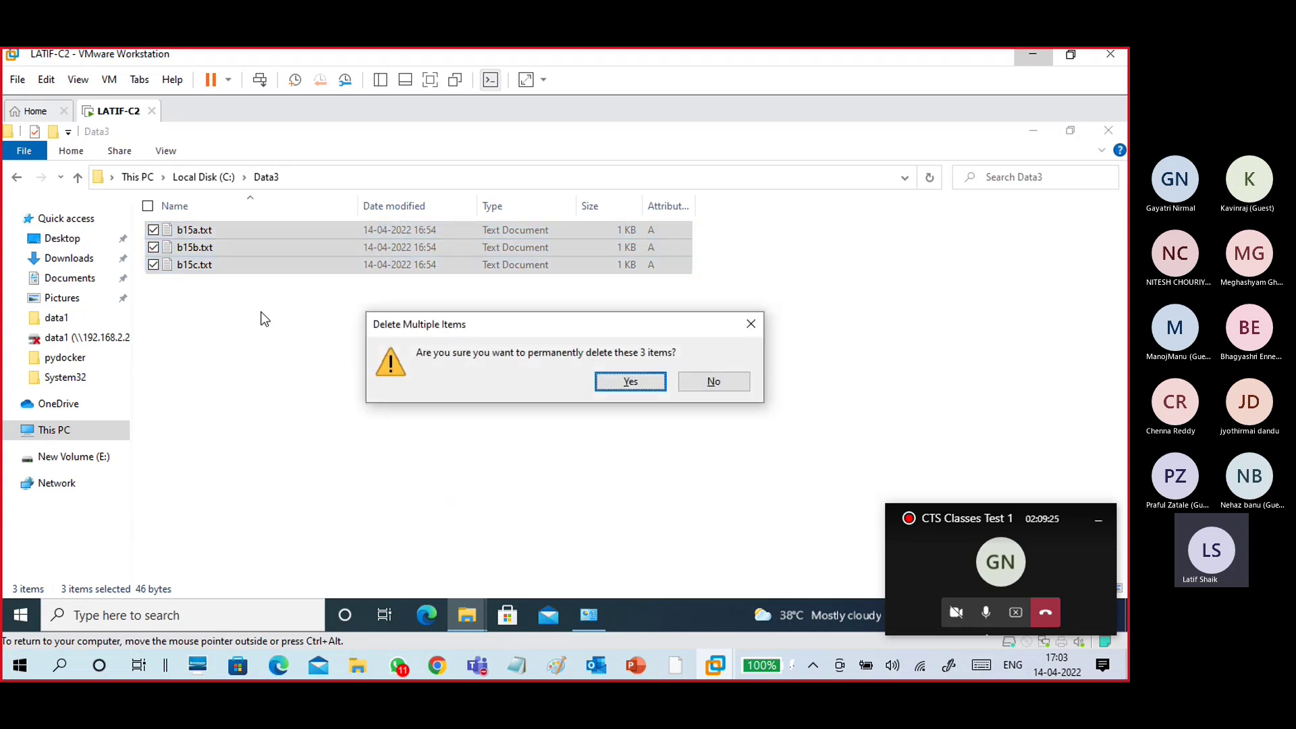
{"action": "left_click", "coordinate": [631, 381]}
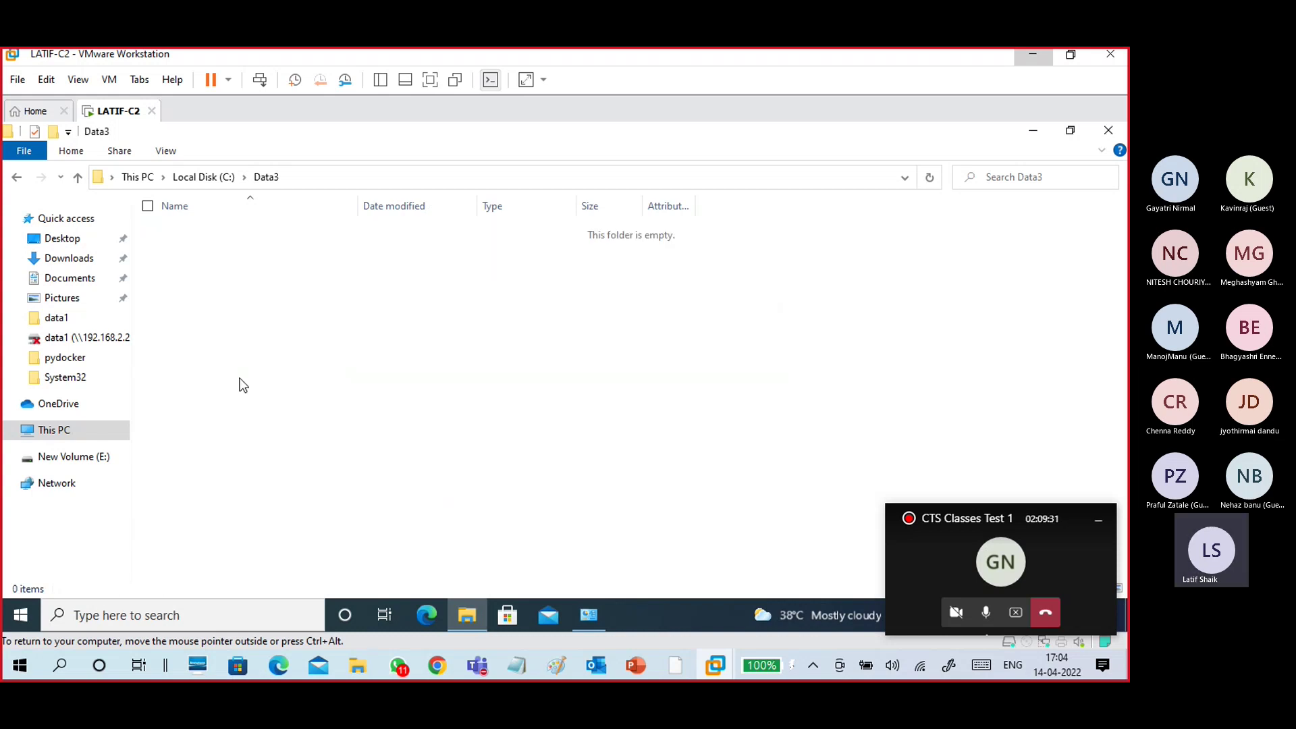
{"action": "left_click", "coordinate": [203, 177]}
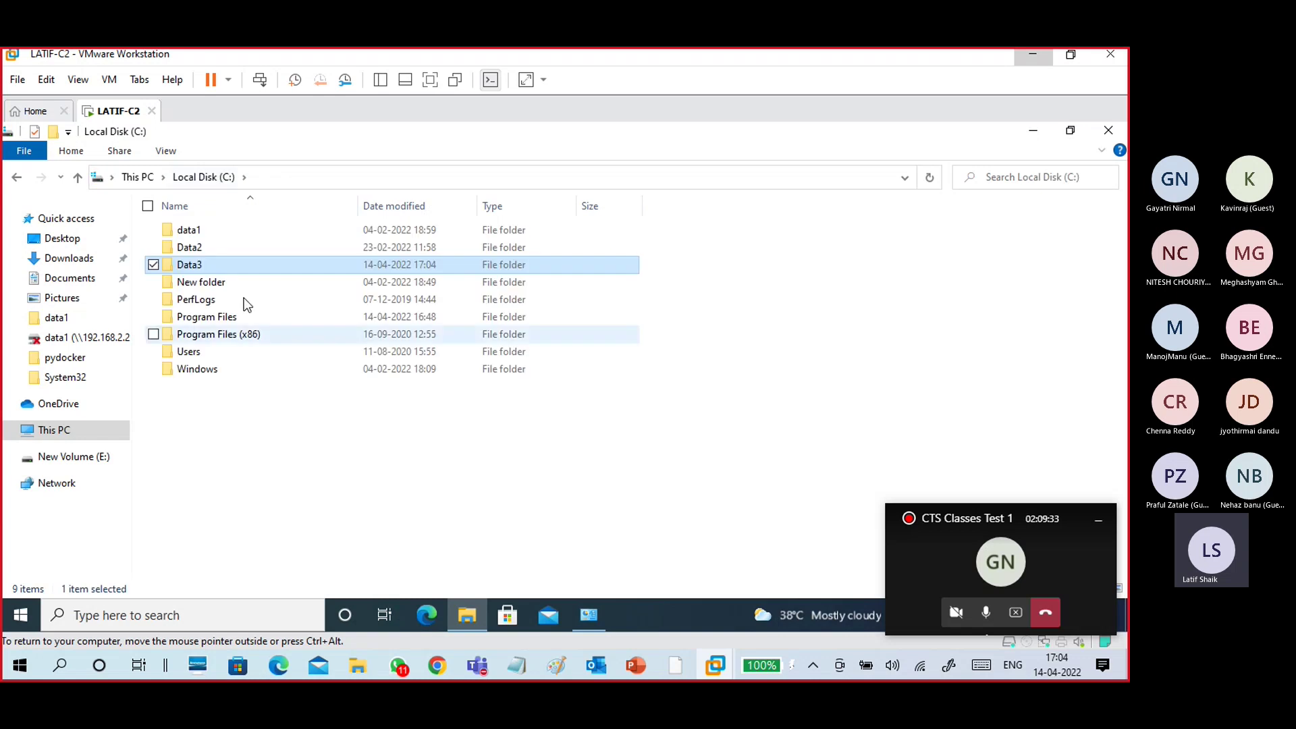
{"action": "double_click", "coordinate": [245, 261]}
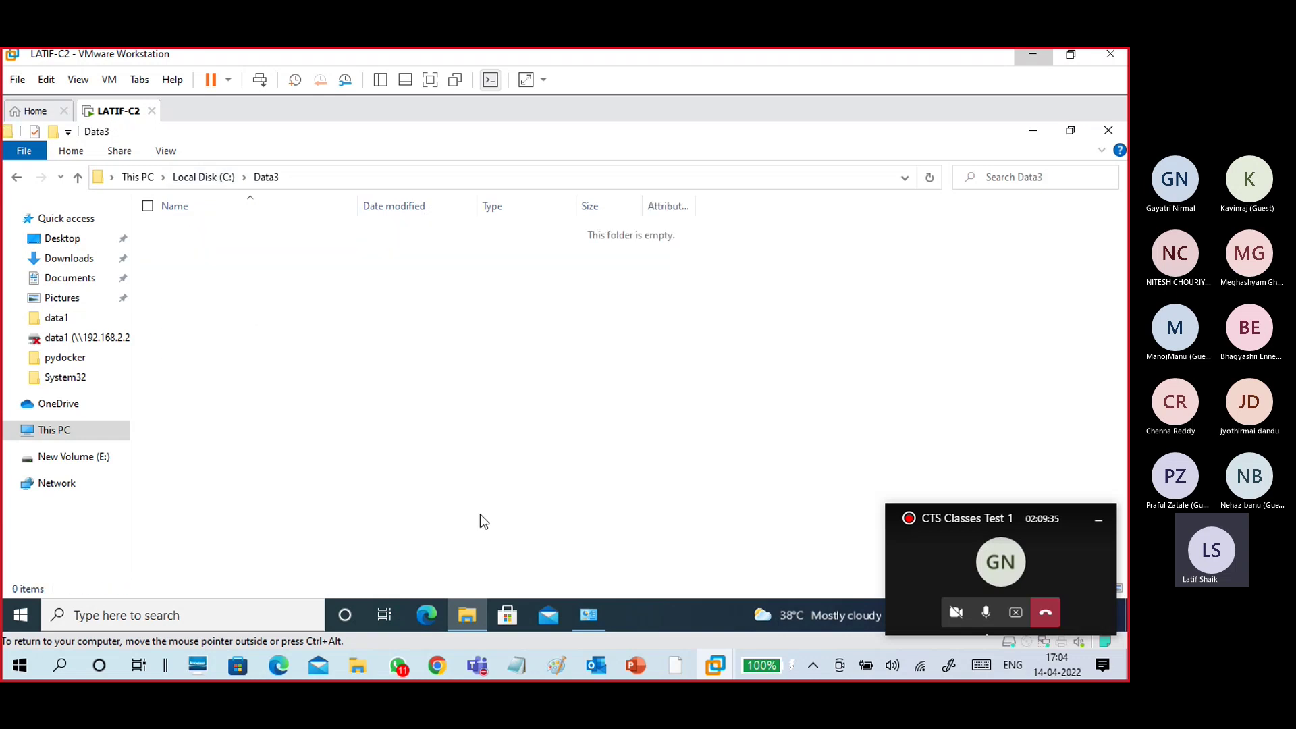
- Open the DESKTOP-R12LBP2 backup on New Volume (E:) and bring up the wizard for restoring my files from it
{"action": "left_click", "coordinate": [82, 462]}
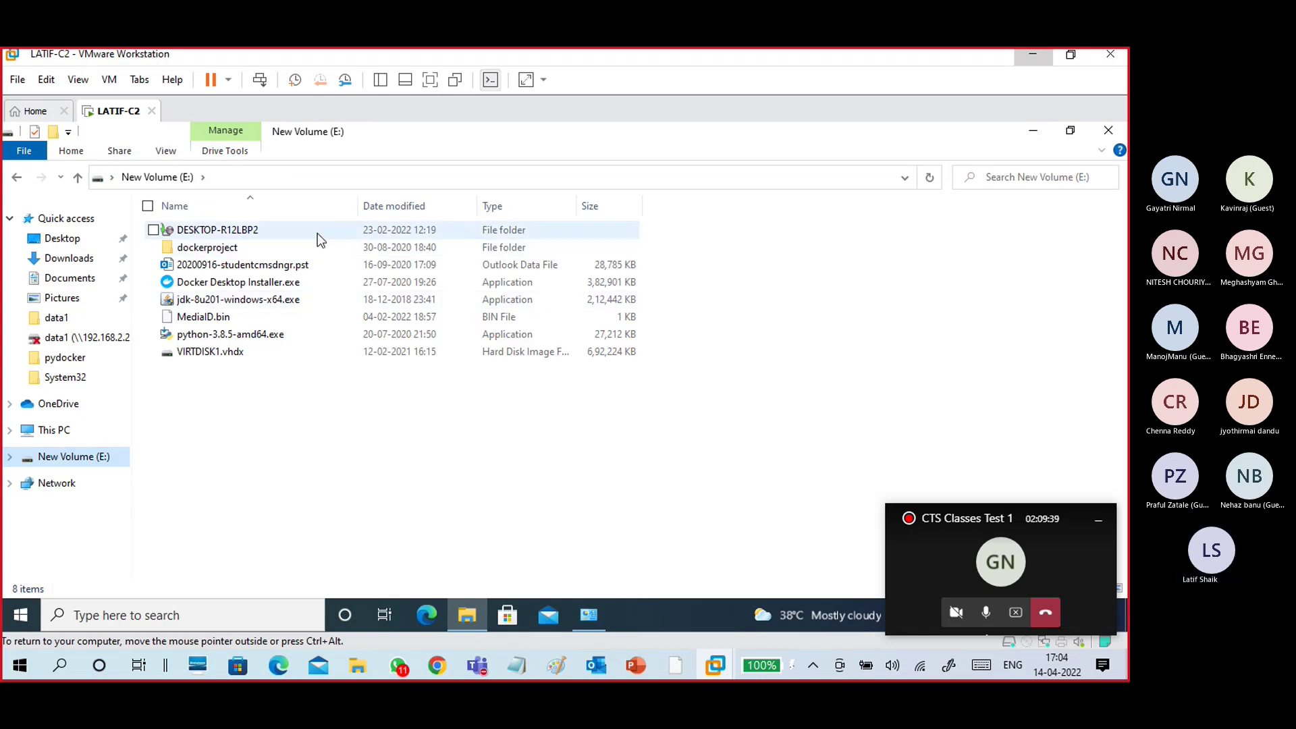
{"action": "left_click", "coordinate": [589, 615]}
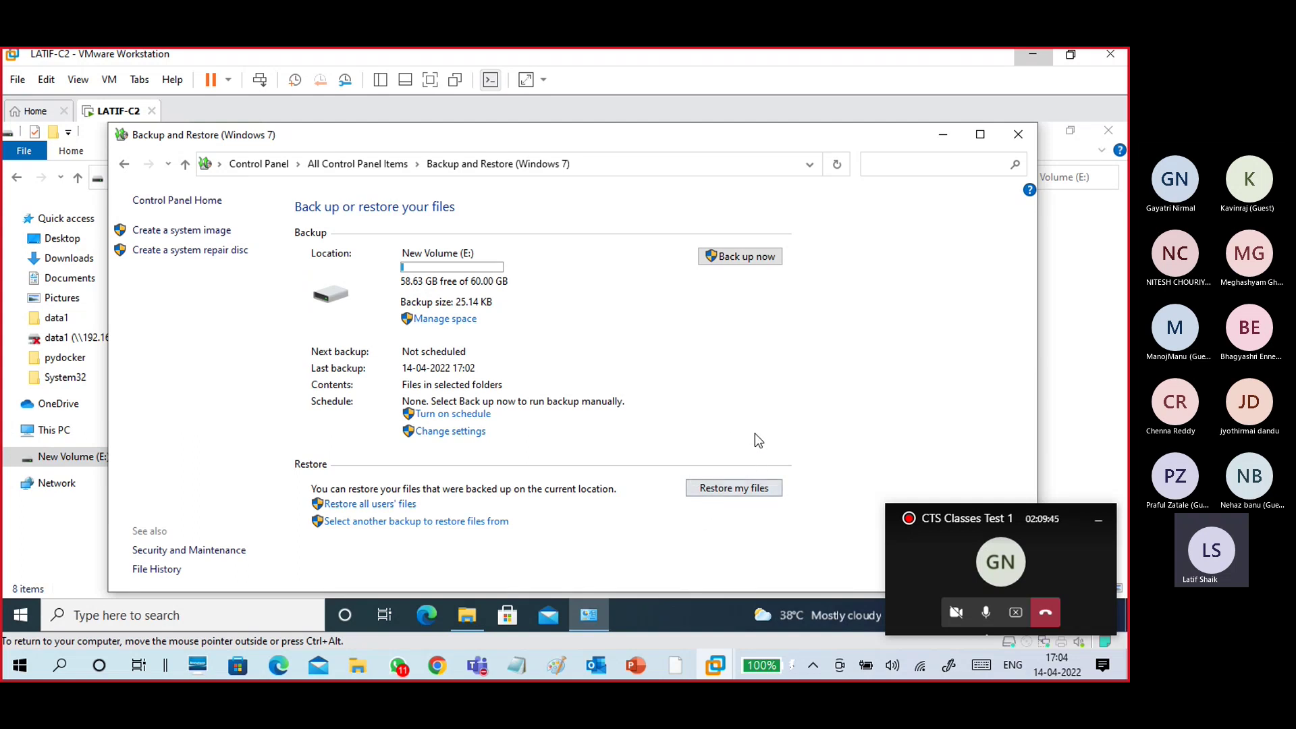
{"action": "left_click", "coordinate": [943, 135]}
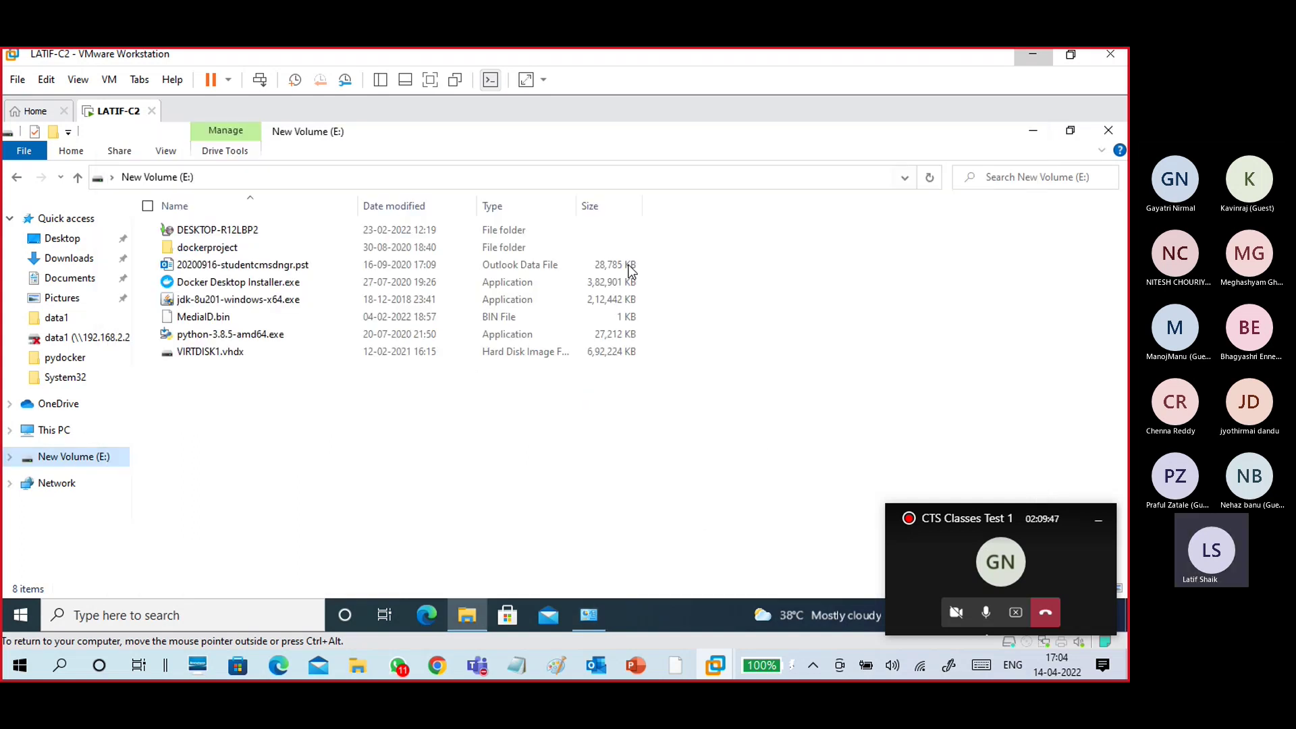
{"action": "left_click", "coordinate": [232, 235]}
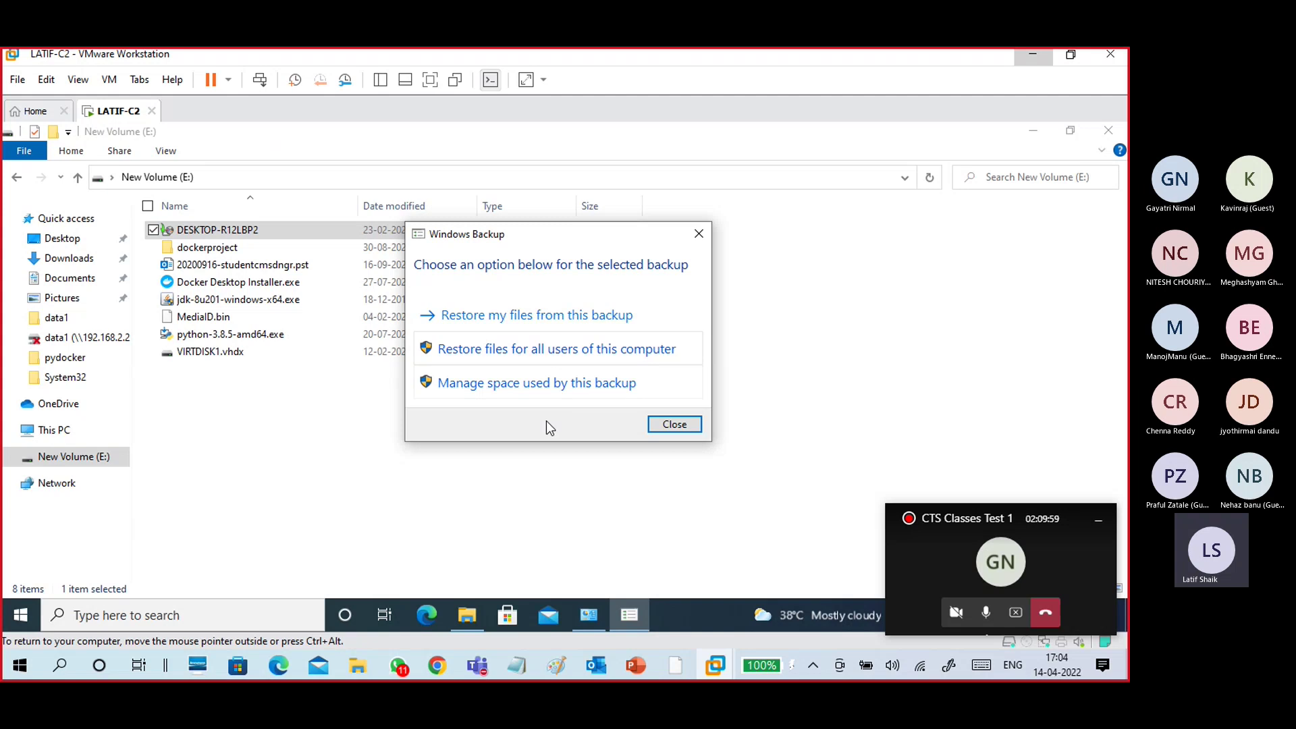
{"action": "left_click", "coordinate": [553, 323]}
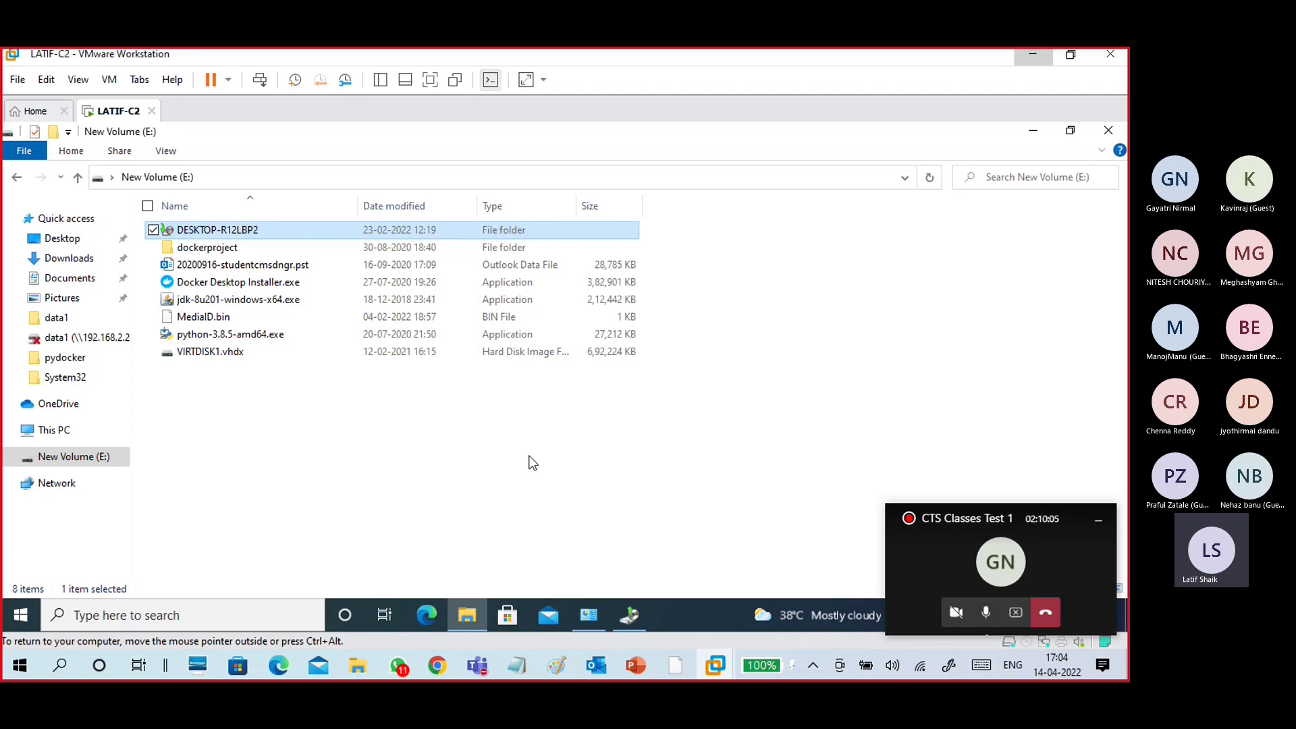
{"action": "left_click", "coordinate": [641, 616]}
{"action": "left_click_drag", "start_coordinate": [542, 155], "coordinate": [515, 144]}
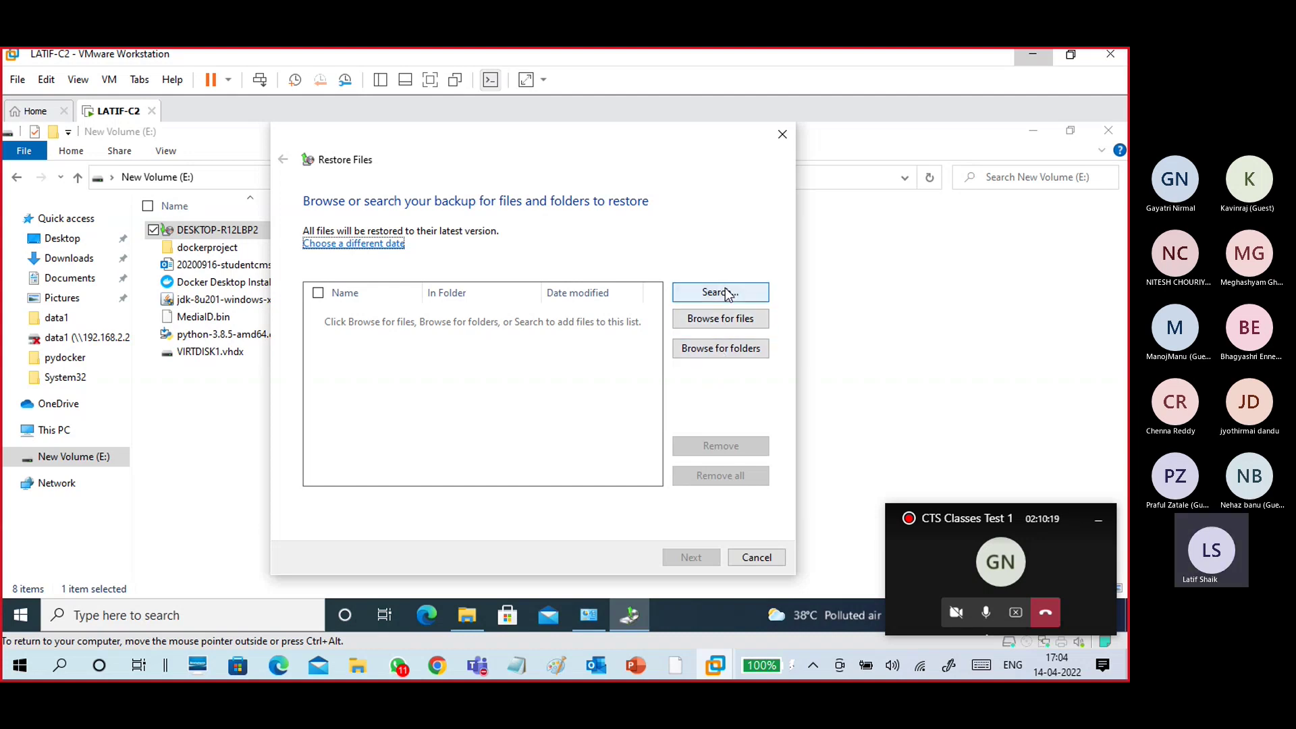
- Browse the backup for folders and add Data3 from Backup of C: to the restore list
{"action": "left_click", "coordinate": [707, 354]}
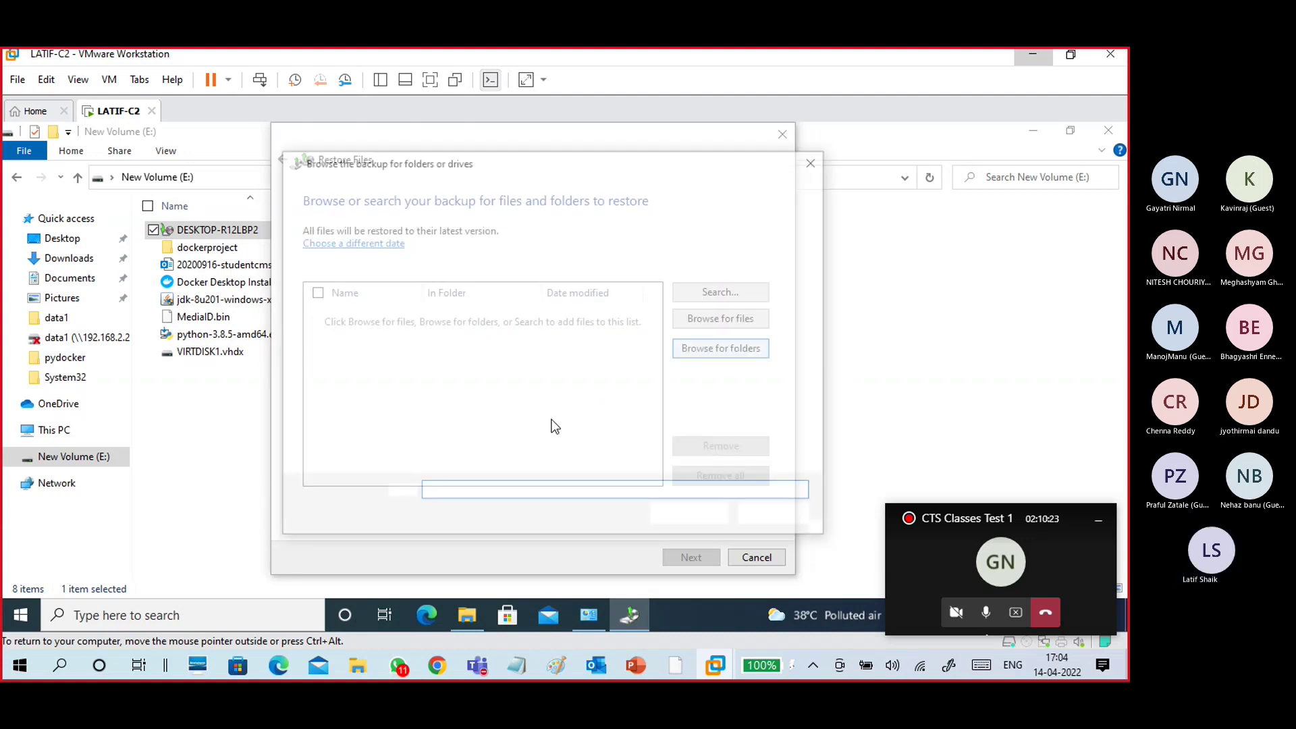
{"action": "left_click", "coordinate": [509, 261]}
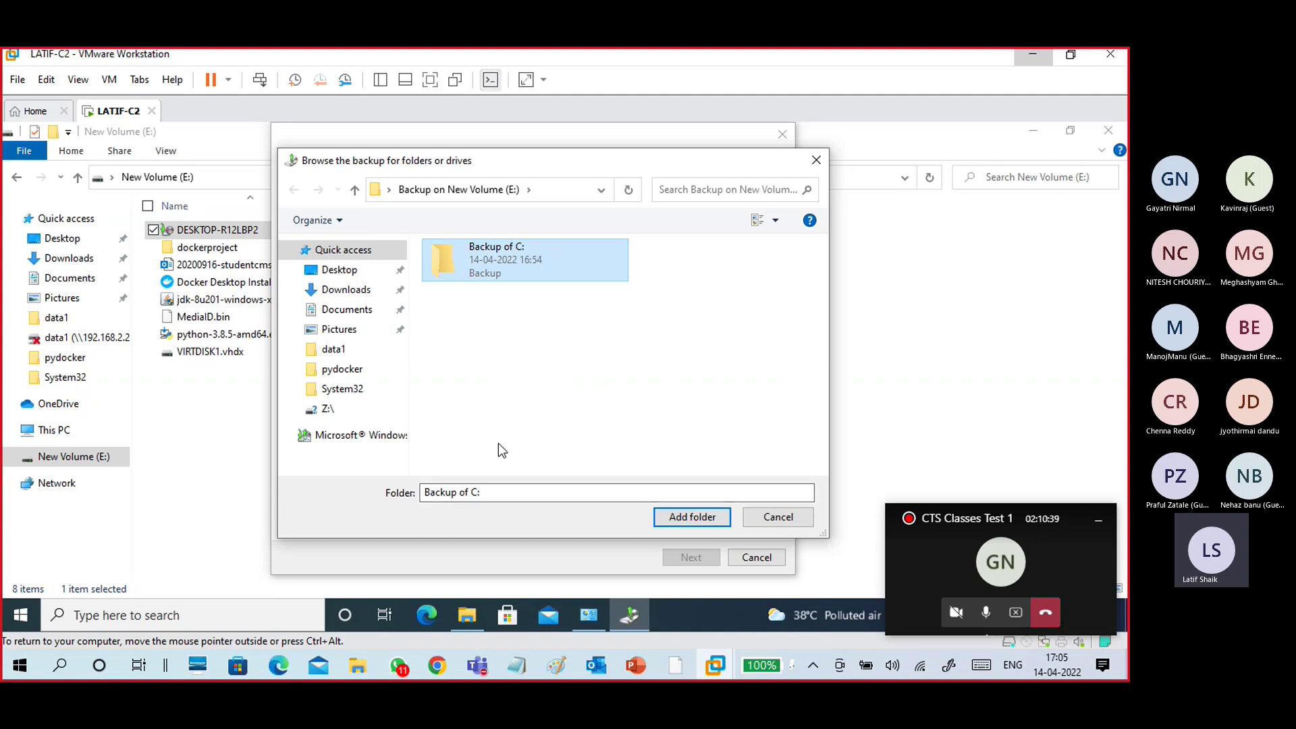
{"action": "double_click", "coordinate": [513, 270]}
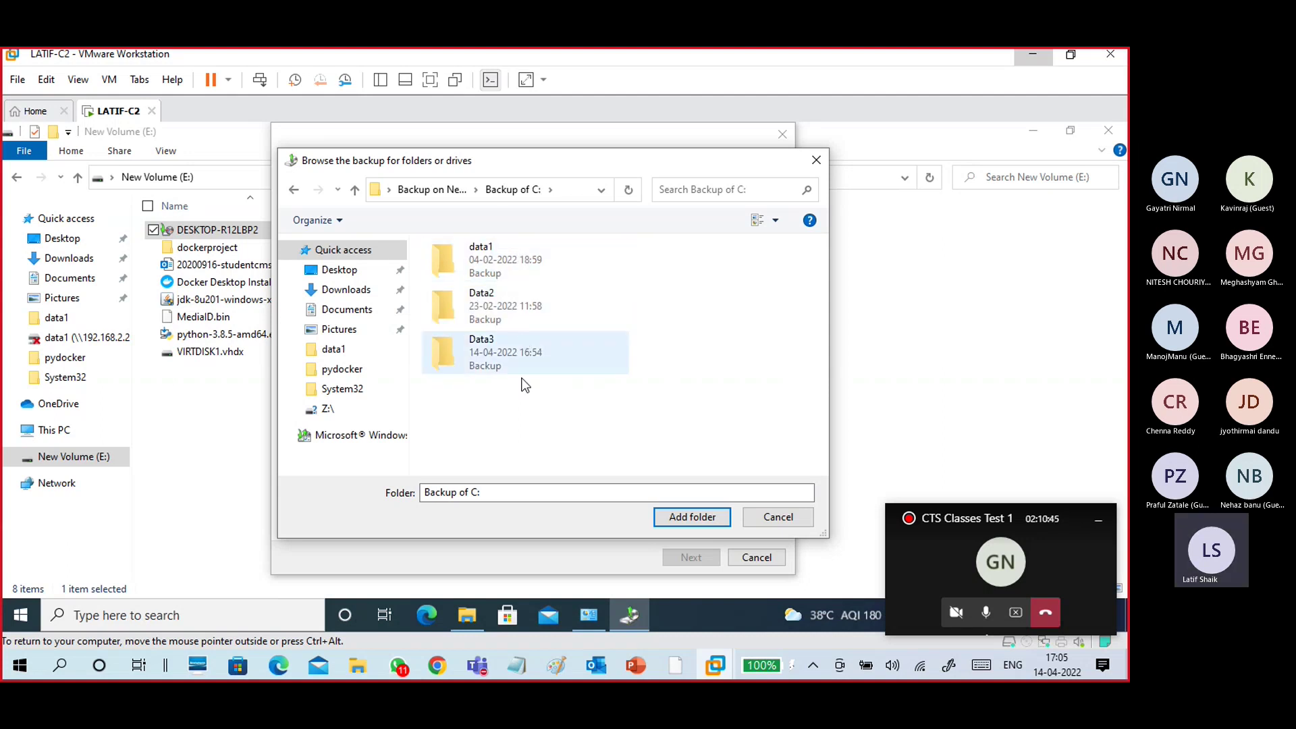
{"action": "left_click", "coordinate": [518, 355]}
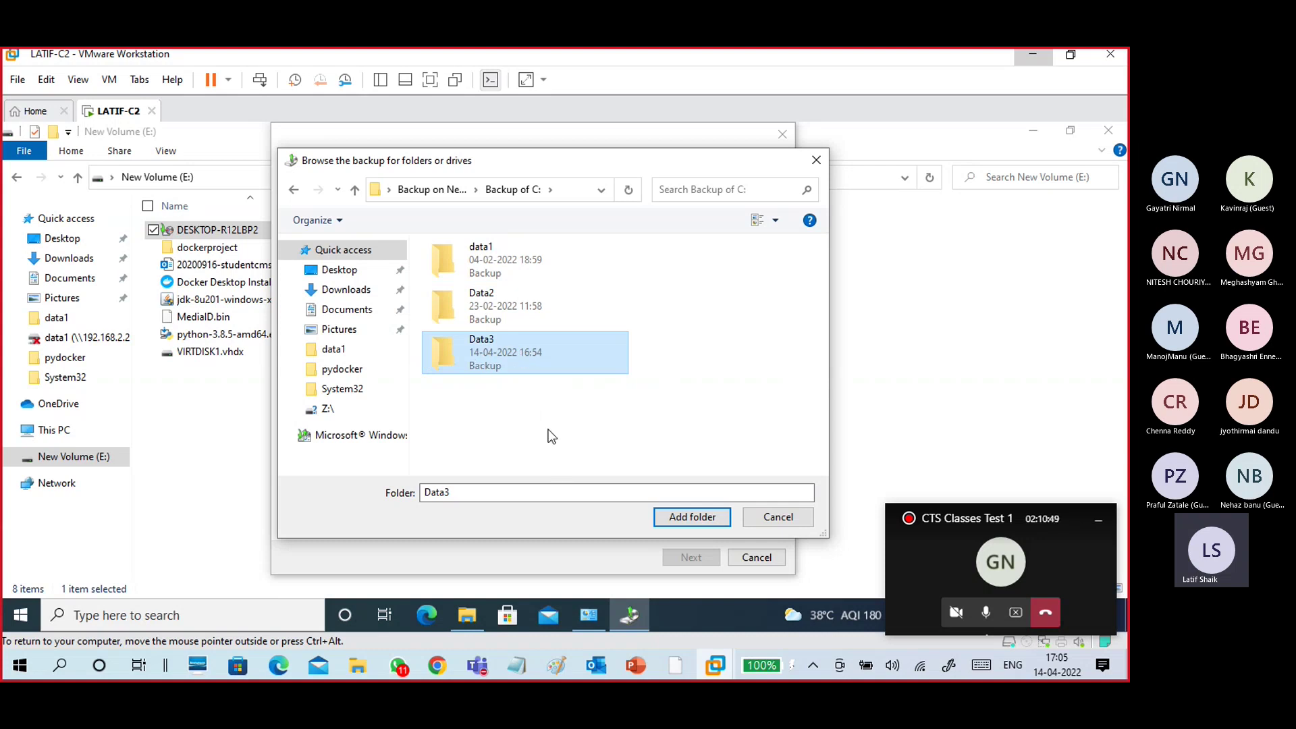
{"action": "left_click", "coordinate": [673, 517]}
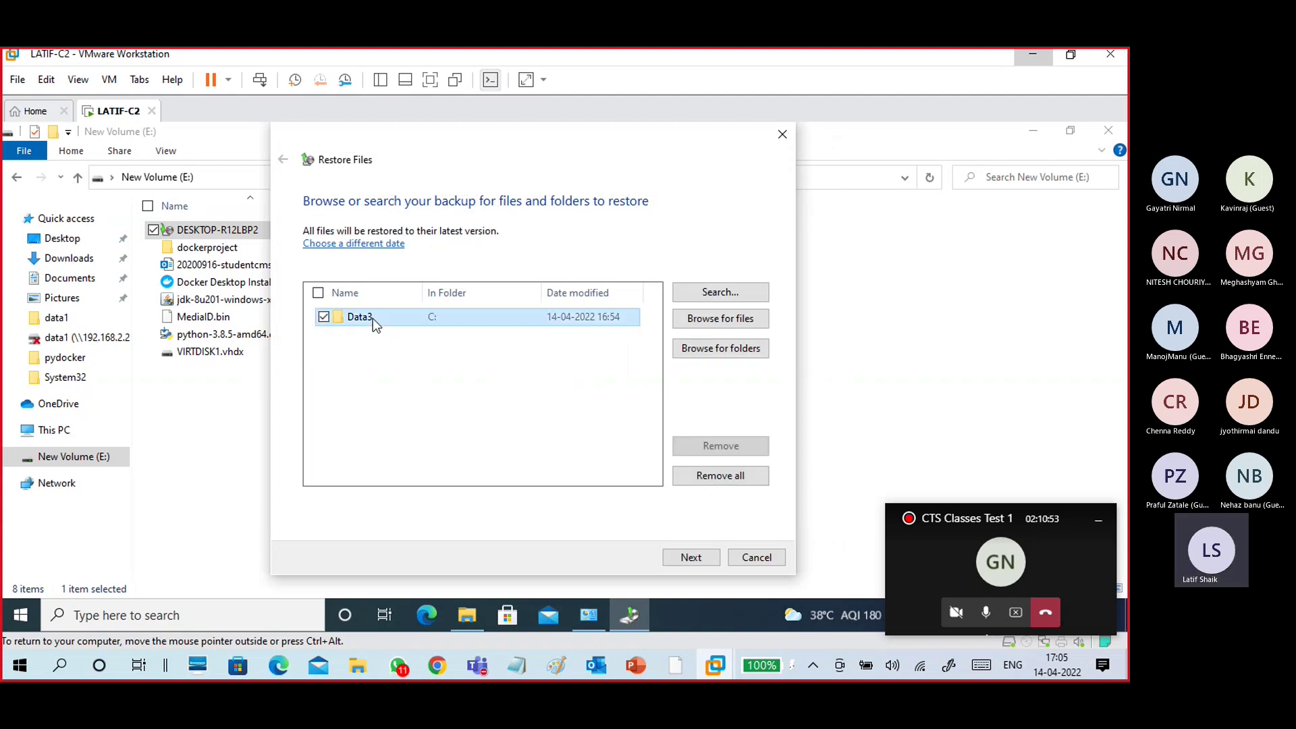
- Restore the listed Data3 folder and finish the restore wizard
{"action": "left_click", "coordinate": [373, 318]}
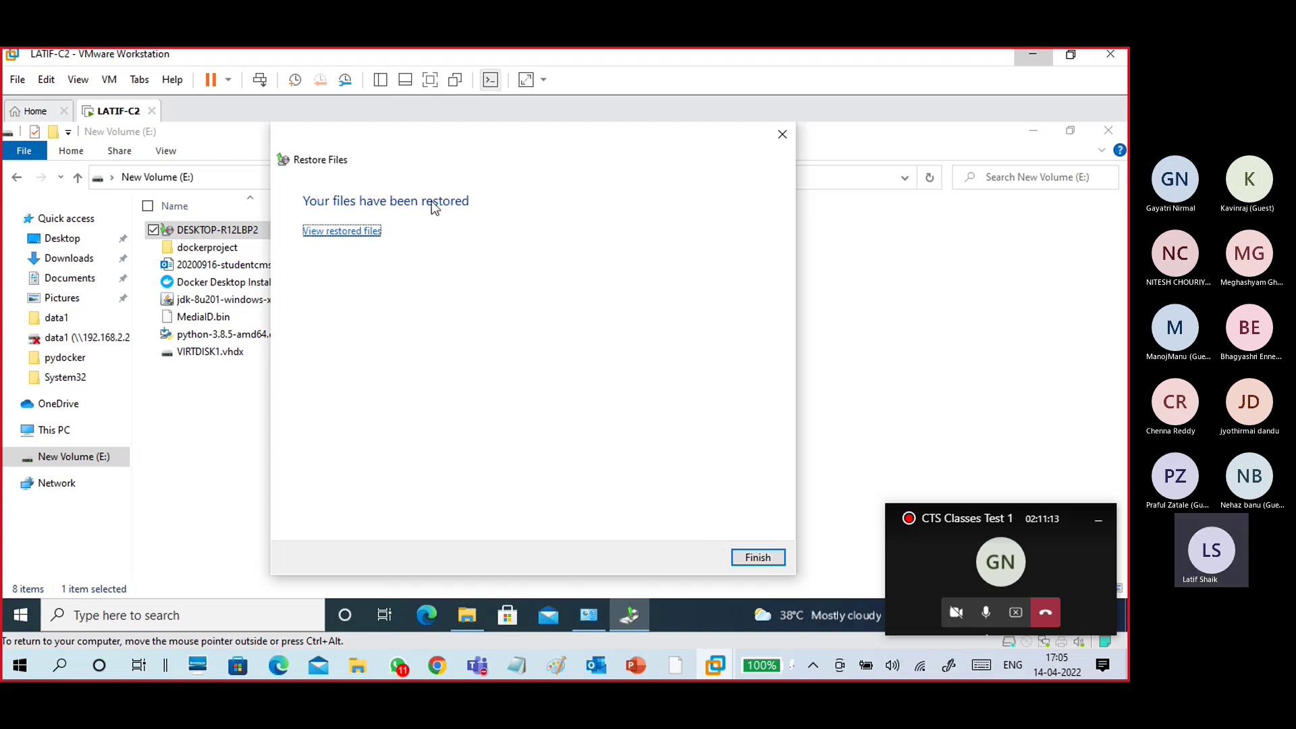
{"action": "left_click", "coordinate": [746, 557]}
{"action": "left_click", "coordinate": [278, 422]}
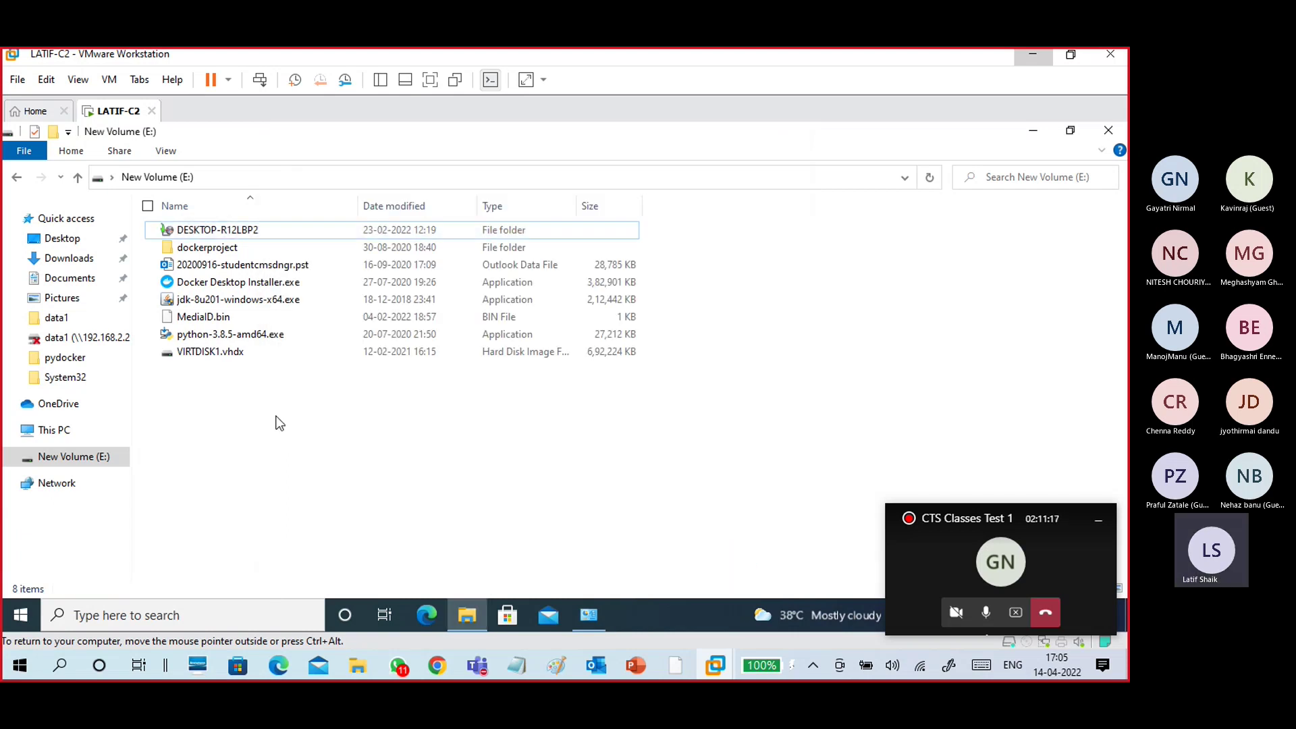
- Open C:\Data3 to check the restored files, read b15b.txt in Notepad, and close it
{"action": "left_click", "coordinate": [67, 432]}
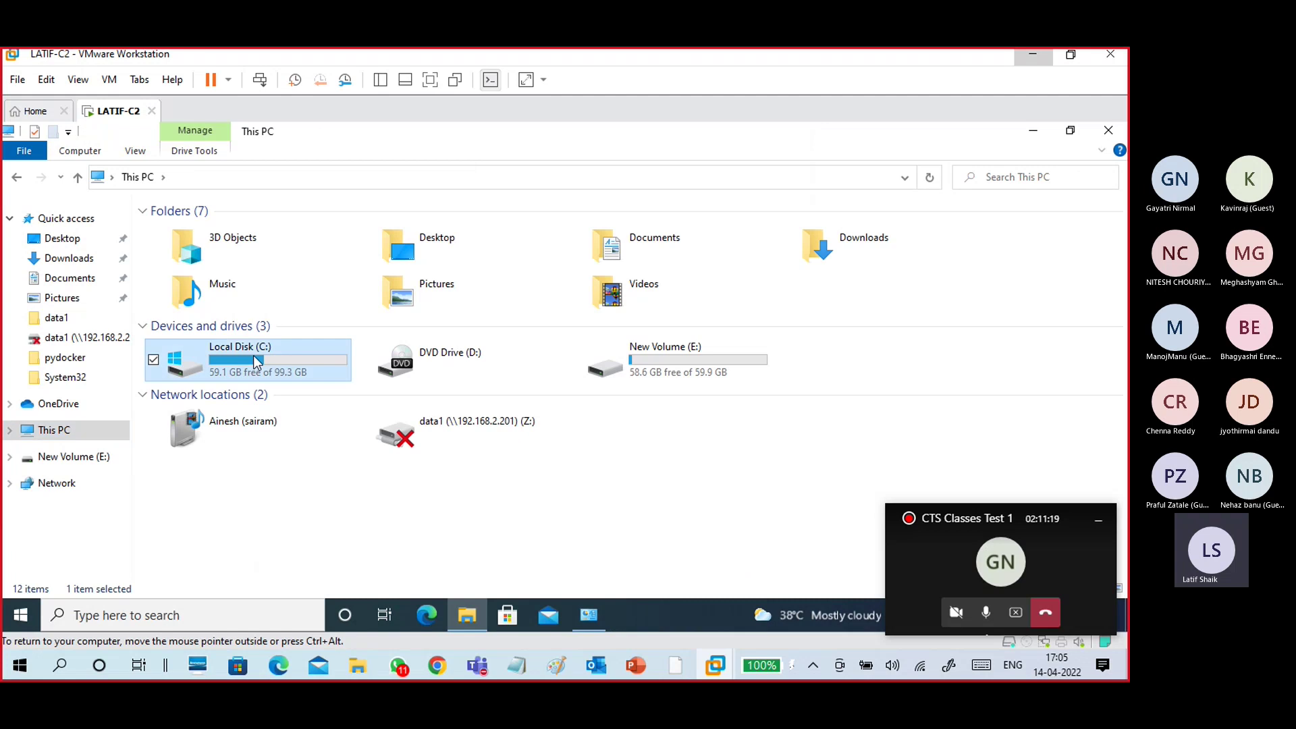
{"action": "double_click", "coordinate": [251, 353]}
{"action": "double_click", "coordinate": [217, 264]}
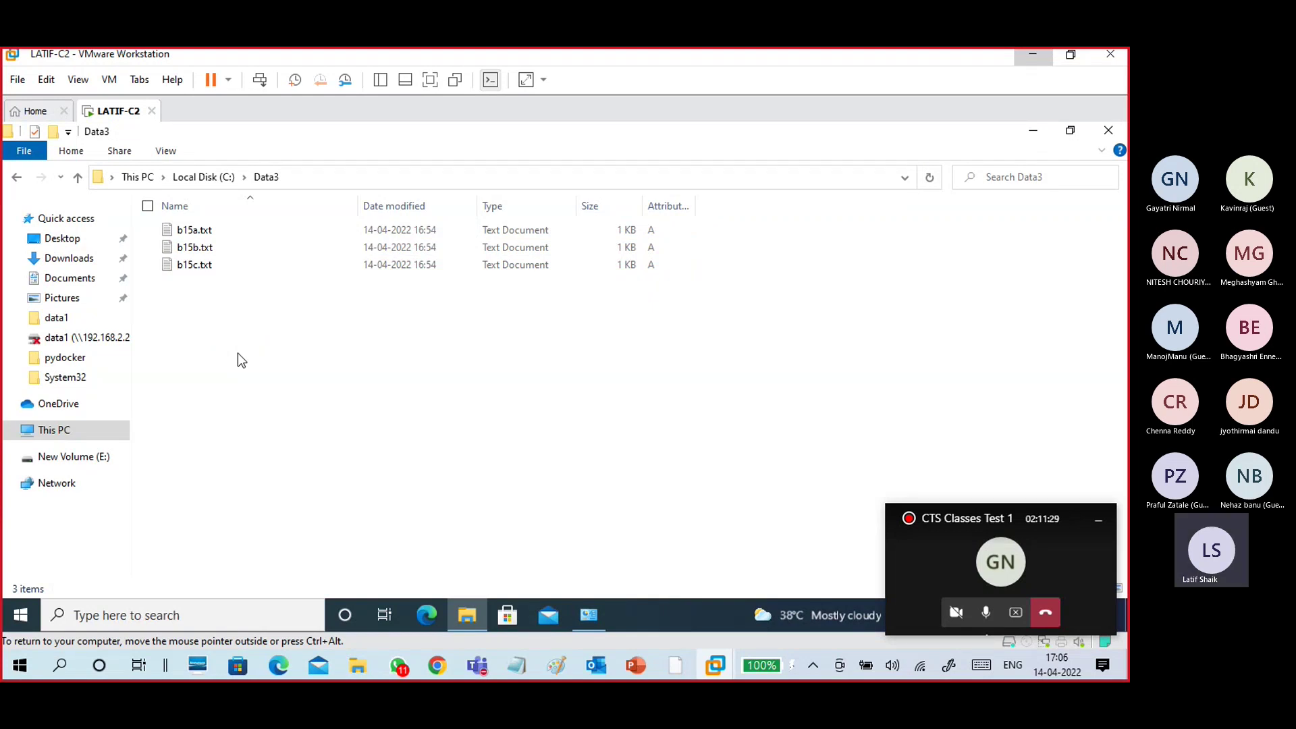
{"action": "left_click", "coordinate": [204, 177]}
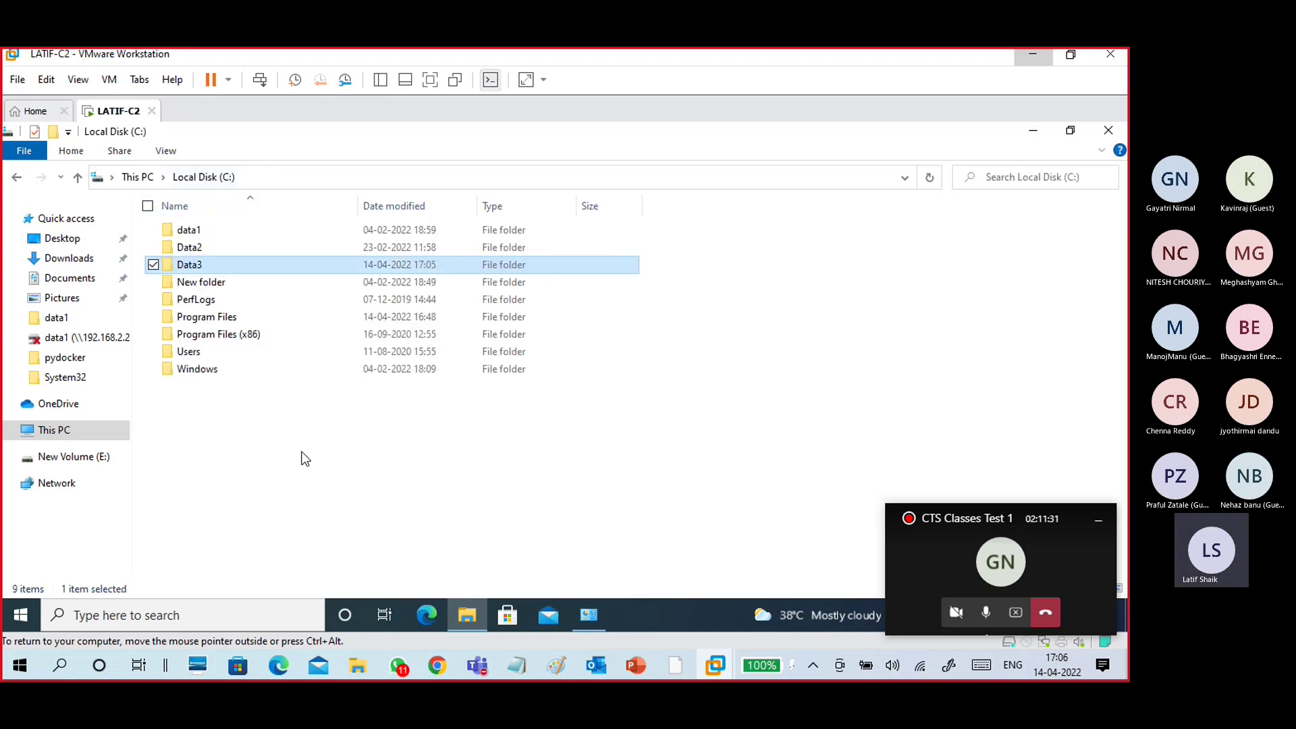
{"action": "double_click", "coordinate": [237, 269]}
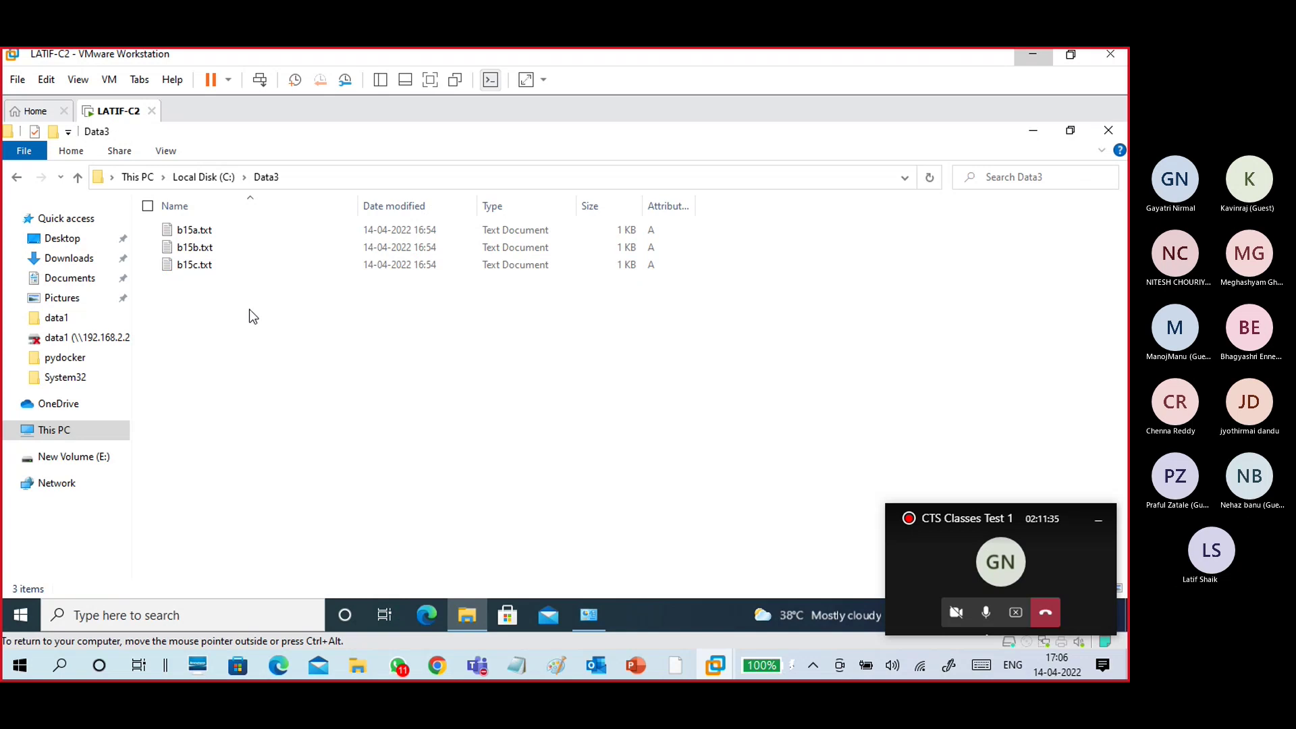
{"action": "double_click", "coordinate": [240, 250]}
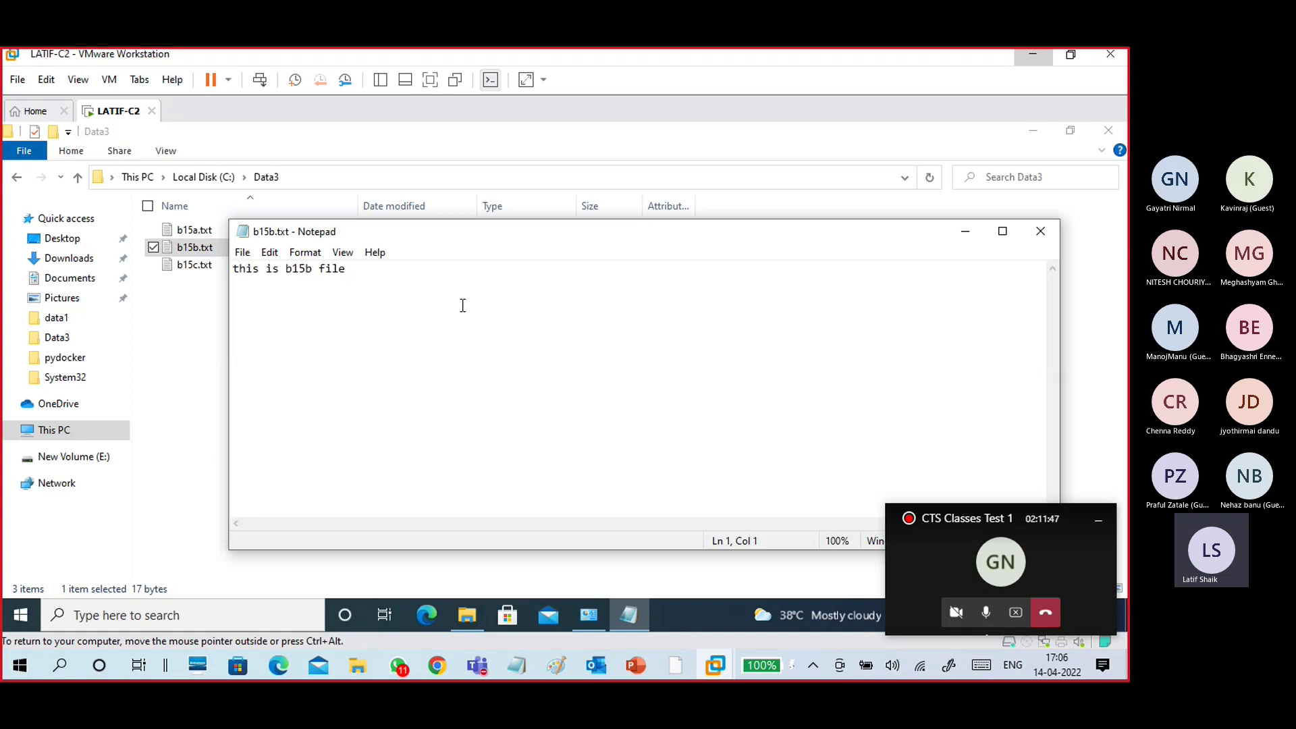
{"action": "left_click", "coordinate": [1039, 231]}
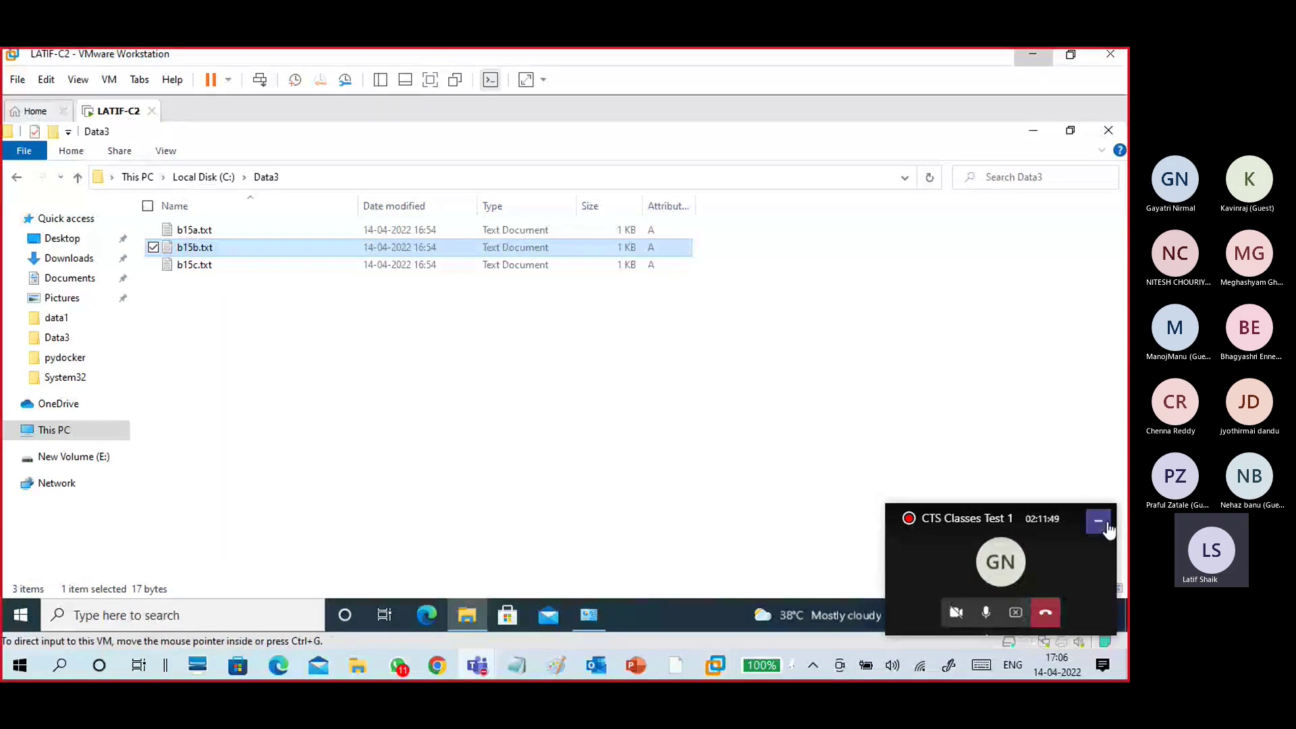
- Dismiss the hidden notification icons, return to Local Disk (C:), and close File Explorer
{"action": "left_click", "coordinate": [905, 613]}
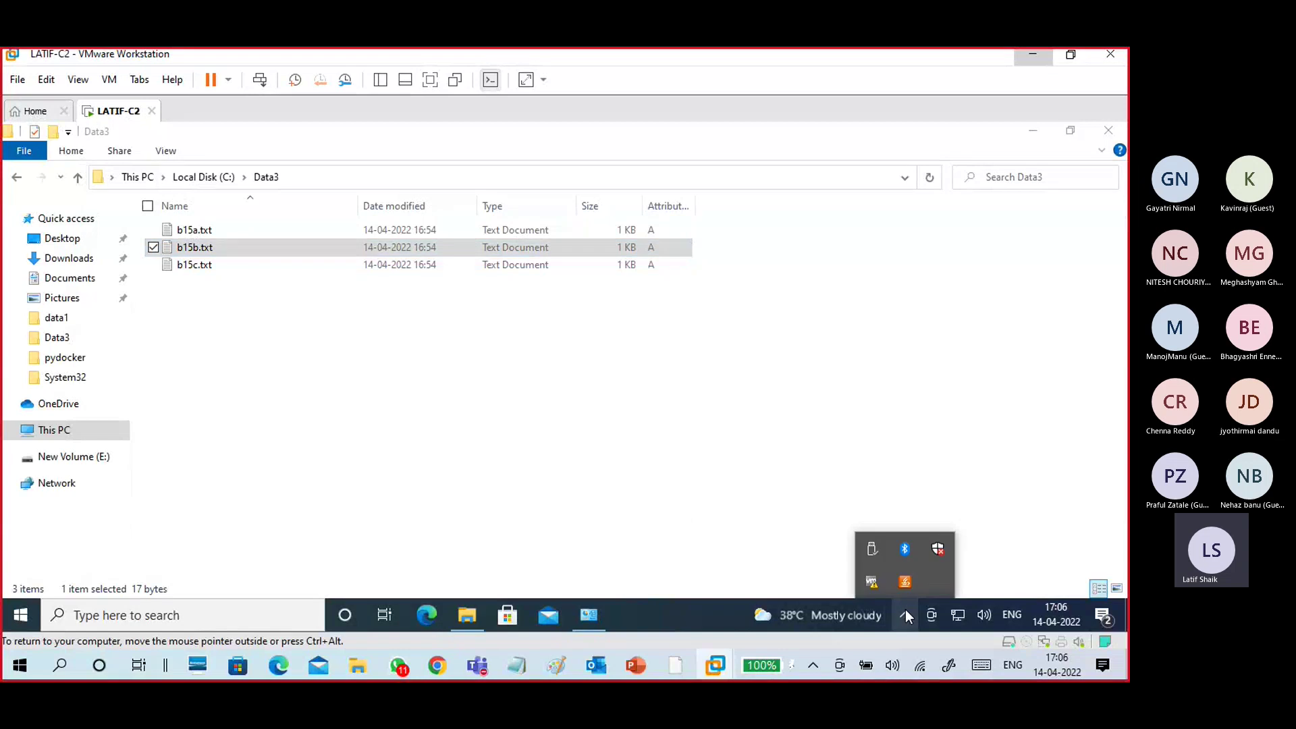
{"action": "left_click", "coordinate": [355, 337]}
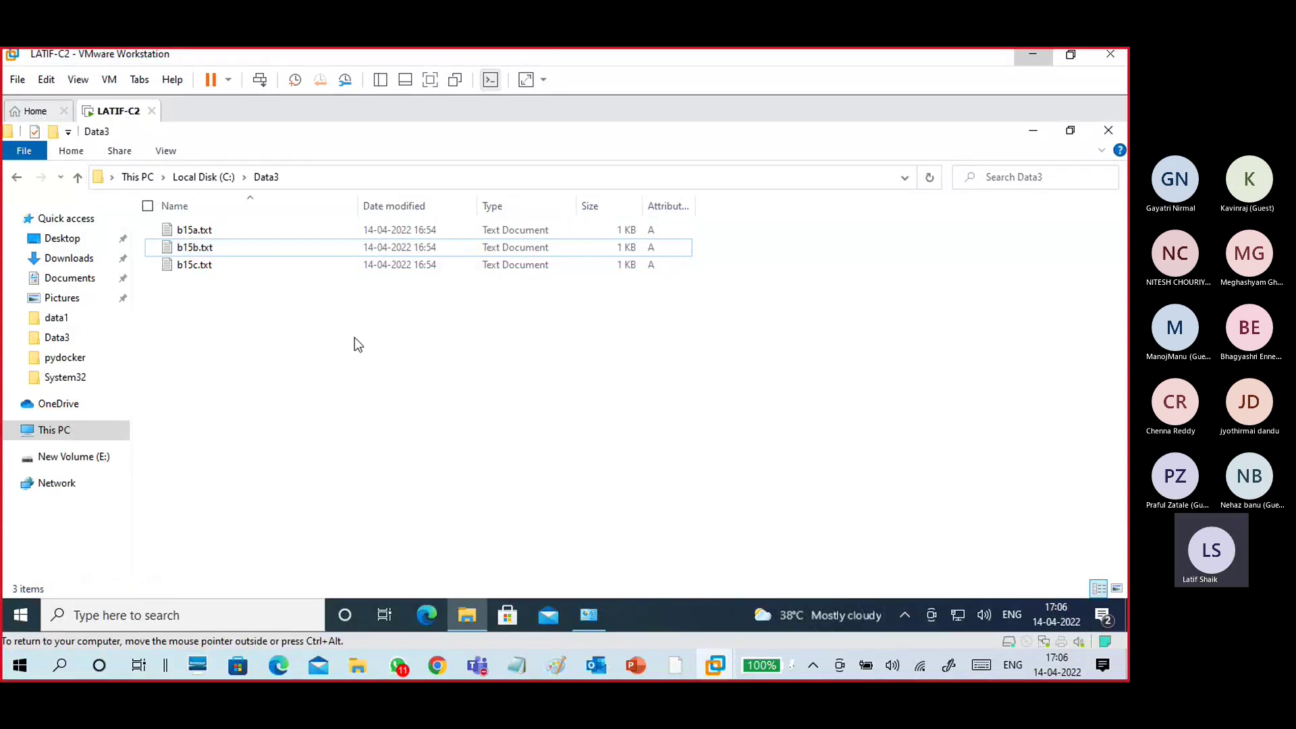
{"action": "left_click", "coordinate": [204, 177]}
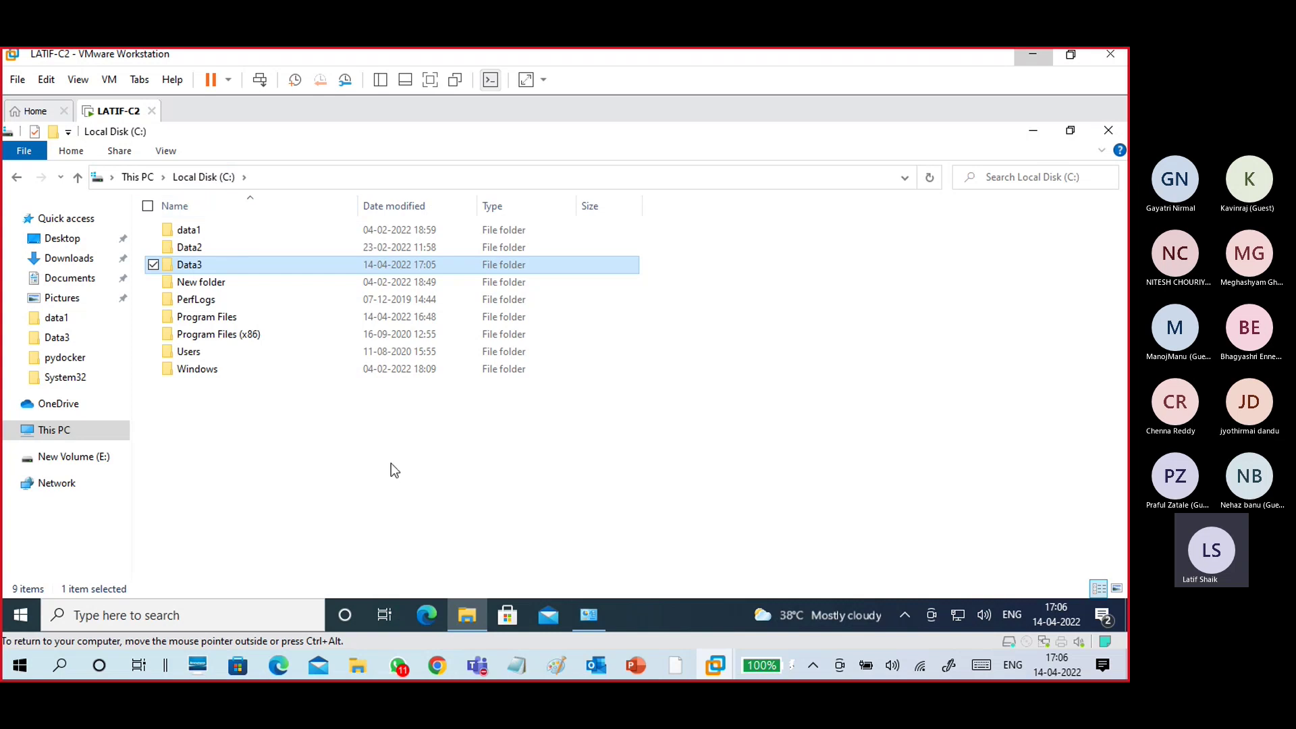
{"action": "left_click", "coordinate": [1106, 132]}
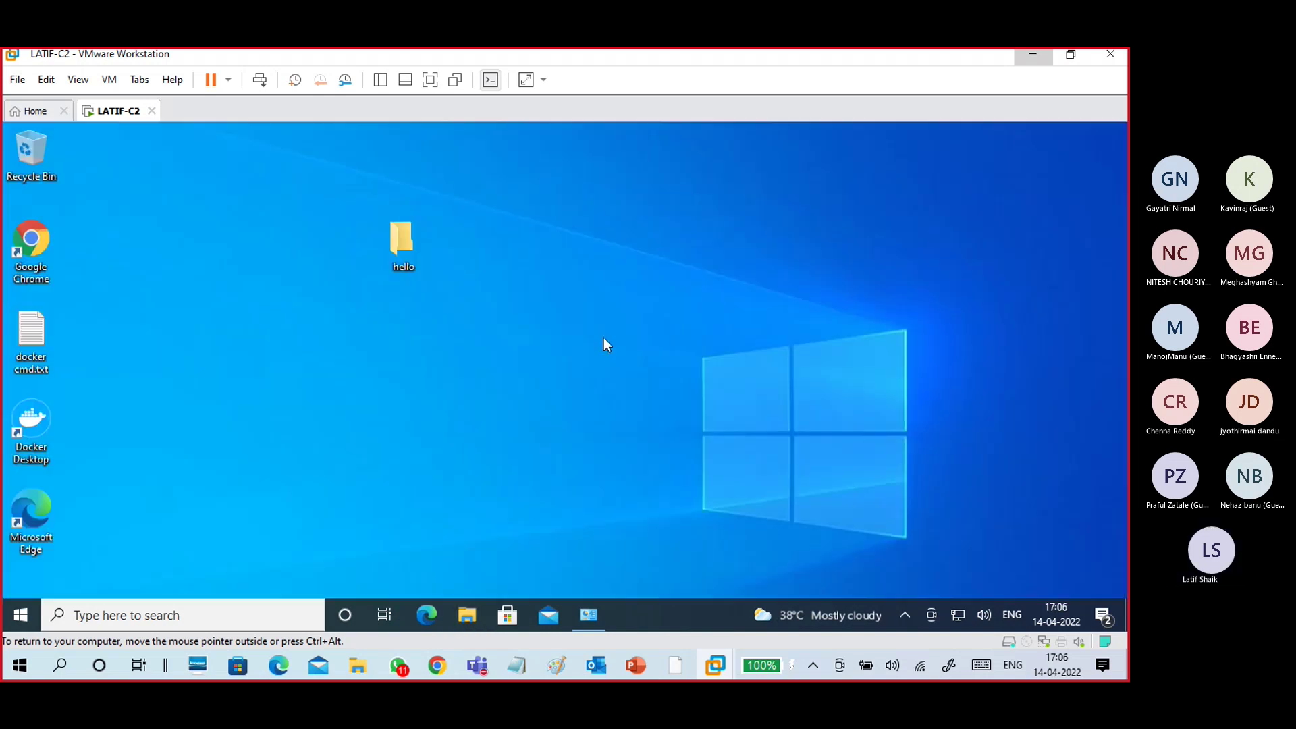
- Open the system repair disc dialog from Backup and Restore (Windows 7) and move it slightly higher
{"action": "left_click", "coordinate": [590, 617]}
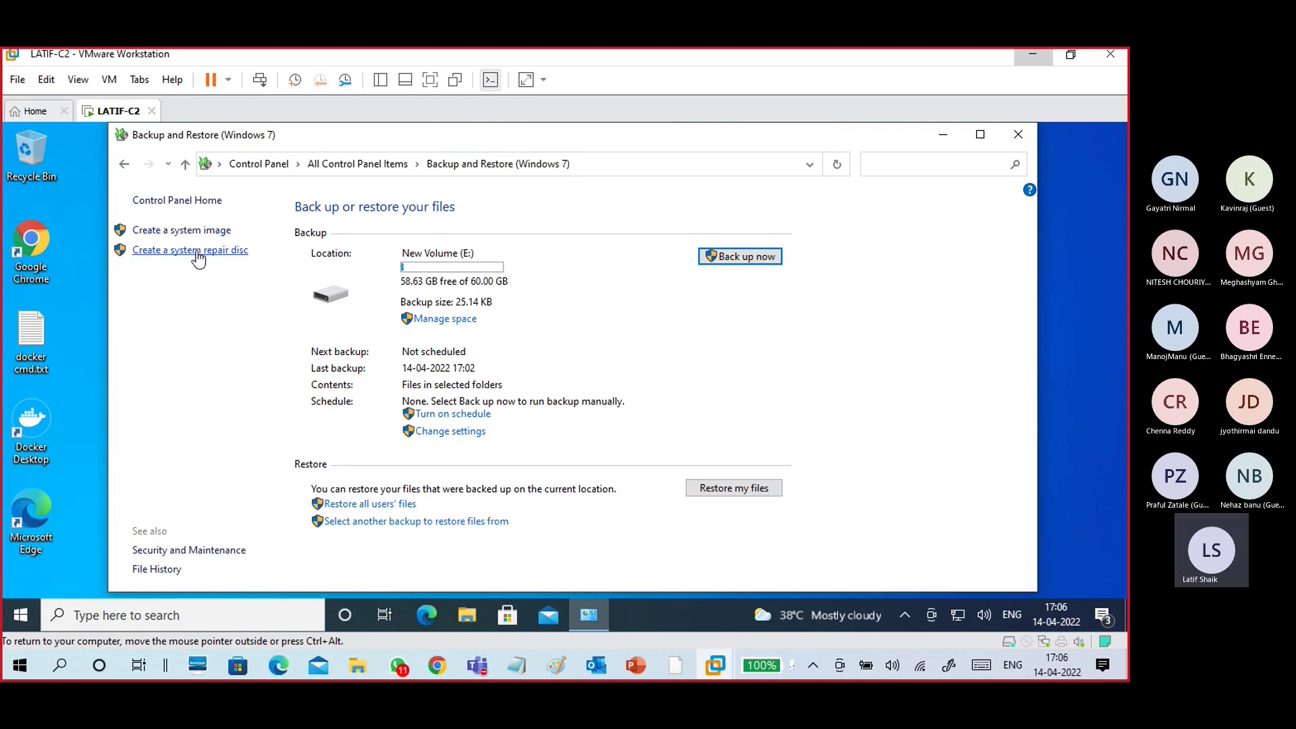
{"action": "left_click", "coordinate": [198, 259]}
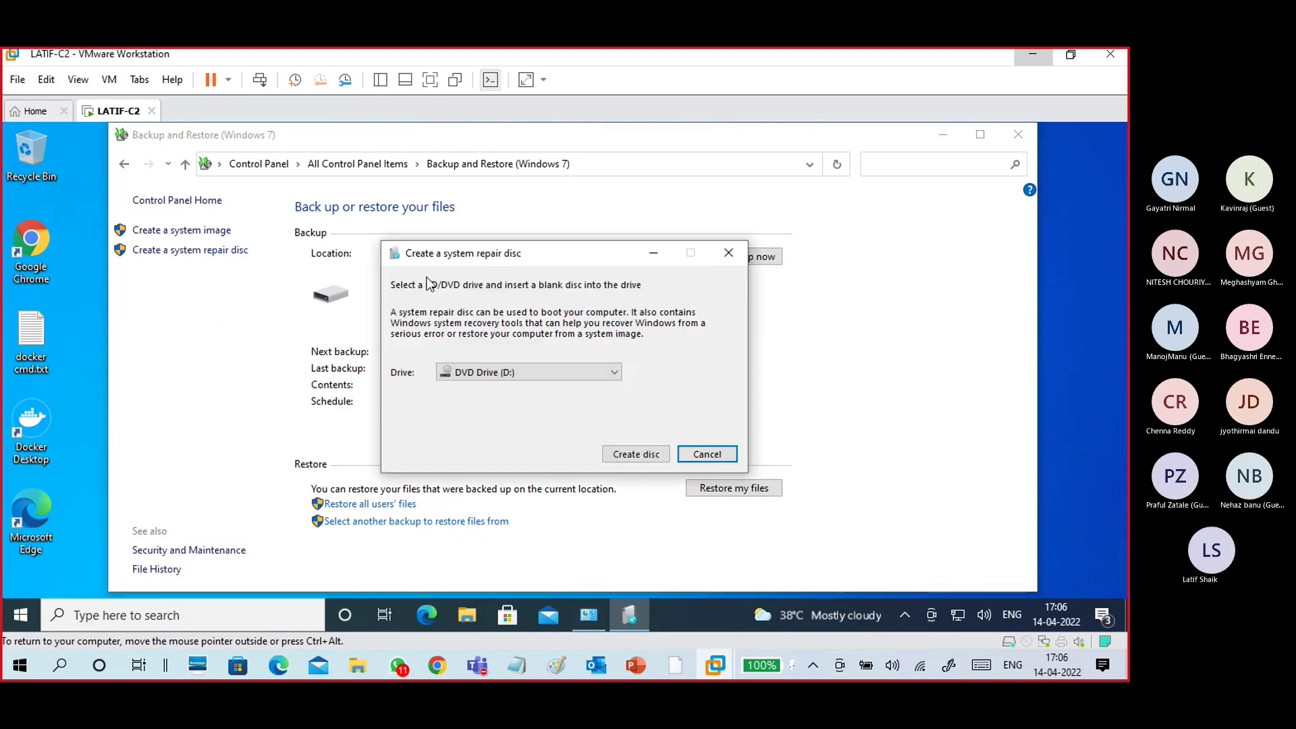
{"action": "left_click_drag", "start_coordinate": [440, 254], "coordinate": [437, 203]}
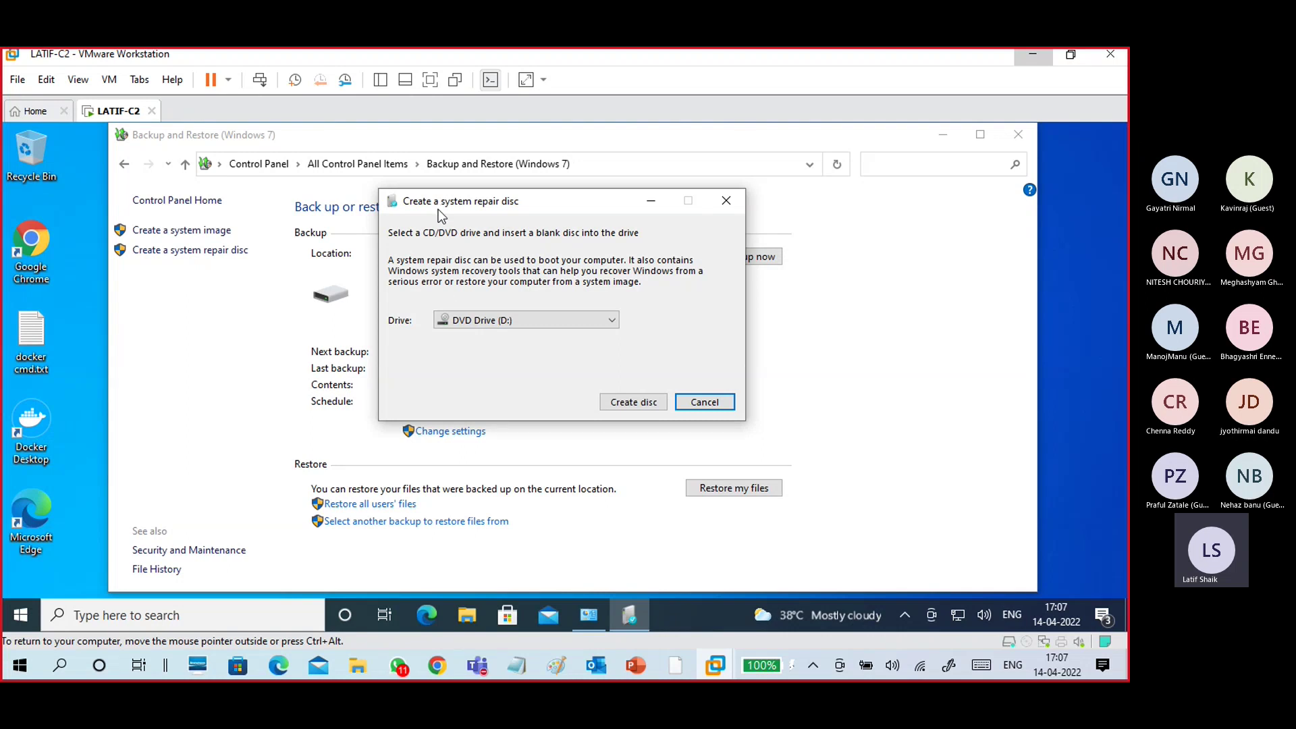
- Switch to the untitled Paint drawing and start a new picture without saving the old one
{"action": "mouse_move", "coordinate": [556, 665]}
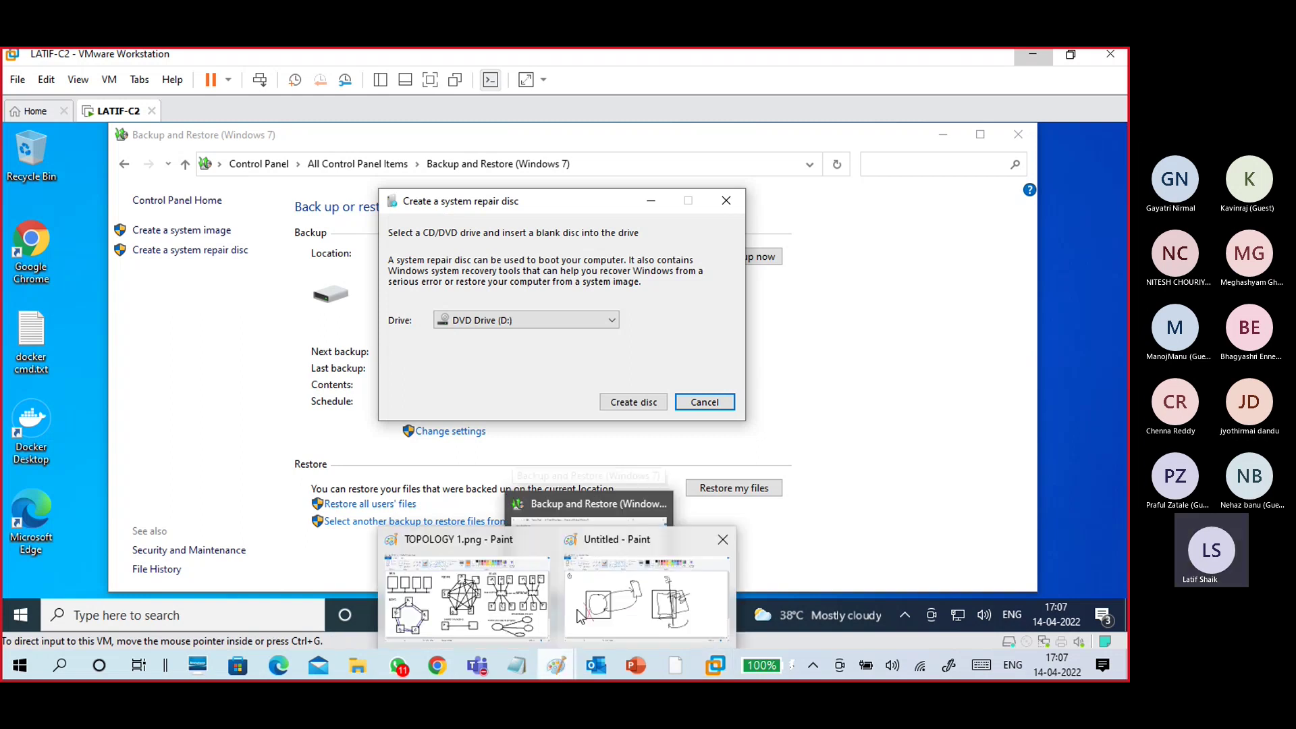
{"action": "left_click", "coordinate": [578, 614]}
{"action": "left_click", "coordinate": [25, 79]}
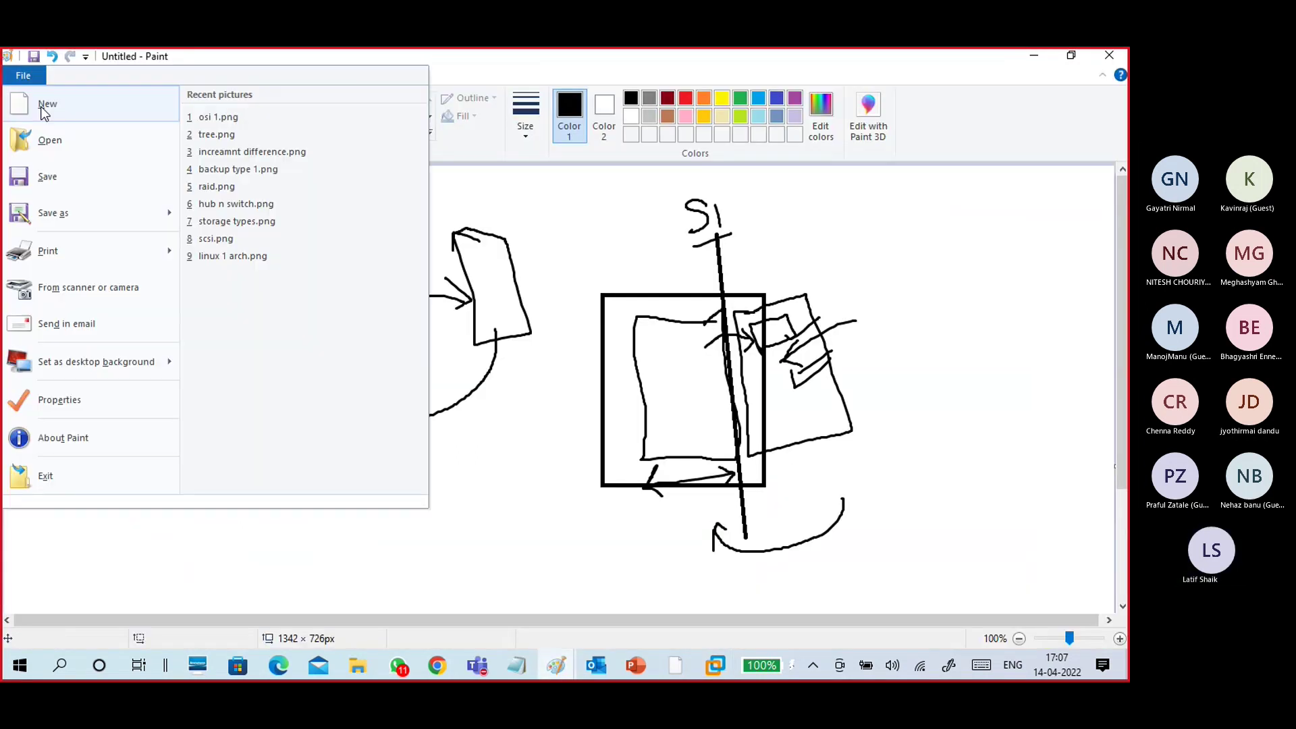
{"action": "left_click", "coordinate": [52, 109]}
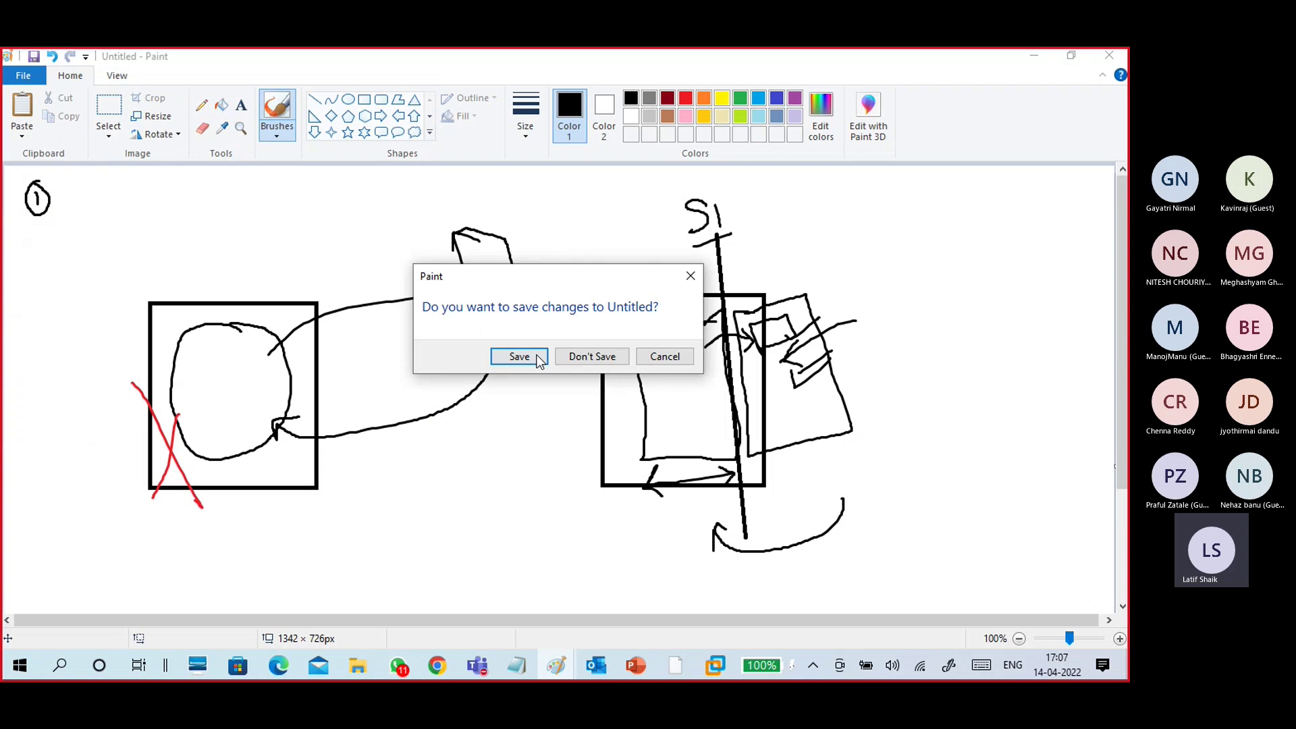
{"action": "left_click", "coordinate": [589, 356]}
- Draw a tall black rectangle about 224 × 299 px in the left half of the canvas and narrow it slightly
{"action": "left_click", "coordinate": [364, 102]}
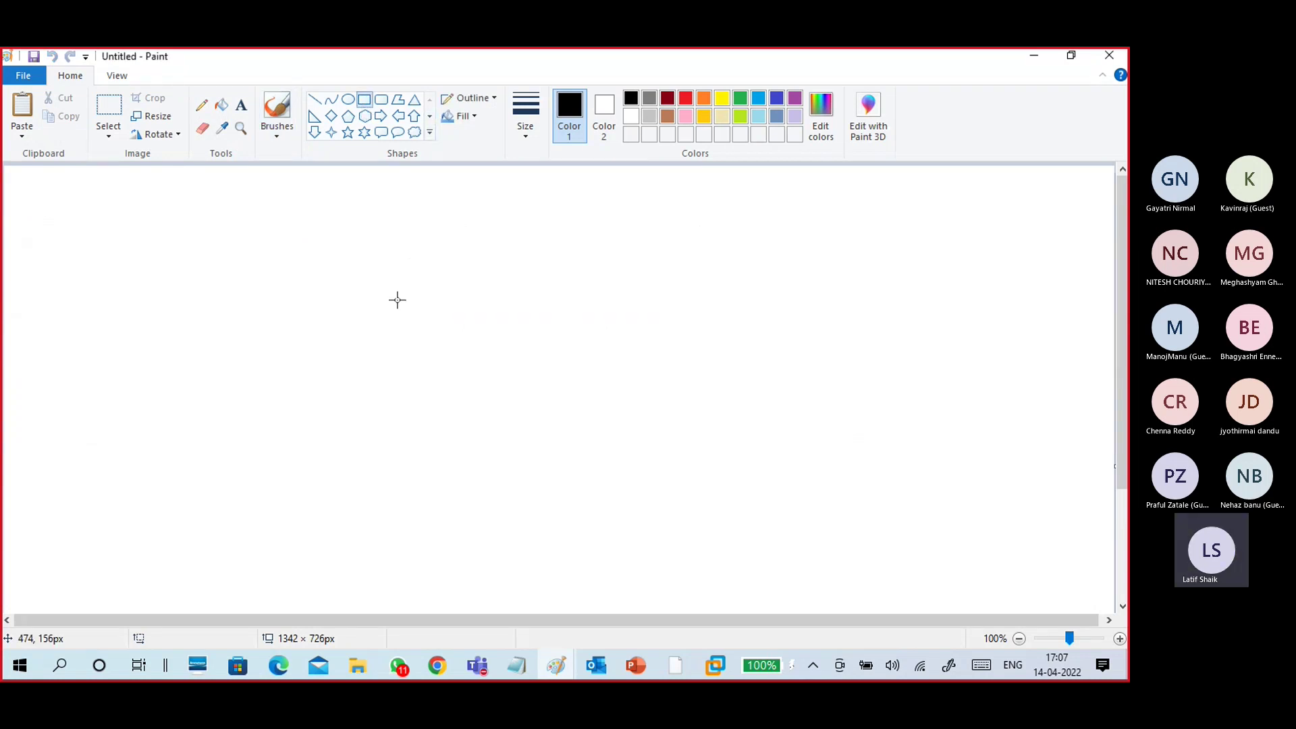
{"action": "mouse_move", "coordinate": [274, 298]}
{"action": "left_mouse_down"}
{"action": "mouse_move", "coordinate": [440, 435]}
{"action": "mouse_move", "coordinate": [438, 533]}
{"action": "mouse_move", "coordinate": [463, 527]}
{"action": "mouse_move", "coordinate": [460, 547]}
{"action": "left_mouse_up"}
{"action": "left_click_drag", "start_coordinate": [394, 476], "coordinate": [382, 468]}
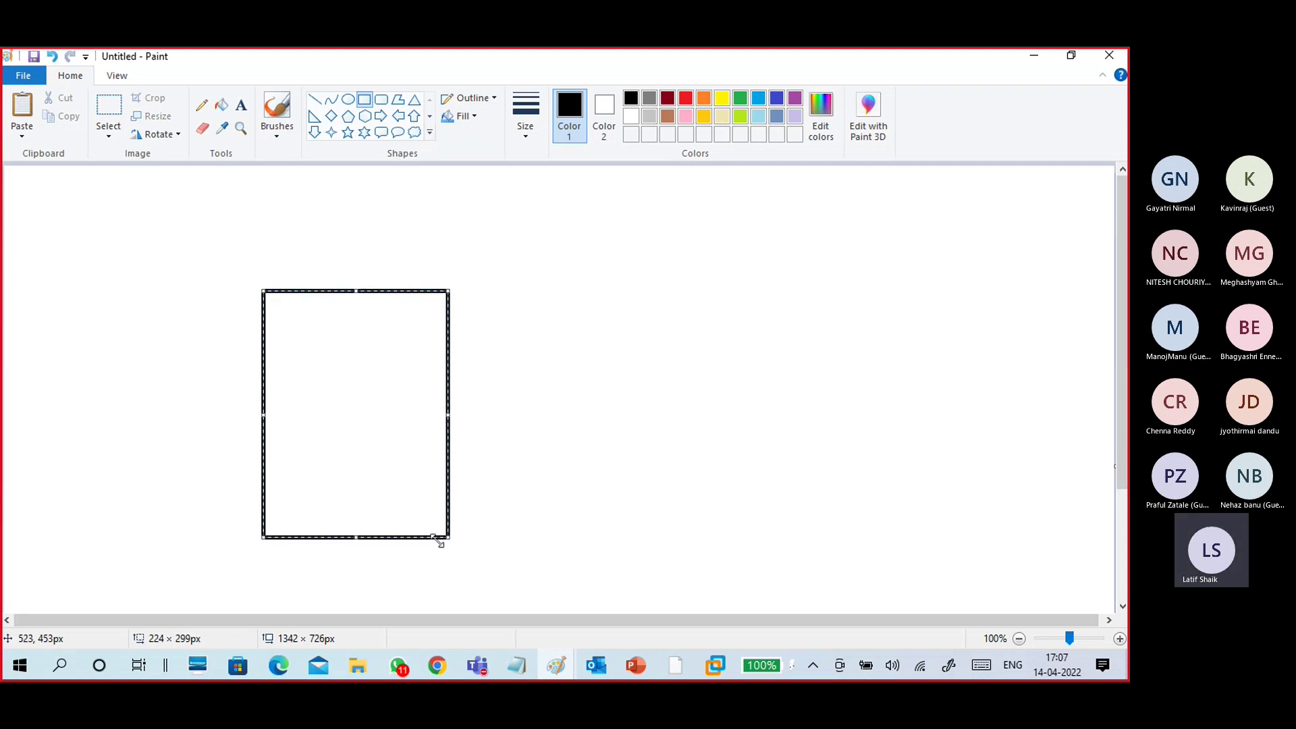
{"action": "left_click_drag", "start_coordinate": [448, 537], "coordinate": [440, 538]}
{"action": "left_click", "coordinate": [520, 322]}
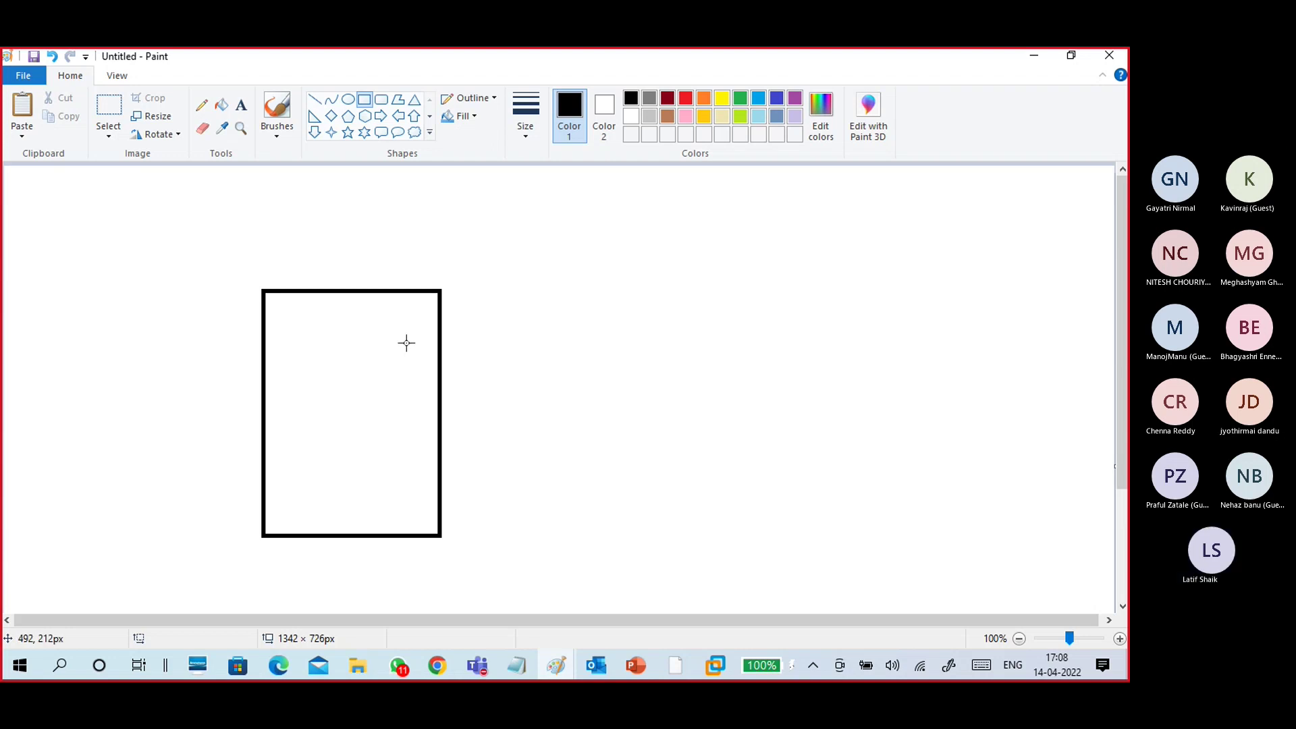
- Inside the tall rectangle, draw an ellipse about 152 × 59 px near its top and a rectangle about 167 × 131 px below
{"action": "left_click", "coordinate": [349, 100]}
{"action": "mouse_move", "coordinate": [369, 313]}
{"action": "left_mouse_down"}
{"action": "mouse_move", "coordinate": [498, 366]}
{"action": "mouse_move", "coordinate": [526, 329]}
{"action": "mouse_move", "coordinate": [390, 330]}
{"action": "left_mouse_up"}
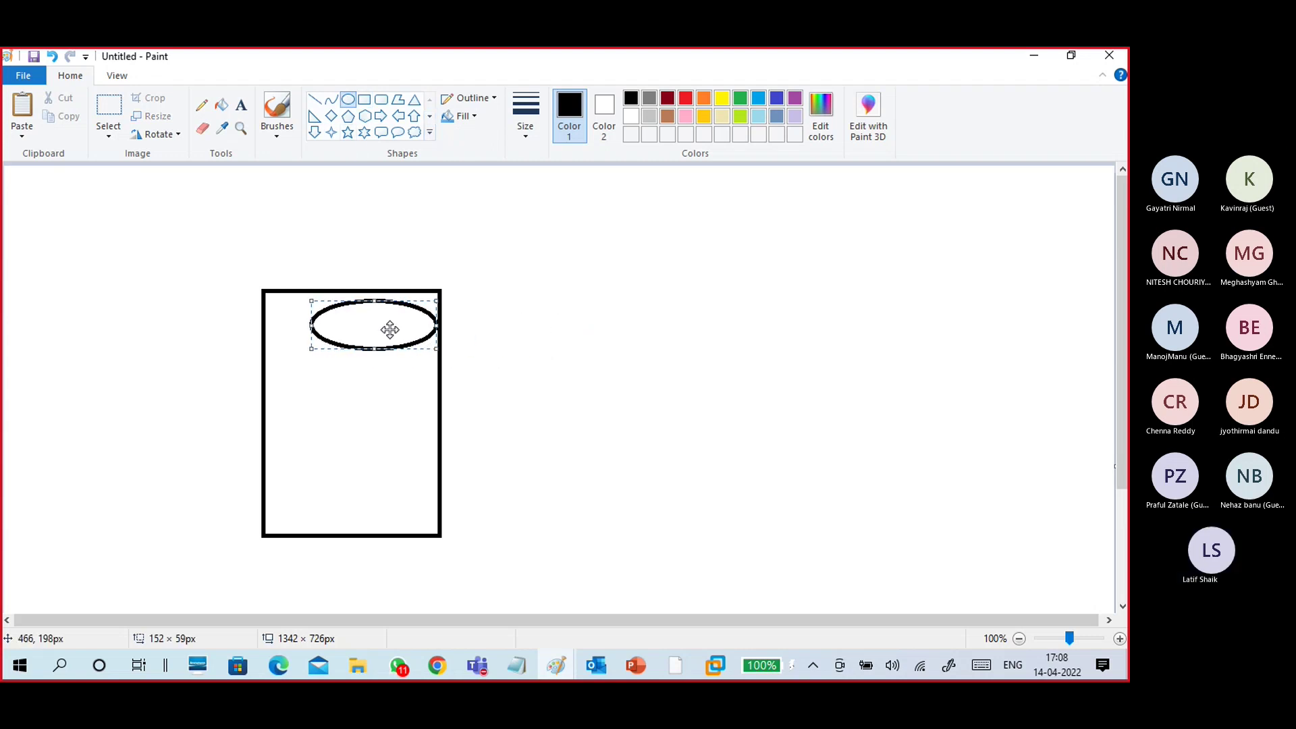
{"action": "left_click", "coordinate": [412, 415]}
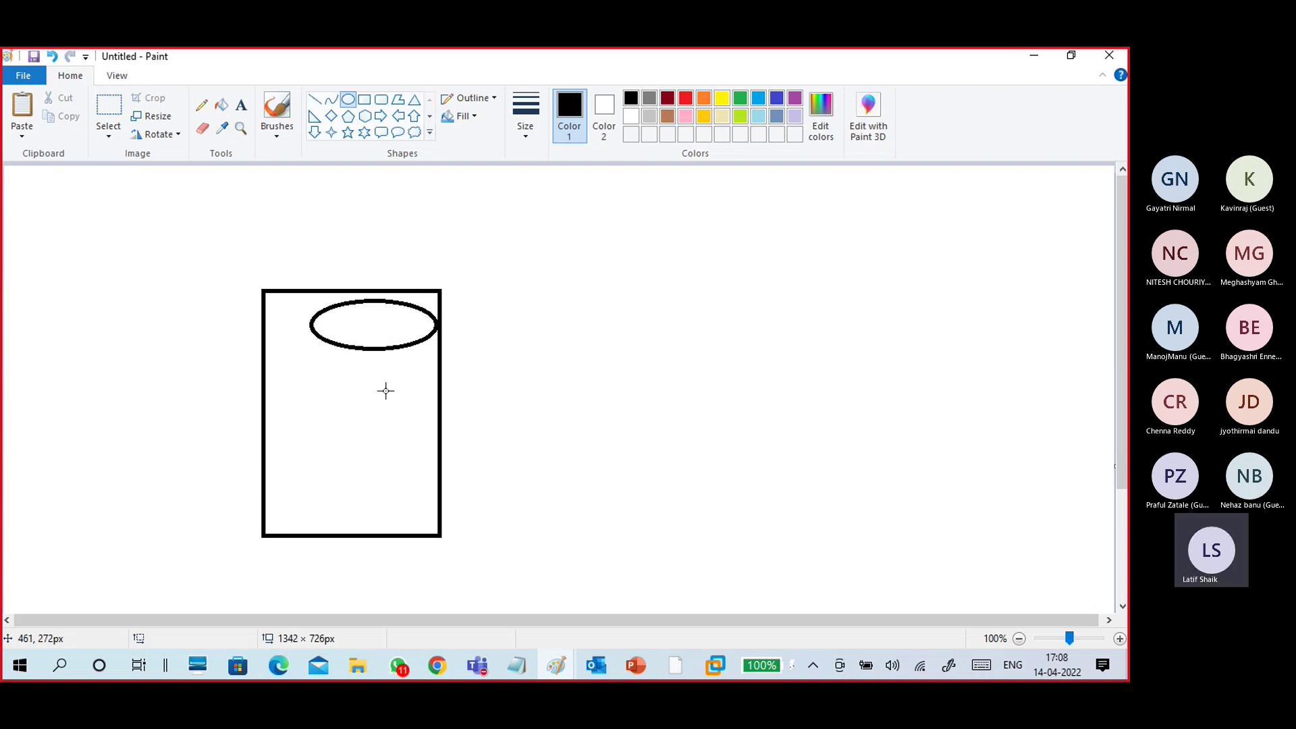
{"action": "left_click", "coordinate": [364, 100]}
{"action": "left_click_drag", "start_coordinate": [287, 368], "coordinate": [426, 476]}
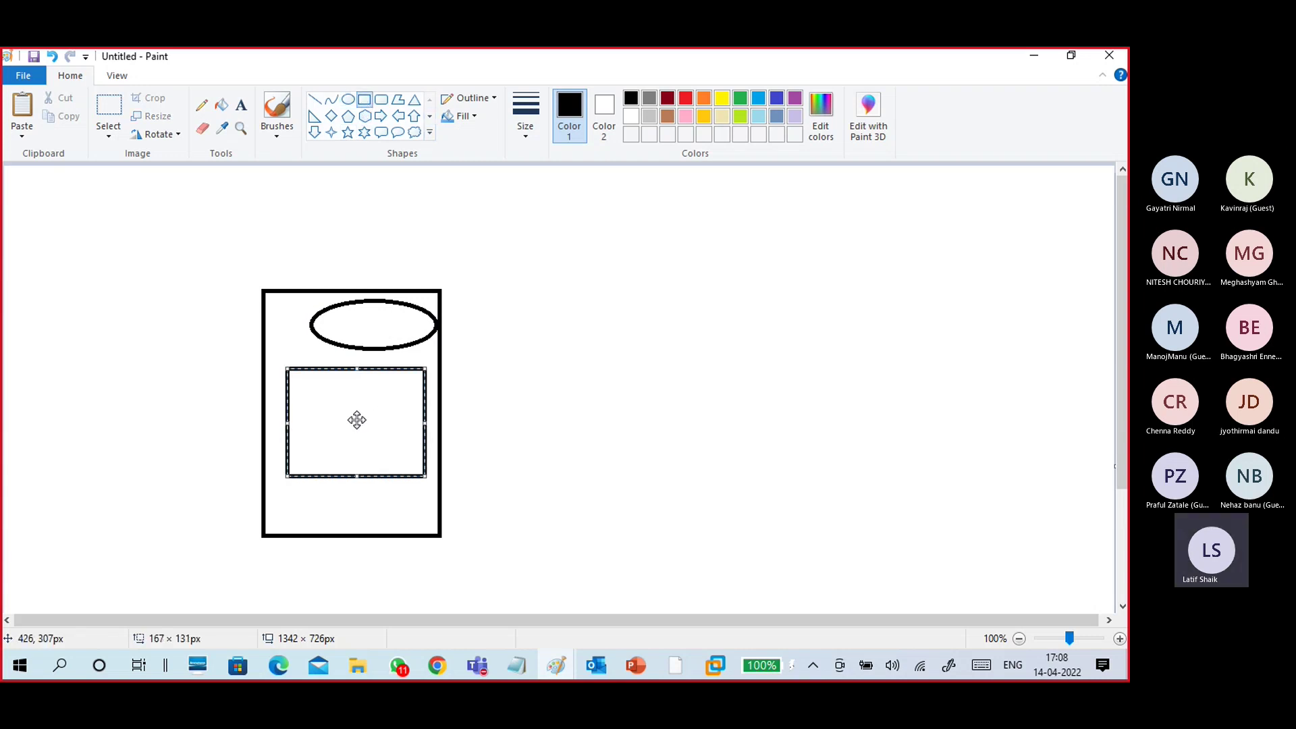
- With a brush, draw a short line with an upward arrow at the inner rectangle's lower edge and a circled 1 above the sketch
{"action": "left_click", "coordinate": [519, 394]}
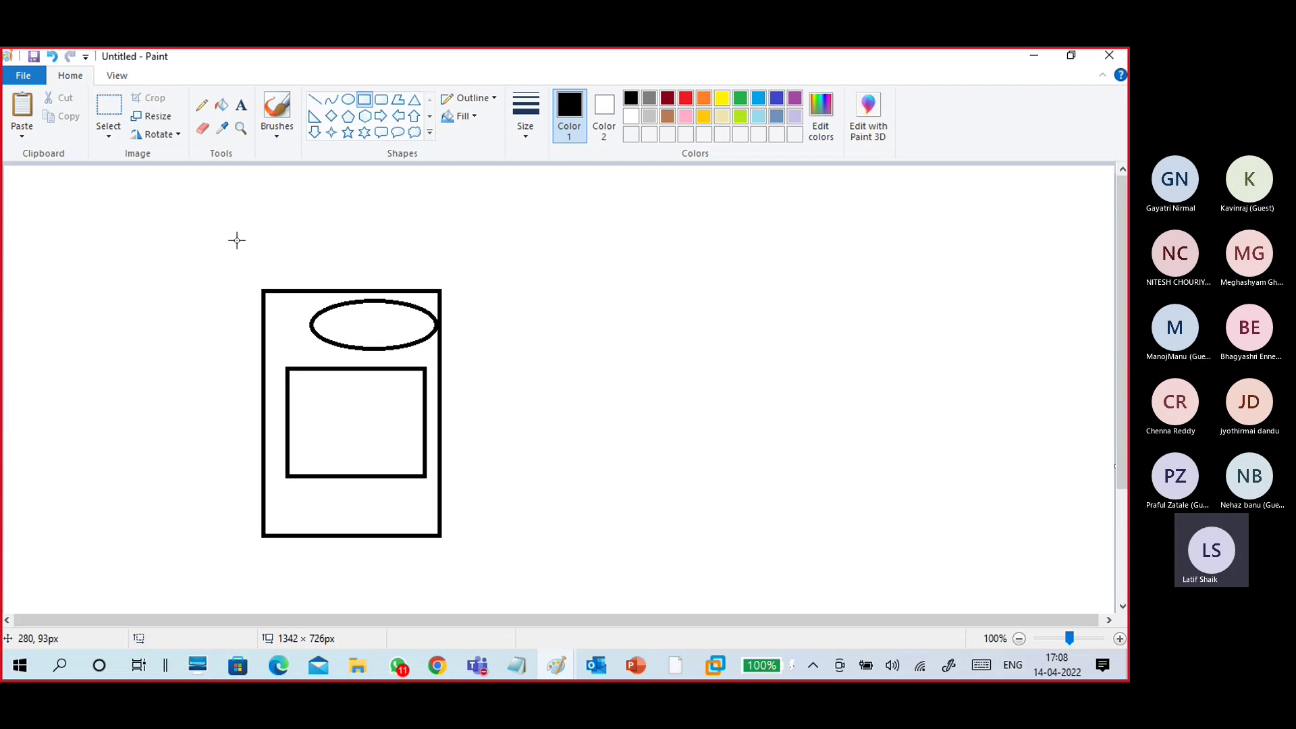
{"action": "left_click", "coordinate": [277, 135]}
{"action": "left_click", "coordinate": [189, 167]}
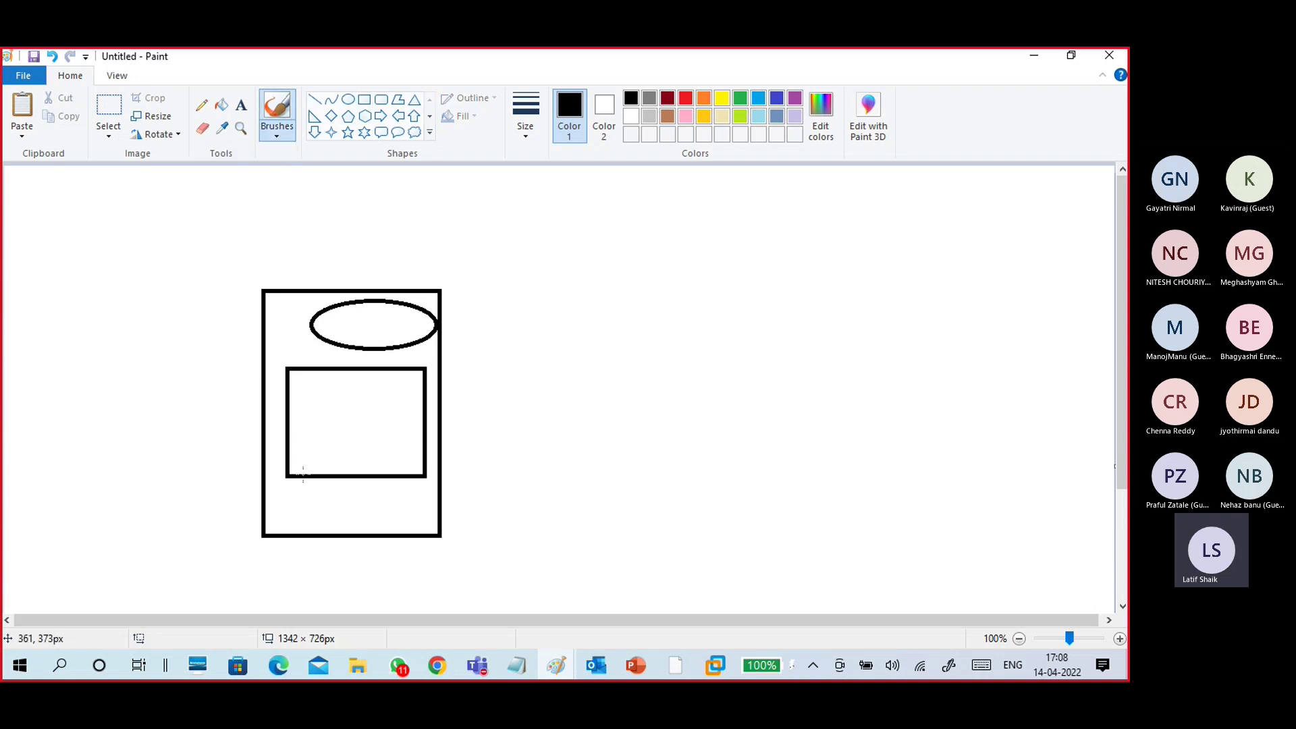
{"action": "left_click_drag", "start_coordinate": [297, 463], "coordinate": [341, 461]}
{"action": "mouse_move", "coordinate": [328, 466]}
{"action": "left_mouse_down"}
{"action": "mouse_move", "coordinate": [330, 491]}
{"action": "mouse_move", "coordinate": [334, 476]}
{"action": "left_mouse_up"}
{"action": "mouse_move", "coordinate": [188, 221]}
{"action": "left_mouse_down"}
{"action": "mouse_move", "coordinate": [193, 244]}
{"action": "mouse_move", "coordinate": [181, 230]}
{"action": "mouse_move", "coordinate": [214, 237]}
{"action": "mouse_move", "coordinate": [180, 214]}
{"action": "left_mouse_up"}
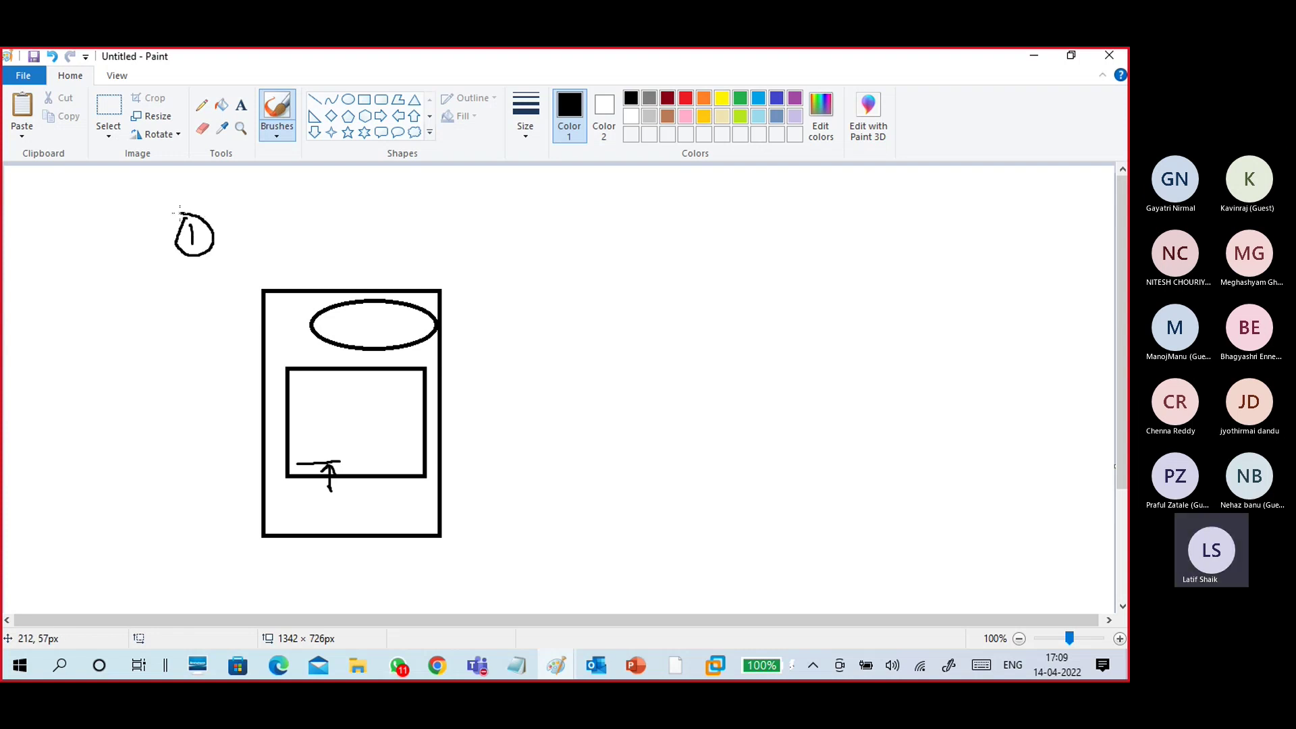
- Mark a red X in the ellipse and draw a second tall black rectangle about 226 × 306 px beside the first one
{"action": "left_click", "coordinate": [685, 98]}
{"action": "mouse_move", "coordinate": [413, 320]}
{"action": "left_mouse_down"}
{"action": "mouse_move", "coordinate": [432, 336]}
{"action": "mouse_move", "coordinate": [403, 339]}
{"action": "left_mouse_up"}
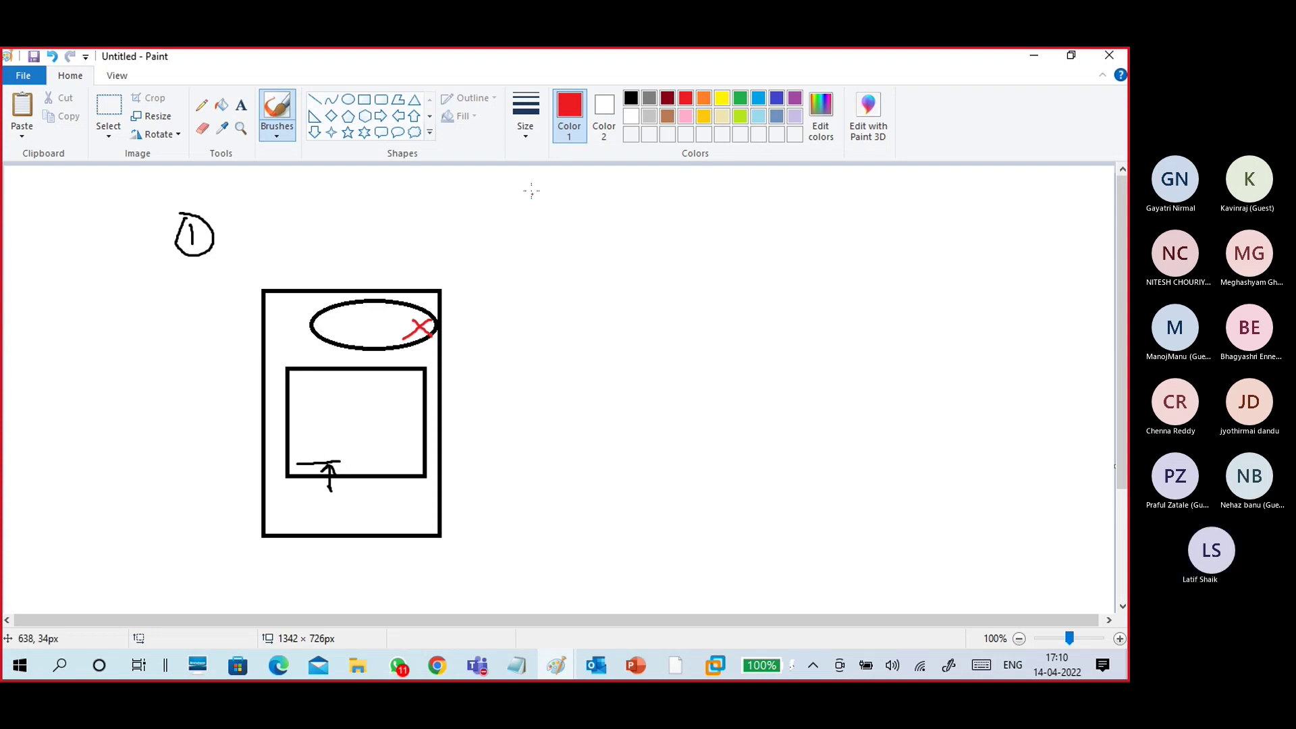
{"action": "left_click", "coordinate": [365, 100]}
{"action": "mouse_move", "coordinate": [561, 285]}
{"action": "left_mouse_down"}
{"action": "mouse_move", "coordinate": [654, 371]}
{"action": "mouse_move", "coordinate": [748, 537]}
{"action": "left_mouse_up"}
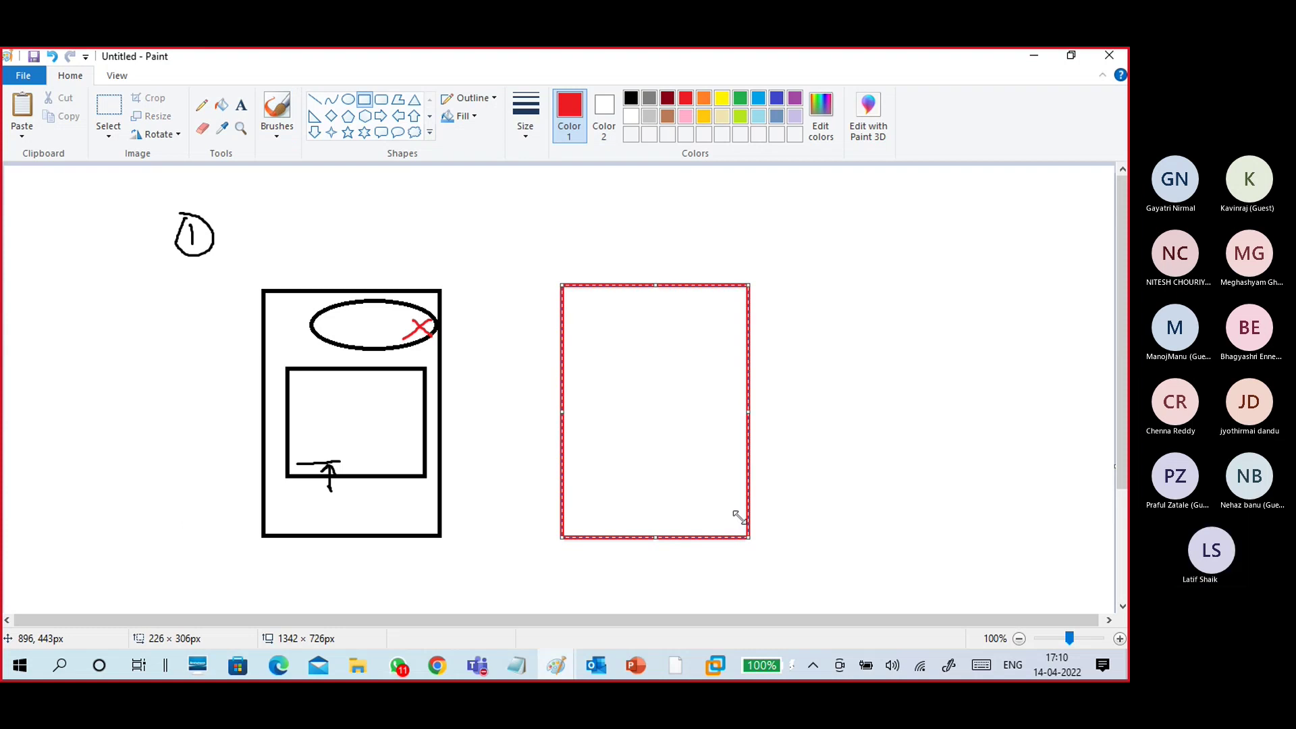
{"action": "left_click", "coordinate": [632, 100]}
{"action": "left_click", "coordinate": [547, 257]}
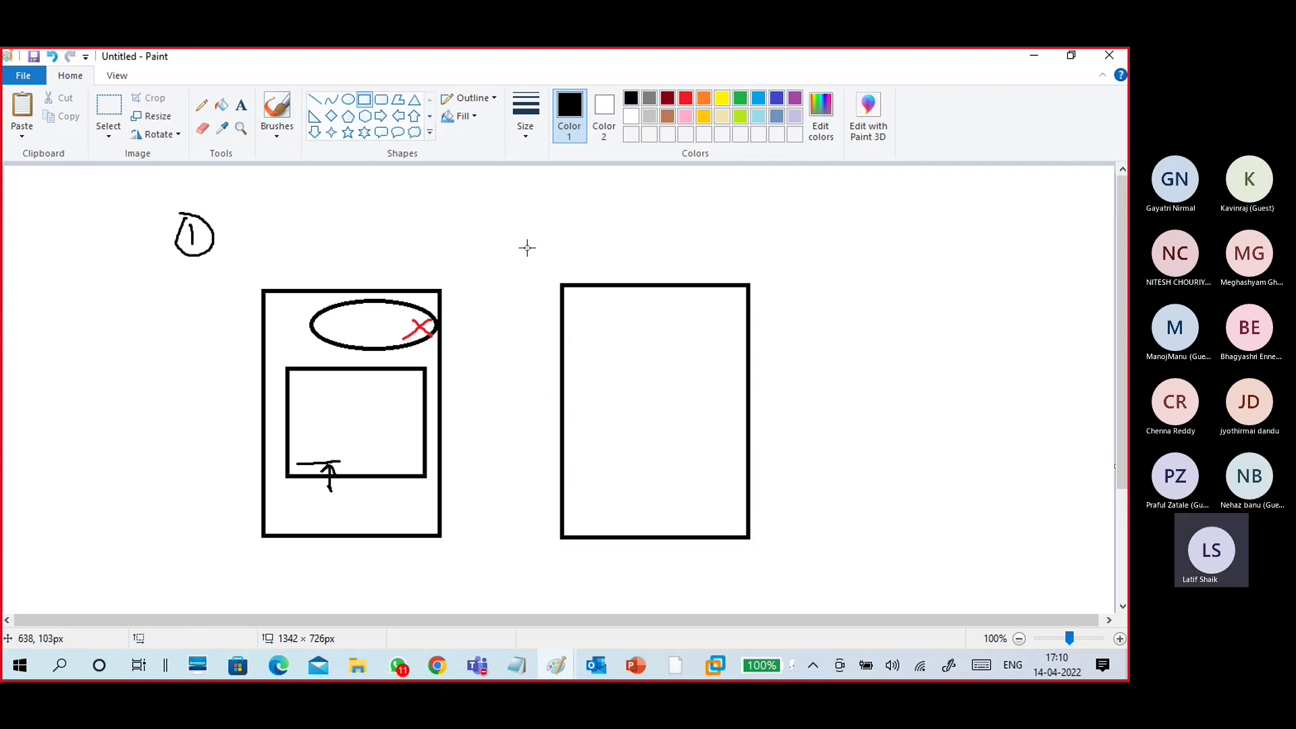
- Switch back to the virtual machine, check the drive choices for the system repair disc and close the dialog without creating a disc
{"action": "left_click", "coordinate": [286, 132]}
{"action": "left_click", "coordinate": [348, 100]}
{"action": "left_click", "coordinate": [1035, 55]}
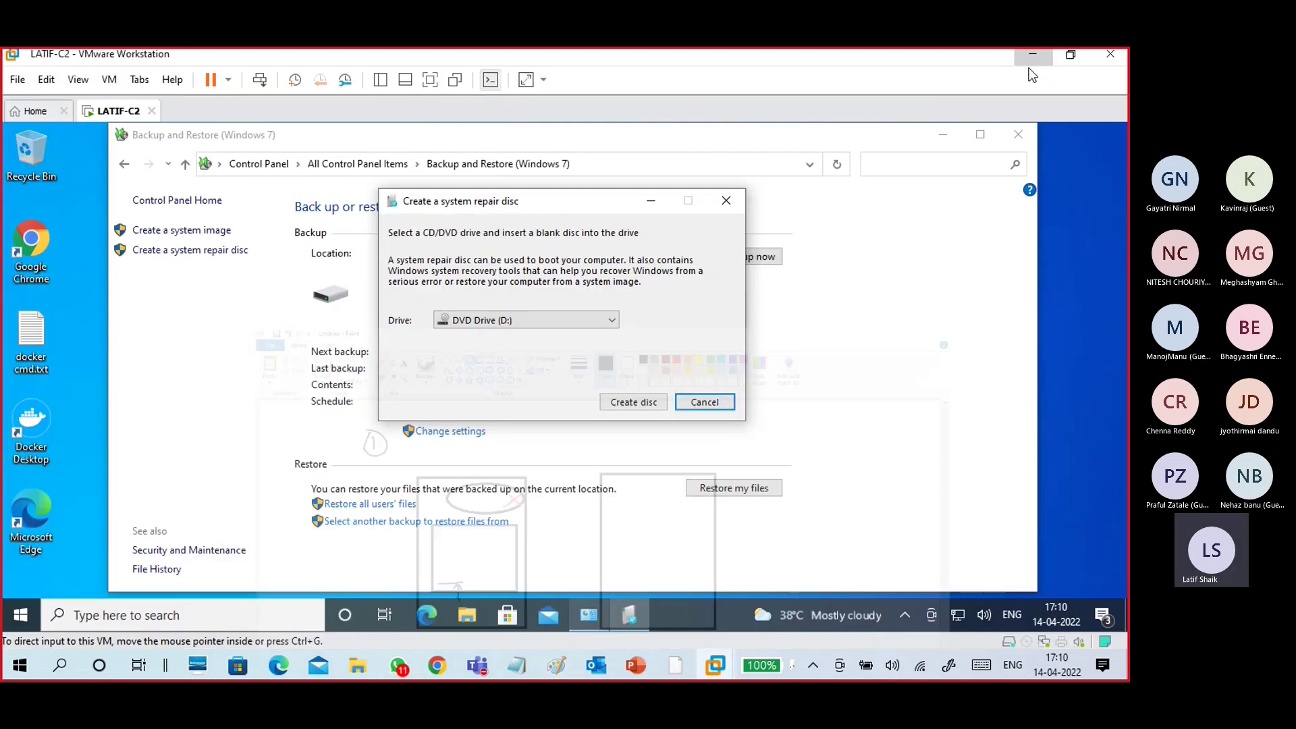
{"action": "mouse_move", "coordinate": [468, 207]}
{"action": "left_mouse_down"}
{"action": "mouse_move", "coordinate": [483, 213]}
{"action": "mouse_move", "coordinate": [458, 216]}
{"action": "left_mouse_up"}
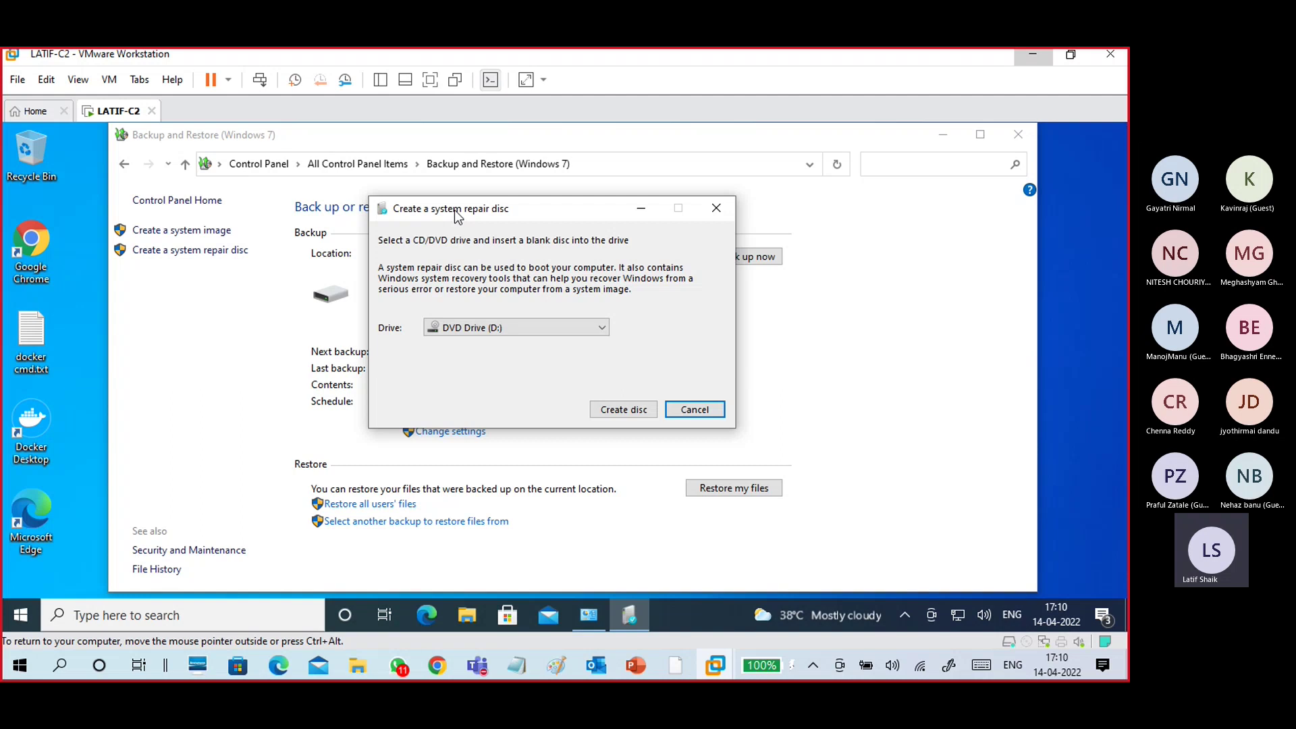
{"action": "left_click", "coordinate": [538, 331]}
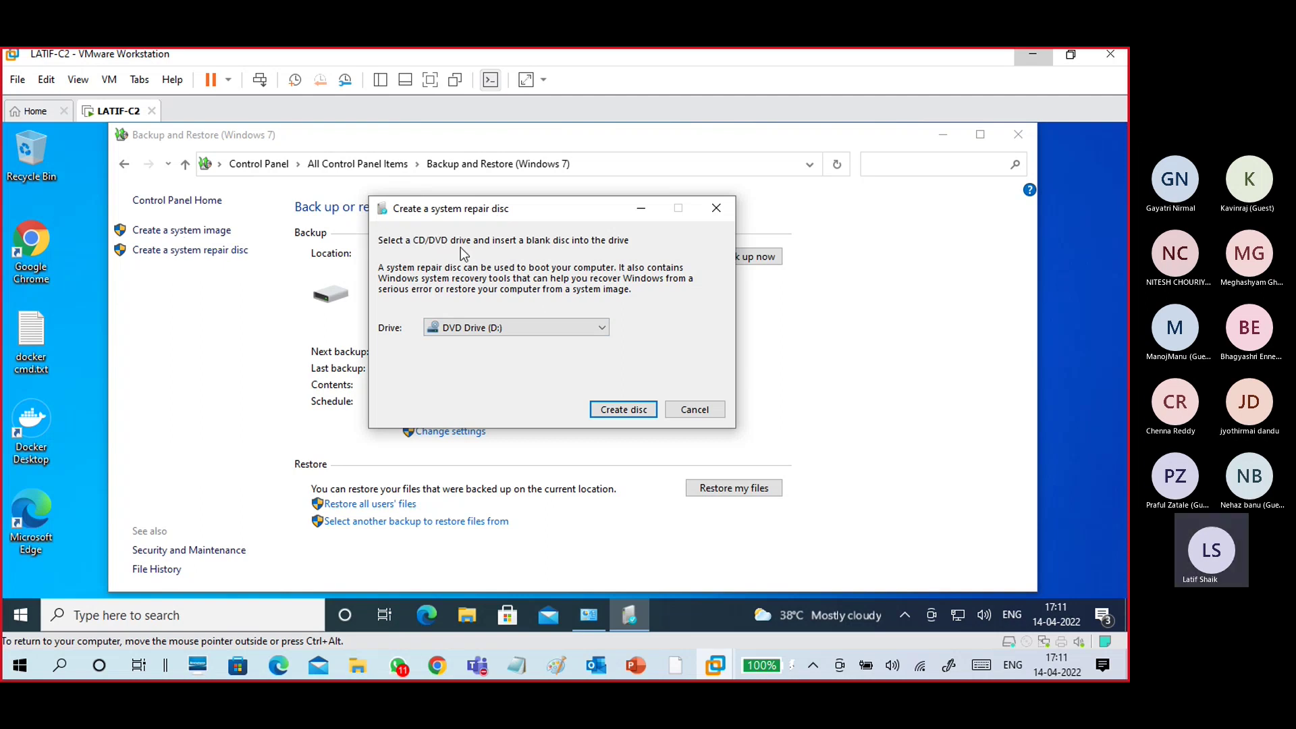
{"action": "left_click", "coordinate": [549, 325]}
{"action": "left_click", "coordinate": [545, 346]}
{"action": "left_click", "coordinate": [694, 409]}
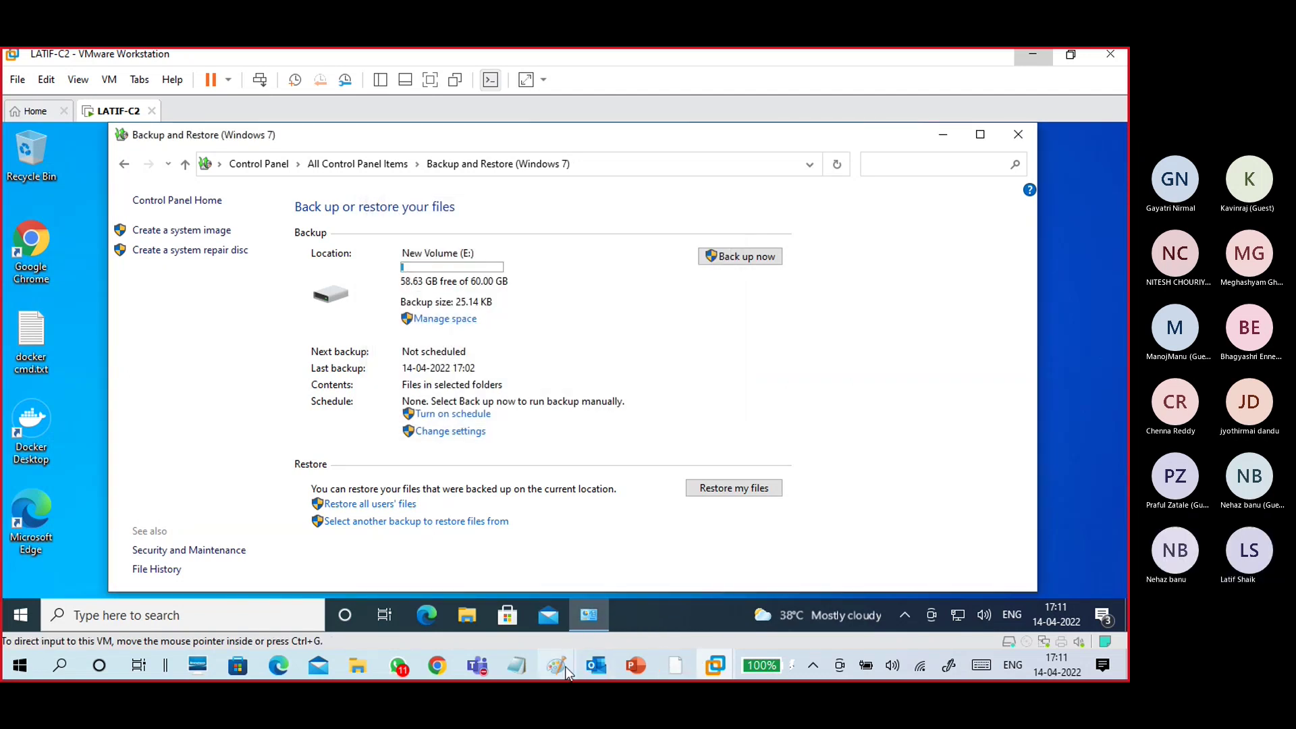
- Return to the untitled Paint drawing and try an ellipse about 127 × 38 px near the top of the second tall rectangle
{"action": "mouse_move", "coordinate": [556, 665]}
{"action": "left_click", "coordinate": [638, 608]}
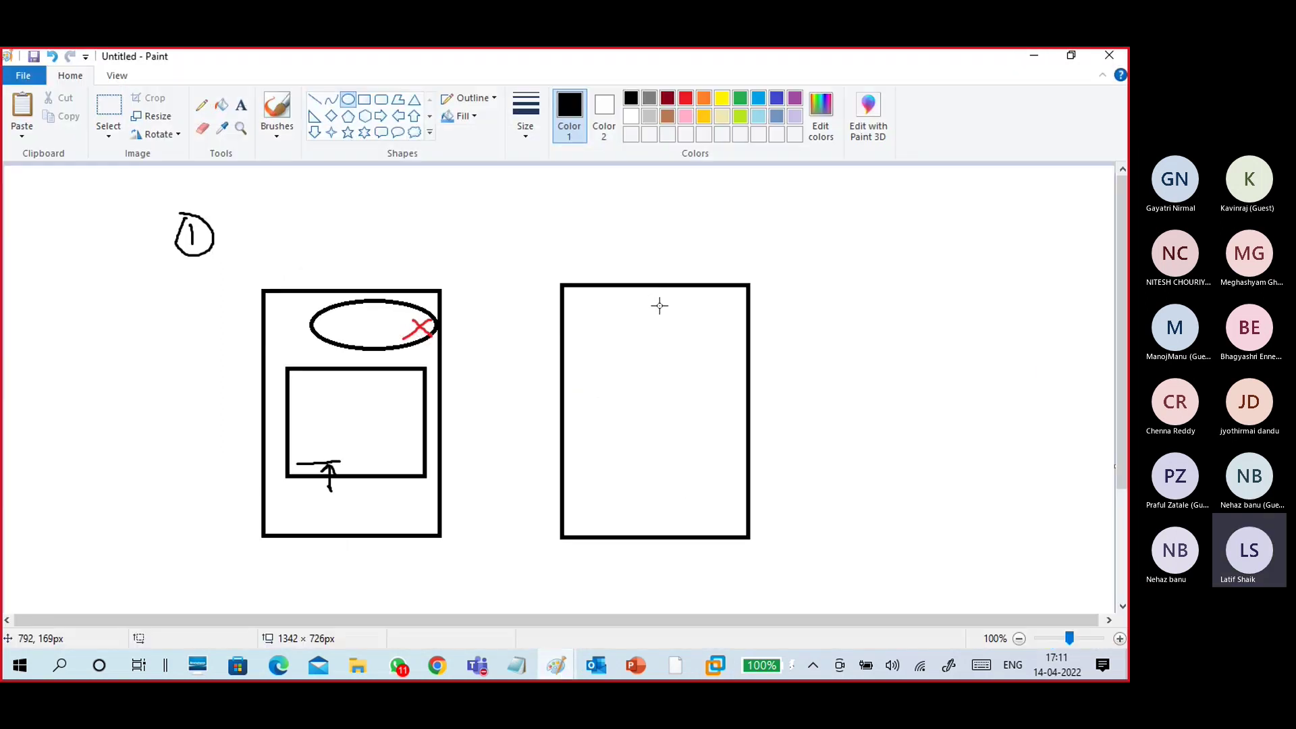
{"action": "mouse_move", "coordinate": [633, 301]}
{"action": "left_mouse_down"}
{"action": "mouse_move", "coordinate": [726, 333]}
{"action": "mouse_move", "coordinate": [742, 311]}
{"action": "mouse_move", "coordinate": [714, 318]}
{"action": "left_mouse_up"}
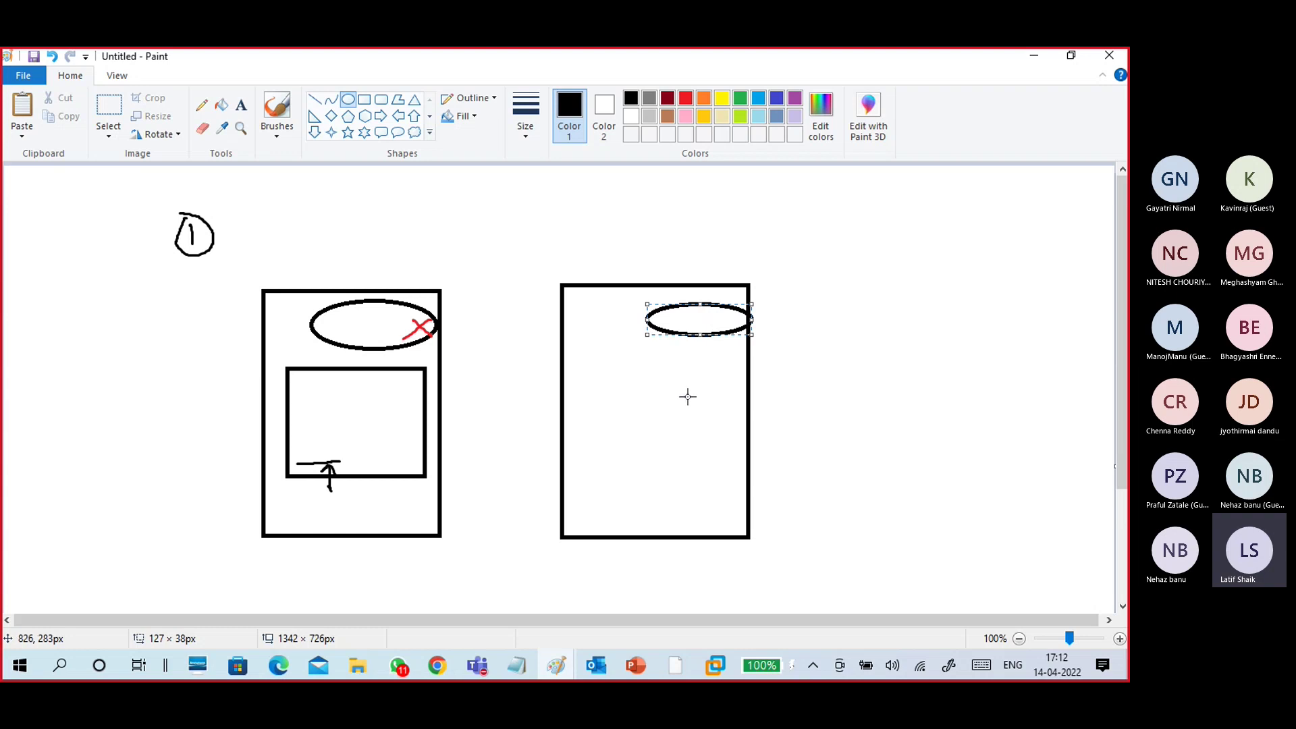
{"action": "left_click", "coordinate": [834, 284]}
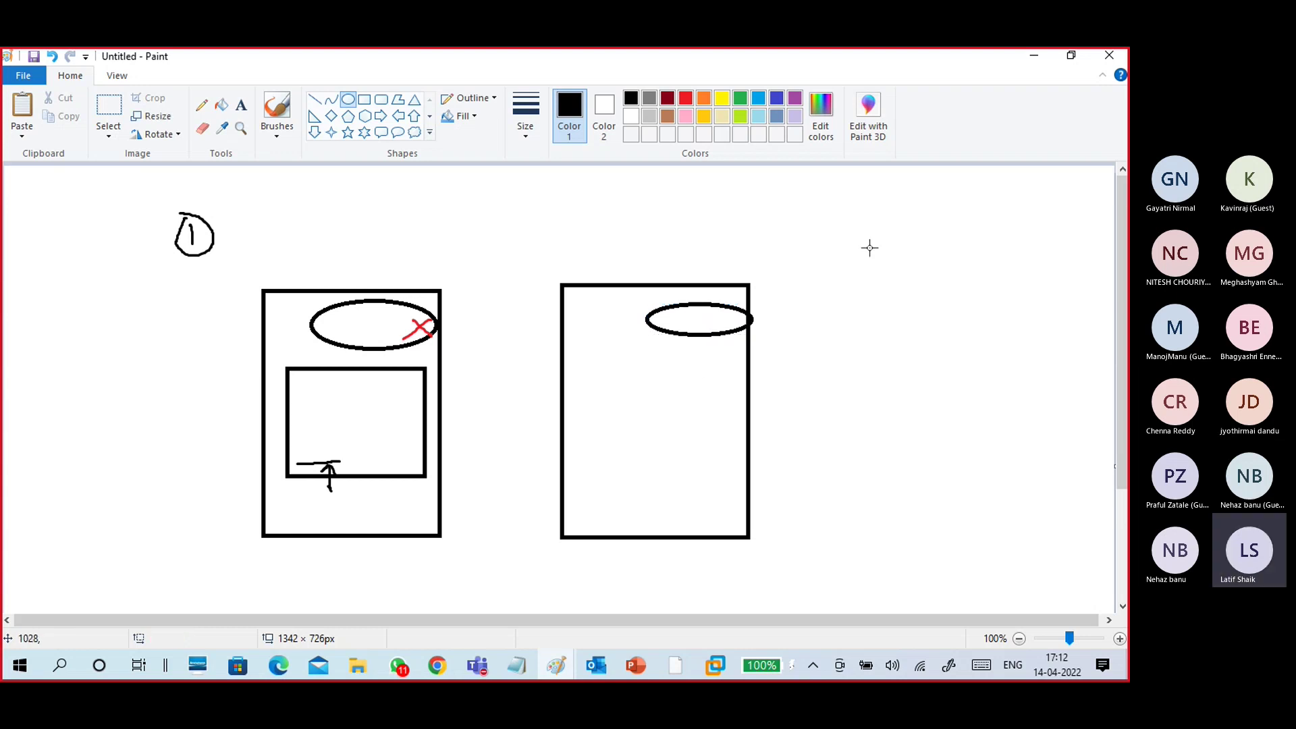
- Start the Create a system image wizard in the virtual machine and return to the untitled Paint drawing
{"action": "left_click", "coordinate": [1023, 57]}
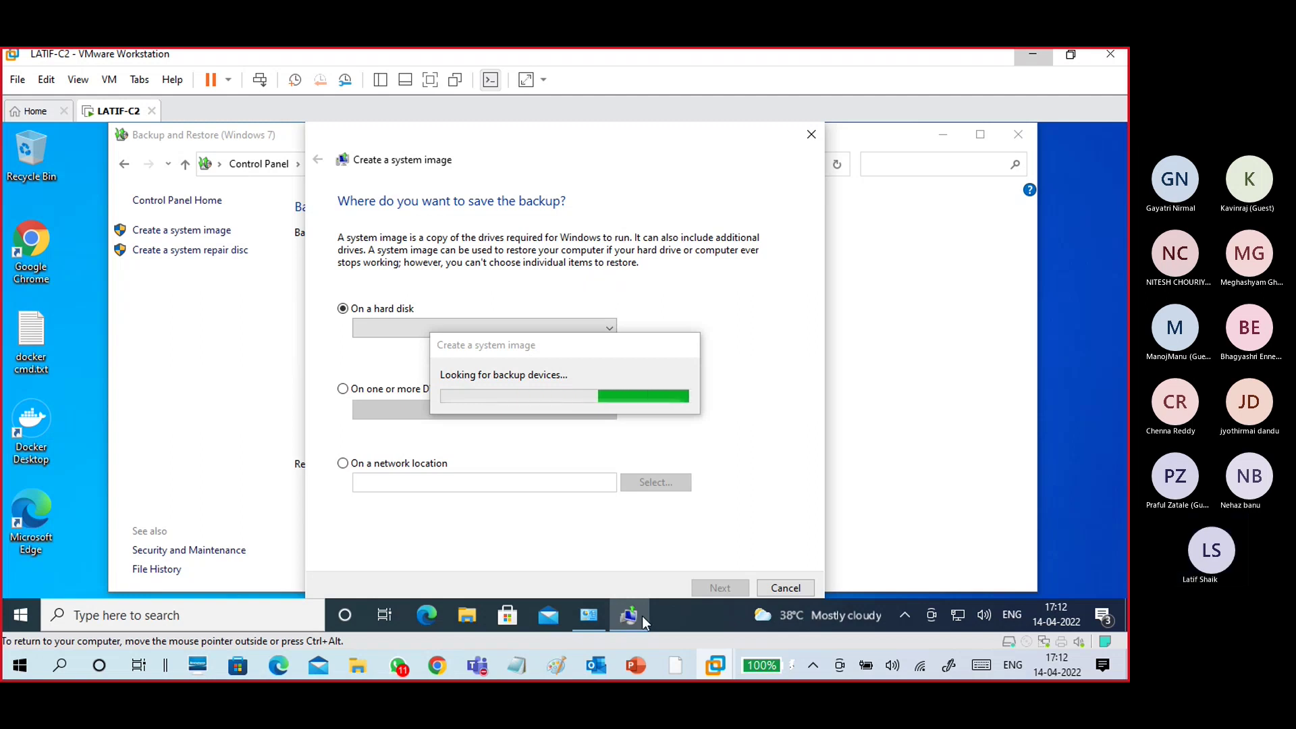
{"action": "mouse_move", "coordinate": [556, 665]}
{"action": "left_click", "coordinate": [605, 614]}
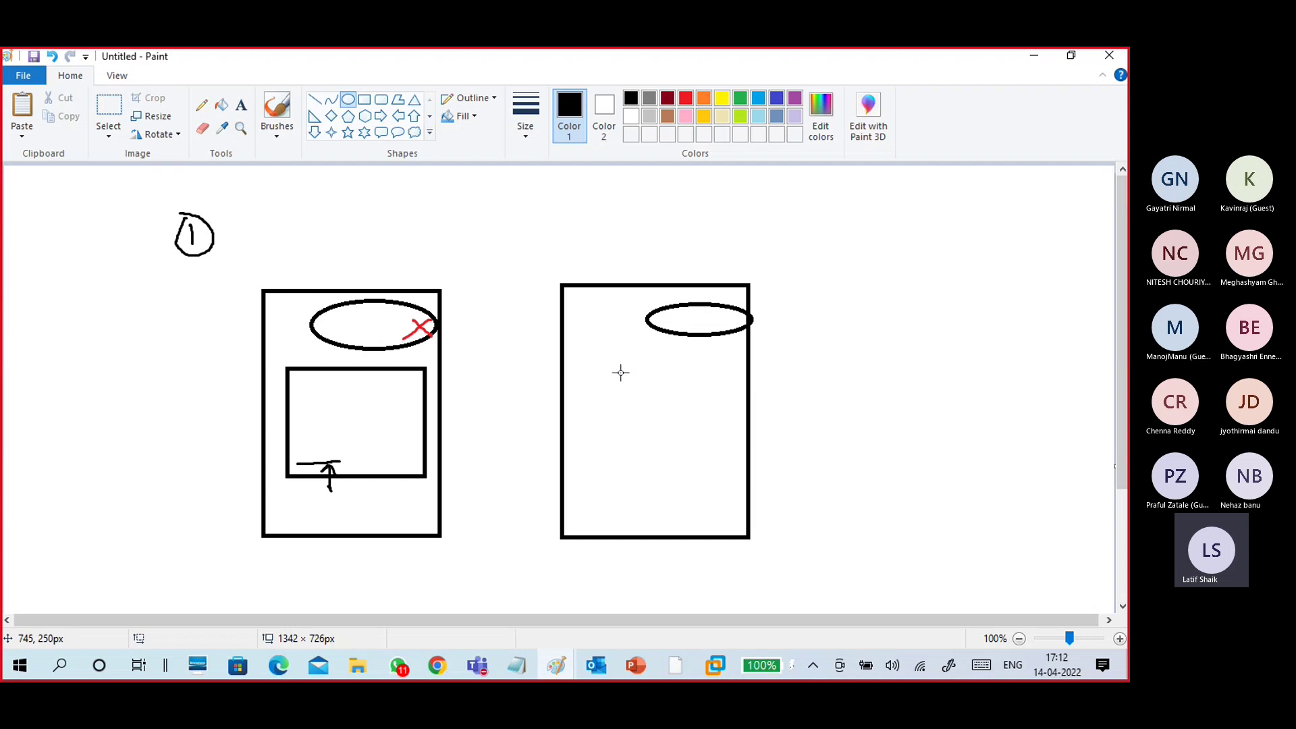
- Undo the ellipse in the second tall rectangle, and try and undo a rounder one about 107 × 127 px
{"action": "key", "text": "ctrl+z"}
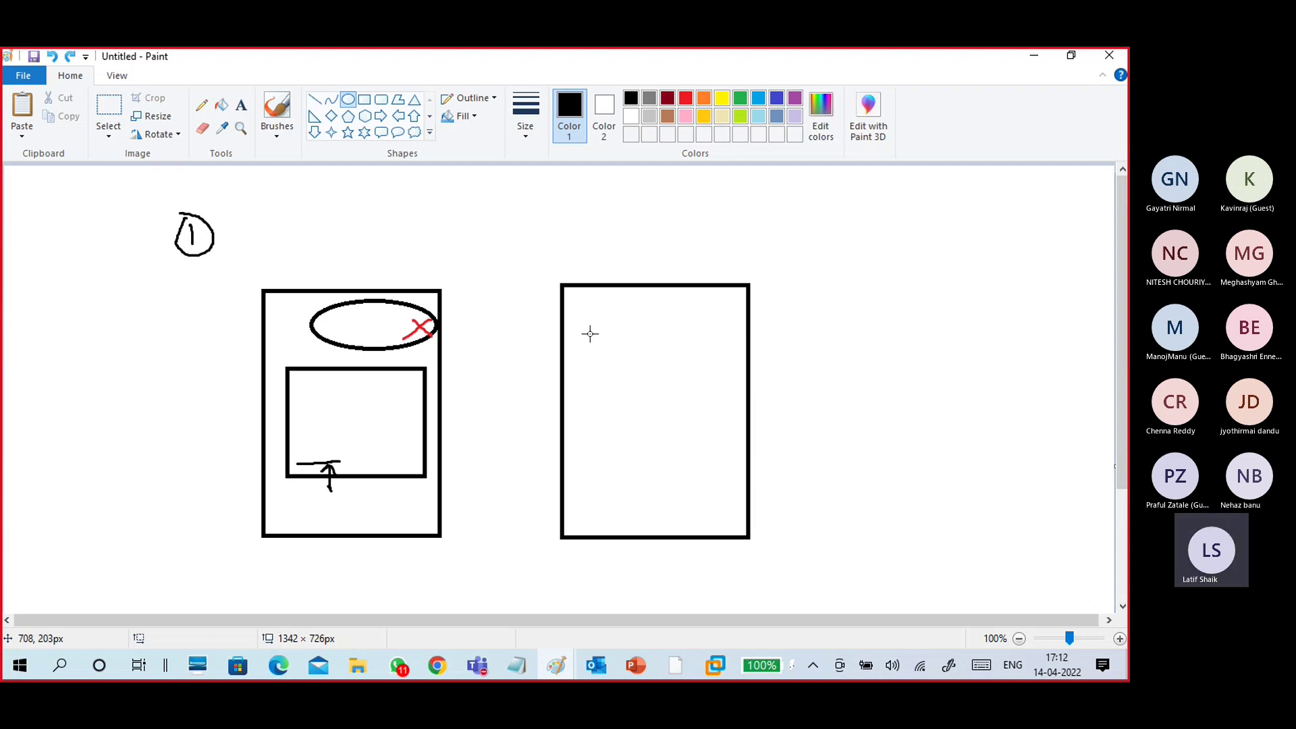
{"action": "left_click_drag", "start_coordinate": [587, 325], "coordinate": [675, 429]}
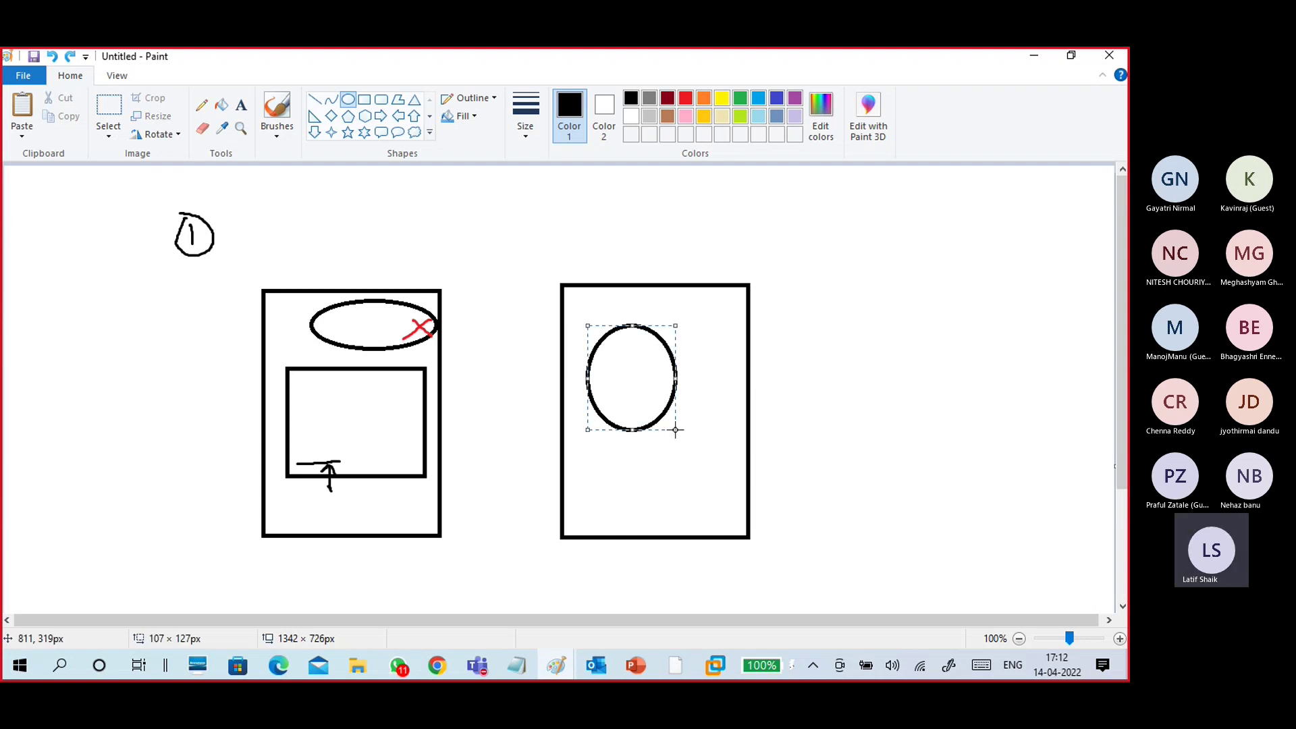
{"action": "key", "text": "ctrl+z"}
- Draw a rectangle about 176 × 56 px near the bottom of the second tall rectangle and divide it with a vertical brush line
{"action": "left_click", "coordinate": [365, 101]}
{"action": "left_click_drag", "start_coordinate": [579, 332], "coordinate": [660, 475]}
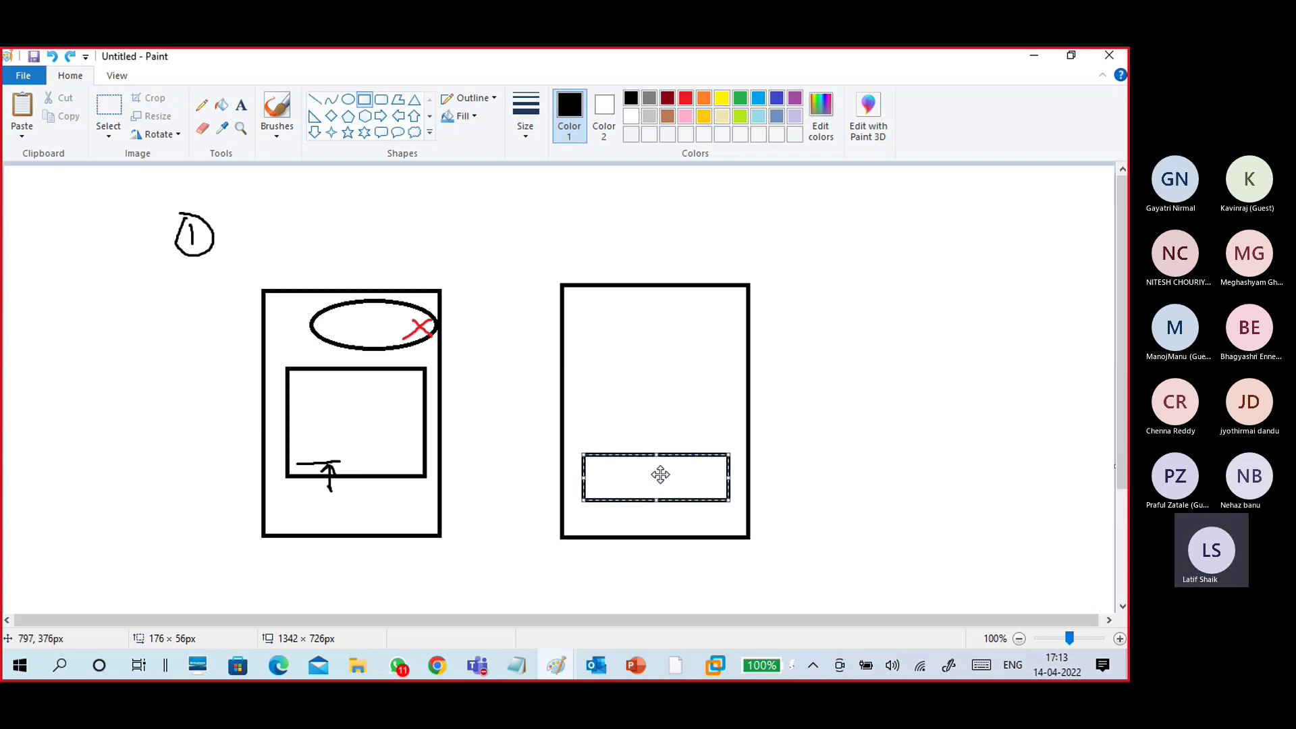
{"action": "left_click", "coordinate": [276, 134]}
{"action": "left_click", "coordinate": [177, 170]}
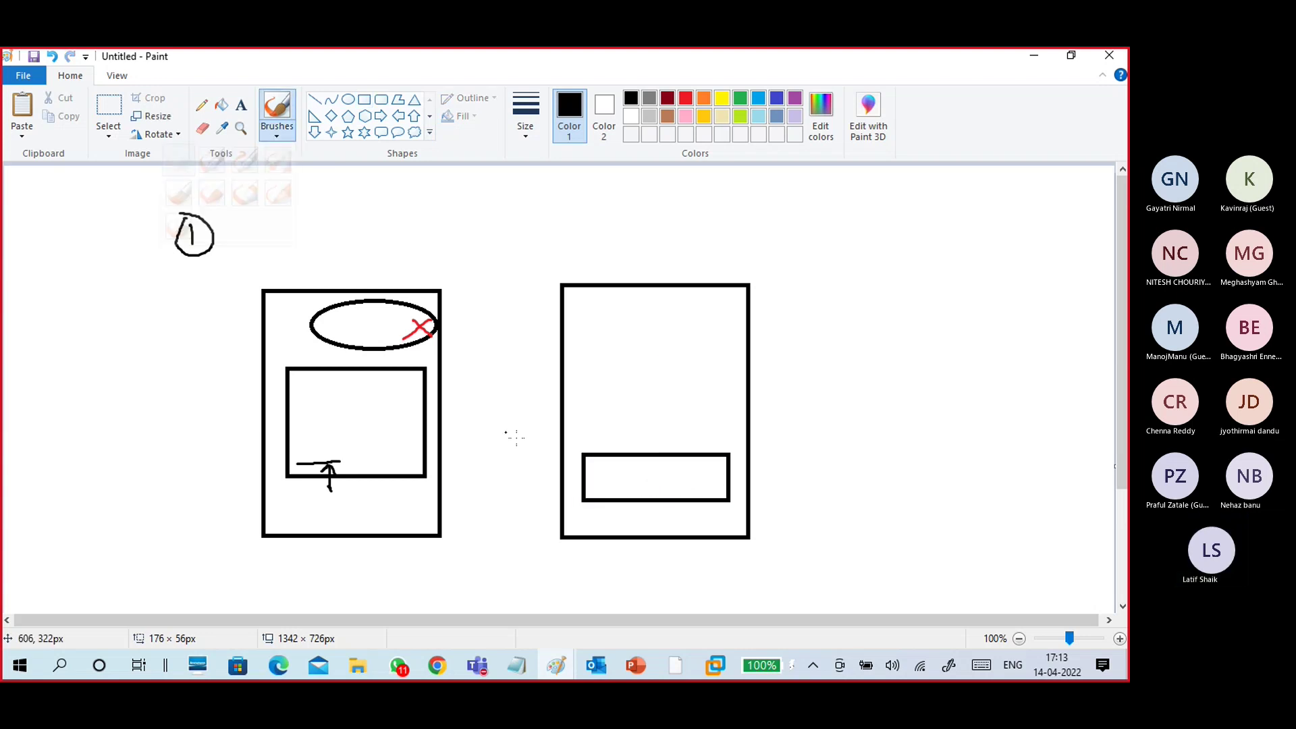
{"action": "left_click_drag", "start_coordinate": [631, 449], "coordinate": [631, 507]}
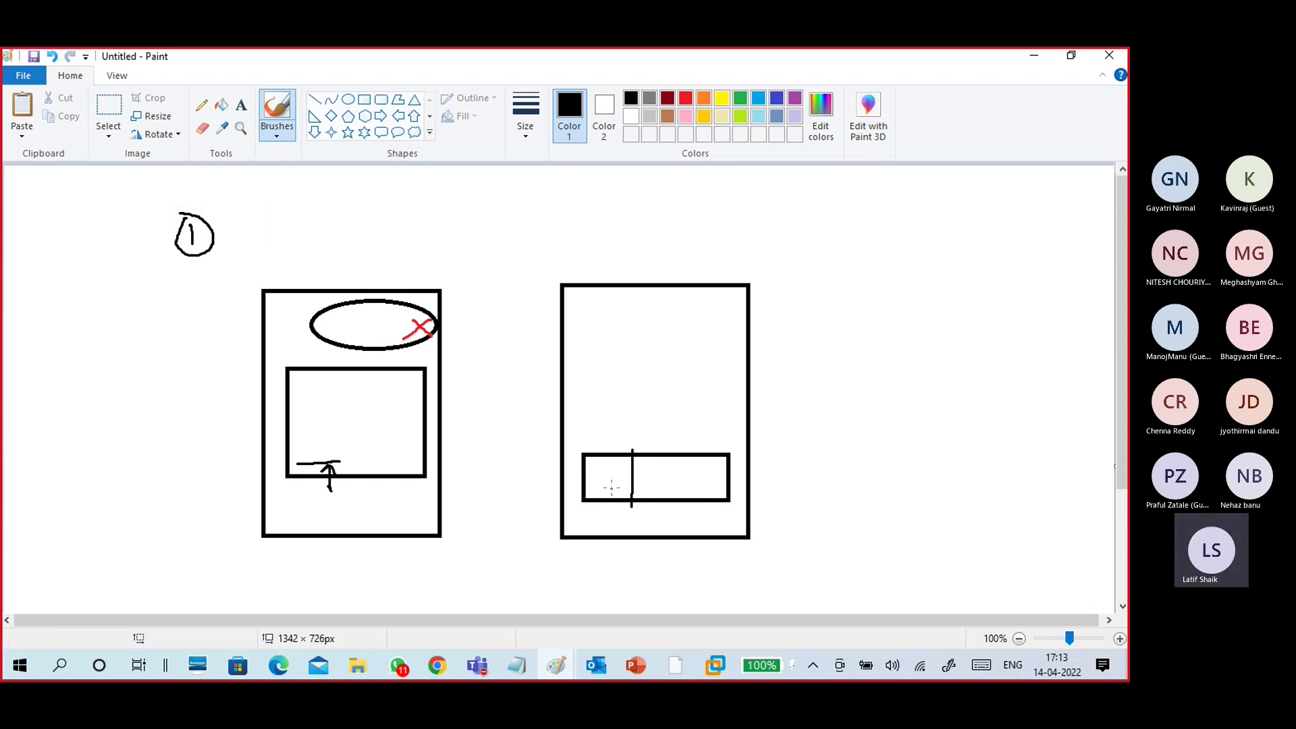
- Brush a circled W labelled C: in the left section, with a curved arrow from it to a hand-drawn box outside the tall rectangle
{"action": "left_click_drag", "start_coordinate": [594, 466], "coordinate": [614, 475]}
{"action": "mouse_move", "coordinate": [599, 456]}
{"action": "left_mouse_down"}
{"action": "mouse_move", "coordinate": [578, 484]}
{"action": "mouse_move", "coordinate": [626, 491]}
{"action": "mouse_move", "coordinate": [620, 457]}
{"action": "mouse_move", "coordinate": [585, 466]}
{"action": "mouse_move", "coordinate": [585, 489]}
{"action": "mouse_move", "coordinate": [618, 491]}
{"action": "mouse_move", "coordinate": [630, 462]}
{"action": "left_mouse_up"}
{"action": "left_click_drag", "start_coordinate": [595, 439], "coordinate": [596, 447]}
{"action": "mouse_move", "coordinate": [622, 475]}
{"action": "left_mouse_down"}
{"action": "mouse_move", "coordinate": [630, 496]}
{"action": "mouse_move", "coordinate": [711, 535]}
{"action": "mouse_move", "coordinate": [786, 502]}
{"action": "mouse_move", "coordinate": [804, 475]}
{"action": "mouse_move", "coordinate": [803, 494]}
{"action": "left_mouse_up"}
{"action": "mouse_move", "coordinate": [827, 405]}
{"action": "left_mouse_down"}
{"action": "mouse_move", "coordinate": [792, 477]}
{"action": "mouse_move", "coordinate": [882, 495]}
{"action": "mouse_move", "coordinate": [825, 403]}
{"action": "left_mouse_up"}
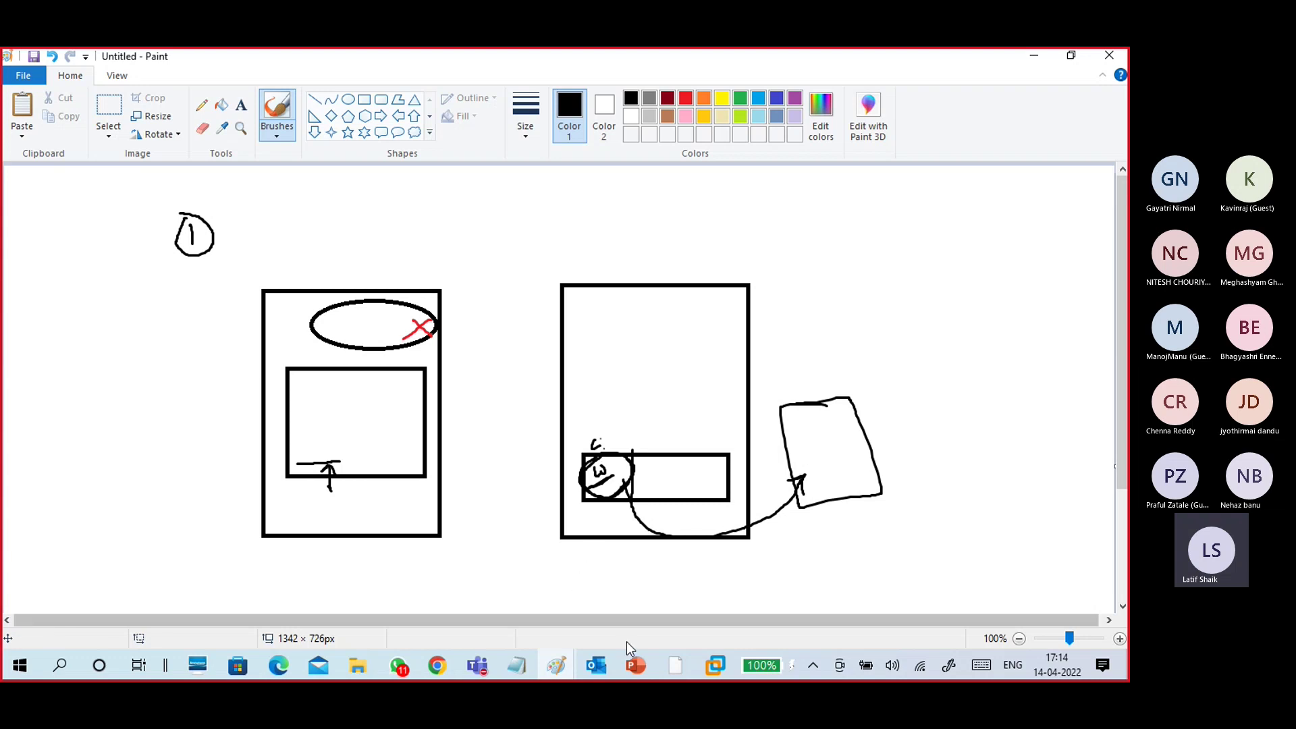
- Check the save location options in the virtual machine's system image wizard and return to the untitled Paint drawing
{"action": "left_click", "coordinate": [714, 655]}
{"action": "left_click", "coordinate": [763, 578]}
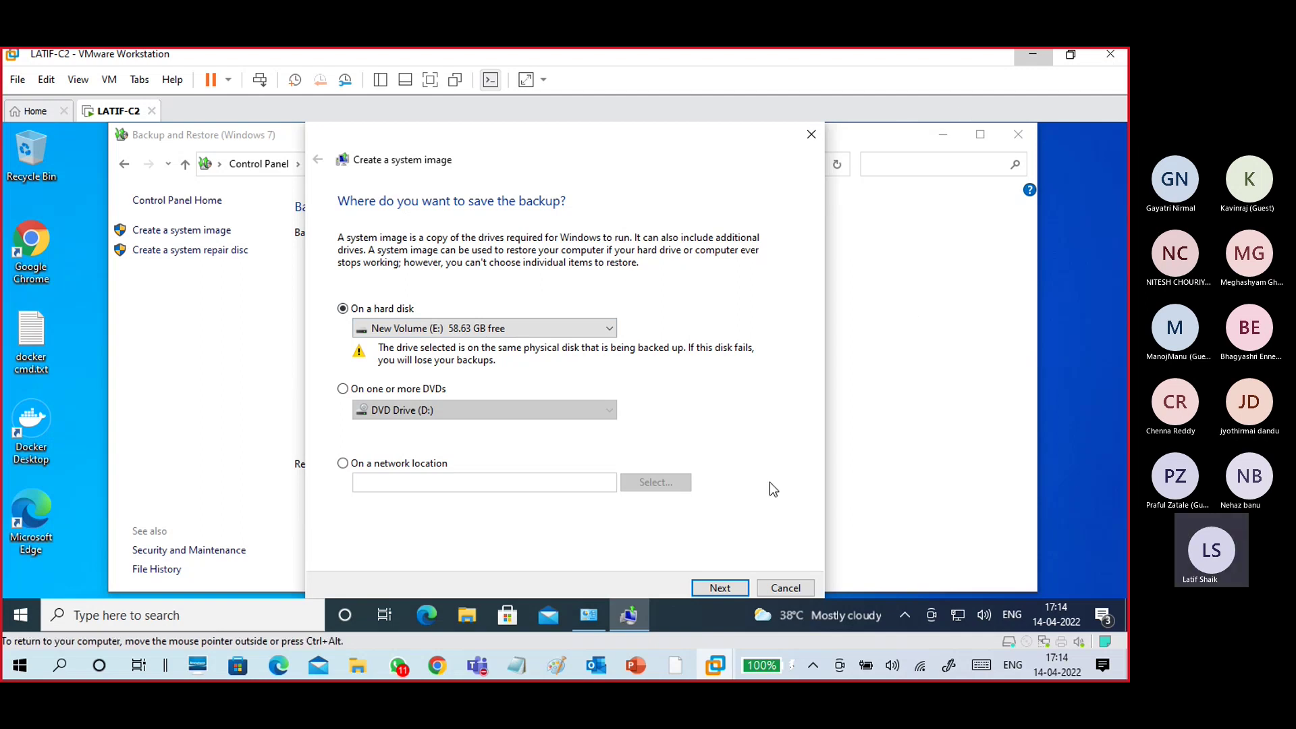
{"action": "mouse_move", "coordinate": [556, 665]}
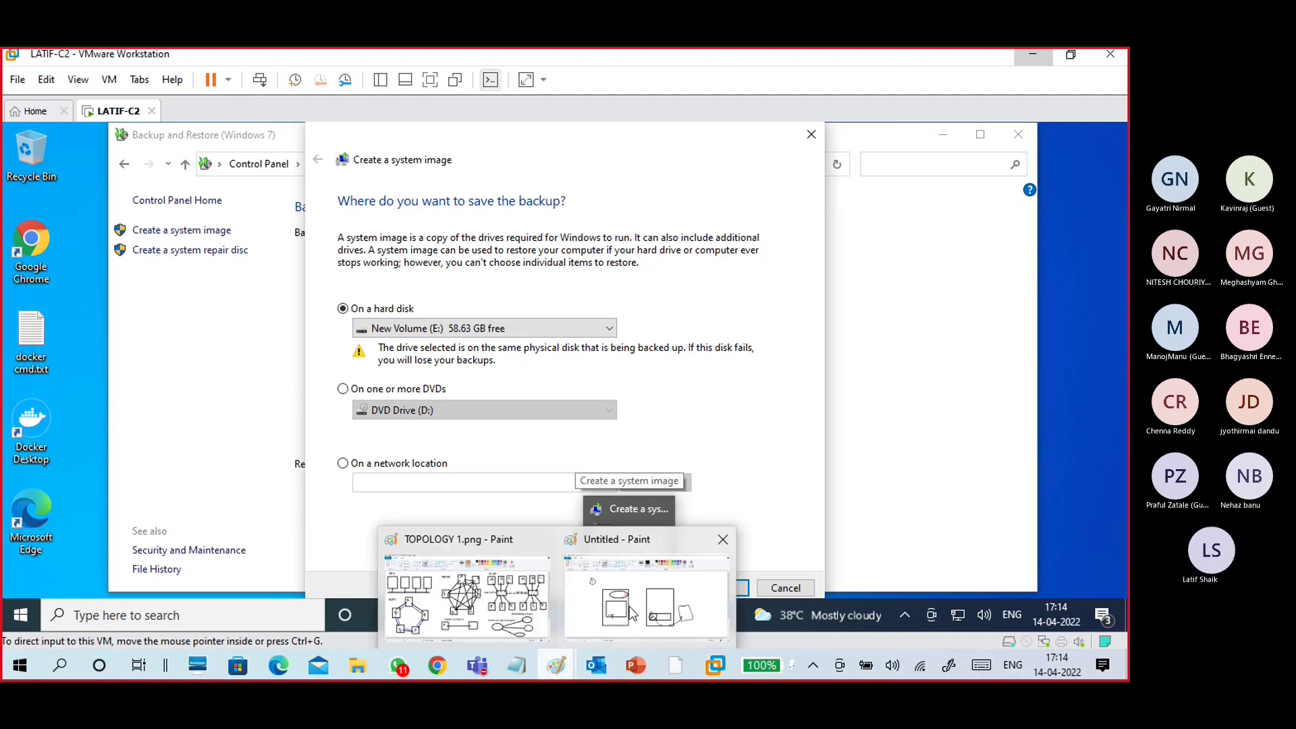
{"action": "left_click", "coordinate": [648, 549]}
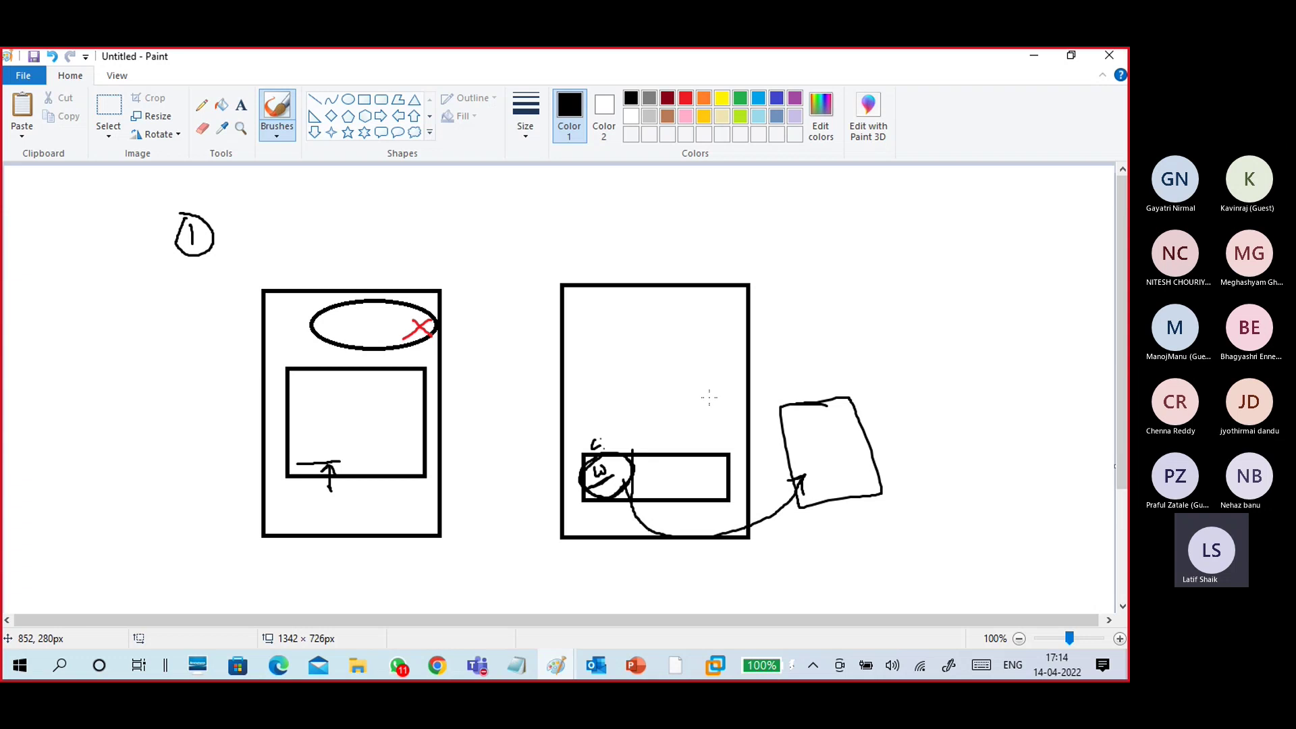
{"action": "left_click_drag", "start_coordinate": [580, 468], "coordinate": [719, 484]}
{"action": "left_click_drag", "start_coordinate": [577, 529], "coordinate": [711, 451]}
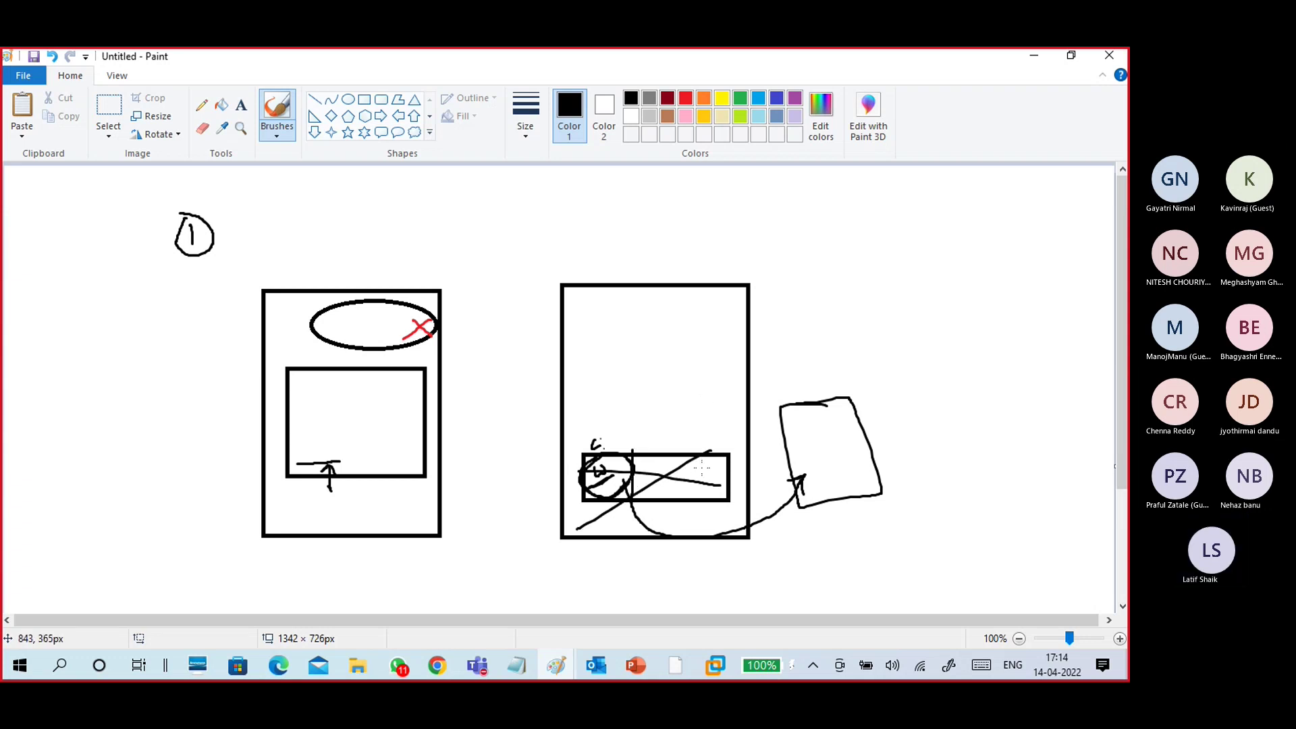
{"action": "key", "text": "ctrl+z"}
{"action": "key", "text": "ctrl+z"}
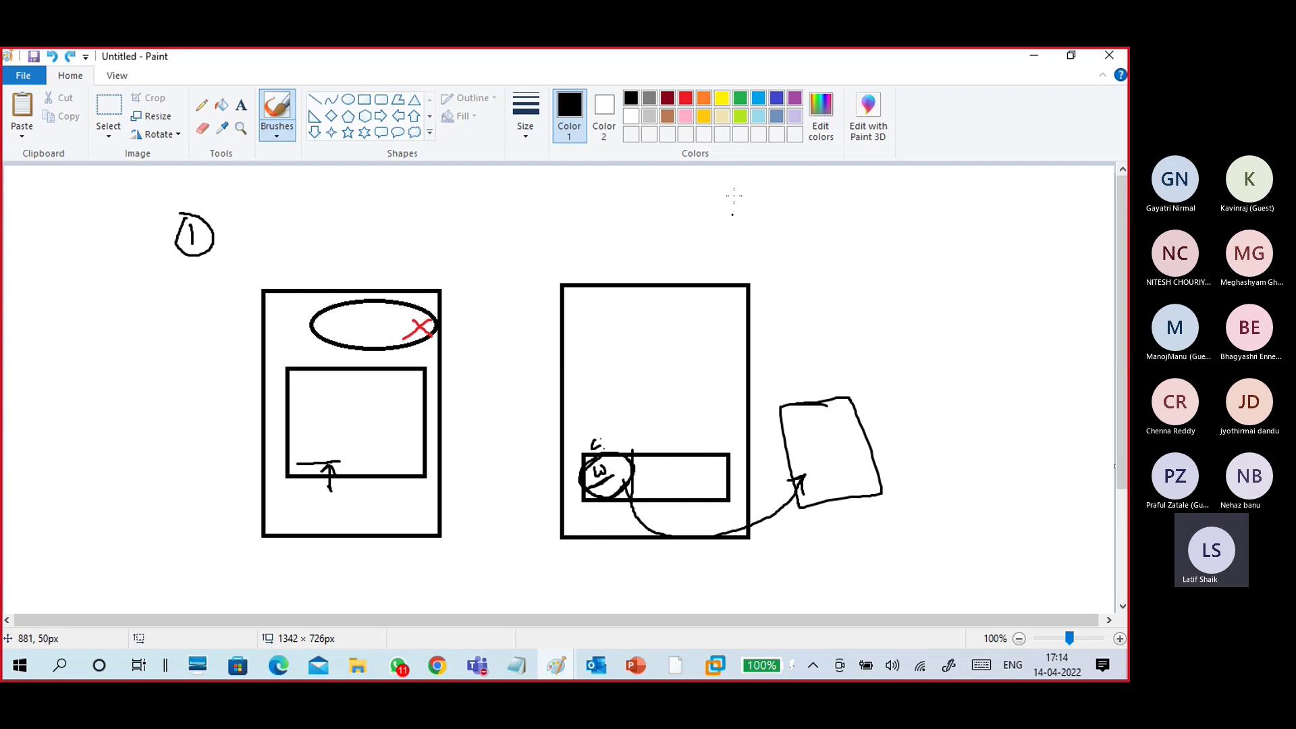
- Strike through the divided rectangle and its W in red, and brush a smaller black box inside the hand-drawn outer box
{"action": "left_click", "coordinate": [685, 98]}
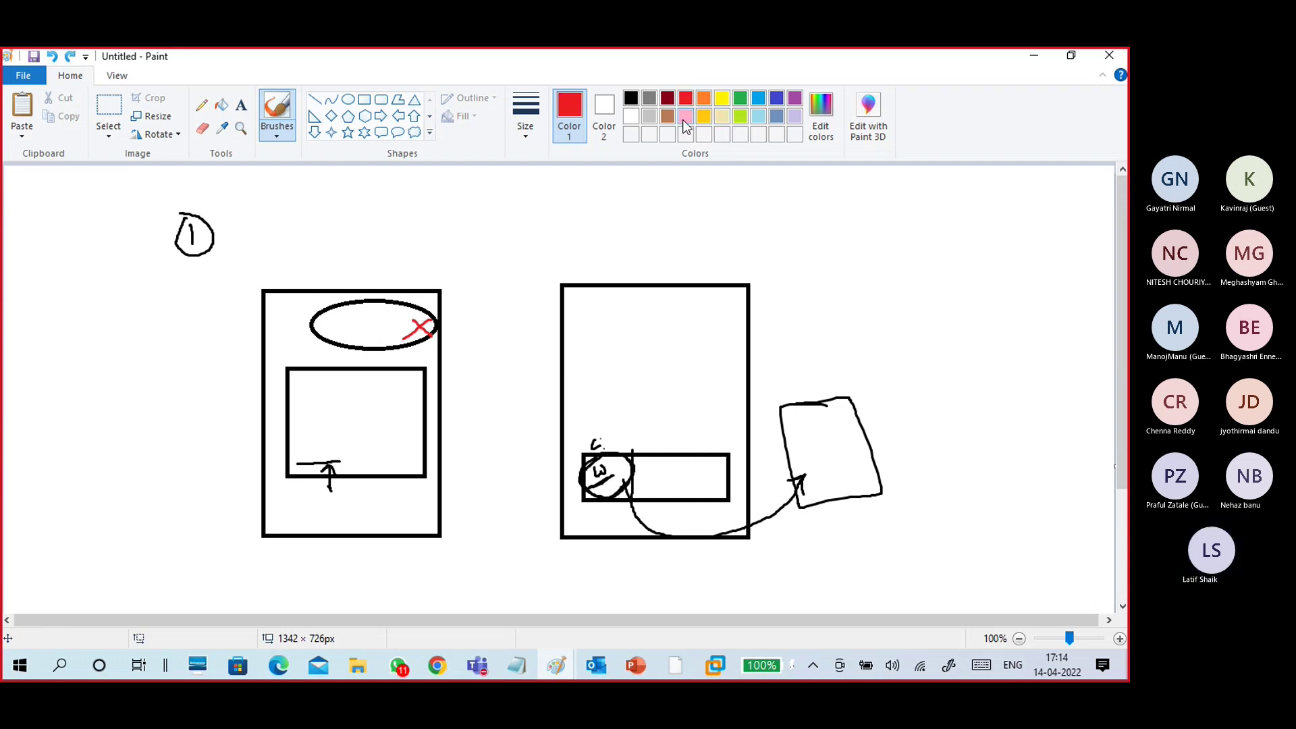
{"action": "mouse_move", "coordinate": [620, 461]}
{"action": "left_mouse_down"}
{"action": "mouse_move", "coordinate": [608, 483]}
{"action": "mouse_move", "coordinate": [725, 487]}
{"action": "left_mouse_up"}
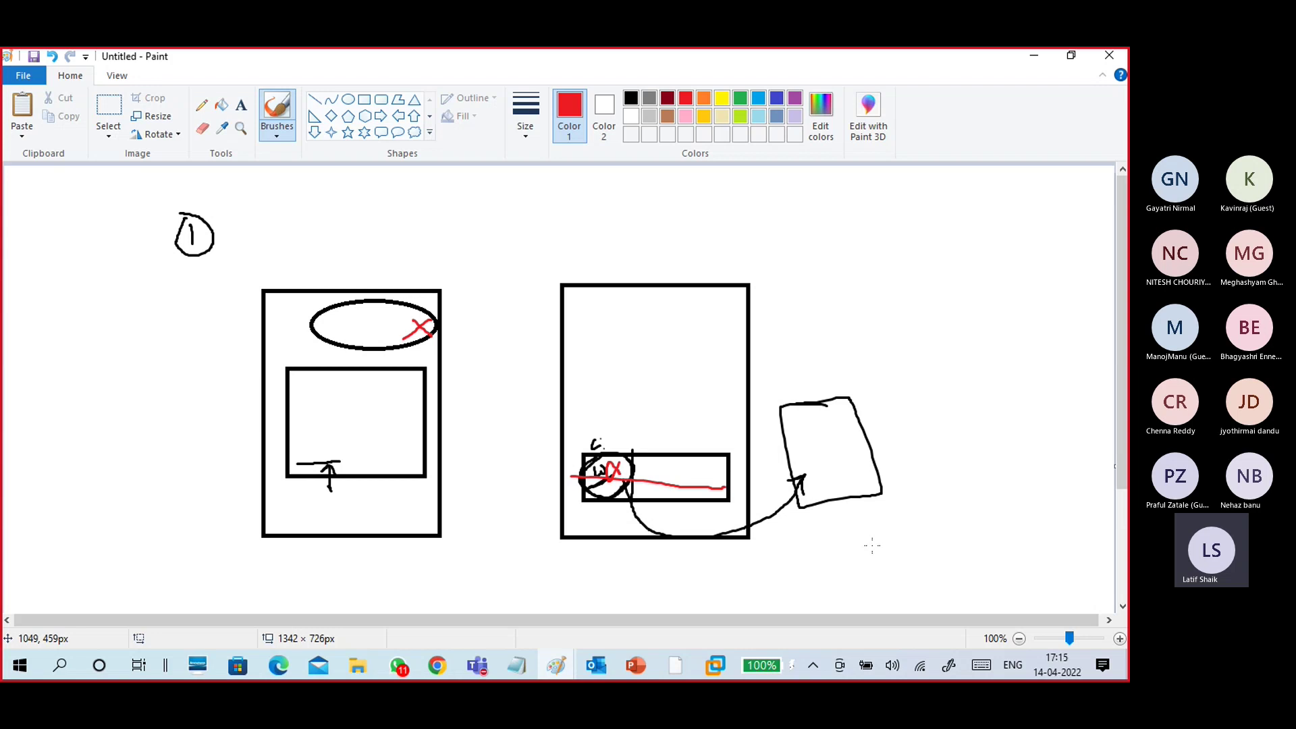
{"action": "left_click", "coordinate": [630, 98]}
{"action": "mouse_move", "coordinate": [816, 448]}
{"action": "left_mouse_down"}
{"action": "mouse_move", "coordinate": [808, 489]}
{"action": "mouse_move", "coordinate": [874, 483]}
{"action": "mouse_move", "coordinate": [796, 433]}
{"action": "mouse_move", "coordinate": [813, 476]}
{"action": "left_mouse_up"}
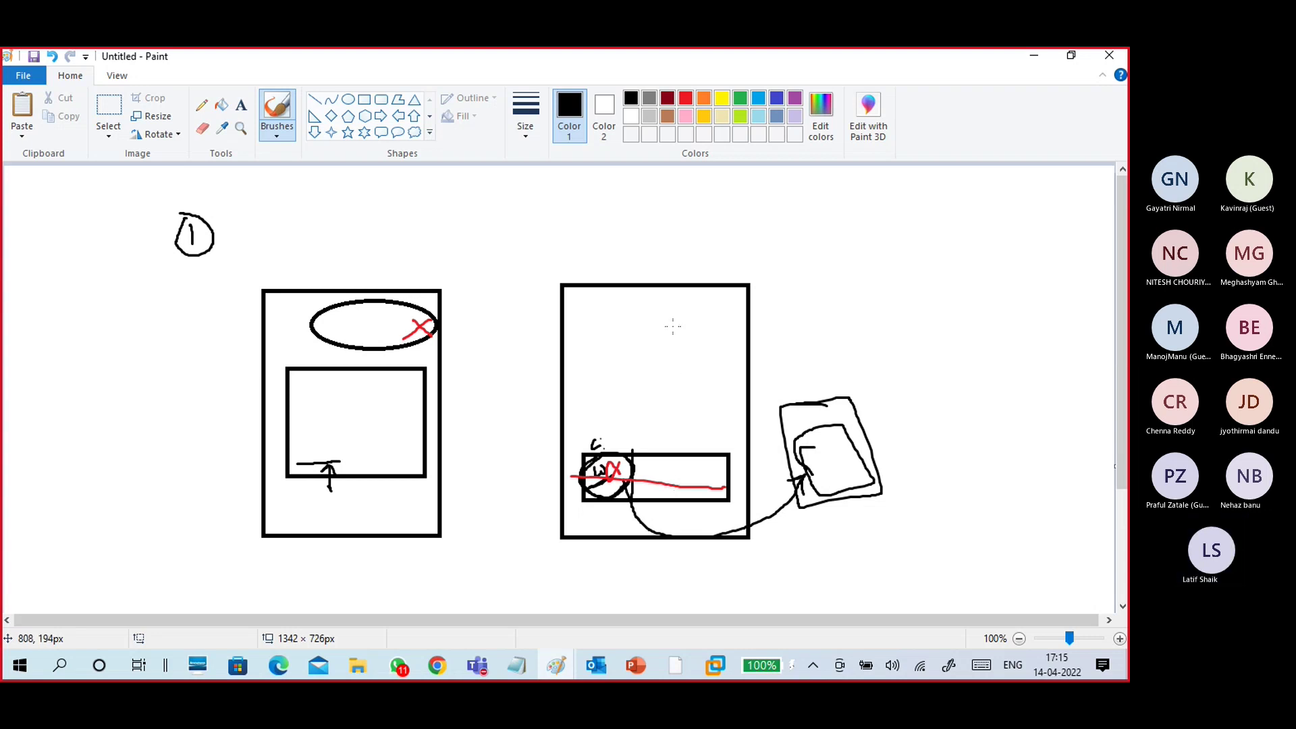
- Switch back to the virtual machine and cancel the Create a system image wizard
{"action": "left_click", "coordinate": [1033, 55]}
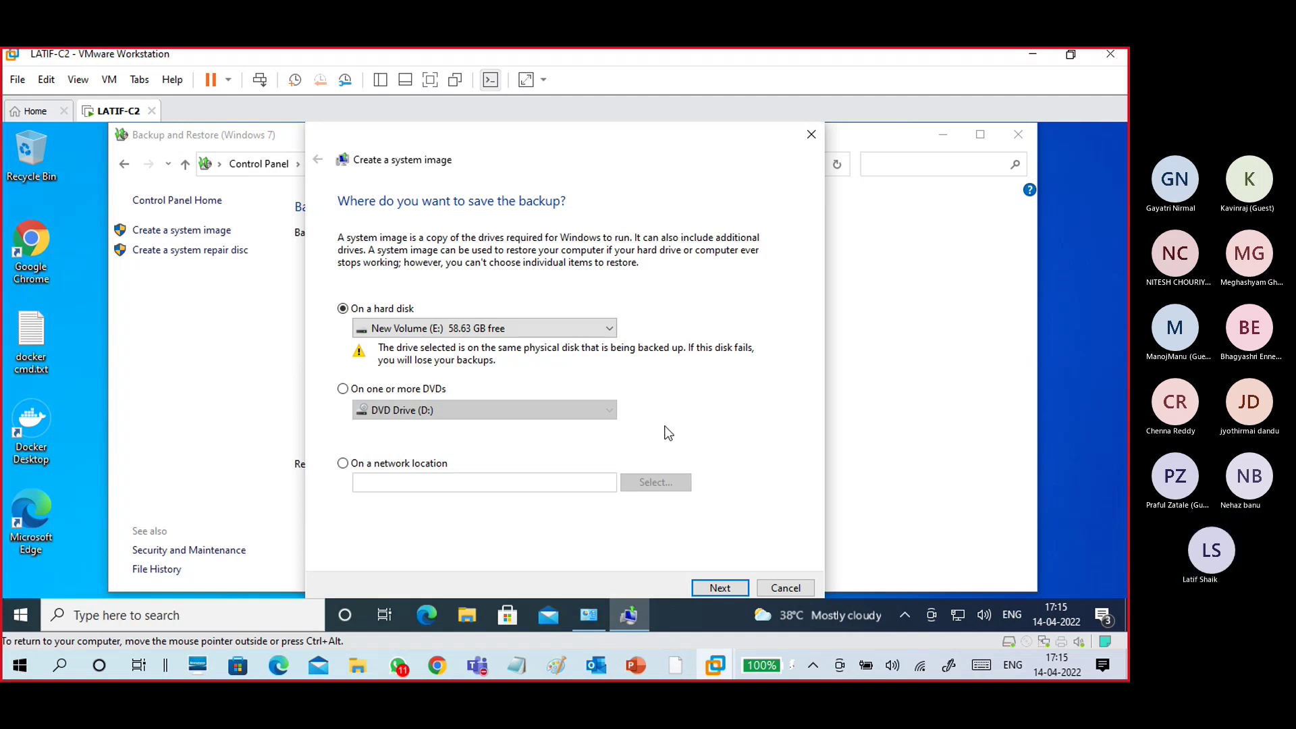
{"action": "left_click", "coordinate": [791, 591]}
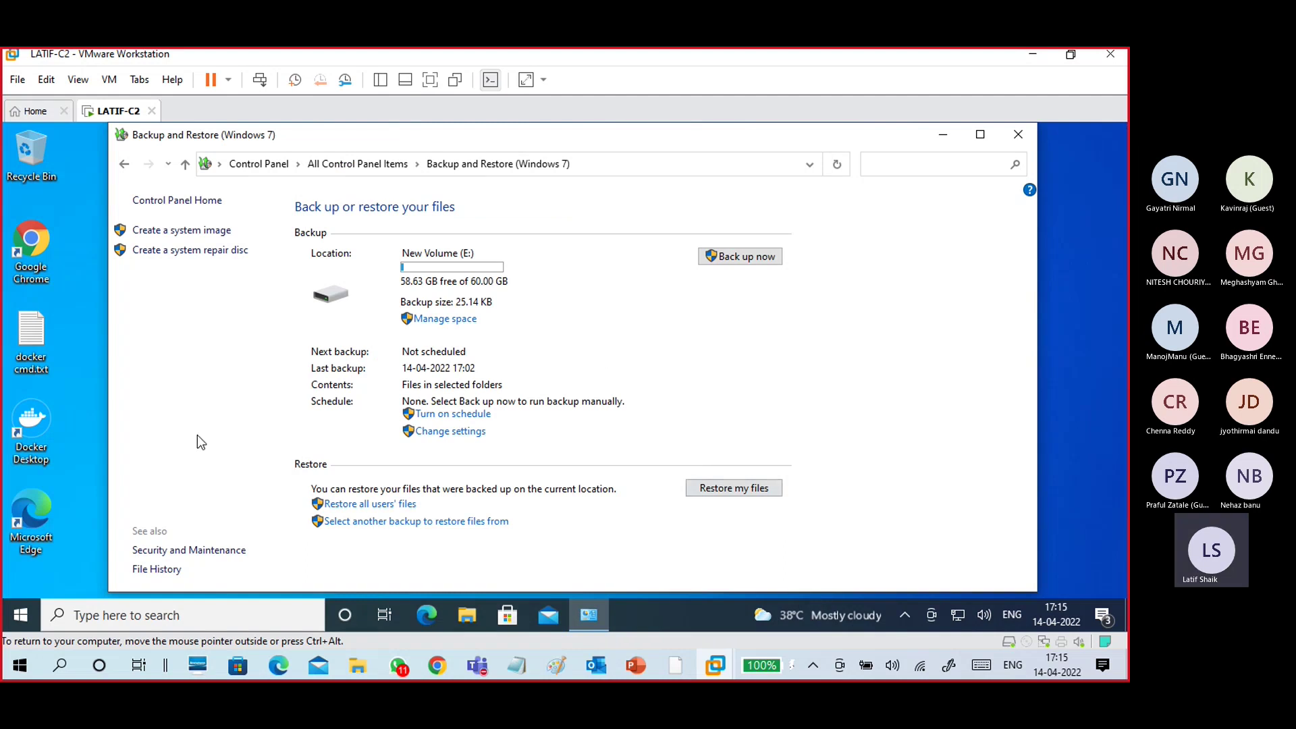
- Show all Control Panel items as large icons and open File History
{"action": "left_click", "coordinate": [143, 570]}
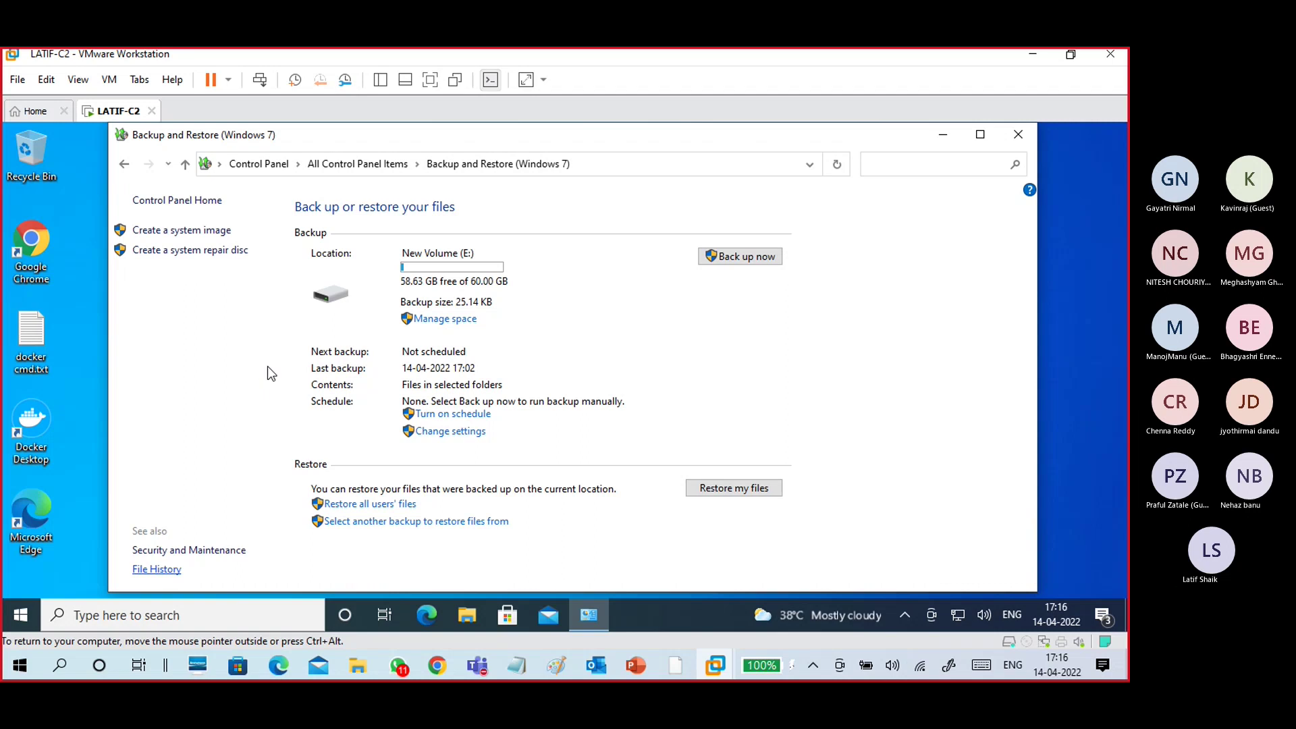
{"action": "left_click", "coordinate": [289, 168]}
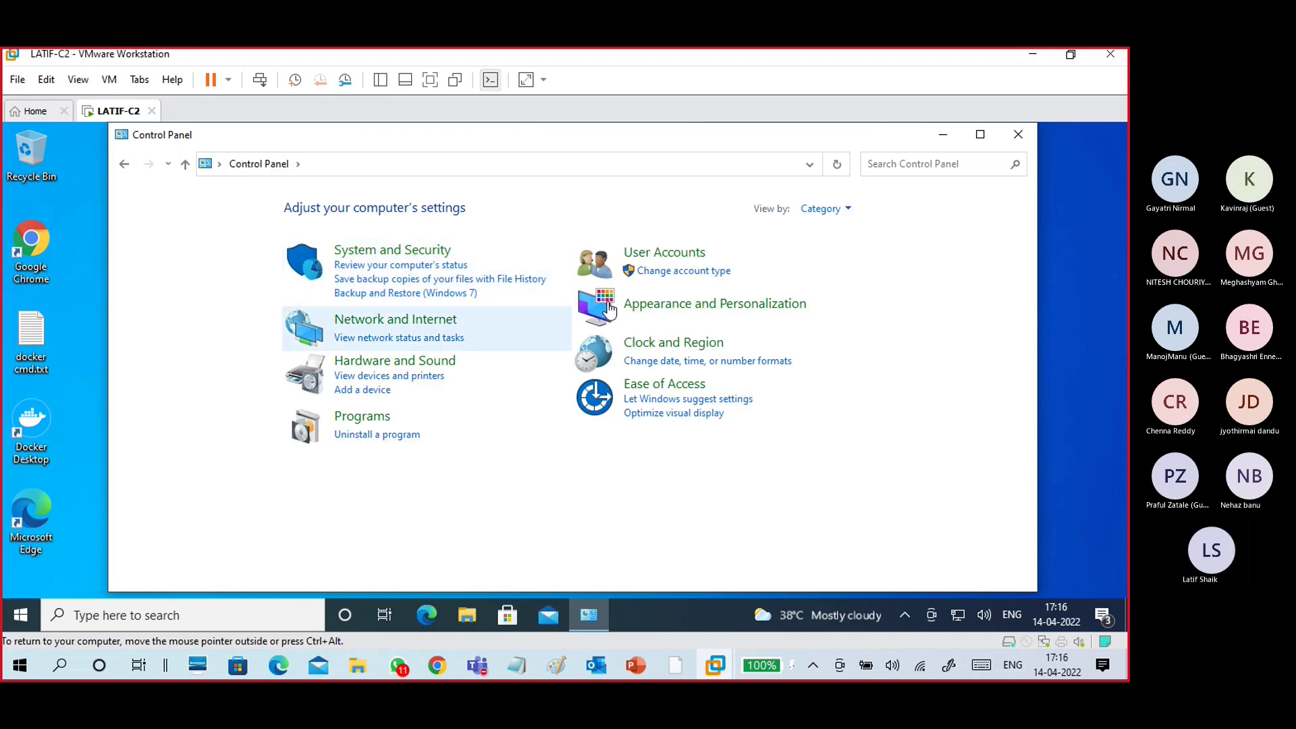
{"action": "left_click", "coordinate": [846, 214]}
{"action": "left_click", "coordinate": [850, 257]}
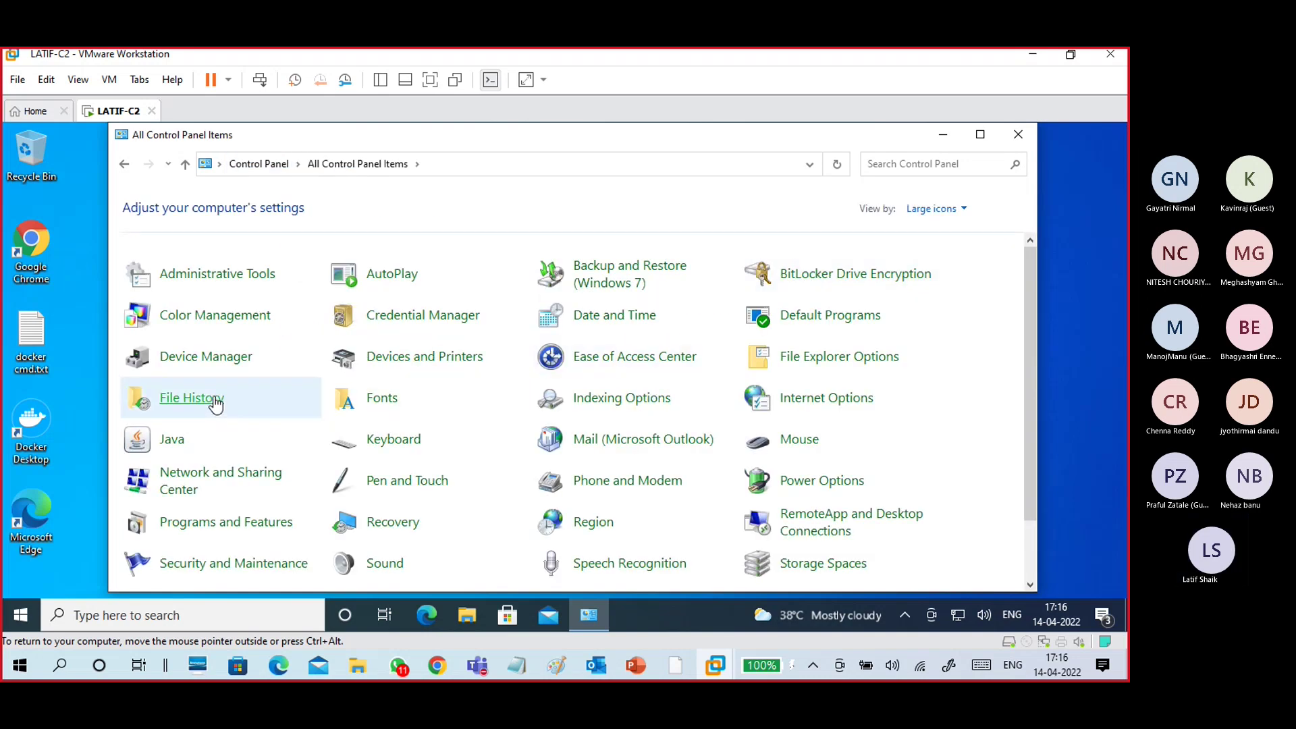
{"action": "left_click", "coordinate": [277, 415]}
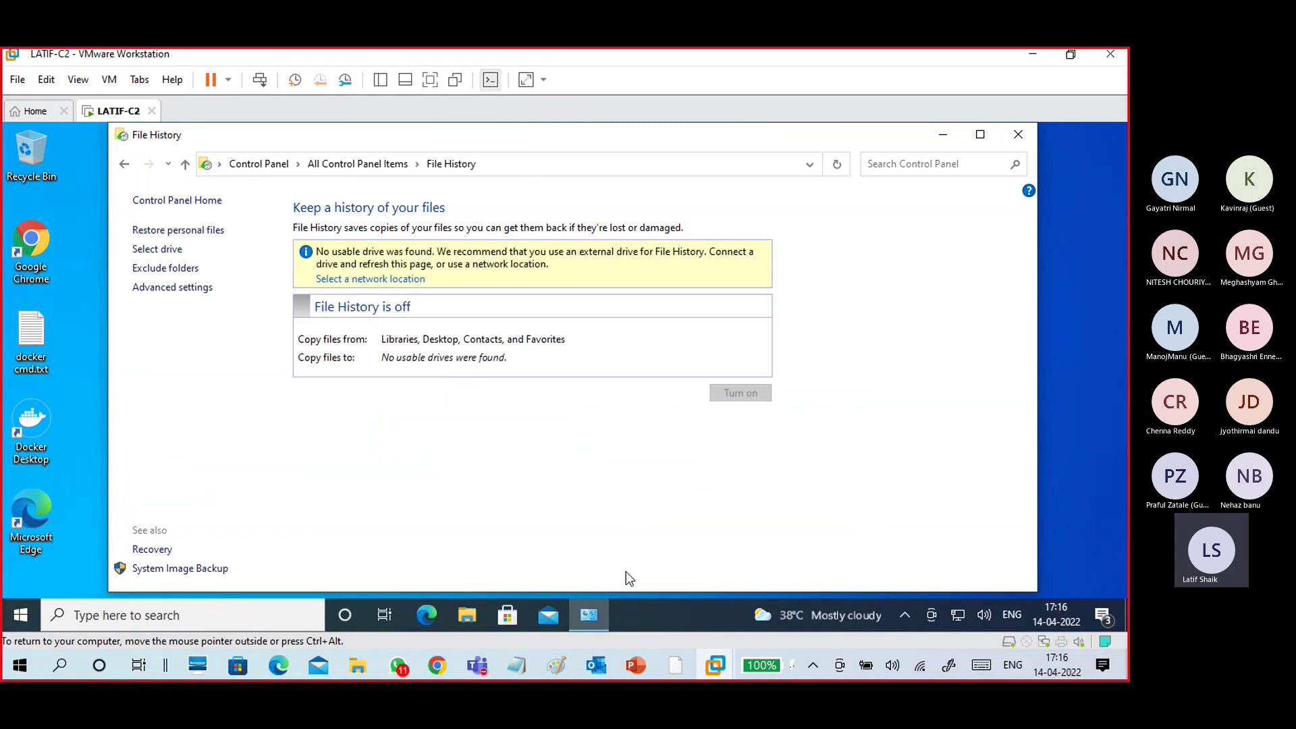
- Switch to the untitled Paint drawing and brush two linked boxes inside the second large rectangle, with an arrow leading to a ticked box outside it
{"action": "mouse_move", "coordinate": [556, 664]}
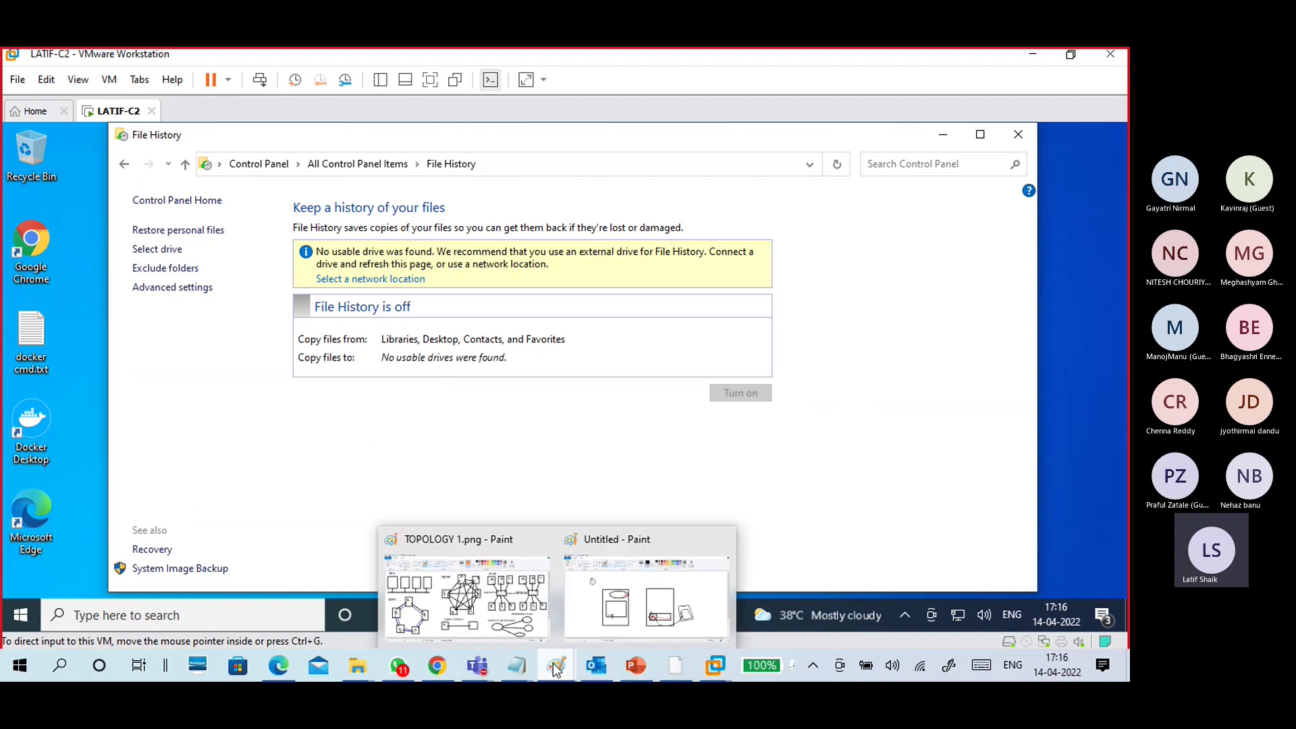
{"action": "left_click", "coordinate": [613, 611]}
{"action": "mouse_move", "coordinate": [610, 332]}
{"action": "left_mouse_down"}
{"action": "mouse_move", "coordinate": [683, 374]}
{"action": "mouse_move", "coordinate": [611, 334]}
{"action": "left_mouse_up"}
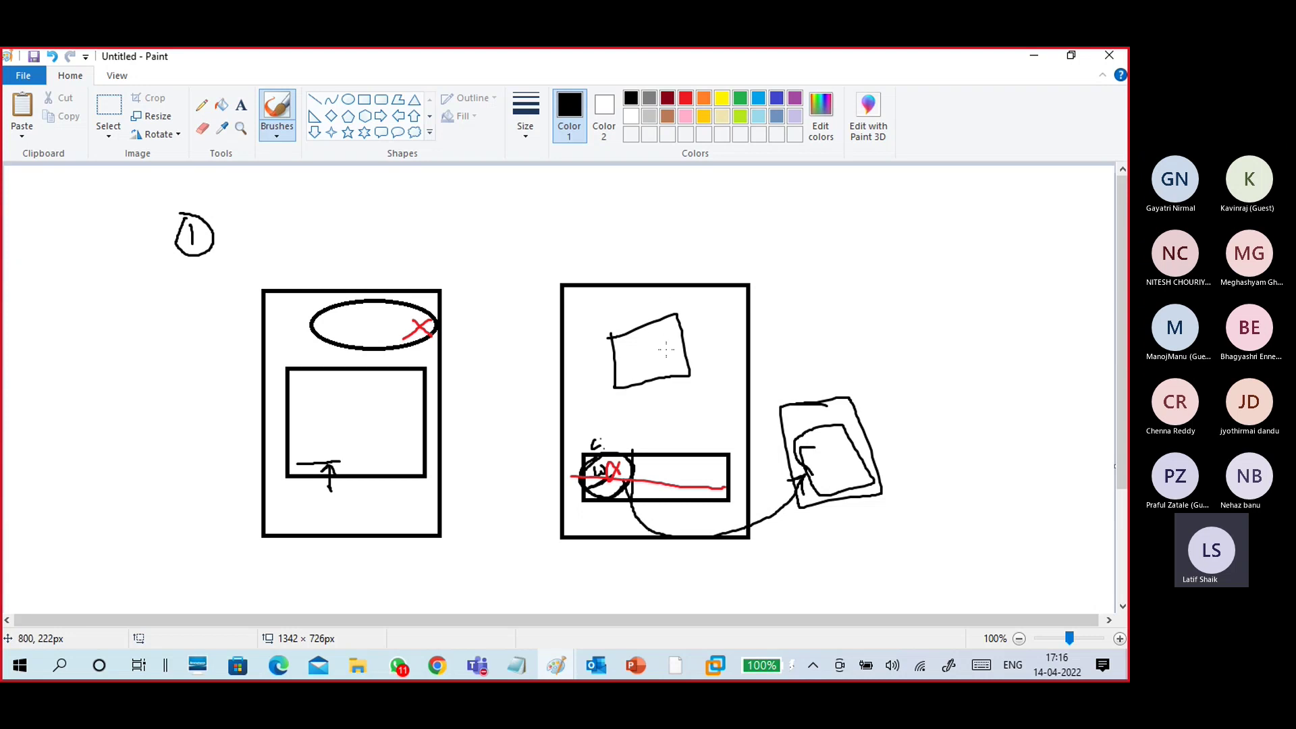
{"action": "mouse_move", "coordinate": [669, 336]}
{"action": "left_mouse_down"}
{"action": "mouse_move", "coordinate": [700, 316]}
{"action": "mouse_move", "coordinate": [705, 350]}
{"action": "left_mouse_up"}
{"action": "mouse_move", "coordinate": [690, 305]}
{"action": "left_mouse_down"}
{"action": "mouse_move", "coordinate": [706, 299]}
{"action": "mouse_move", "coordinate": [707, 372]}
{"action": "left_mouse_up"}
{"action": "mouse_move", "coordinate": [722, 326]}
{"action": "left_mouse_down"}
{"action": "mouse_move", "coordinate": [852, 279]}
{"action": "mouse_move", "coordinate": [845, 299]}
{"action": "mouse_move", "coordinate": [897, 240]}
{"action": "mouse_move", "coordinate": [837, 251]}
{"action": "mouse_move", "coordinate": [930, 229]}
{"action": "left_mouse_up"}
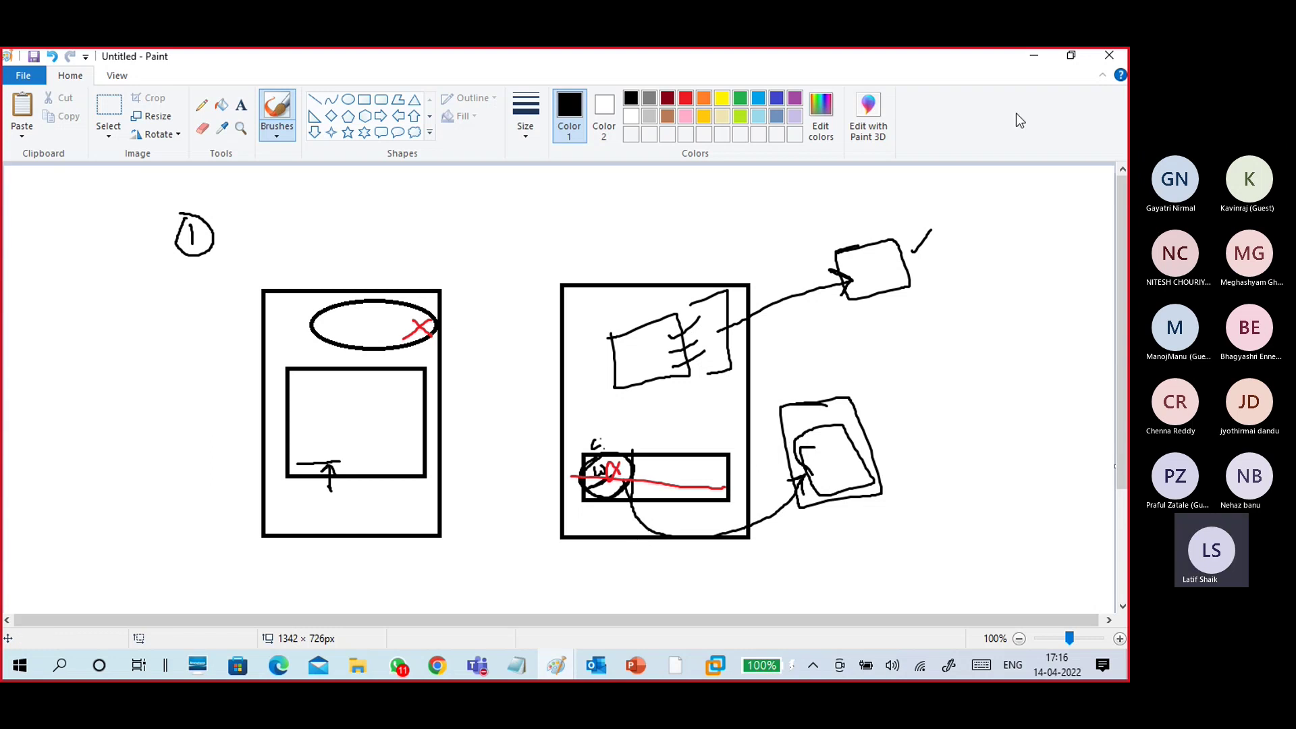
- In the virtual machine's File History advanced settings, choose Every 15 minutes and Until space is needed, and close the window without saving
{"action": "left_click", "coordinate": [1033, 55]}
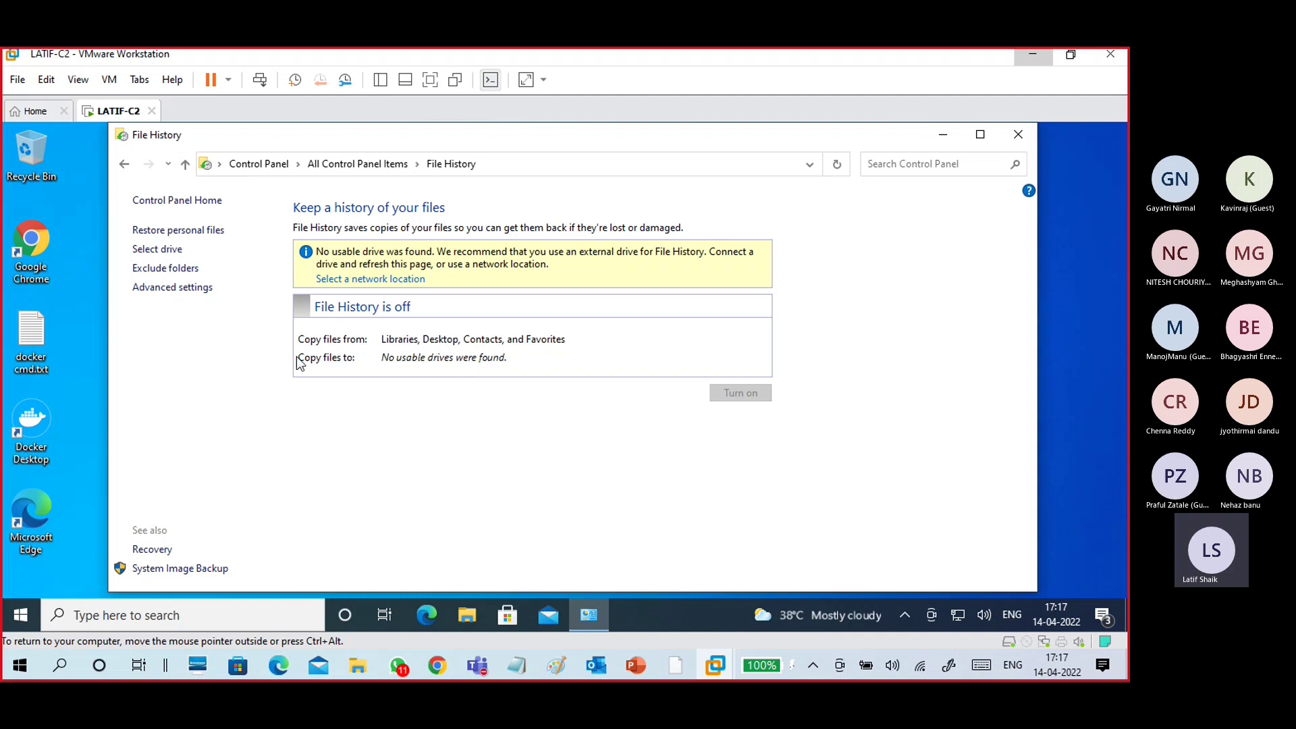
{"action": "left_click", "coordinate": [183, 288]}
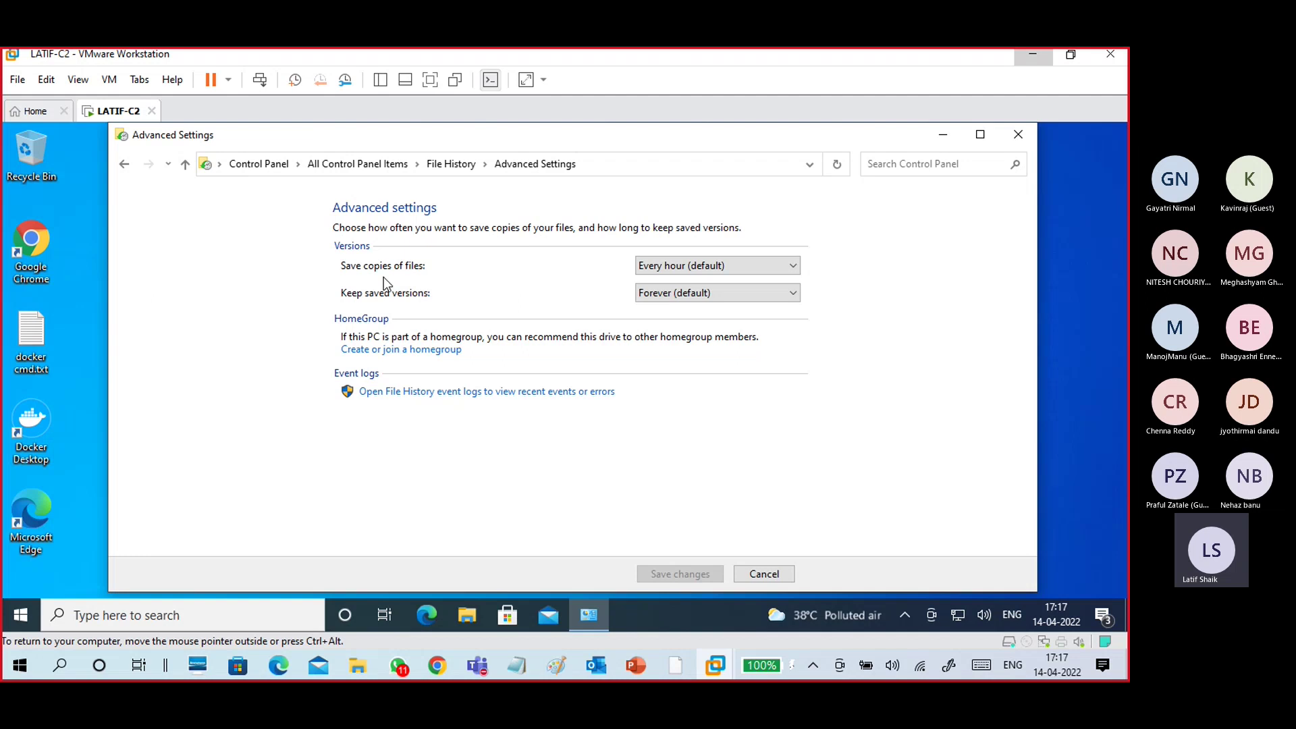
{"action": "left_click", "coordinate": [662, 266]}
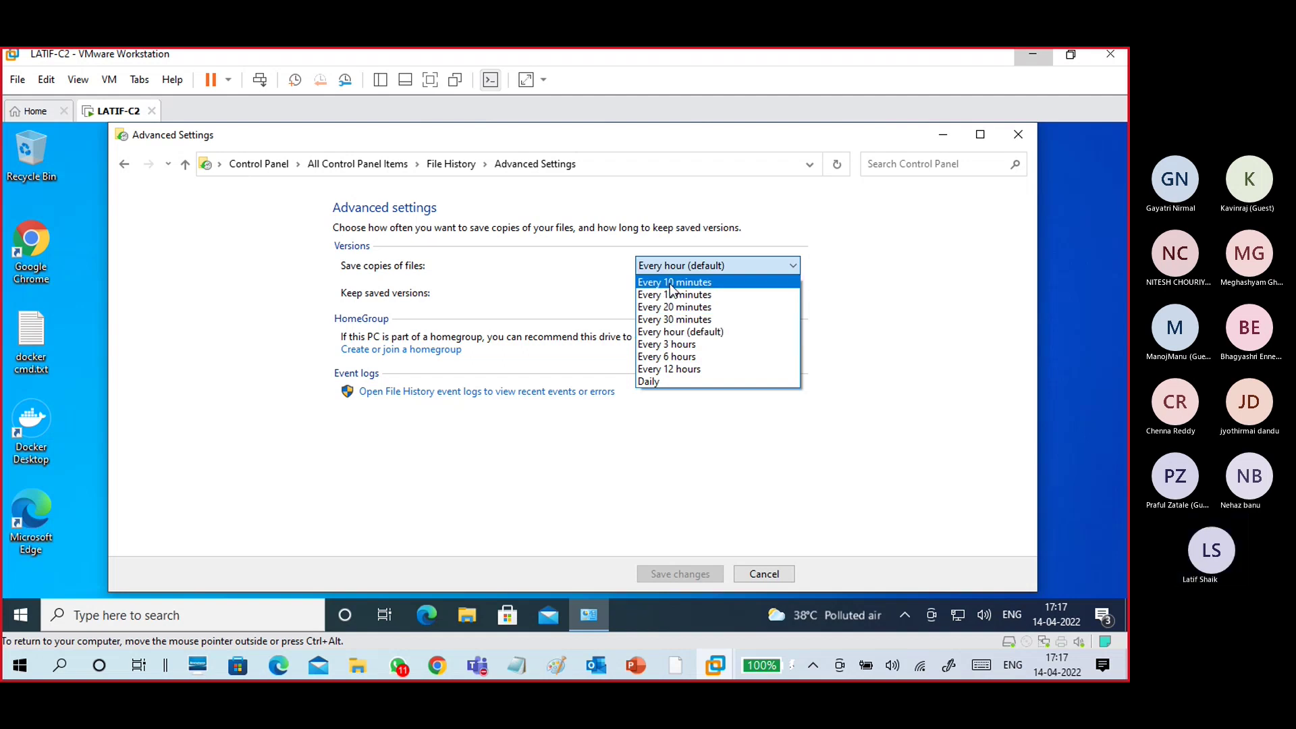
{"action": "left_click", "coordinate": [726, 295]}
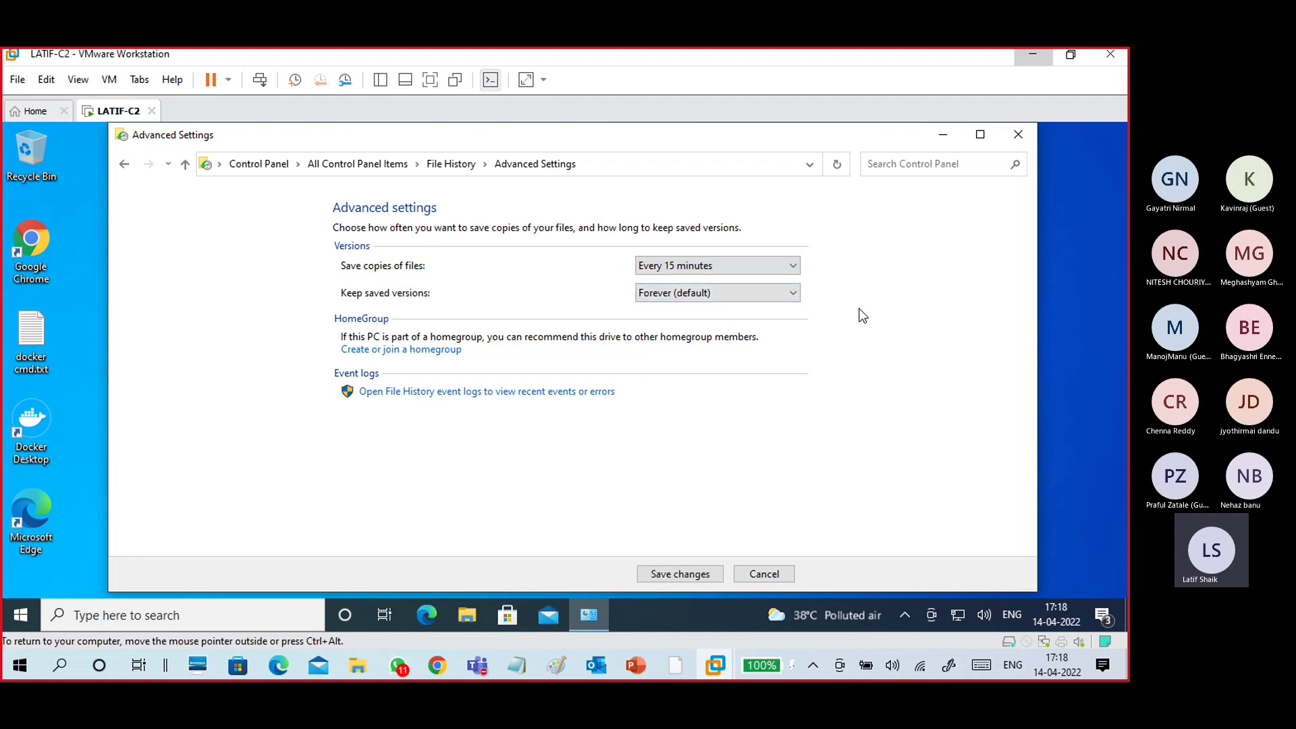
{"action": "left_click", "coordinate": [758, 295]}
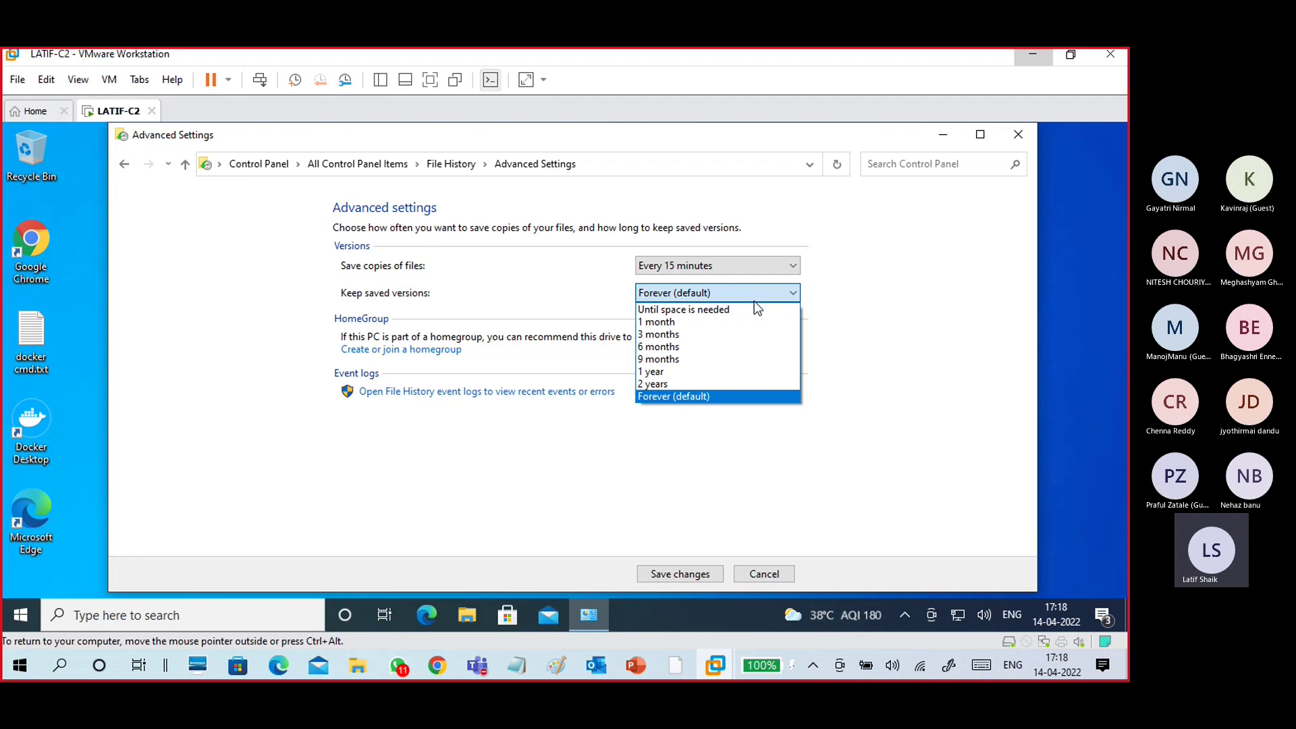
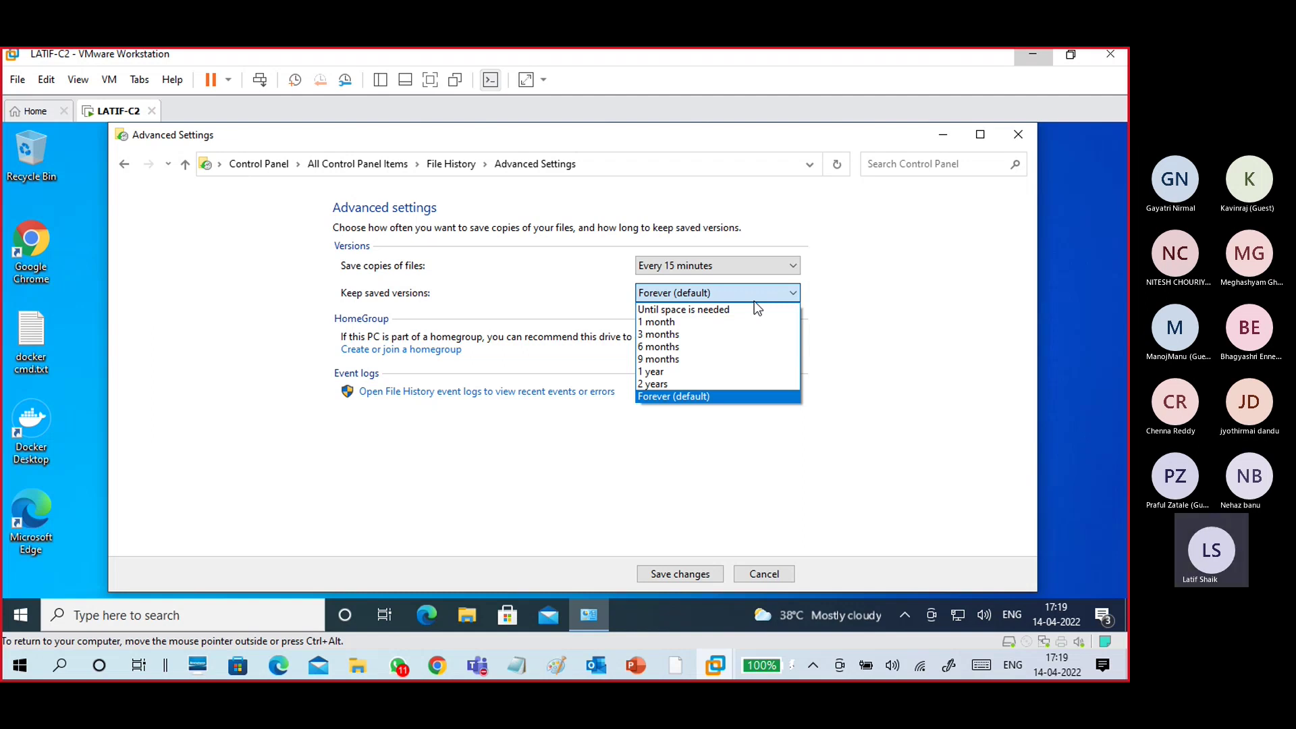
{"action": "left_click", "coordinate": [755, 312]}
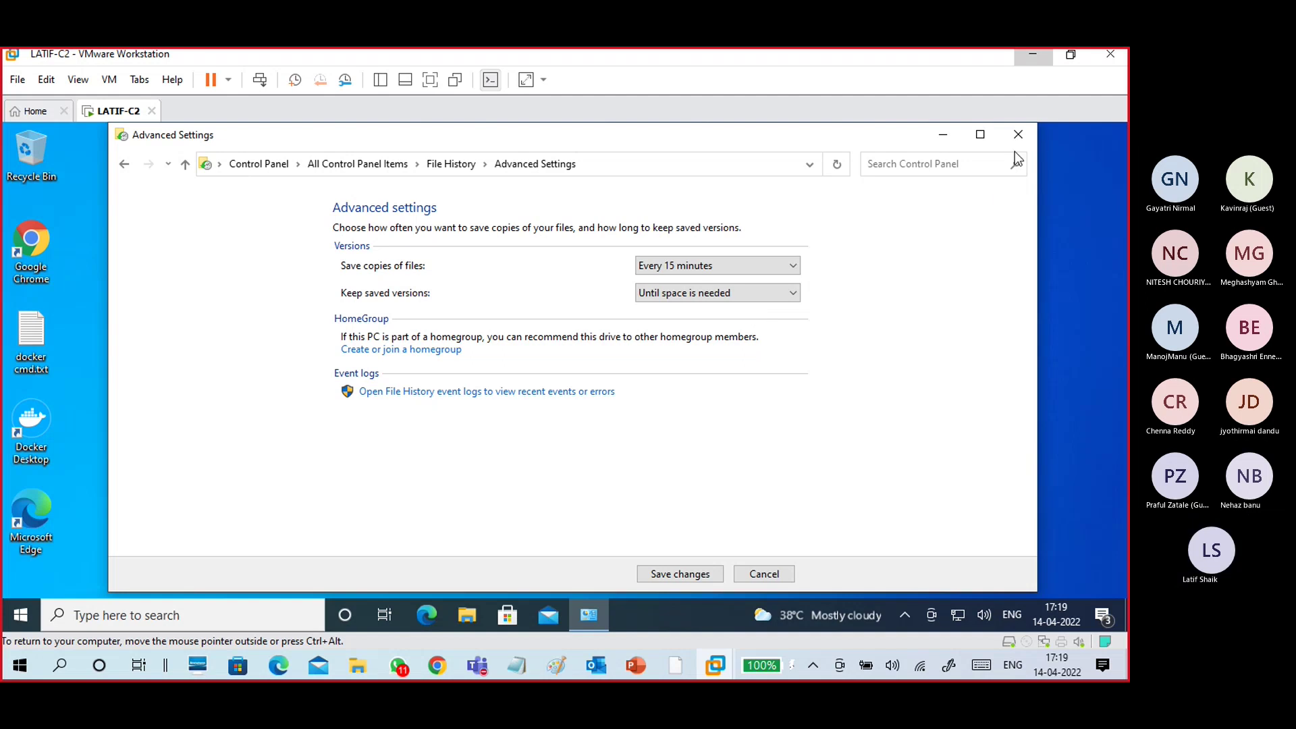
{"action": "left_click", "coordinate": [1017, 134]}
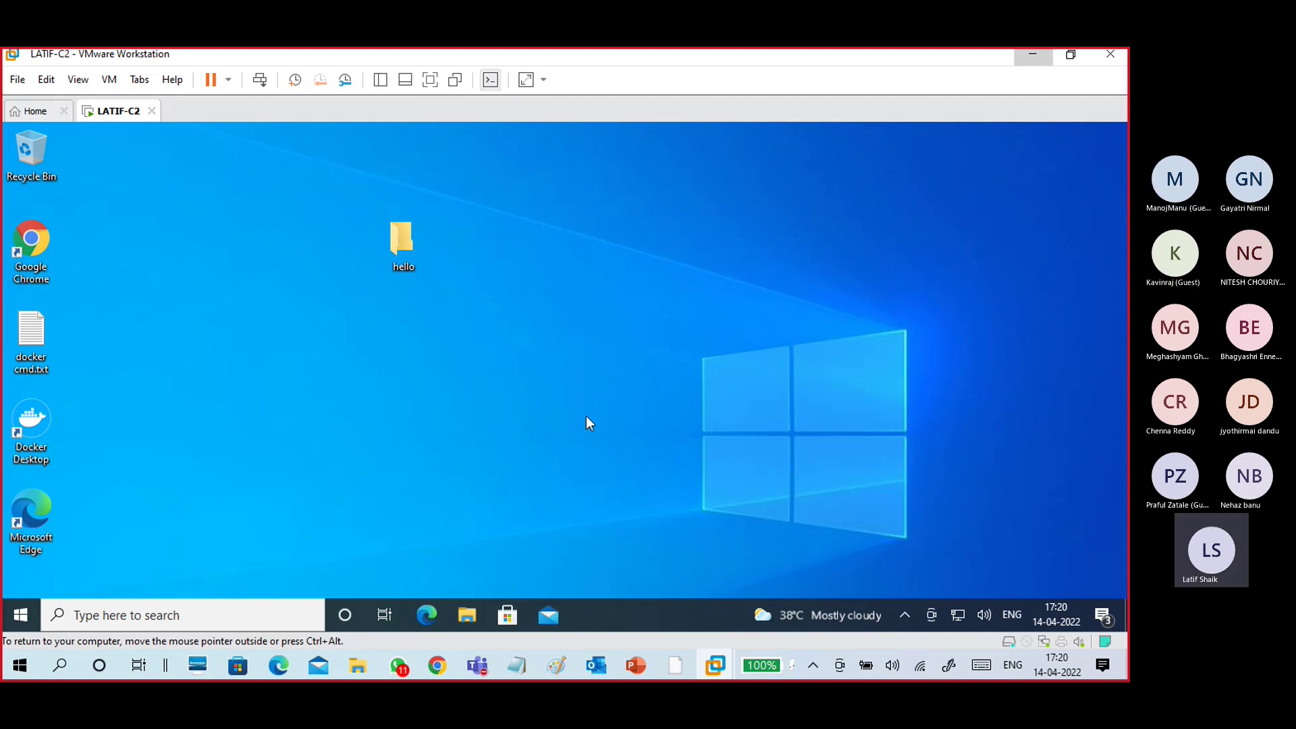
- Look at the text files in the Data3 folder on the virtual machine's C: drive and close File Explorer
{"action": "key", "text": "super+e"}
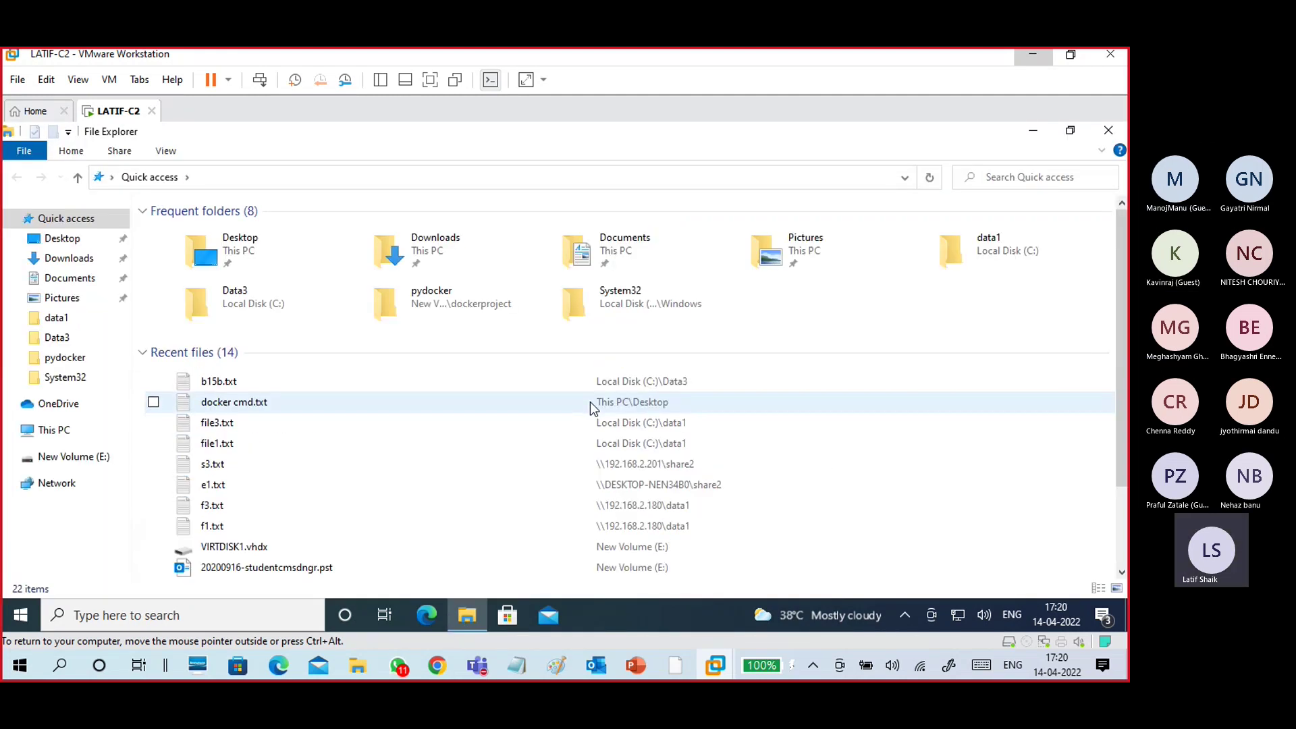
{"action": "left_click", "coordinate": [73, 429]}
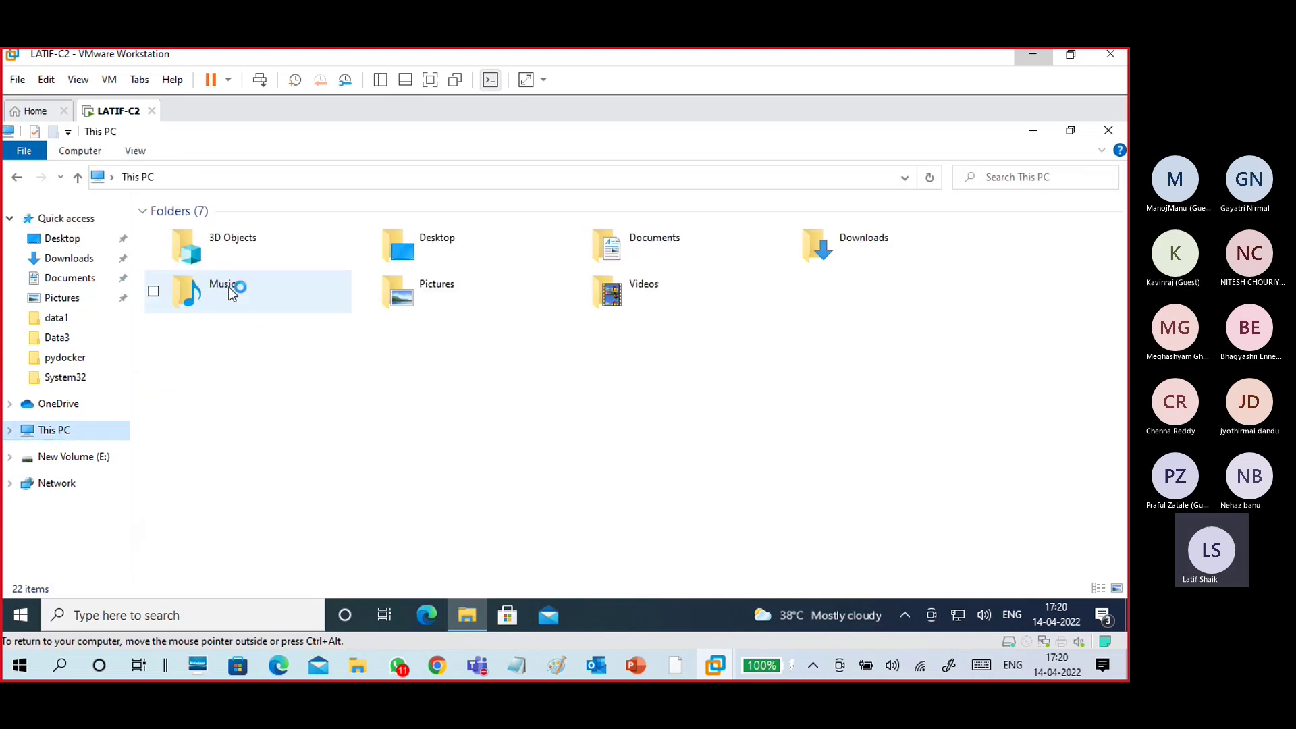
{"action": "double_click", "coordinate": [253, 354]}
{"action": "double_click", "coordinate": [240, 268]}
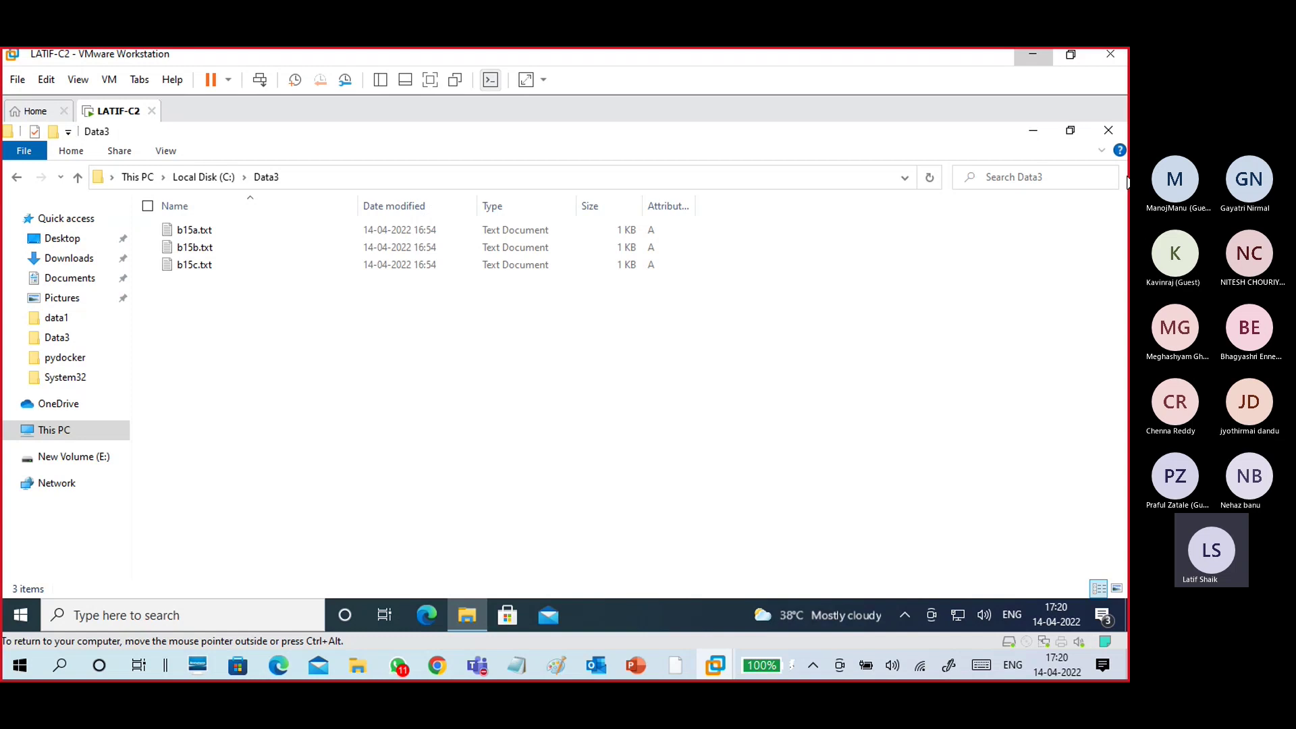
{"action": "left_click", "coordinate": [1109, 131]}
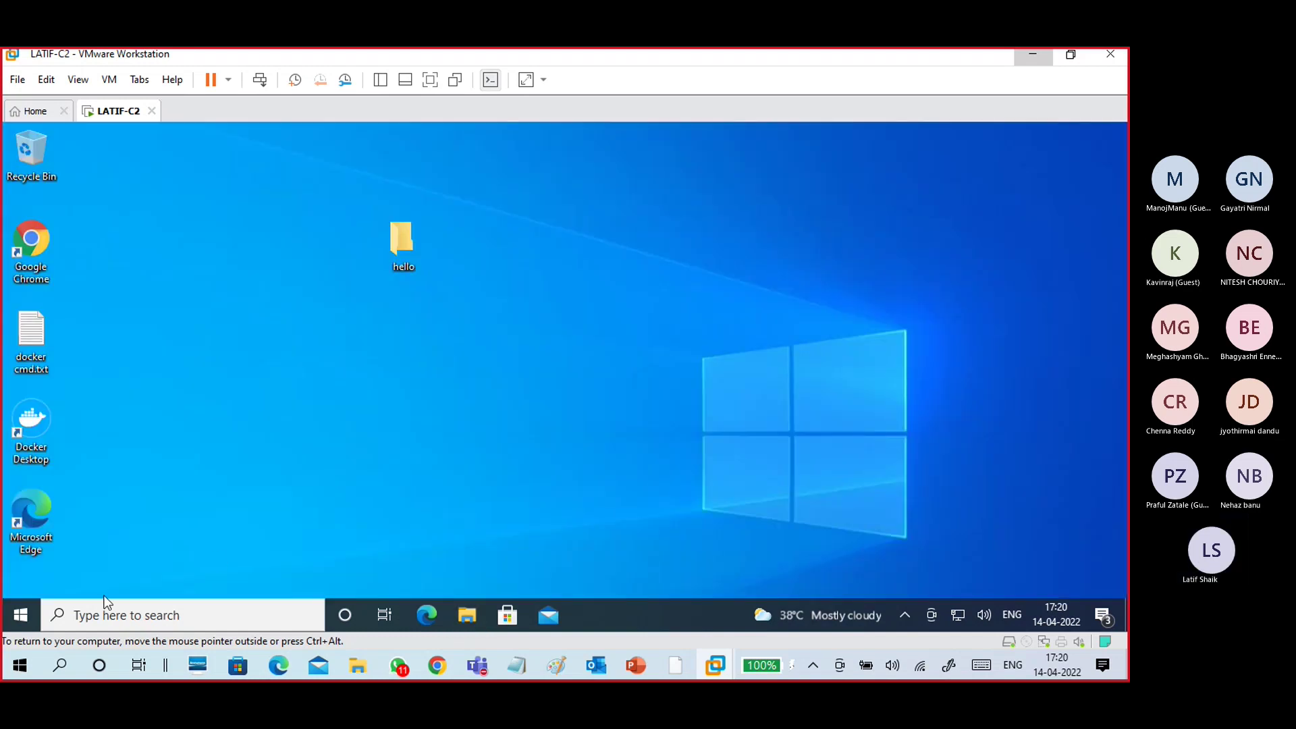
- Minimize the virtual machine, bring up the CTS Classes Test 1 Teams meeting, and shift its window slightly on the desktop
{"action": "left_click", "coordinate": [1033, 54]}
{"action": "mouse_move", "coordinate": [483, 666]}
{"action": "left_click", "coordinate": [485, 611]}
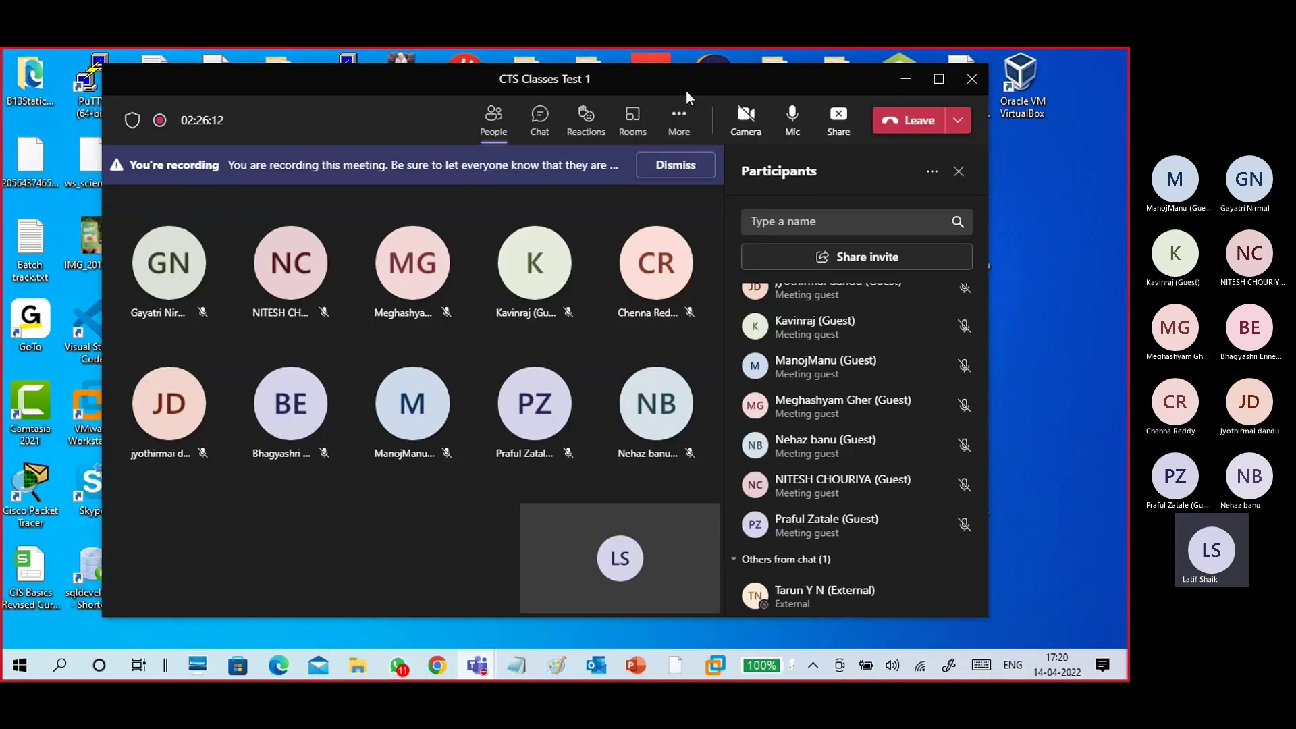
{"action": "left_click_drag", "start_coordinate": [685, 90], "coordinate": [695, 81]}
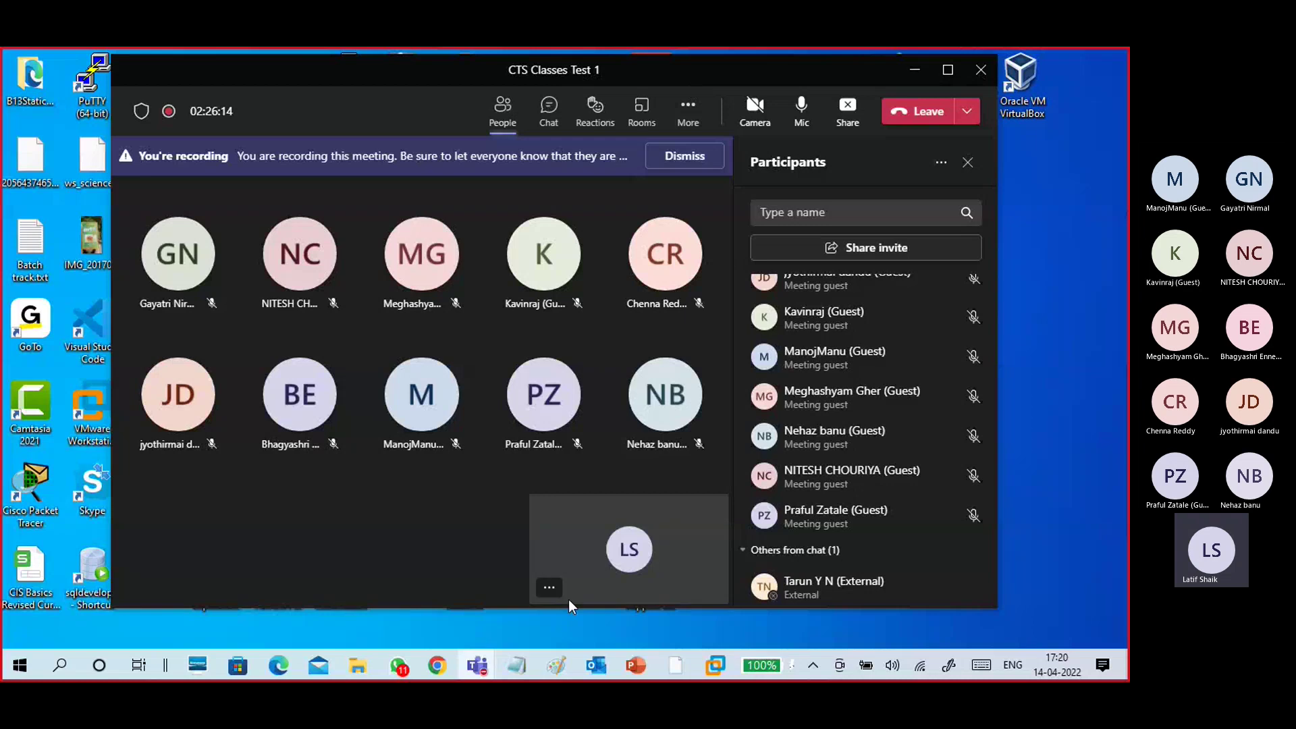
- Review the untitled Notepad notes, delete the "15m - 4.40" line at the end, and minimize the notes
{"action": "mouse_move", "coordinate": [524, 668]}
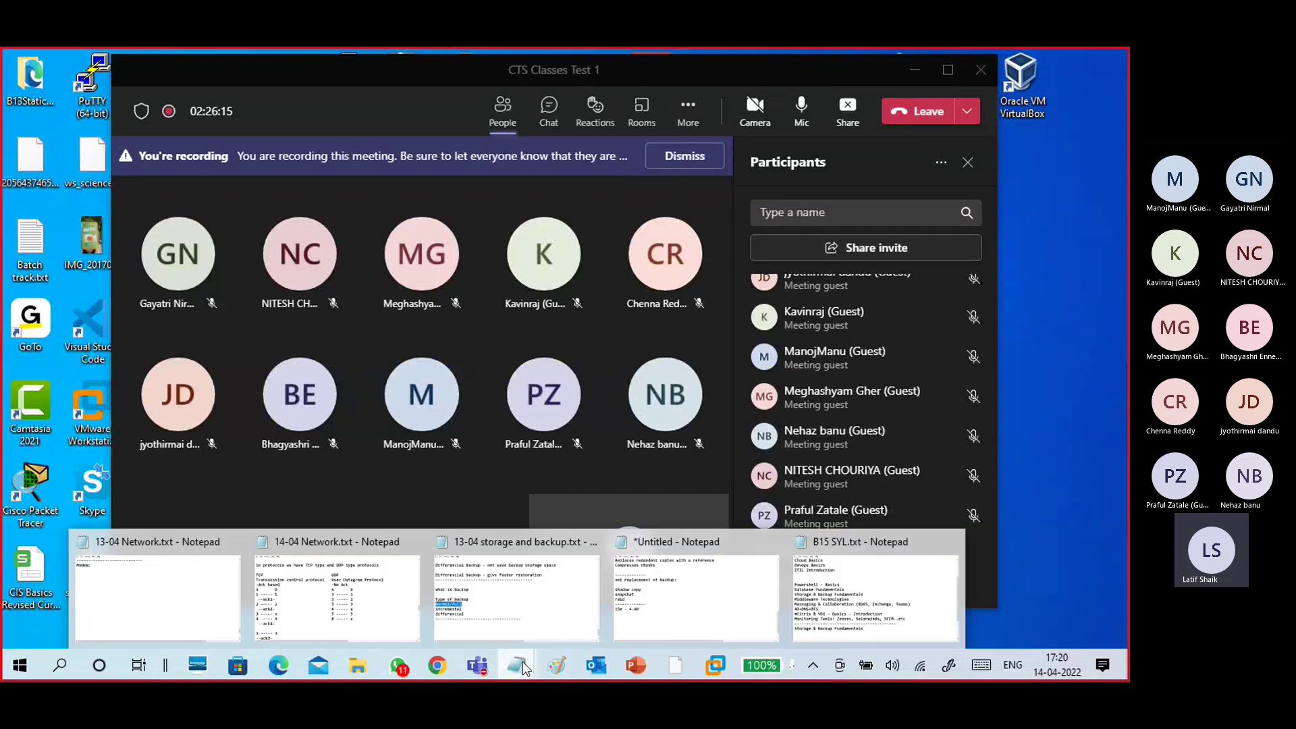
{"action": "left_click", "coordinate": [714, 610]}
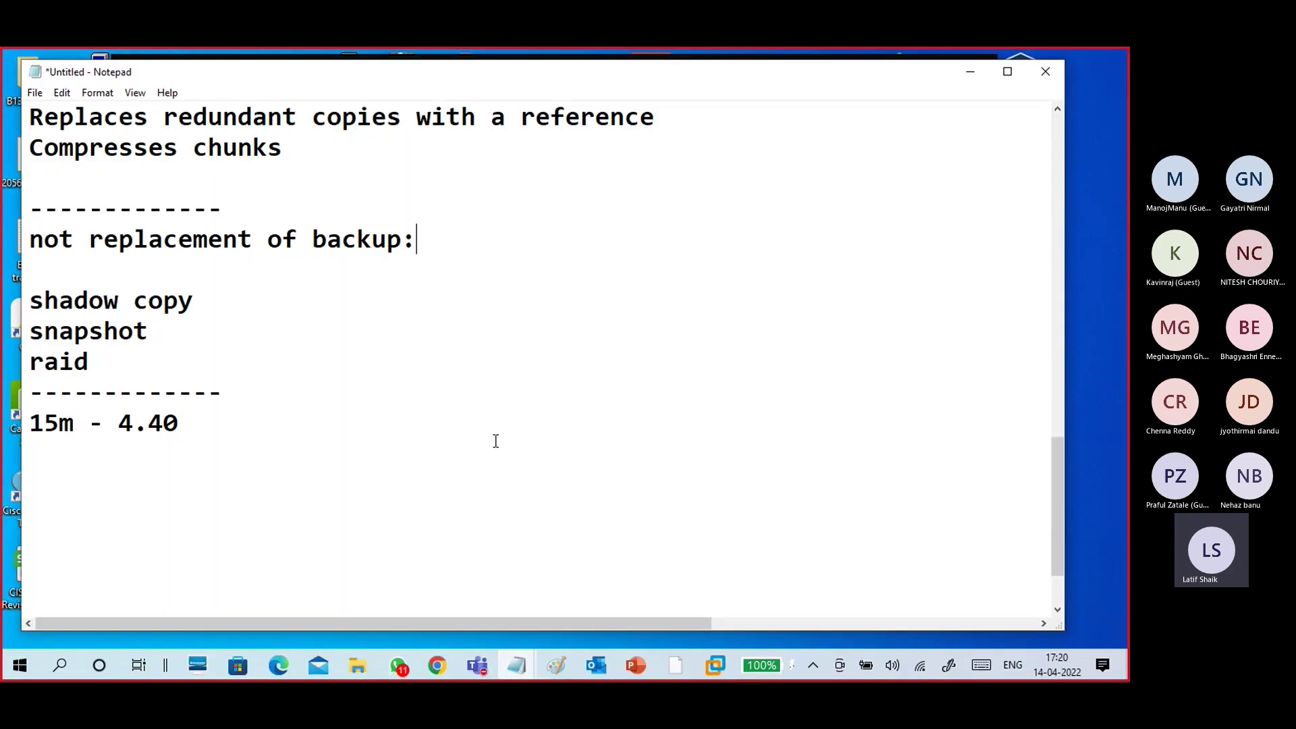
{"action": "scroll", "coordinate": [477, 401], "scroll_direction": "up", "scroll_amount": 4}
{"action": "scroll", "coordinate": [476, 400], "scroll_direction": "up", "scroll_amount": 9}
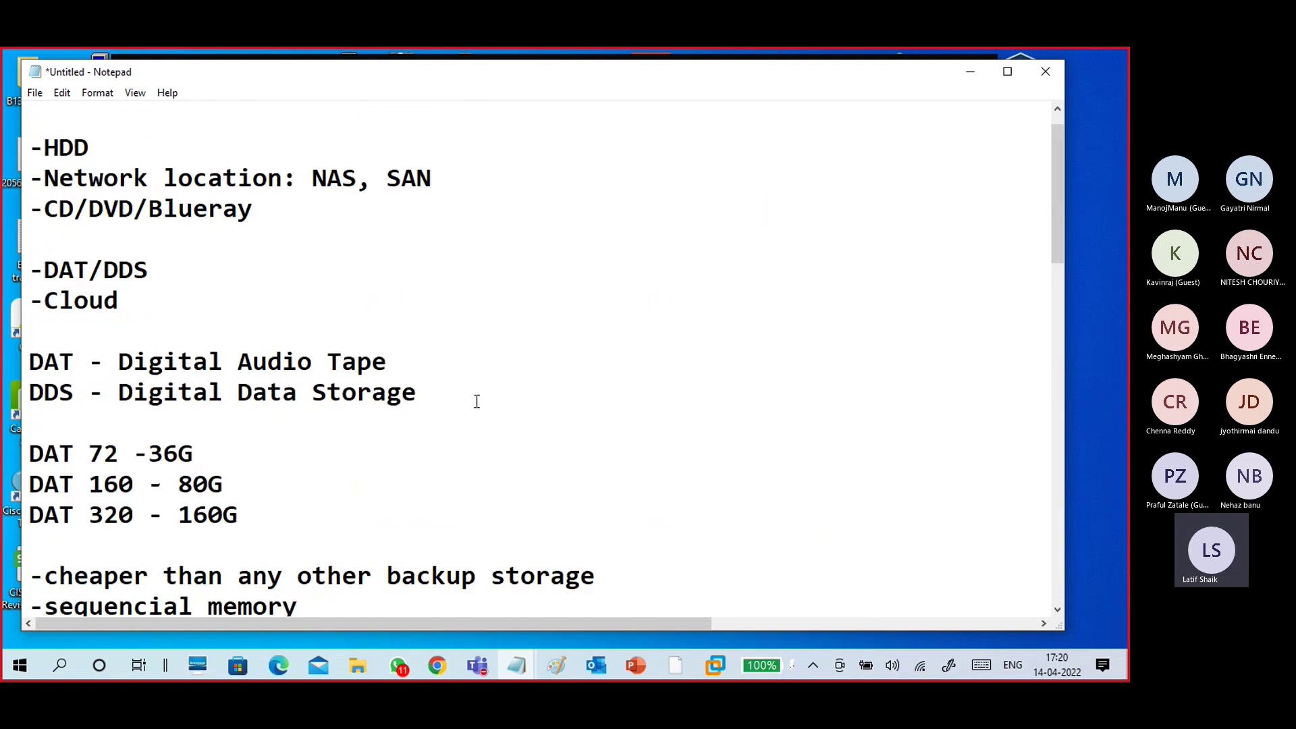
{"action": "scroll", "coordinate": [481, 401], "scroll_direction": "down", "scroll_amount": 15}
{"action": "scroll", "coordinate": [481, 400], "scroll_direction": "up", "scroll_amount": 4}
{"action": "scroll", "coordinate": [482, 401], "scroll_direction": "down", "scroll_amount": 4}
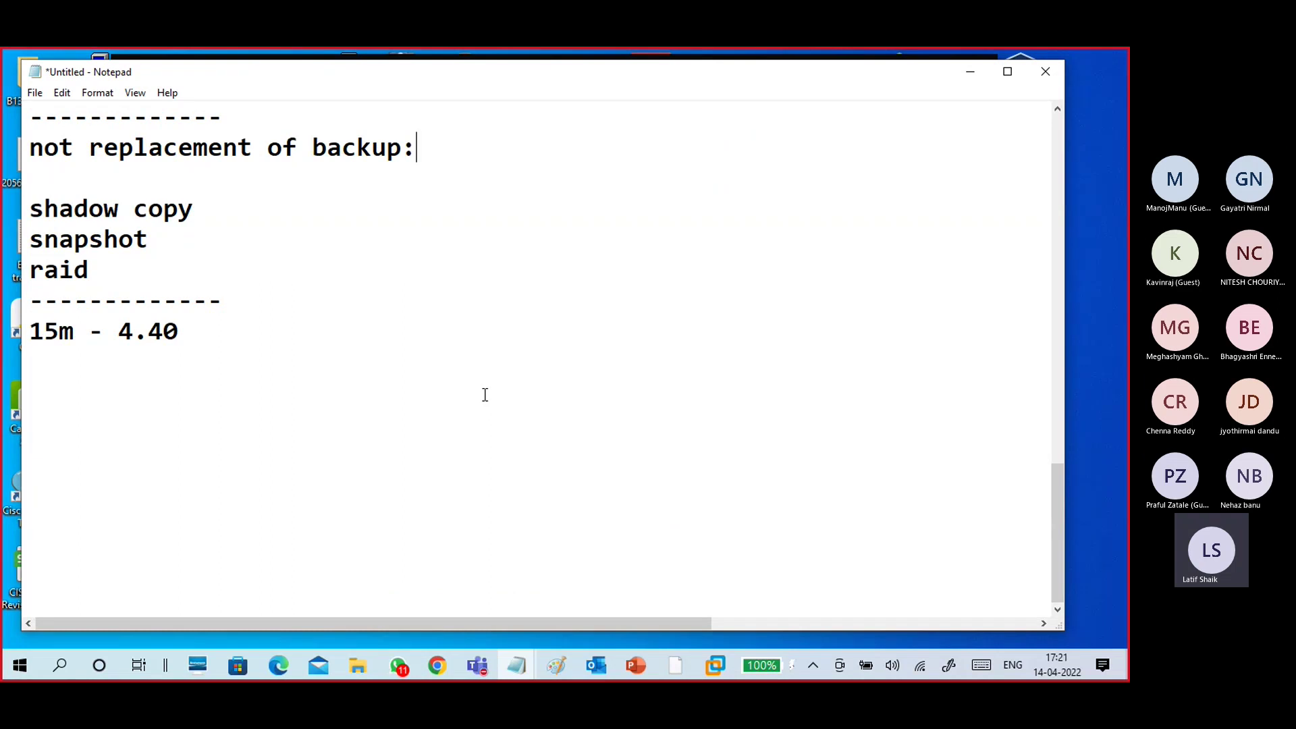
{"action": "left_click", "coordinate": [382, 392]}
{"action": "left_click_drag", "start_coordinate": [215, 335], "coordinate": [15, 330]}
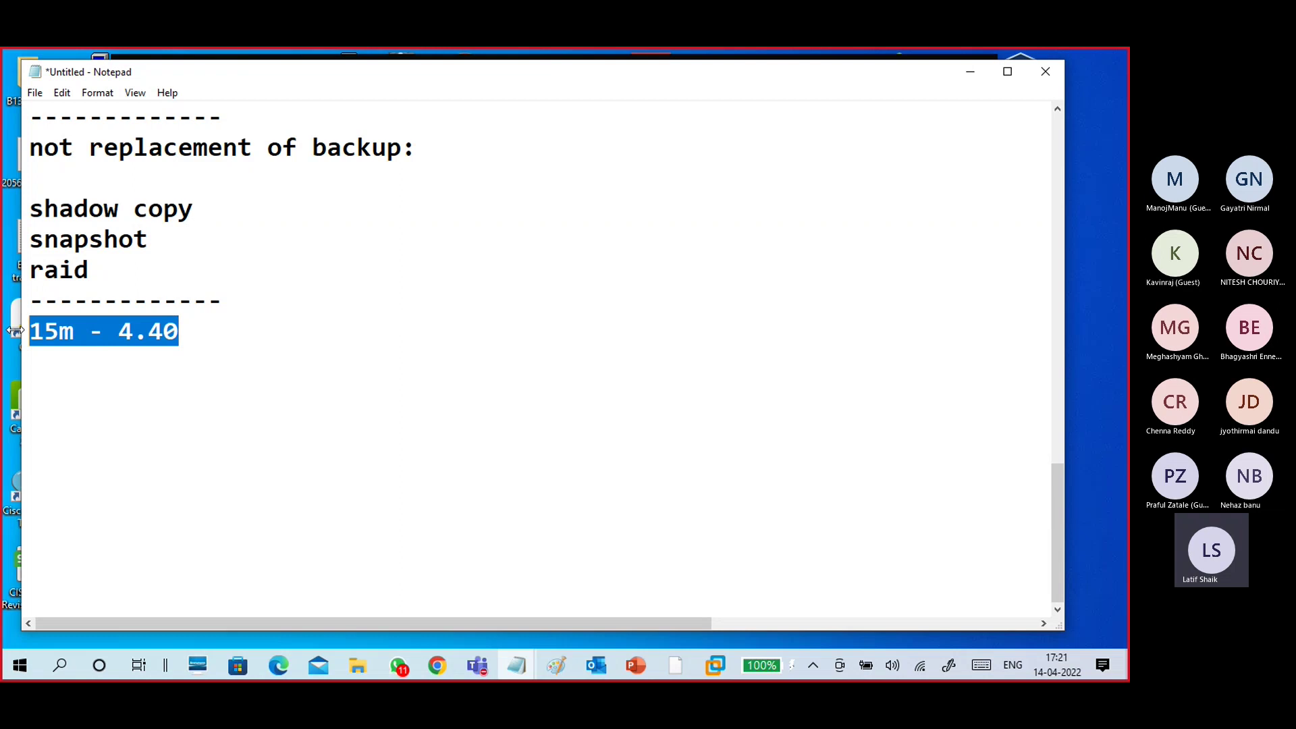
{"action": "key", "text": "BackSpace"}
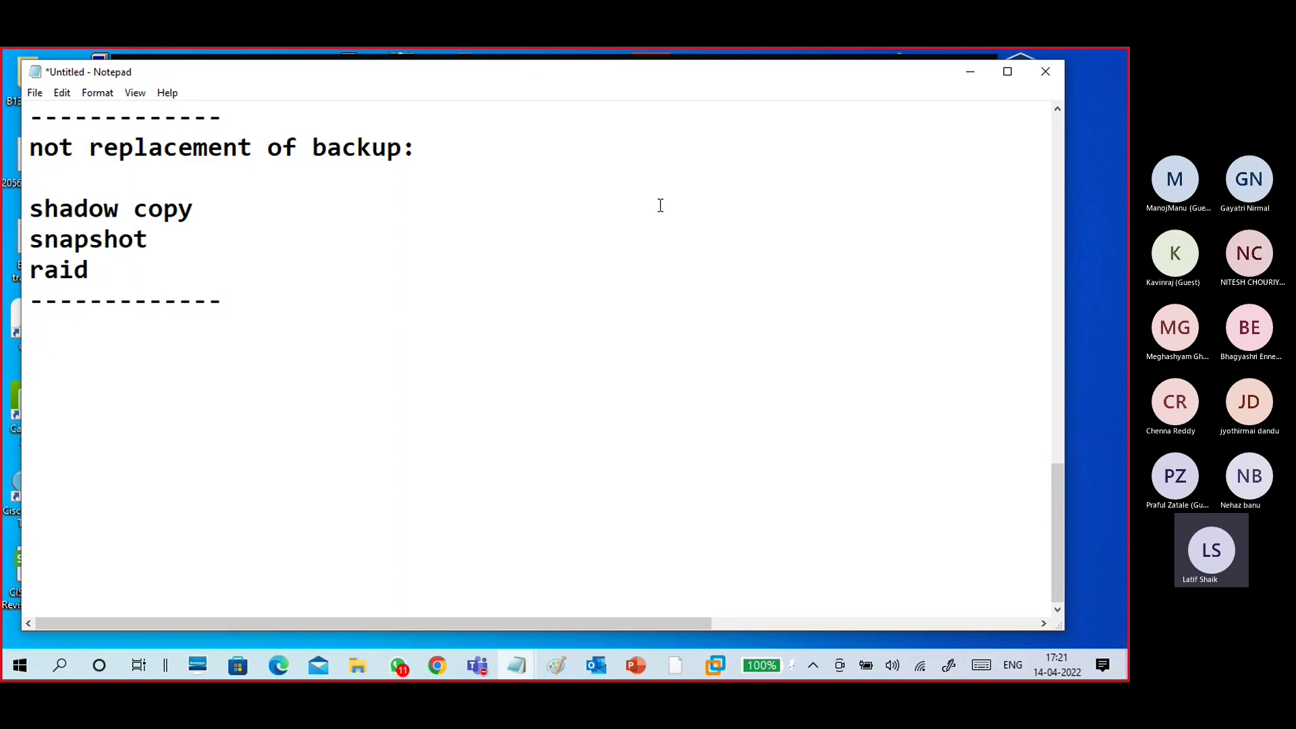
{"action": "left_click", "coordinate": [970, 70]}
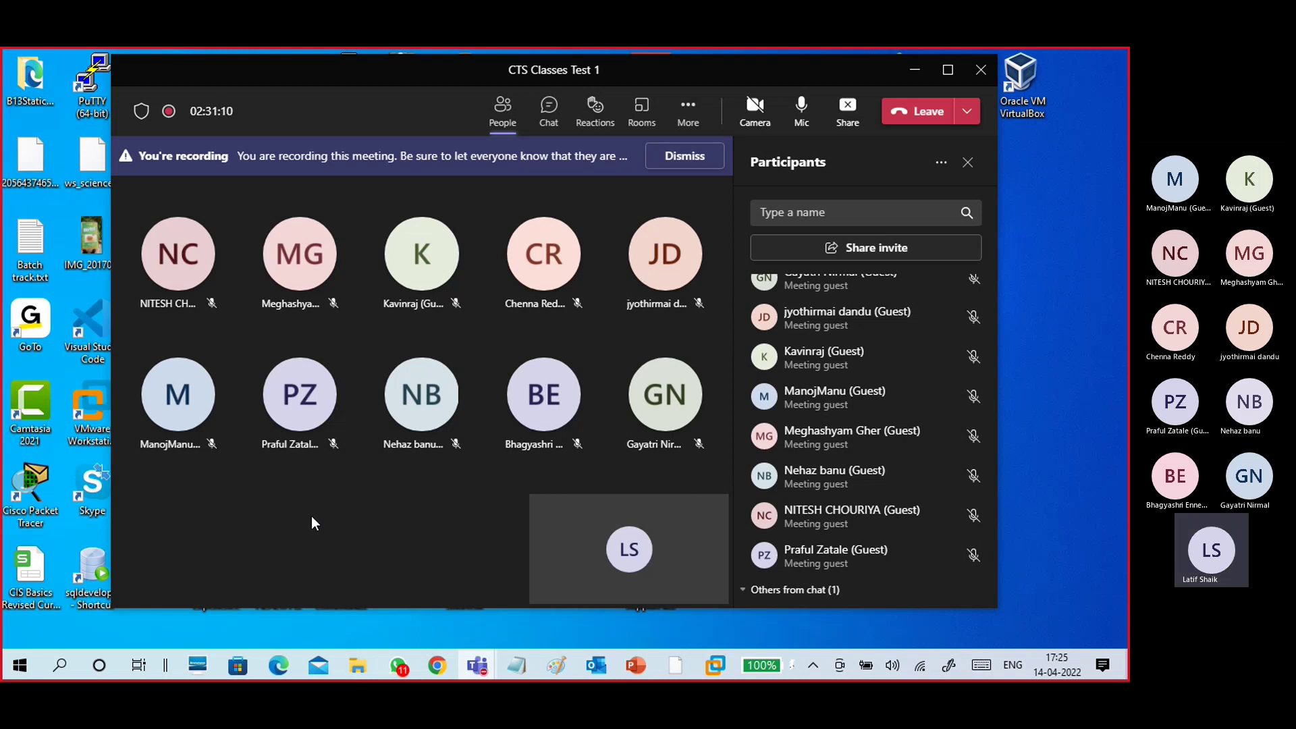
- Start a new blank drawing in the untitled Paint window, discarding the backup sketch without saving
{"action": "left_click", "coordinate": [563, 670]}
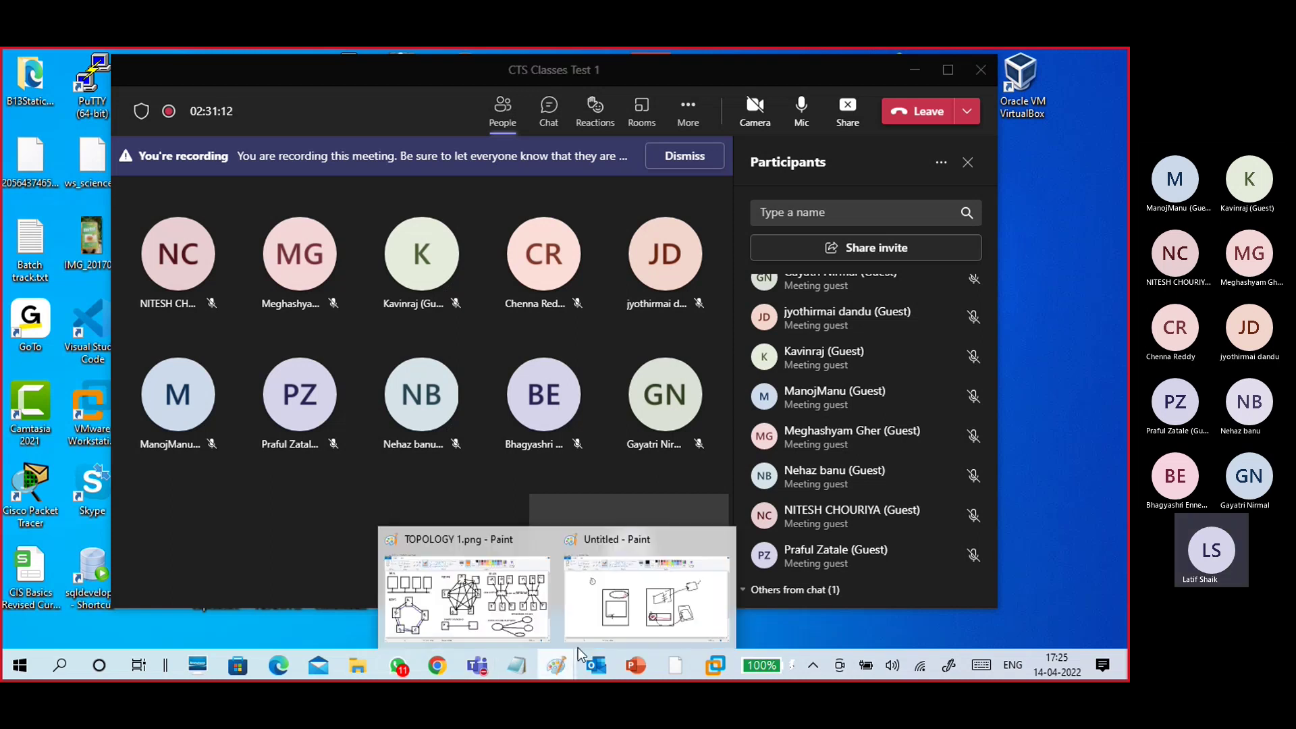
{"action": "left_click", "coordinate": [581, 589]}
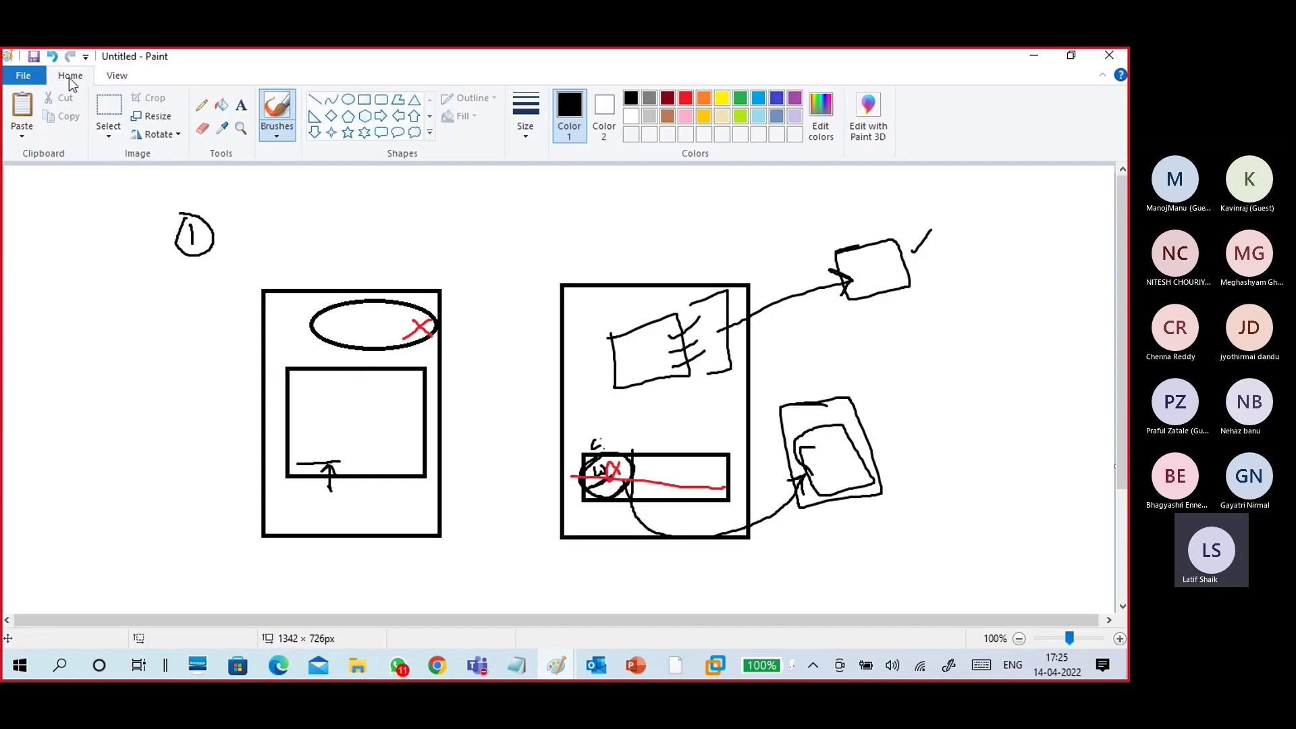
{"action": "left_click", "coordinate": [32, 73]}
{"action": "left_click", "coordinate": [31, 92]}
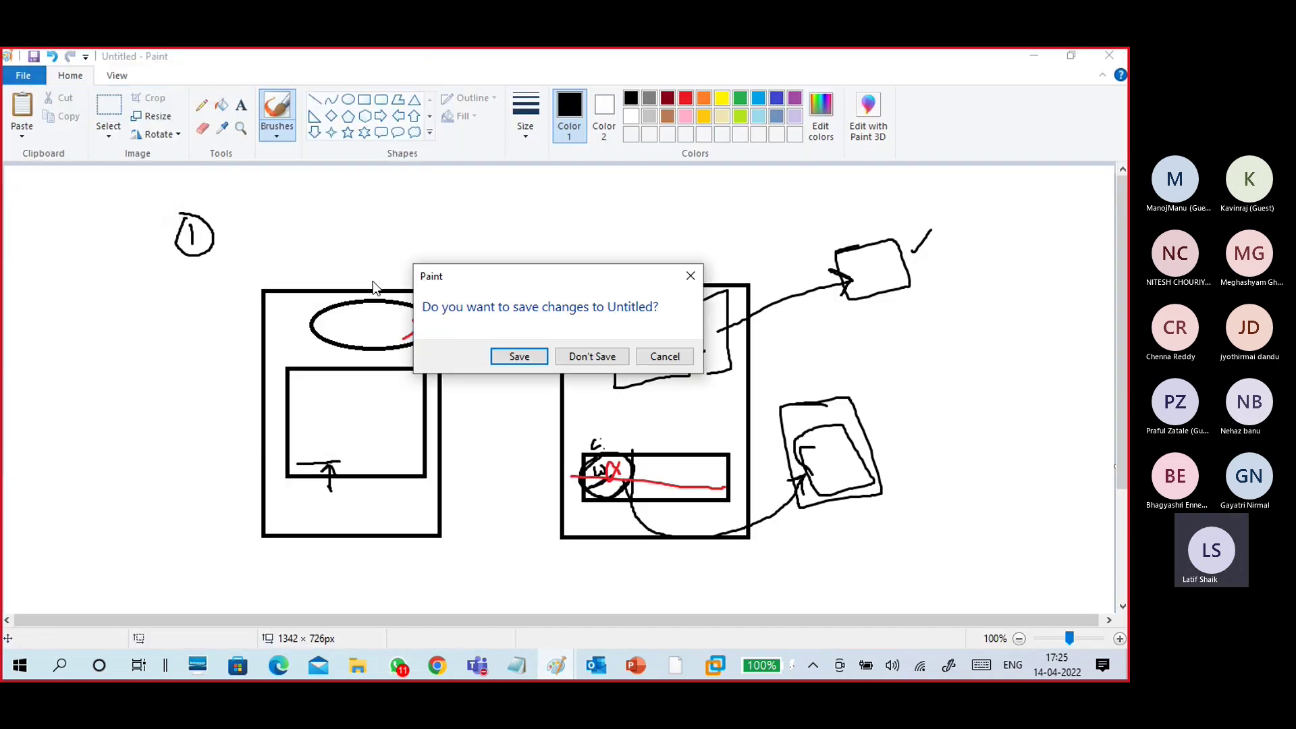
{"action": "left_click", "coordinate": [591, 355]}
- Draw a wide, flat black-outlined rectangle near the upper-left corner of the blank canvas
{"action": "left_click", "coordinate": [363, 102]}
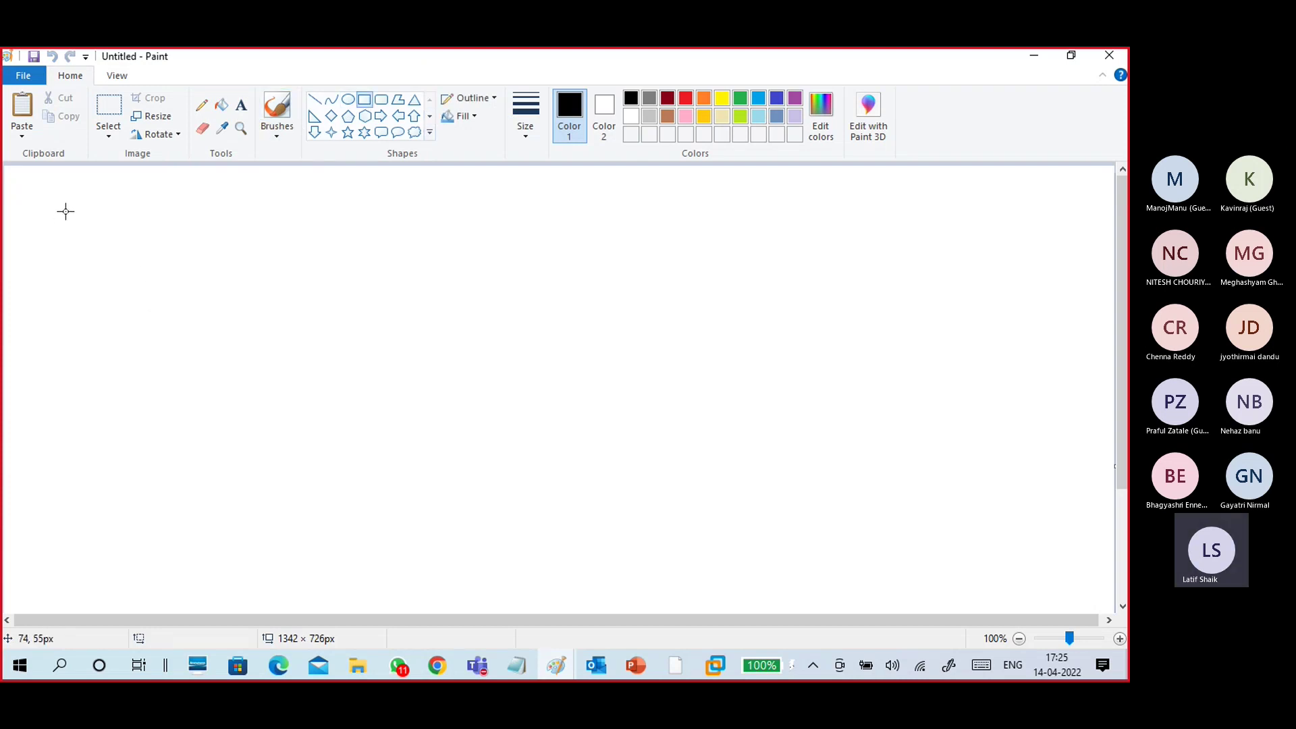
{"action": "left_click_drag", "start_coordinate": [70, 222], "coordinate": [363, 275]}
{"action": "left_click", "coordinate": [334, 338]}
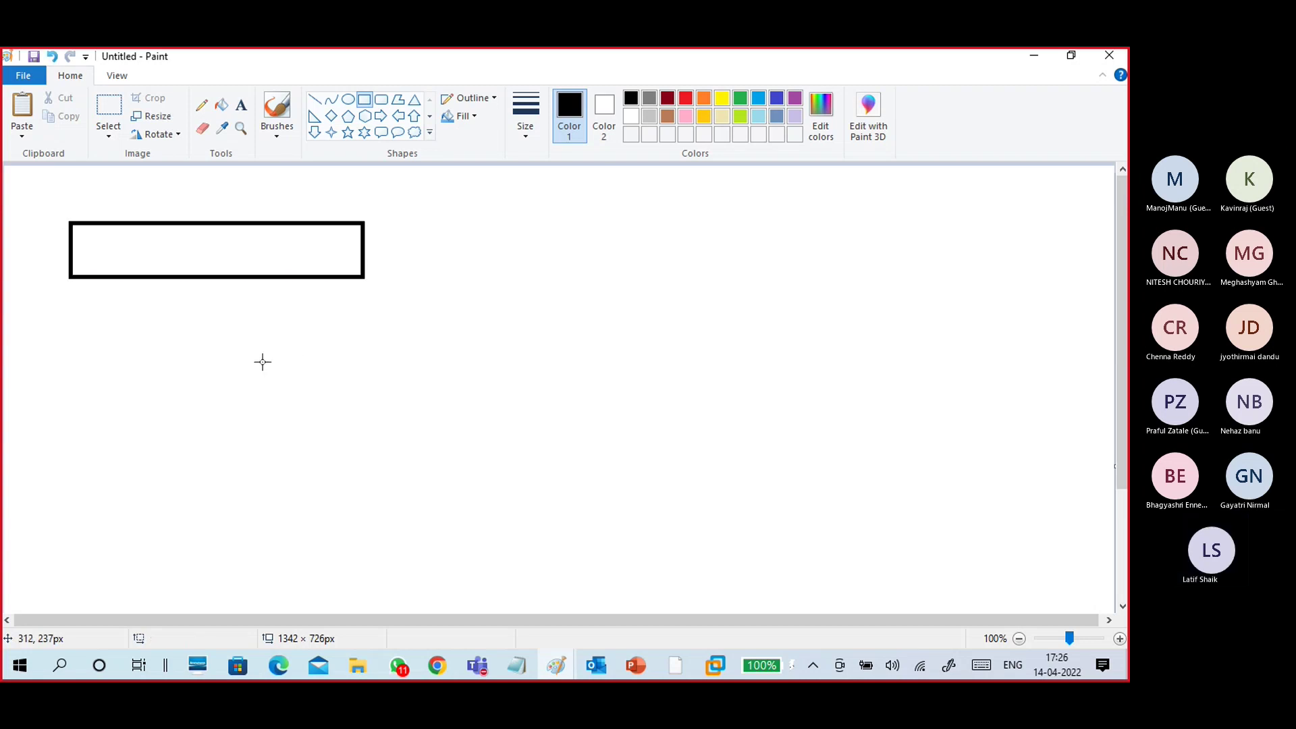
- Add the text title "LVM - Logical Volume Manager" above the rectangle, widening its text box to fit on one line
{"action": "left_click", "coordinate": [241, 106]}
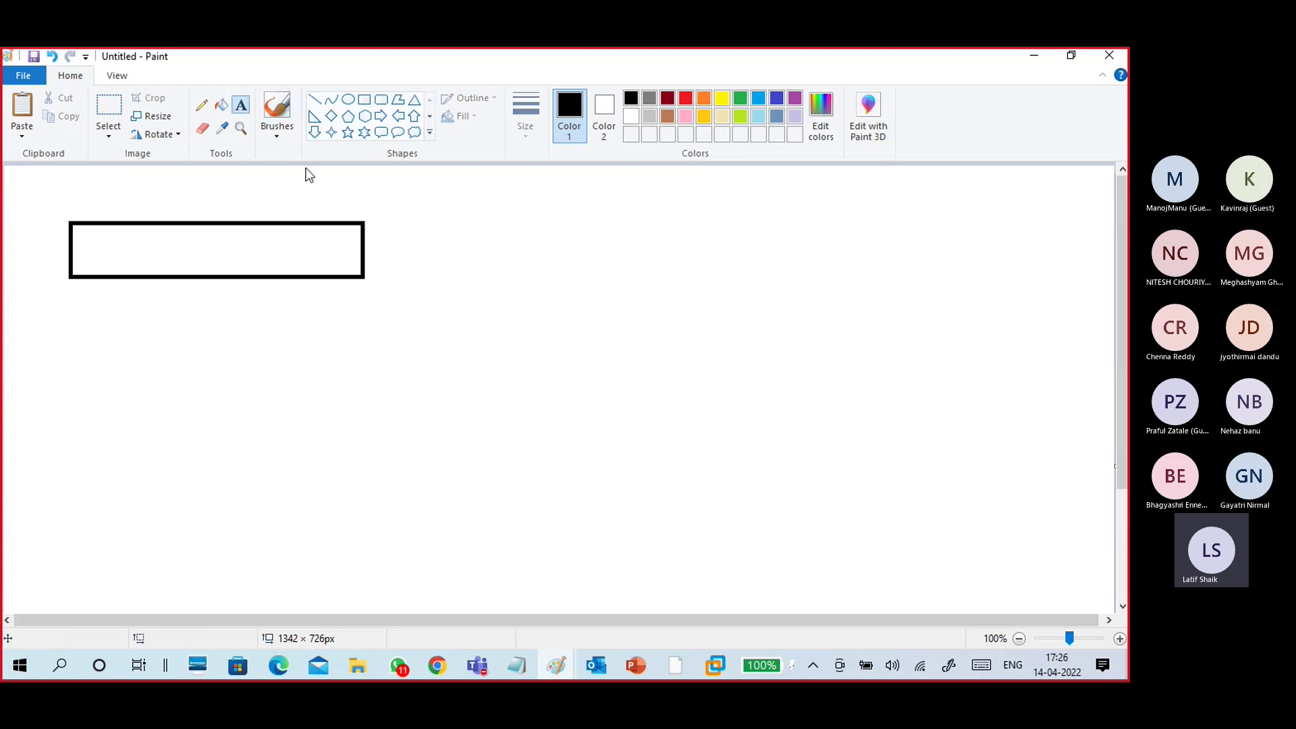
{"action": "left_click", "coordinate": [386, 183]}
{"action": "type", "text": "LVM"}
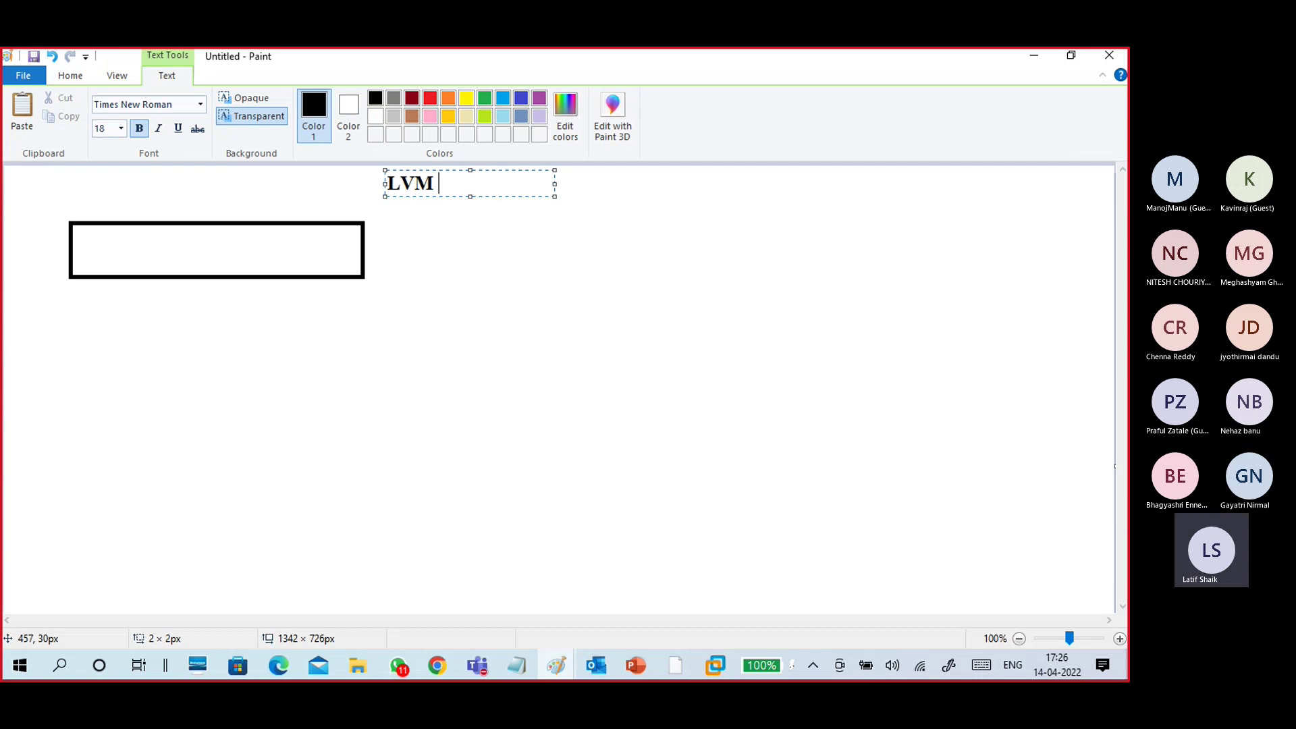
{"action": "type", "text": " - Logical V"}
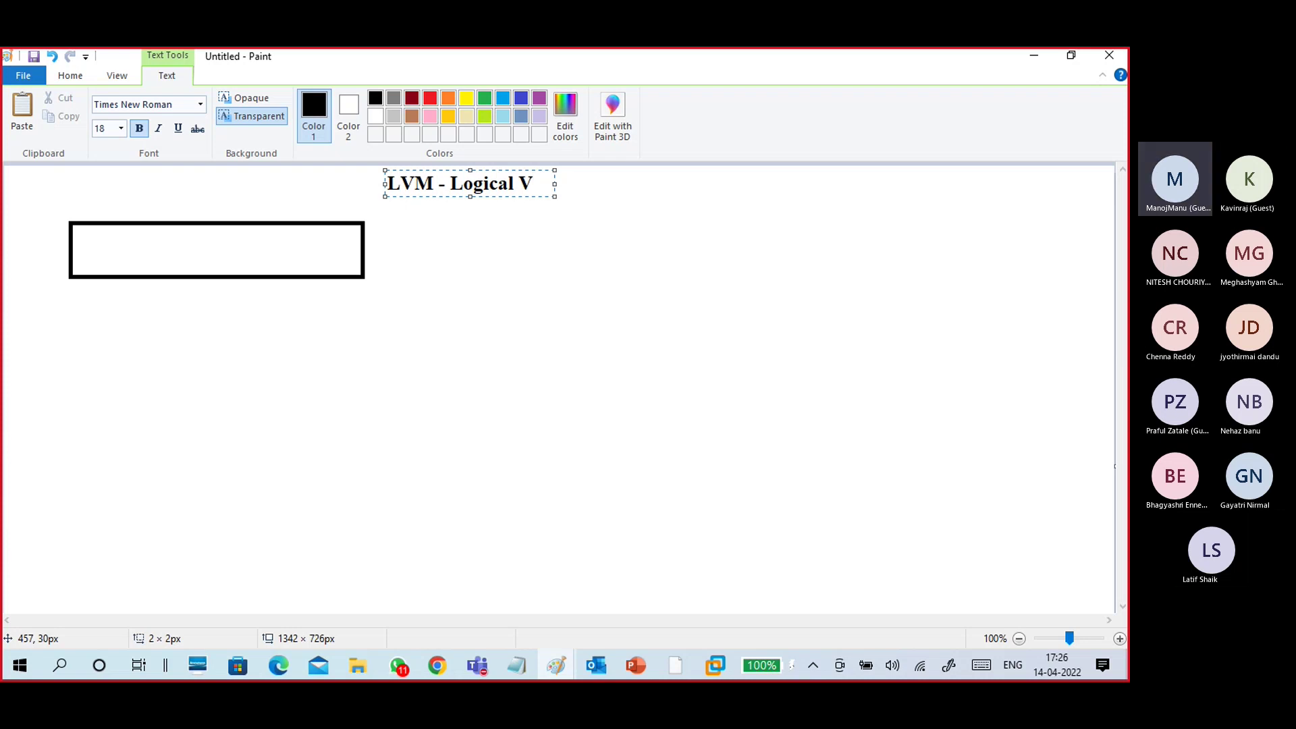
{"action": "type", "text": "olume "}
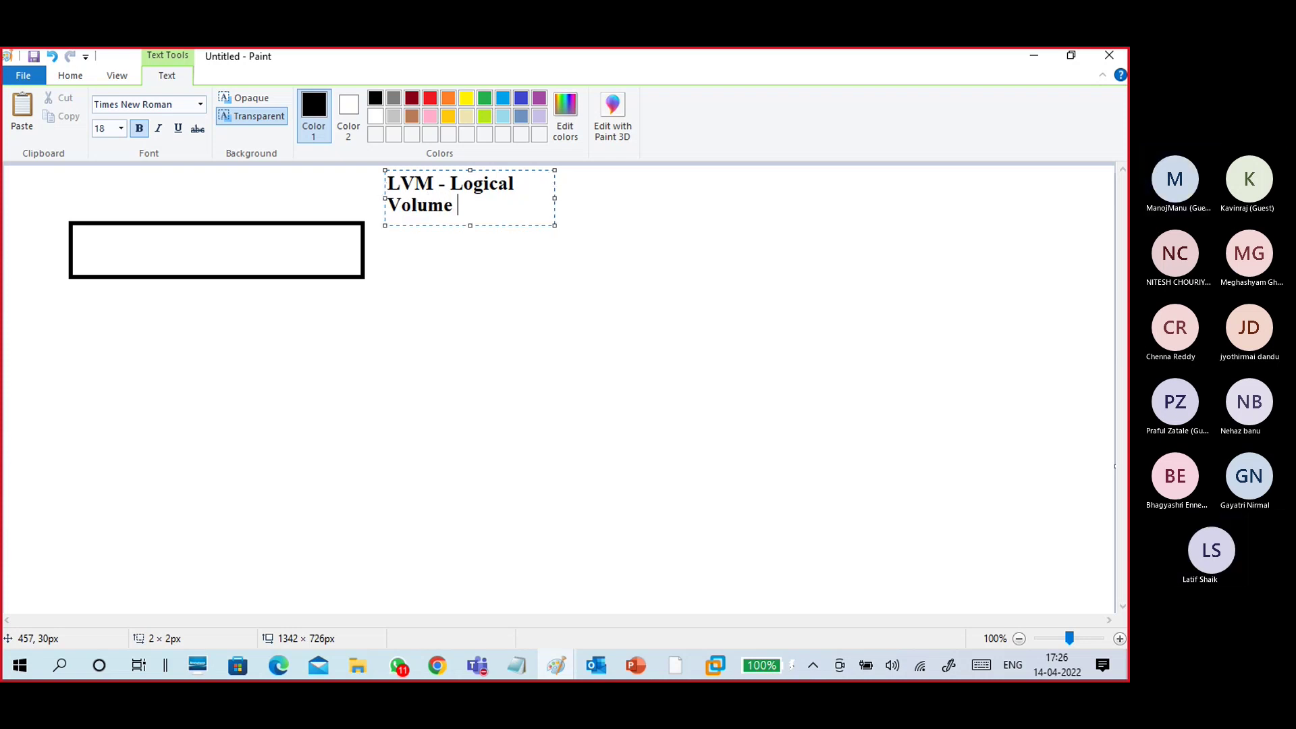
{"action": "type", "text": "mna"}
{"action": "key", "text": "BackSpace"}
{"action": "key", "text": "BackSpace"}
{"action": "key", "text": "BackSpace"}
{"action": "type", "text": "Manager"}
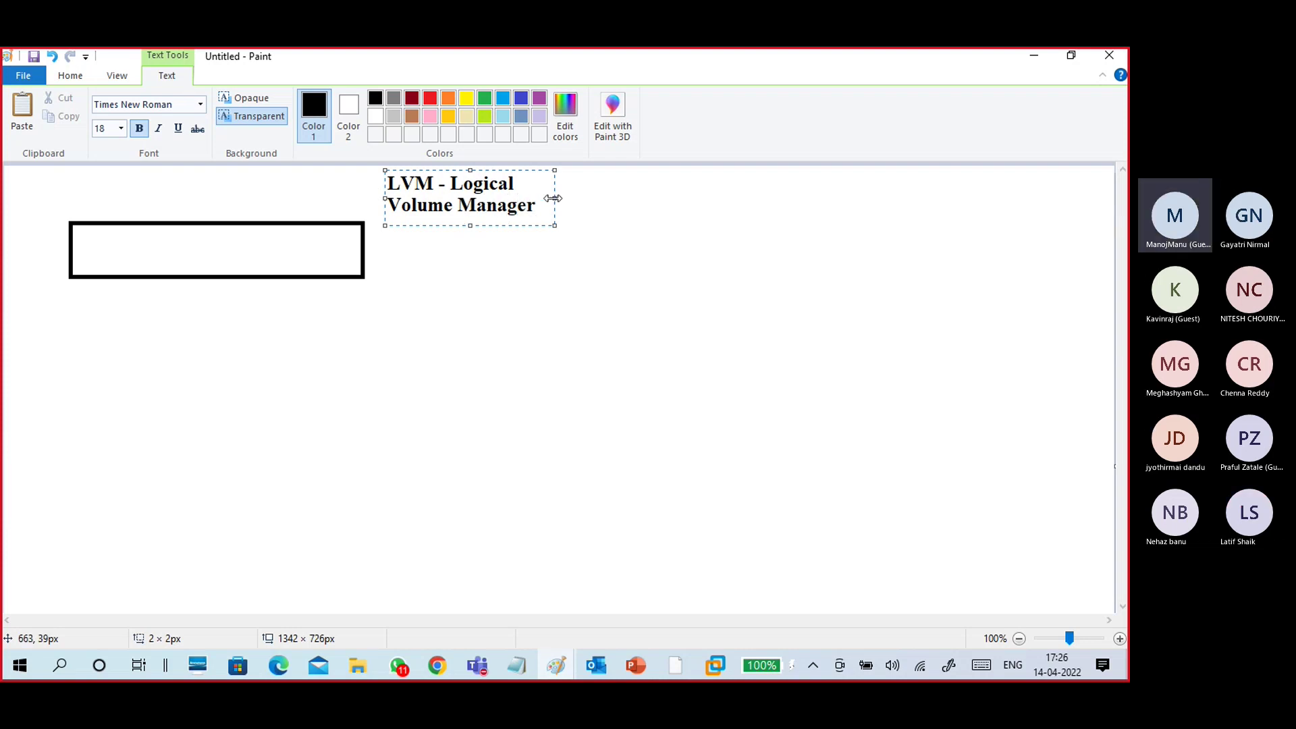
{"action": "left_click_drag", "start_coordinate": [552, 198], "coordinate": [687, 214]}
{"action": "left_click", "coordinate": [726, 254]}
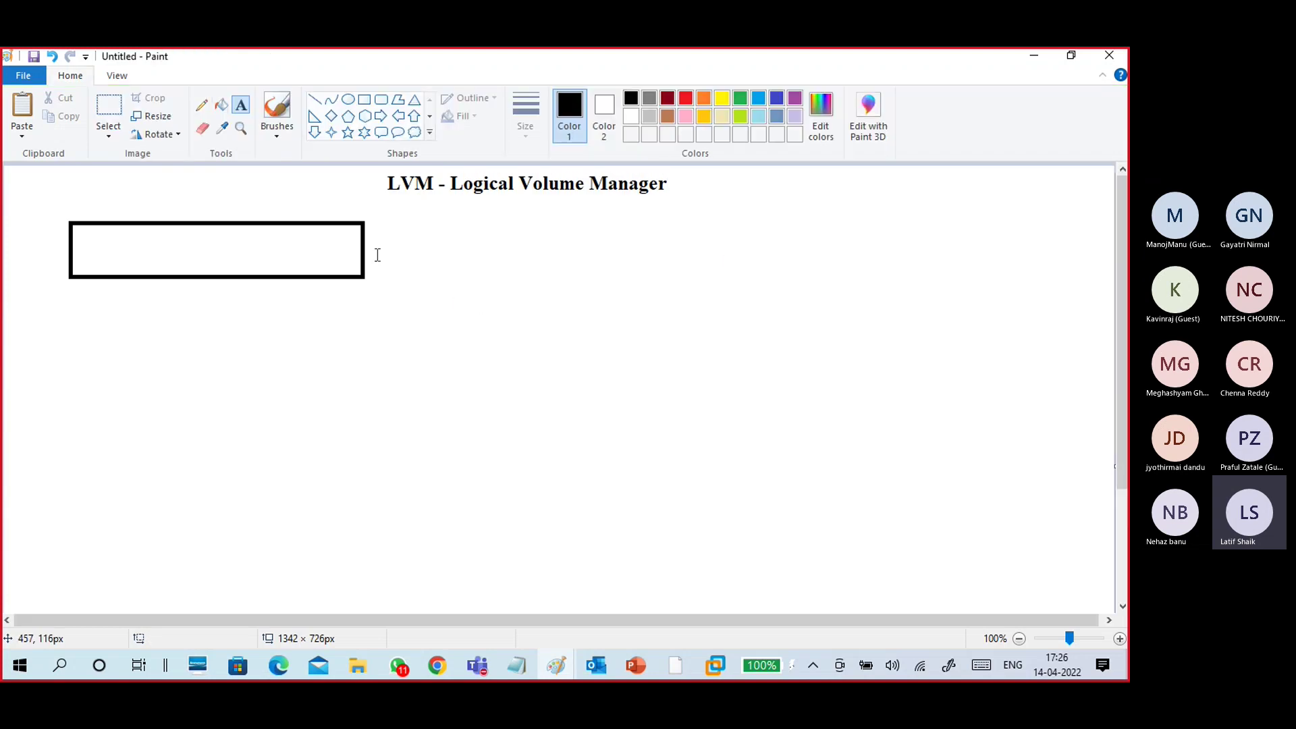
- Draw two more wide, flat black rectangles stacked below the first one, matching its width and height
{"action": "left_click", "coordinate": [363, 100]}
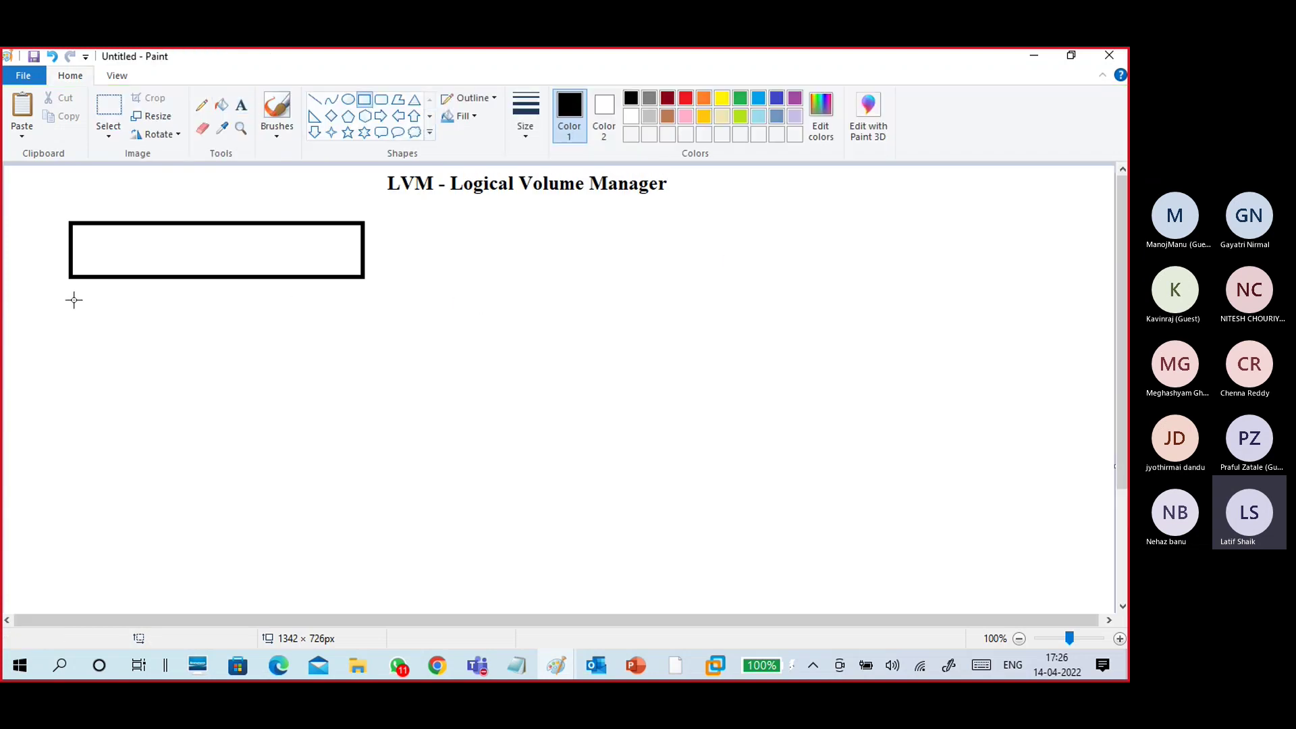
{"action": "left_click_drag", "start_coordinate": [68, 291], "coordinate": [365, 351]}
{"action": "left_click", "coordinate": [373, 378]}
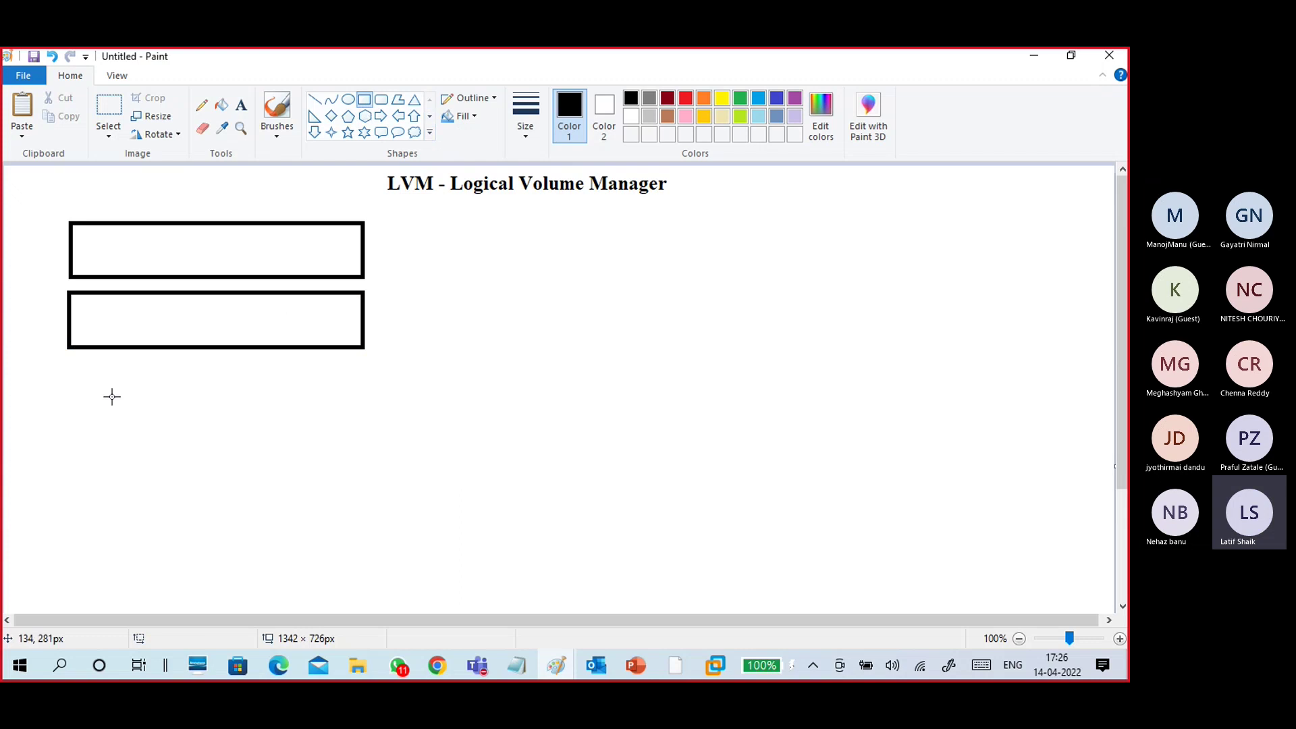
{"action": "mouse_move", "coordinate": [63, 362]}
{"action": "left_mouse_down"}
{"action": "mouse_move", "coordinate": [136, 388]}
{"action": "mouse_move", "coordinate": [362, 419]}
{"action": "left_mouse_up"}
{"action": "left_click", "coordinate": [414, 382]}
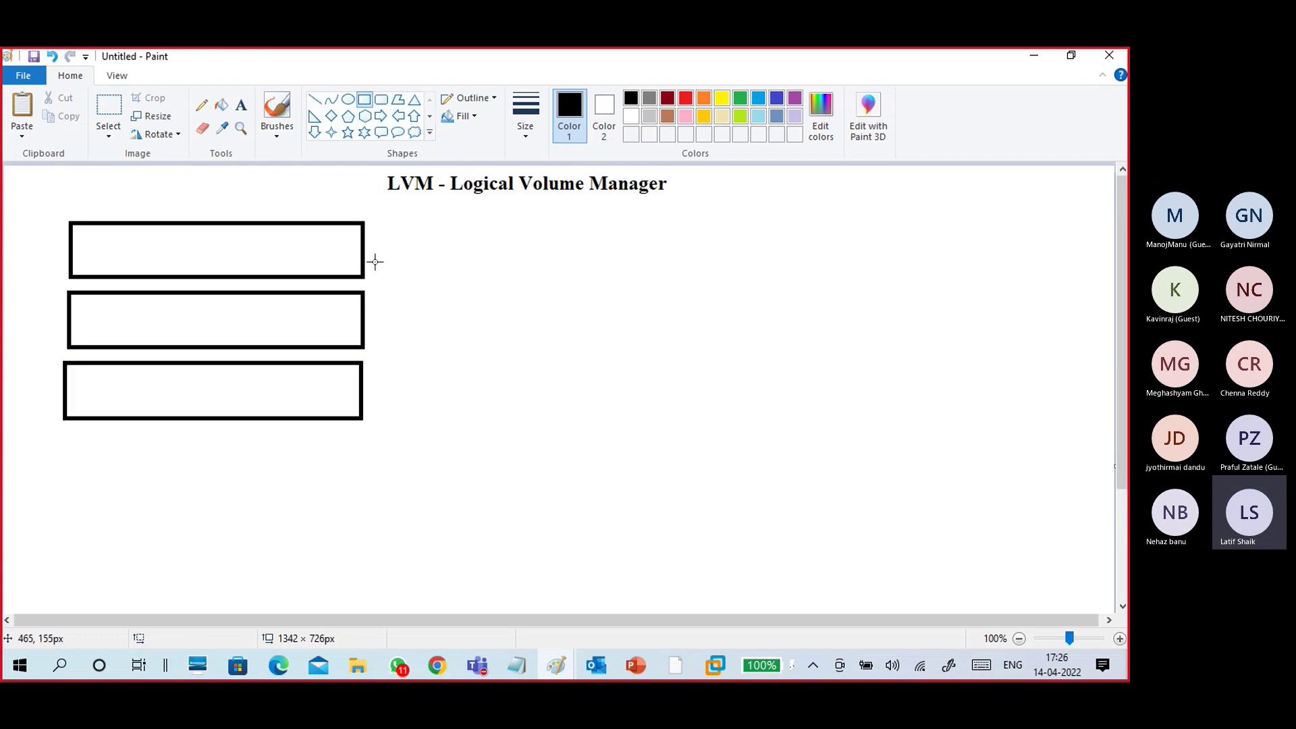
- Handwrite the capacities 1T, 1T and 2T with the brush in the middle of the three stacked rectangles
{"action": "left_click", "coordinate": [283, 135]}
{"action": "left_click", "coordinate": [178, 160]}
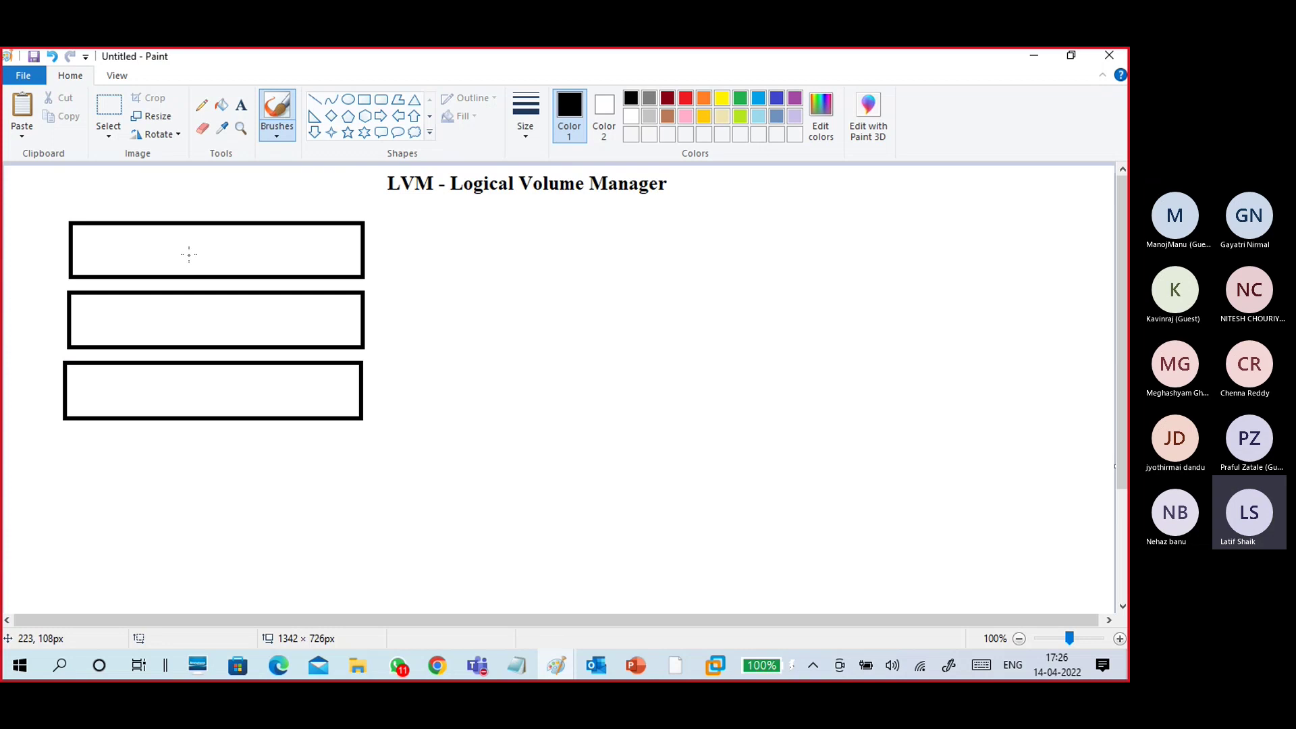
{"action": "mouse_move", "coordinate": [188, 248]}
{"action": "left_mouse_down"}
{"action": "mouse_move", "coordinate": [187, 269]}
{"action": "mouse_move", "coordinate": [210, 243]}
{"action": "left_mouse_up"}
{"action": "mouse_move", "coordinate": [192, 305]}
{"action": "left_mouse_down"}
{"action": "mouse_move", "coordinate": [193, 330]}
{"action": "mouse_move", "coordinate": [209, 333]}
{"action": "mouse_move", "coordinate": [218, 301]}
{"action": "left_mouse_up"}
{"action": "left_click_drag", "start_coordinate": [188, 384], "coordinate": [208, 401]}
{"action": "mouse_move", "coordinate": [217, 381]}
{"action": "left_mouse_down"}
{"action": "mouse_move", "coordinate": [214, 398]}
{"action": "mouse_move", "coordinate": [227, 376]}
{"action": "left_mouse_up"}
- Handwrite PV in black beside each of the three rectangles, on the empty canvas to their right
{"action": "mouse_move", "coordinate": [479, 232]}
{"action": "left_mouse_down"}
{"action": "mouse_move", "coordinate": [483, 259]}
{"action": "mouse_move", "coordinate": [515, 227]}
{"action": "left_mouse_up"}
{"action": "mouse_move", "coordinate": [486, 292]}
{"action": "left_mouse_down"}
{"action": "mouse_move", "coordinate": [486, 322]}
{"action": "mouse_move", "coordinate": [521, 289]}
{"action": "left_mouse_up"}
{"action": "mouse_move", "coordinate": [498, 355]}
{"action": "left_mouse_down"}
{"action": "mouse_move", "coordinate": [501, 388]}
{"action": "mouse_move", "coordinate": [531, 350]}
{"action": "left_mouse_up"}
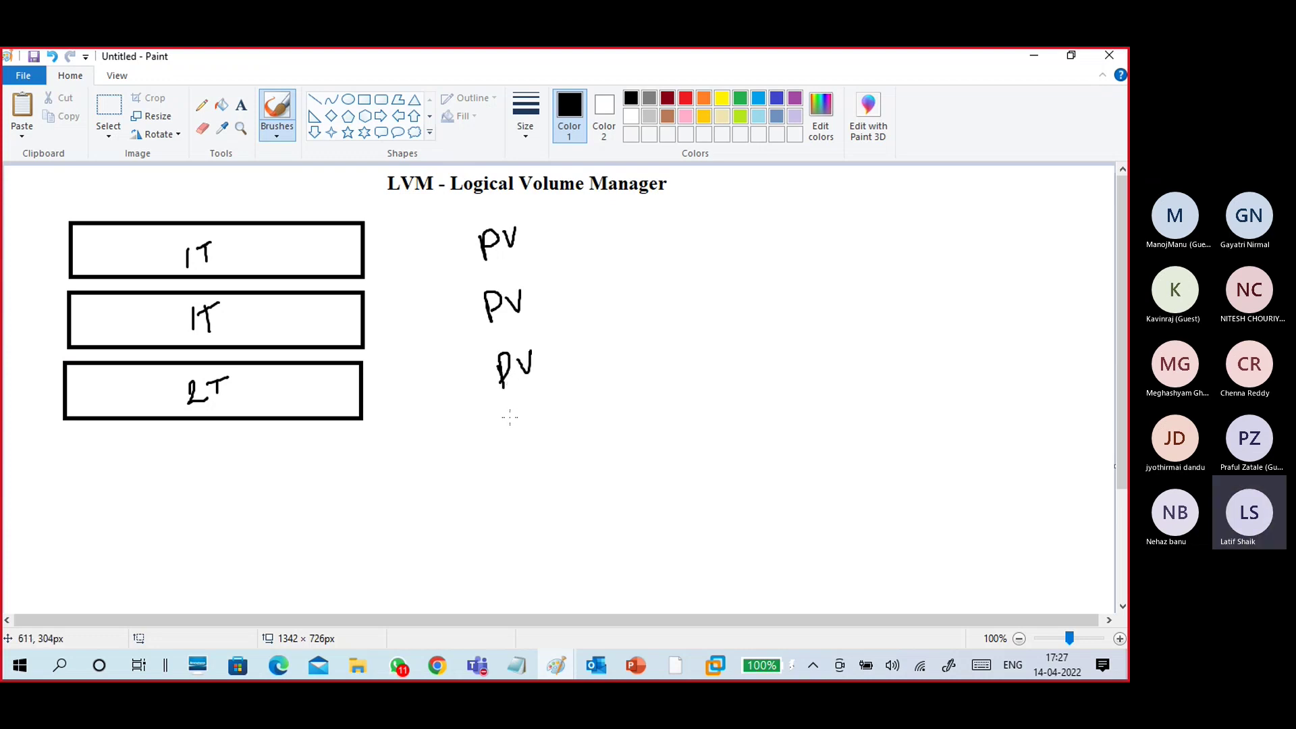
- Enclose the three stacked rectangles in a blue rectangle about 383 × 263 px
{"action": "left_click", "coordinate": [365, 99]}
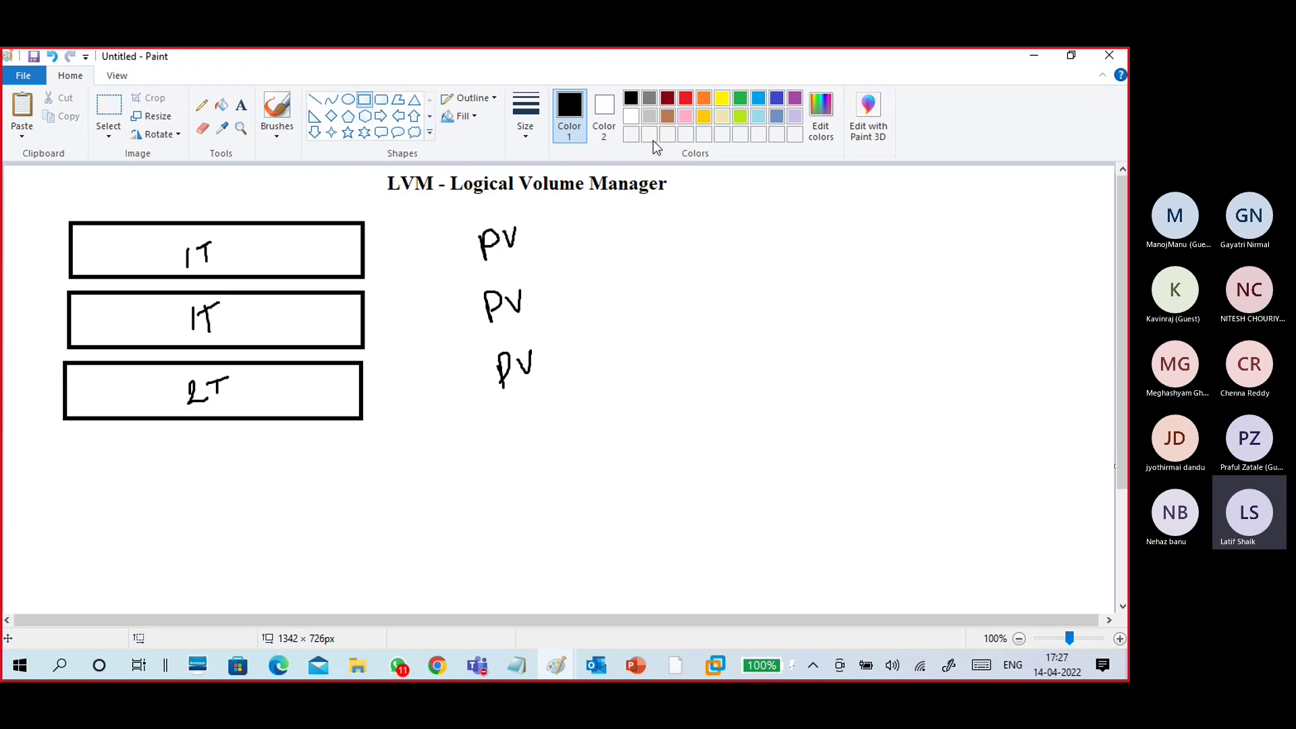
{"action": "left_click", "coordinate": [759, 101]}
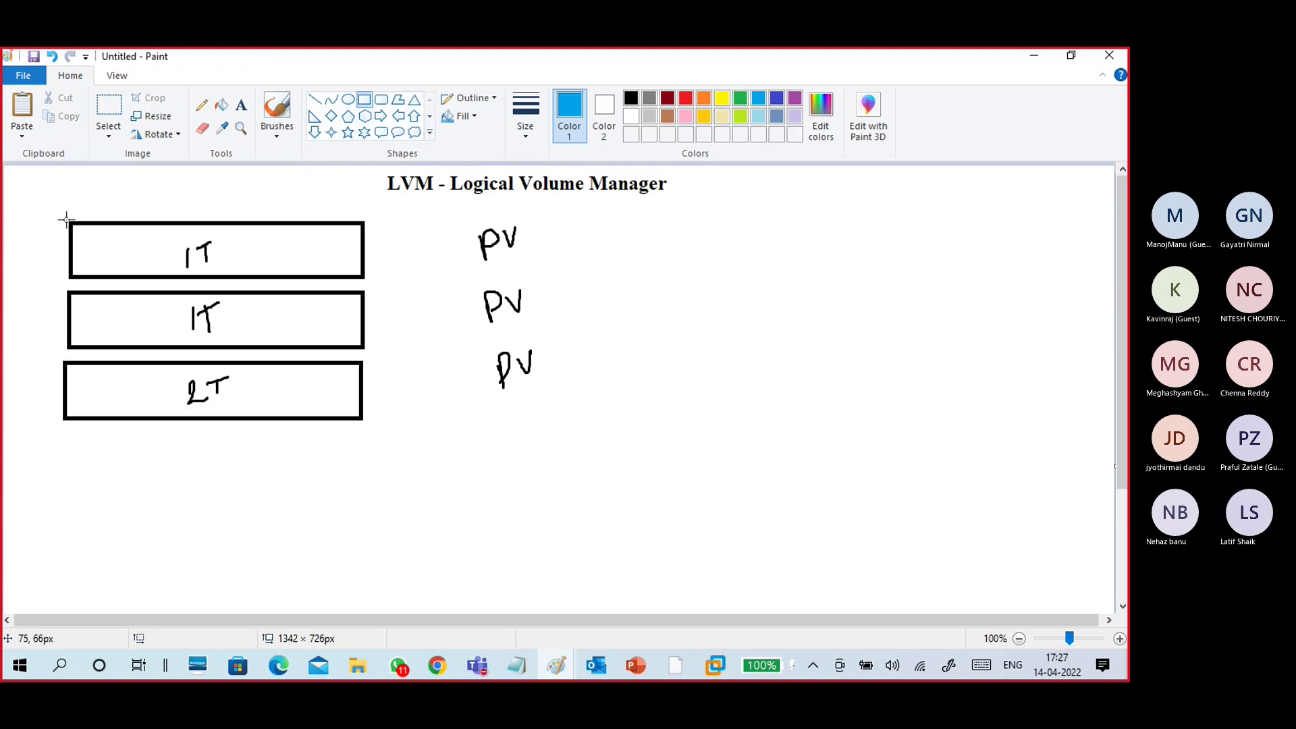
{"action": "mouse_move", "coordinate": [58, 215]}
{"action": "left_mouse_down"}
{"action": "mouse_move", "coordinate": [195, 335]}
{"action": "mouse_move", "coordinate": [354, 439]}
{"action": "mouse_move", "coordinate": [375, 430]}
{"action": "left_mouse_up"}
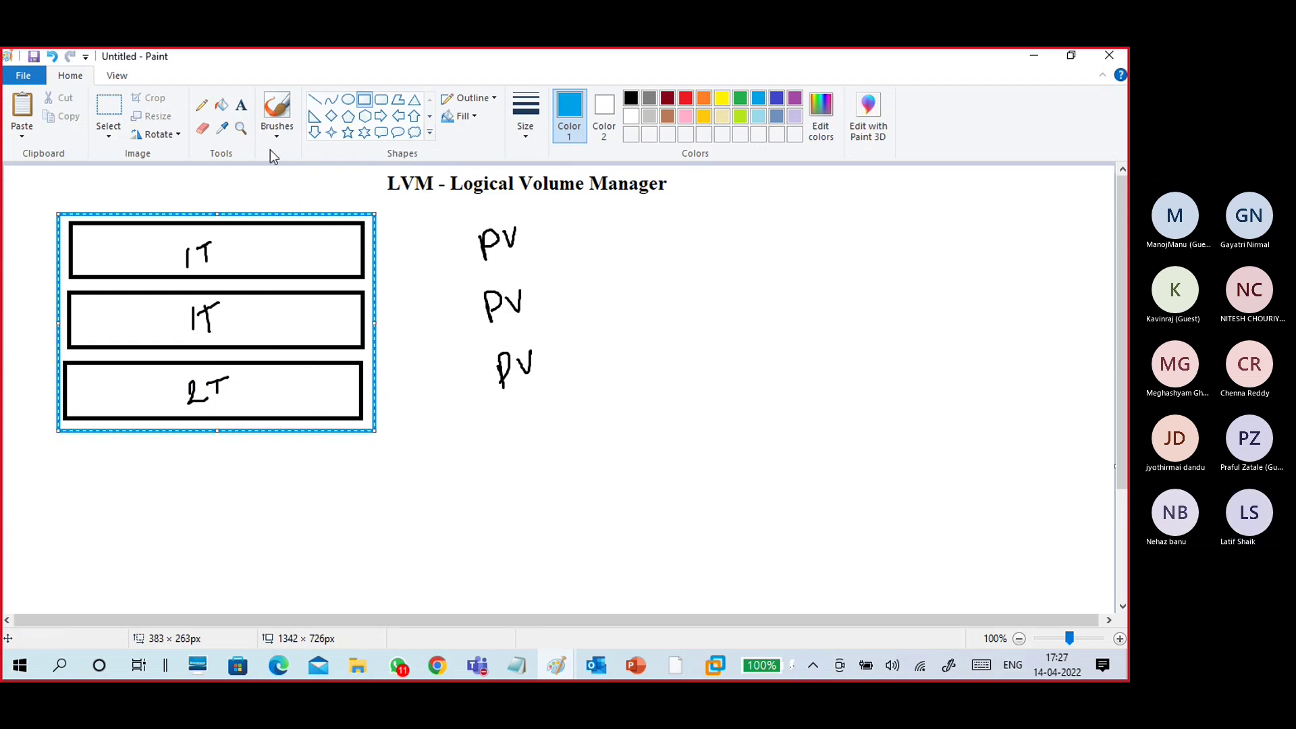
- Draw a blue brush arrow outward from the blue frame's upper-right corner and handwrite VG beside it
{"action": "left_click", "coordinate": [277, 122]}
{"action": "left_click", "coordinate": [193, 160]}
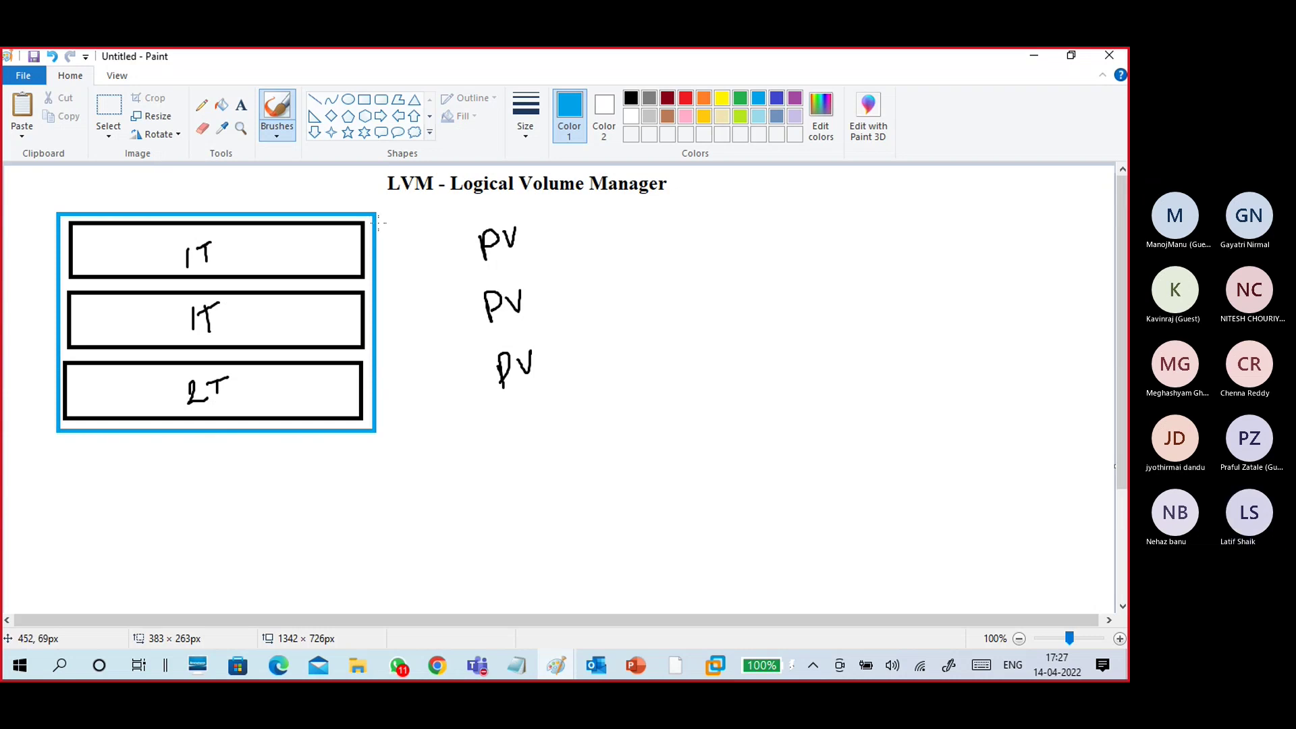
{"action": "mouse_move", "coordinate": [376, 225]}
{"action": "left_mouse_down"}
{"action": "mouse_move", "coordinate": [403, 218]}
{"action": "mouse_move", "coordinate": [392, 227]}
{"action": "left_mouse_up"}
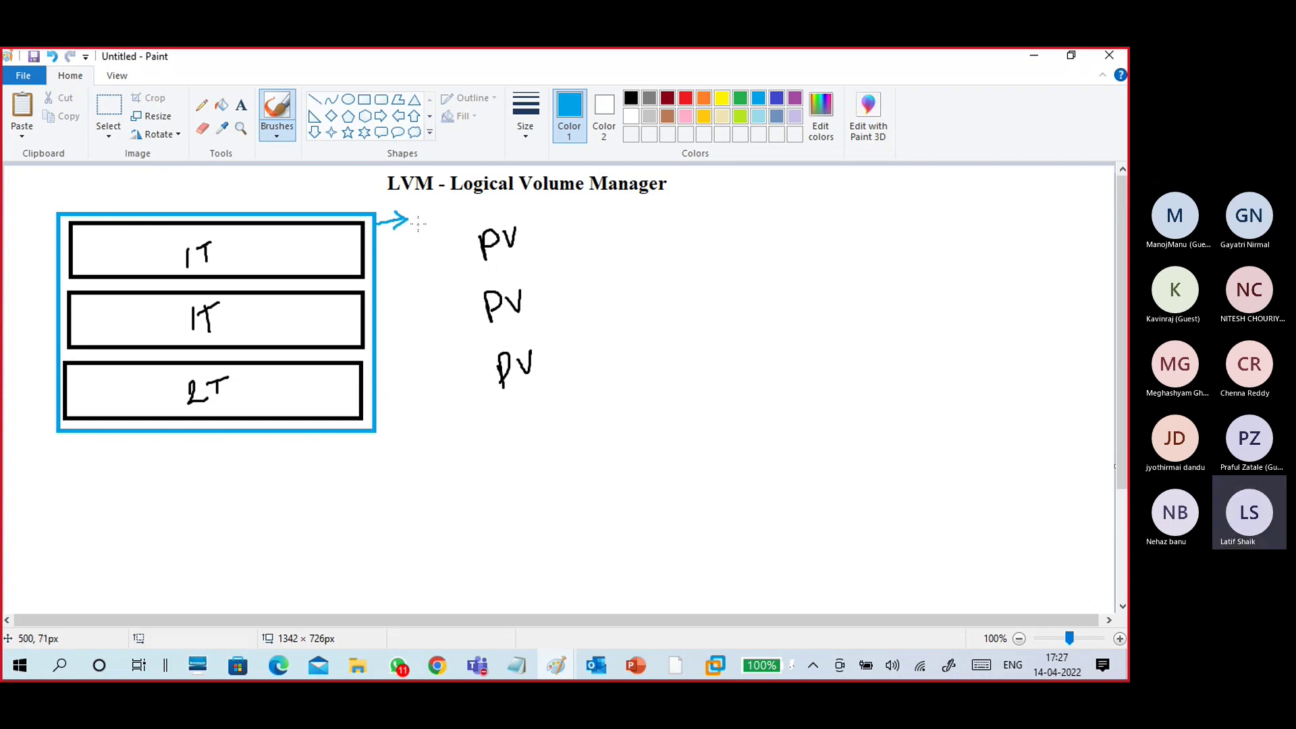
{"action": "mouse_move", "coordinate": [417, 219]}
{"action": "left_mouse_down"}
{"action": "mouse_move", "coordinate": [420, 205]}
{"action": "mouse_move", "coordinate": [433, 223]}
{"action": "mouse_move", "coordinate": [448, 214]}
{"action": "left_mouse_up"}
- Select the three handwritten PV labels outside the blue frame with a rectangular selection and delete them
{"action": "left_click", "coordinate": [108, 134]}
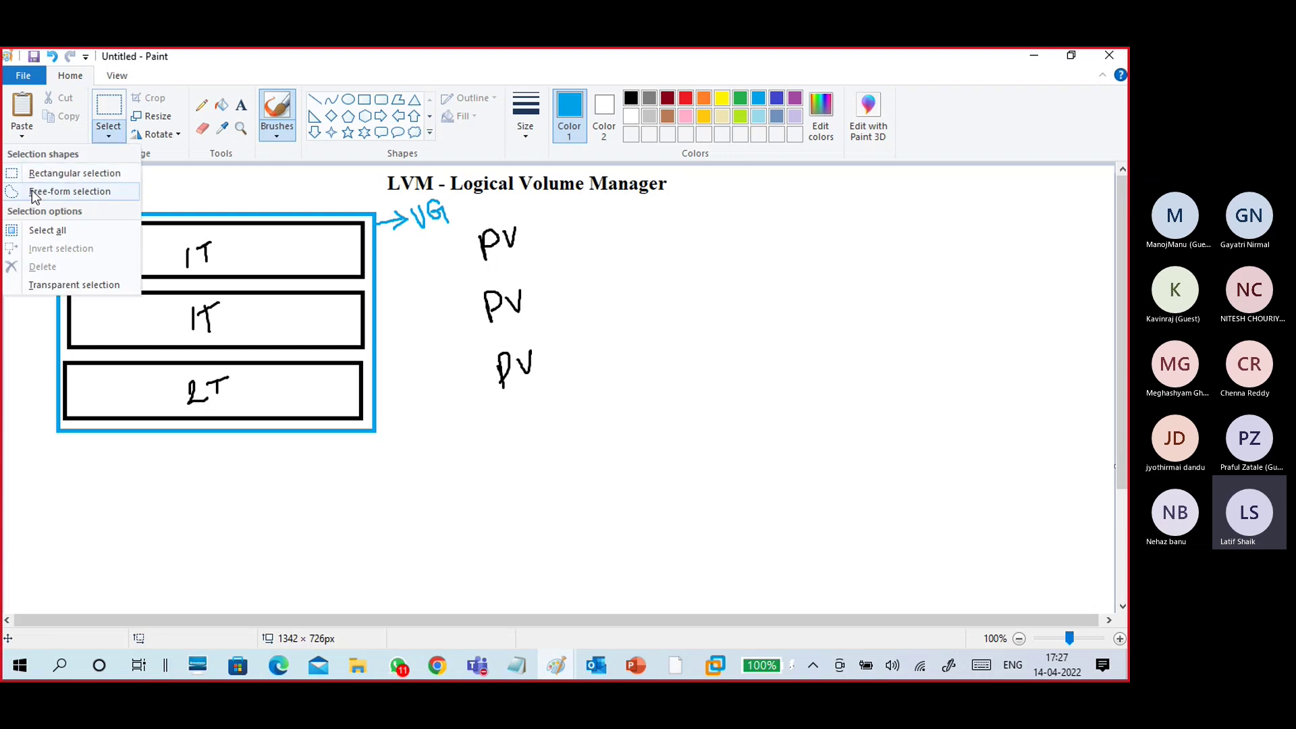
{"action": "left_click", "coordinate": [37, 184]}
{"action": "left_click_drag", "start_coordinate": [468, 212], "coordinate": [587, 411]}
{"action": "key", "text": "Delete"}
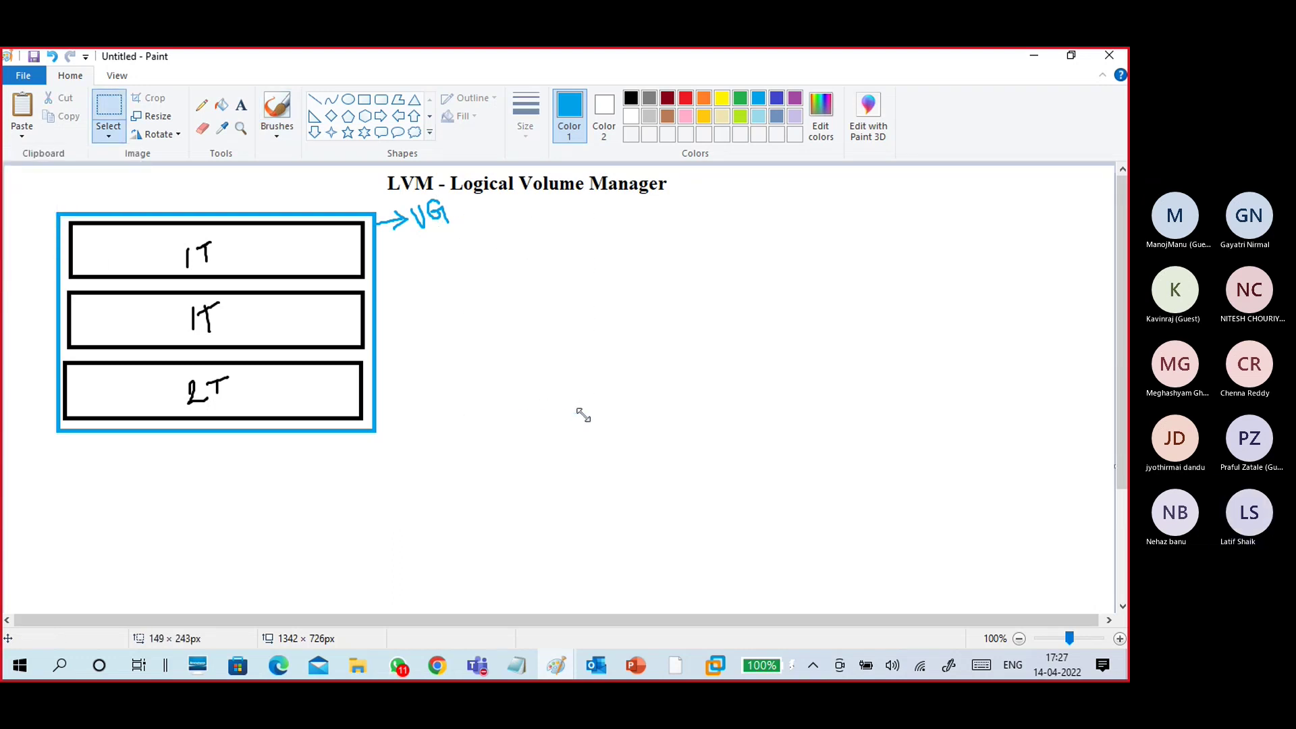
- Handwrite PV in black before the capacity in each rectangle, and 4T in blue beneath the VG label
{"action": "left_click", "coordinate": [629, 101]}
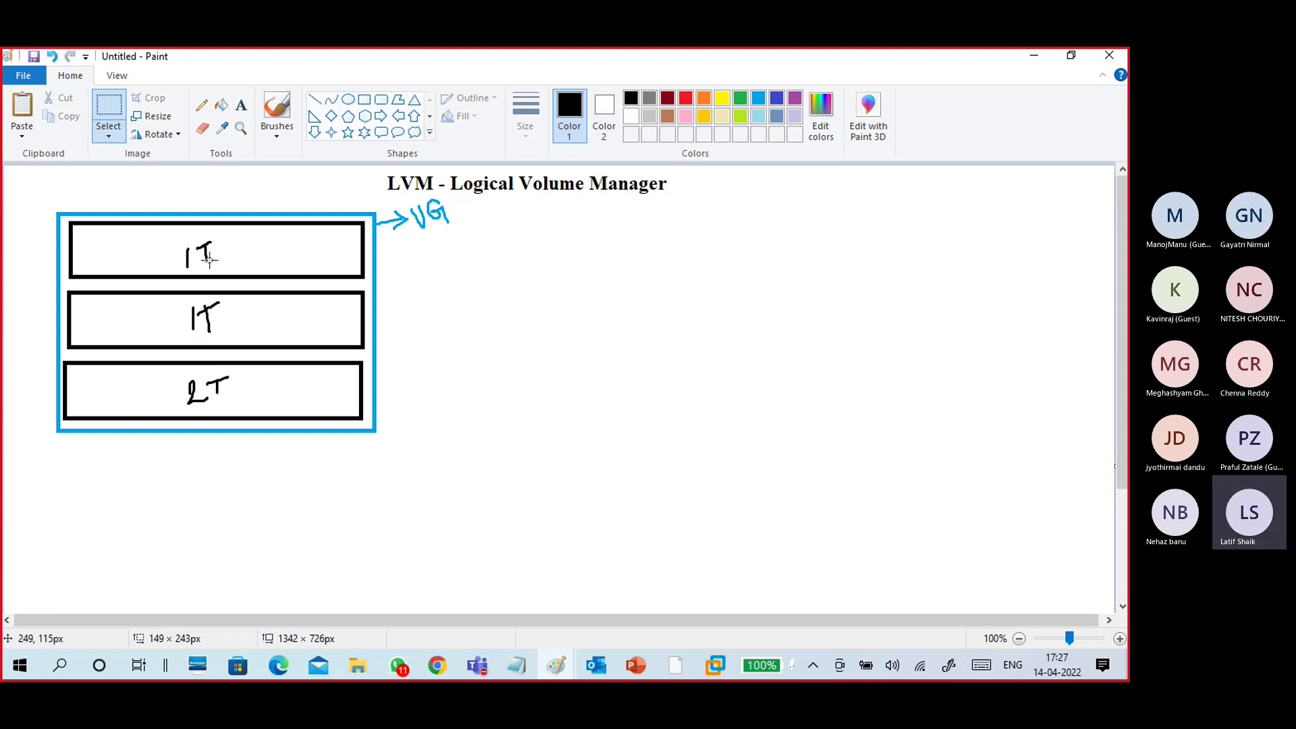
{"action": "left_click", "coordinate": [285, 133]}
{"action": "left_click", "coordinate": [178, 160]}
{"action": "mouse_move", "coordinate": [103, 237]}
{"action": "left_mouse_down"}
{"action": "mouse_move", "coordinate": [106, 268]}
{"action": "mouse_move", "coordinate": [107, 255]}
{"action": "mouse_move", "coordinate": [122, 258]}
{"action": "left_mouse_up"}
{"action": "mouse_move", "coordinate": [121, 303]}
{"action": "left_mouse_down"}
{"action": "mouse_move", "coordinate": [127, 337]}
{"action": "mouse_move", "coordinate": [125, 316]}
{"action": "mouse_move", "coordinate": [141, 333]}
{"action": "mouse_move", "coordinate": [138, 401]}
{"action": "mouse_move", "coordinate": [135, 385]}
{"action": "mouse_move", "coordinate": [149, 394]}
{"action": "left_mouse_up"}
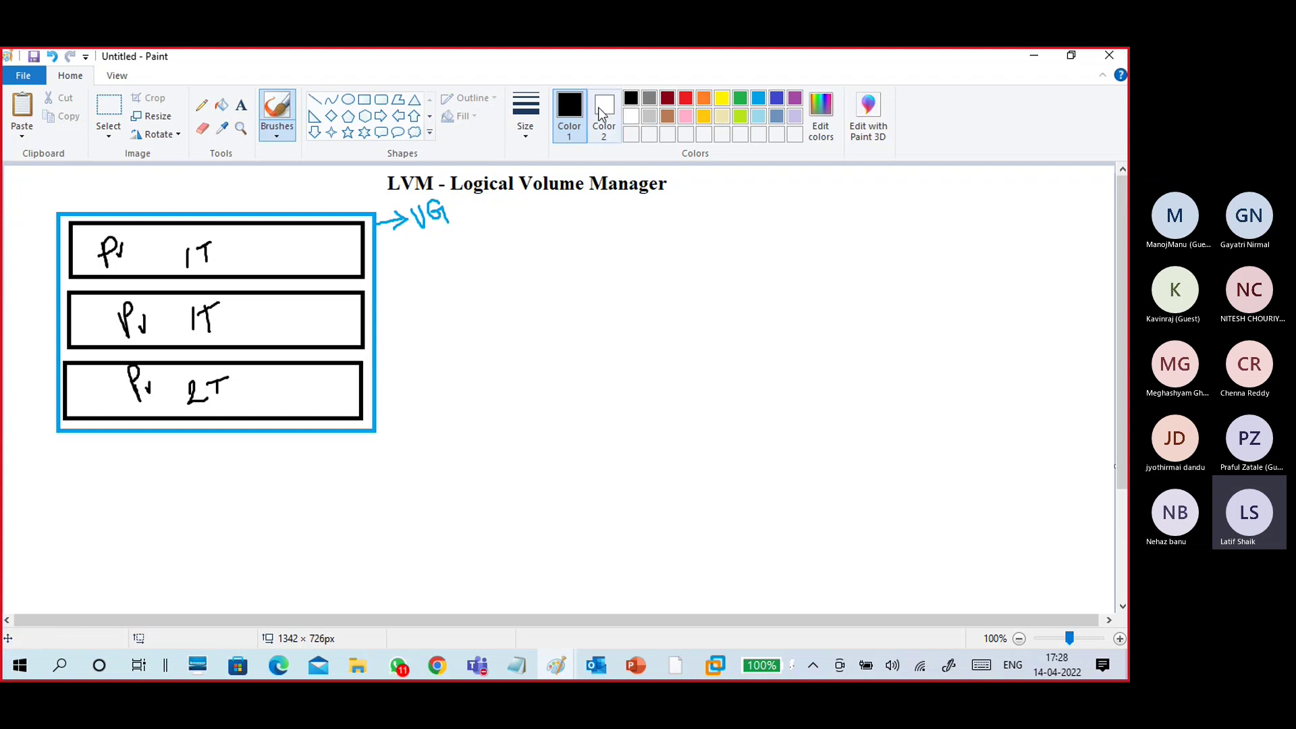
{"action": "left_click", "coordinate": [758, 101]}
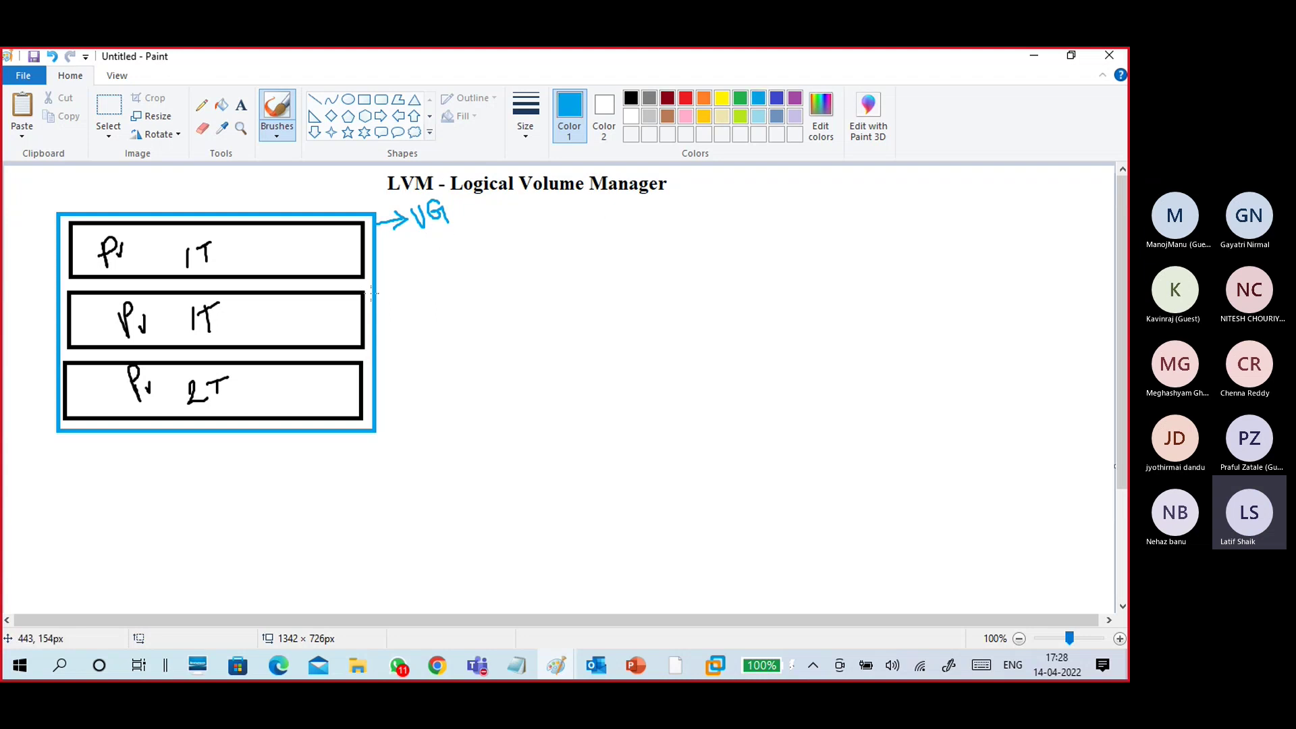
{"action": "mouse_move", "coordinate": [433, 241]}
{"action": "left_mouse_down"}
{"action": "mouse_move", "coordinate": [453, 274]}
{"action": "mouse_move", "coordinate": [476, 228]}
{"action": "left_mouse_up"}
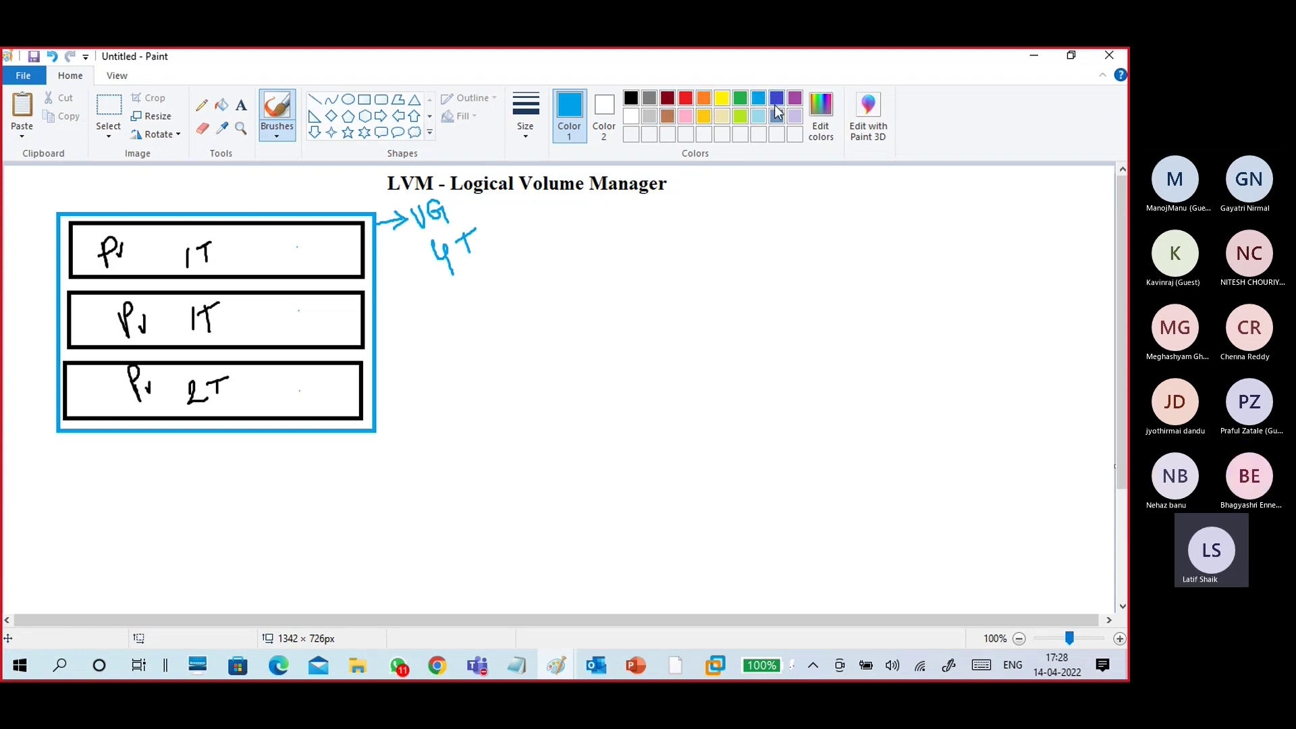
- Sketch a purple stick figure on the far side of the canvas with an attached box labelled 200G
{"action": "left_click", "coordinate": [794, 101]}
{"action": "mouse_move", "coordinate": [879, 278]}
{"action": "left_mouse_down"}
{"action": "mouse_move", "coordinate": [882, 327]}
{"action": "mouse_move", "coordinate": [895, 303]}
{"action": "left_mouse_up"}
{"action": "mouse_move", "coordinate": [860, 349]}
{"action": "left_mouse_down"}
{"action": "mouse_move", "coordinate": [879, 325]}
{"action": "mouse_move", "coordinate": [885, 347]}
{"action": "left_mouse_up"}
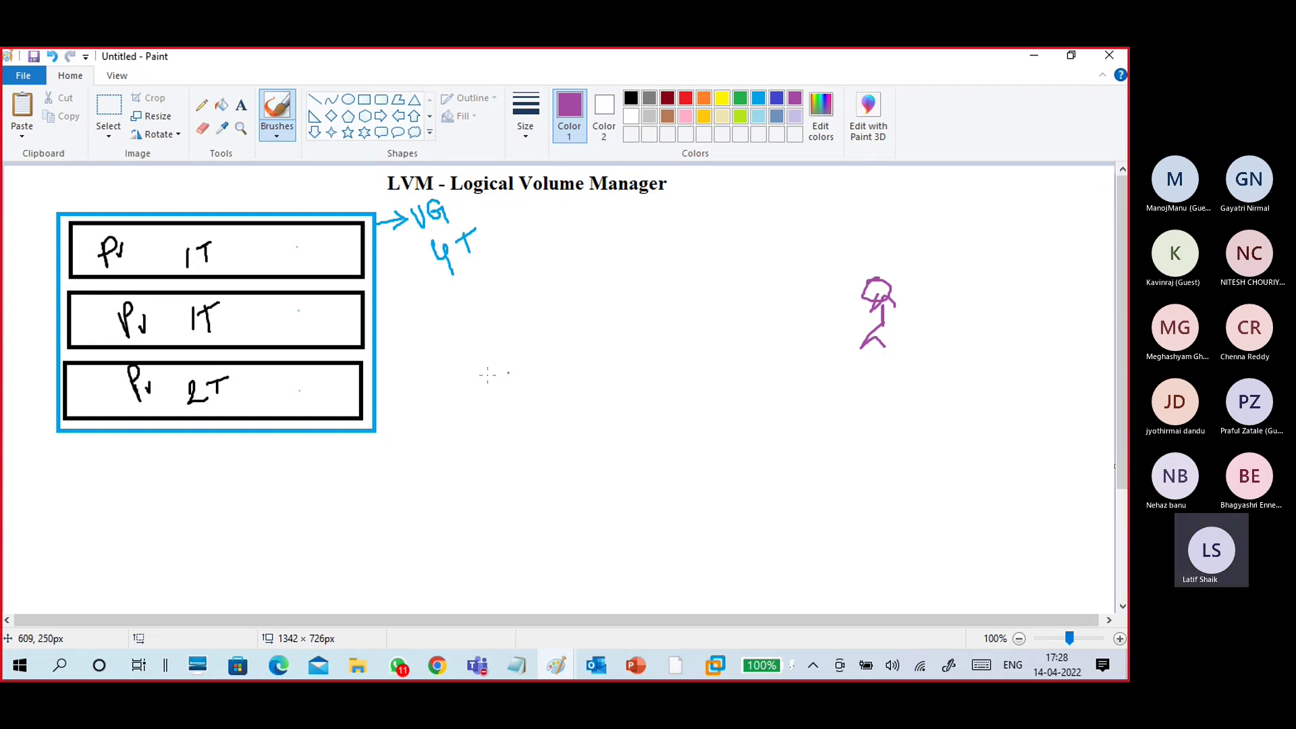
{"action": "mouse_move", "coordinate": [785, 263]}
{"action": "left_mouse_down"}
{"action": "mouse_move", "coordinate": [801, 308]}
{"action": "mouse_move", "coordinate": [798, 259]}
{"action": "mouse_move", "coordinate": [873, 278]}
{"action": "mouse_move", "coordinate": [801, 308]}
{"action": "left_mouse_up"}
{"action": "mouse_move", "coordinate": [797, 237]}
{"action": "left_mouse_down"}
{"action": "mouse_move", "coordinate": [875, 243]}
{"action": "mouse_move", "coordinate": [849, 249]}
{"action": "left_mouse_up"}
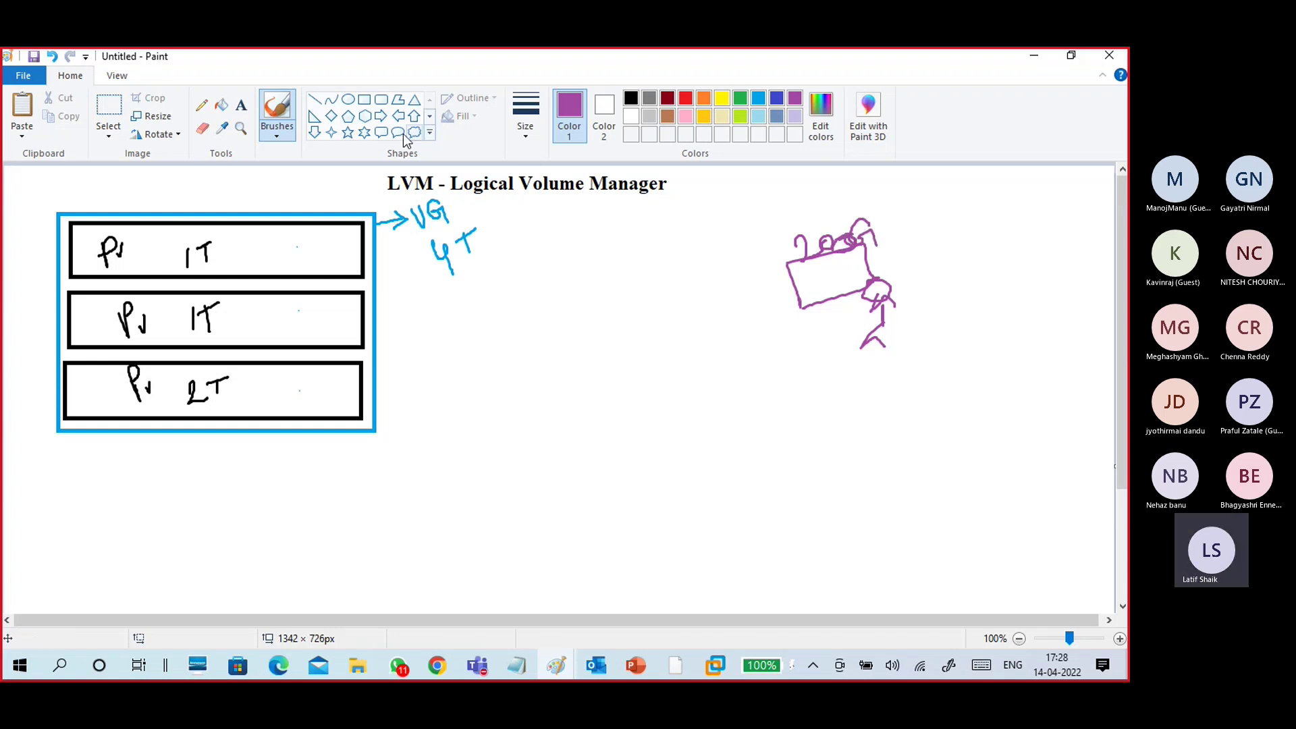
- Draw a purple rectangle about 101 × 52 px inside the first 1T rectangle and handwrite 200G in it
{"action": "left_click", "coordinate": [365, 100]}
{"action": "left_click_drag", "start_coordinate": [265, 231], "coordinate": [350, 275]}
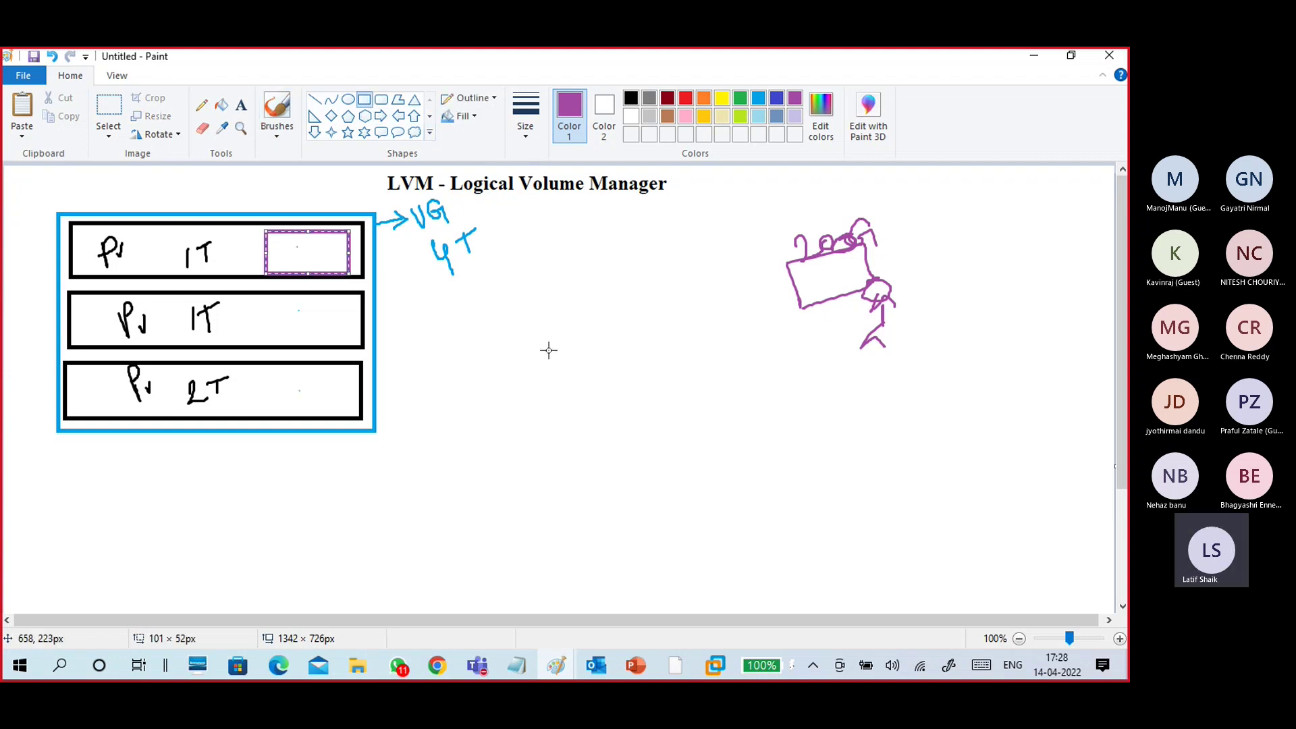
{"action": "left_click", "coordinate": [277, 132]}
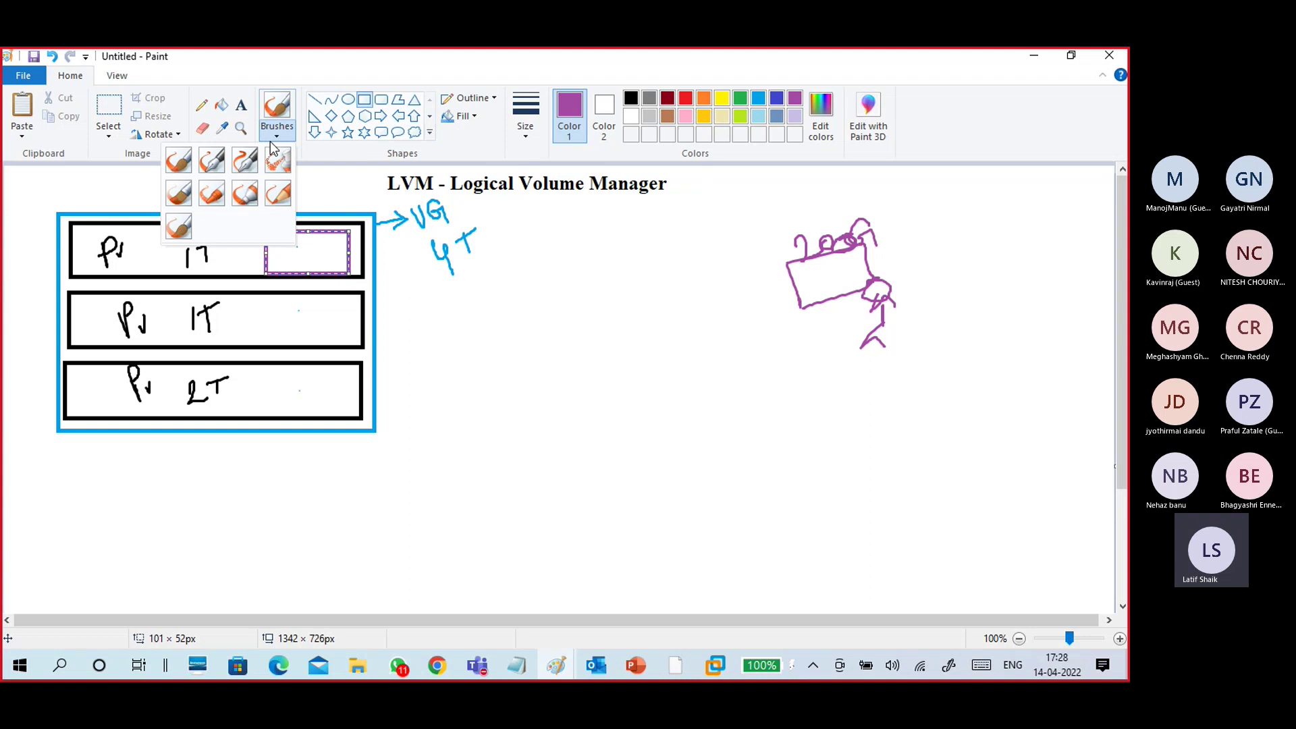
{"action": "left_click", "coordinate": [177, 161]}
{"action": "left_click_drag", "start_coordinate": [279, 245], "coordinate": [332, 251]}
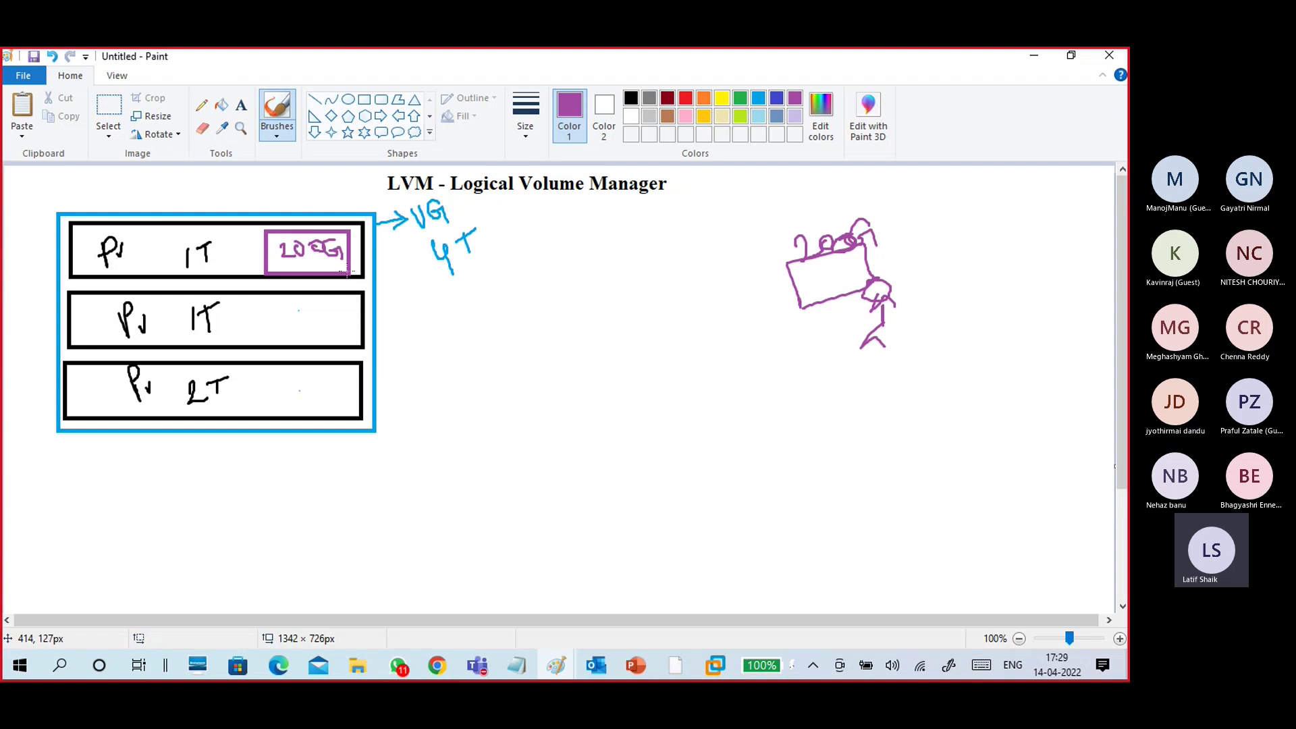
- Draw a purple arrow from the inner 200G rectangle to the stick figure's box and label it LV
{"action": "mouse_move", "coordinate": [350, 268]}
{"action": "left_mouse_down"}
{"action": "mouse_move", "coordinate": [581, 295]}
{"action": "mouse_move", "coordinate": [698, 284]}
{"action": "left_mouse_up"}
{"action": "mouse_move", "coordinate": [771, 262]}
{"action": "left_mouse_down"}
{"action": "mouse_move", "coordinate": [790, 272]}
{"action": "mouse_move", "coordinate": [773, 299]}
{"action": "left_mouse_up"}
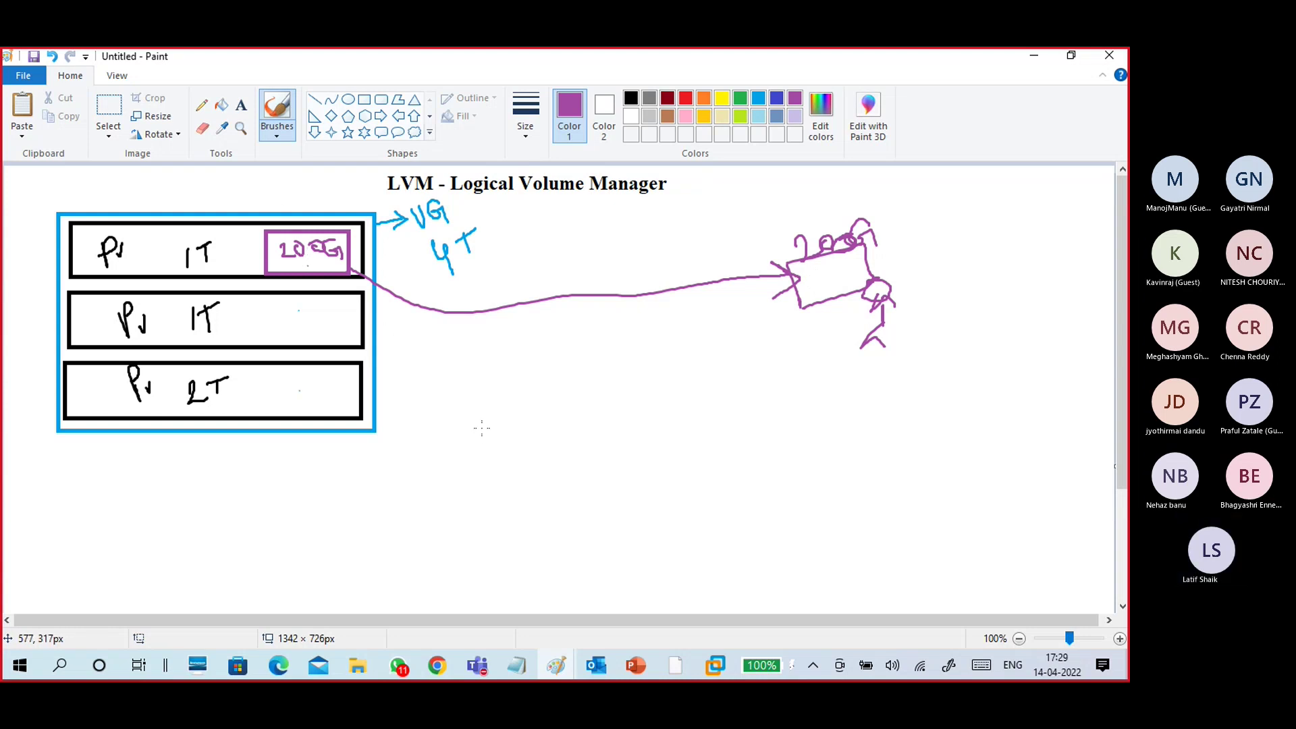
{"action": "mouse_move", "coordinate": [415, 314]}
{"action": "left_mouse_down"}
{"action": "mouse_move", "coordinate": [417, 337]}
{"action": "mouse_move", "coordinate": [448, 337]}
{"action": "mouse_move", "coordinate": [443, 311]}
{"action": "left_mouse_up"}
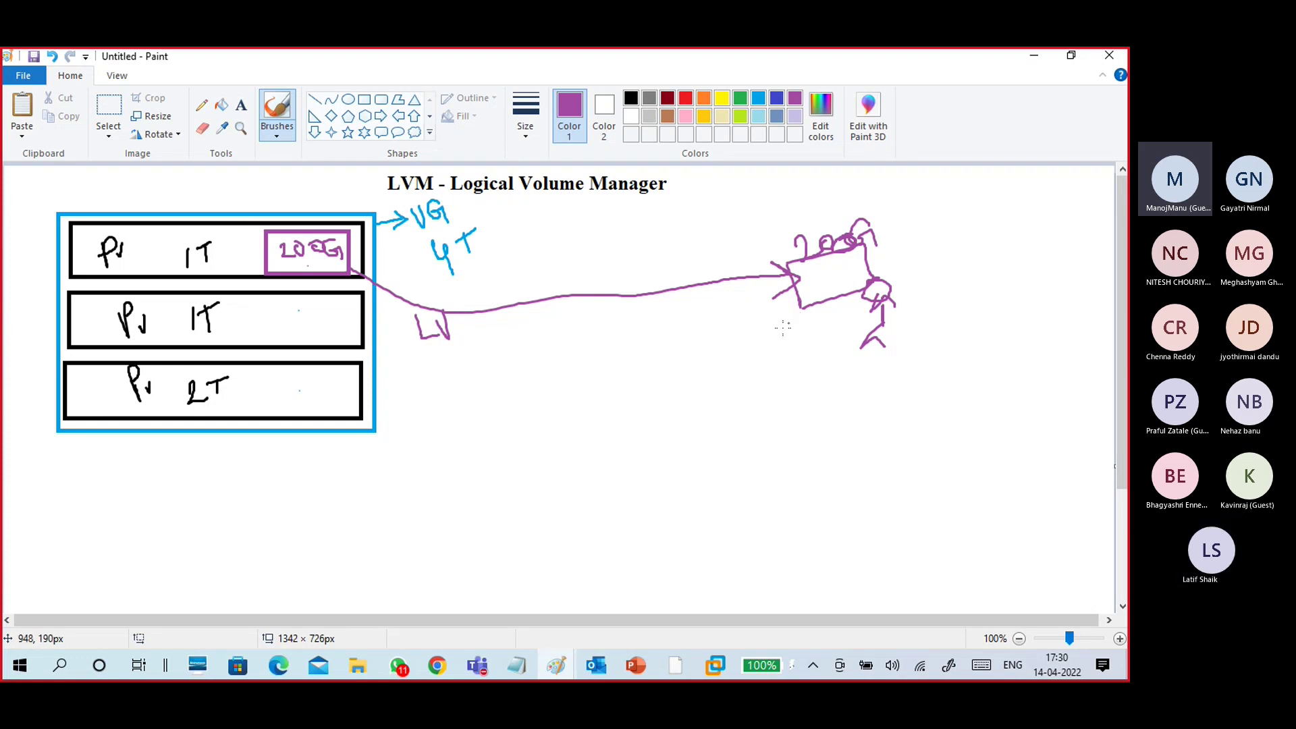
{"action": "left_click", "coordinate": [1032, 56]}
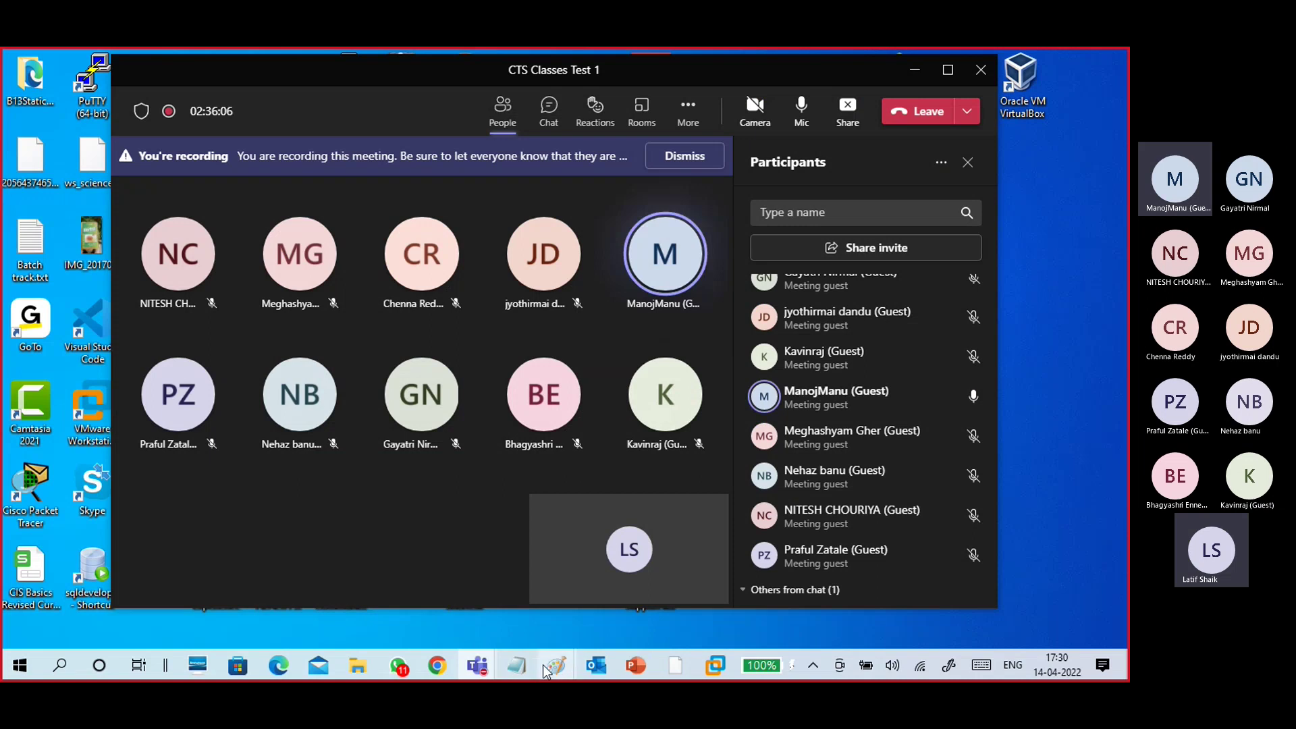
{"action": "mouse_move", "coordinate": [556, 664]}
{"action": "left_click", "coordinate": [581, 587]}
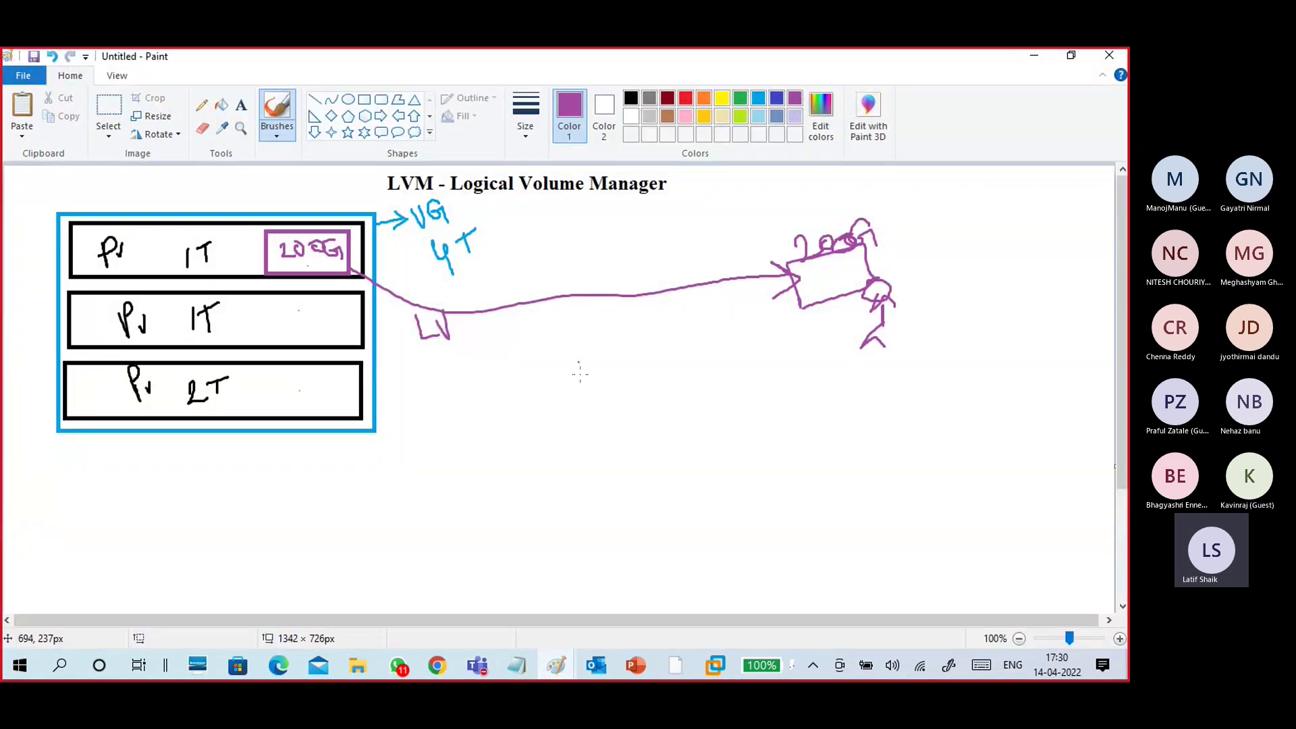
- Handwrite "RAID & LVM" in dark red below the purple arrow and underline RAID
{"action": "left_click", "coordinate": [668, 98]}
{"action": "mouse_move", "coordinate": [591, 373]}
{"action": "left_mouse_down"}
{"action": "mouse_move", "coordinate": [593, 422]}
{"action": "mouse_move", "coordinate": [595, 399]}
{"action": "mouse_move", "coordinate": [613, 413]}
{"action": "mouse_move", "coordinate": [635, 405]}
{"action": "mouse_move", "coordinate": [627, 392]}
{"action": "mouse_move", "coordinate": [658, 397]}
{"action": "left_mouse_up"}
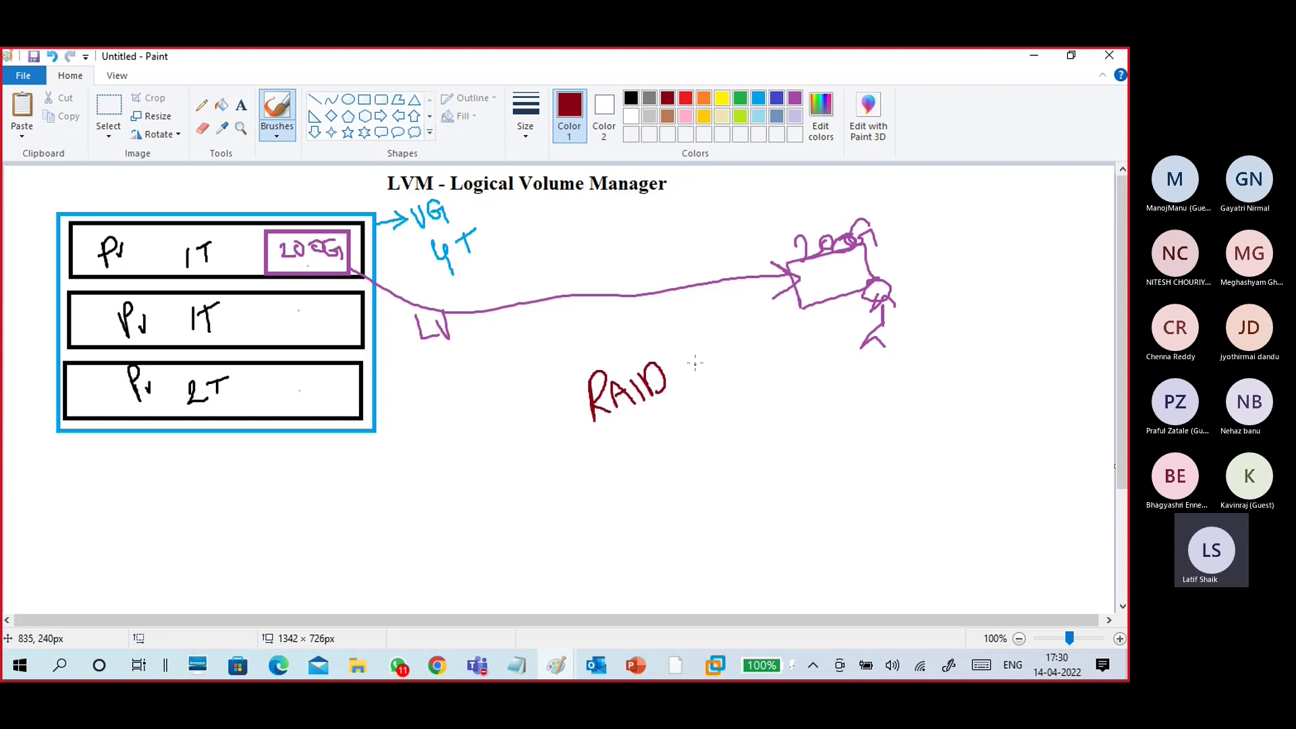
{"action": "mouse_move", "coordinate": [702, 348]}
{"action": "left_mouse_down"}
{"action": "mouse_move", "coordinate": [728, 378]}
{"action": "mouse_move", "coordinate": [763, 365]}
{"action": "mouse_move", "coordinate": [772, 327]}
{"action": "mouse_move", "coordinate": [782, 348]}
{"action": "mouse_move", "coordinate": [815, 336]}
{"action": "left_mouse_up"}
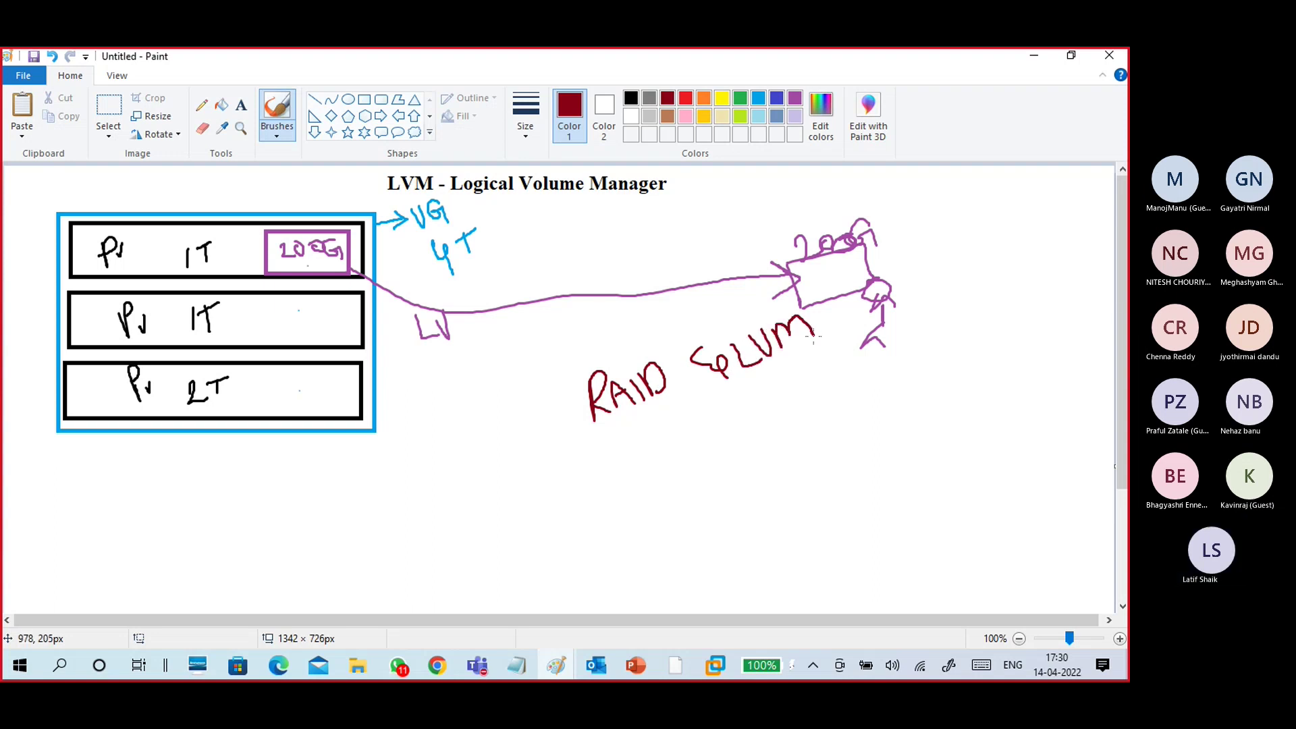
{"action": "left_click_drag", "start_coordinate": [599, 427], "coordinate": [690, 394]}
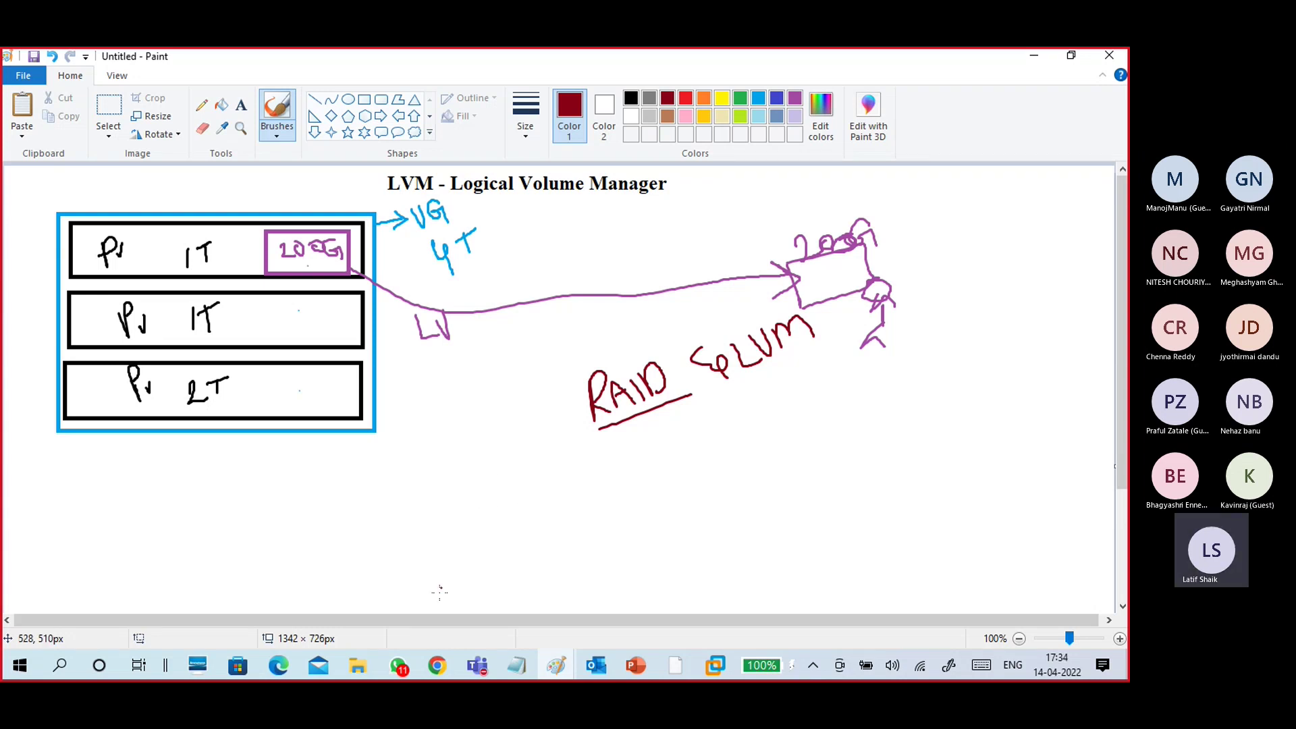
- Switch to the CTS Classes Test 1 meeting in Teams and bring up the B15 SYL.txt notes in Notepad
{"action": "left_click", "coordinate": [477, 664]}
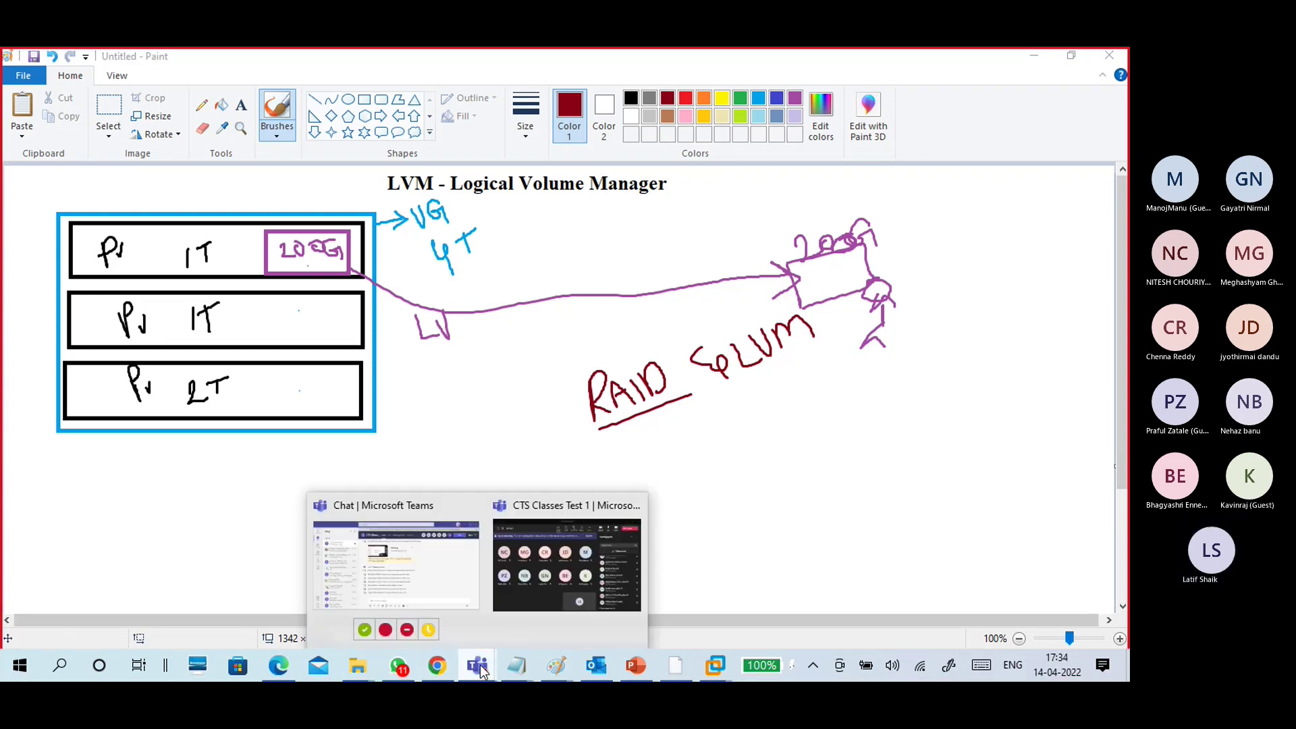
{"action": "left_click", "coordinate": [516, 593]}
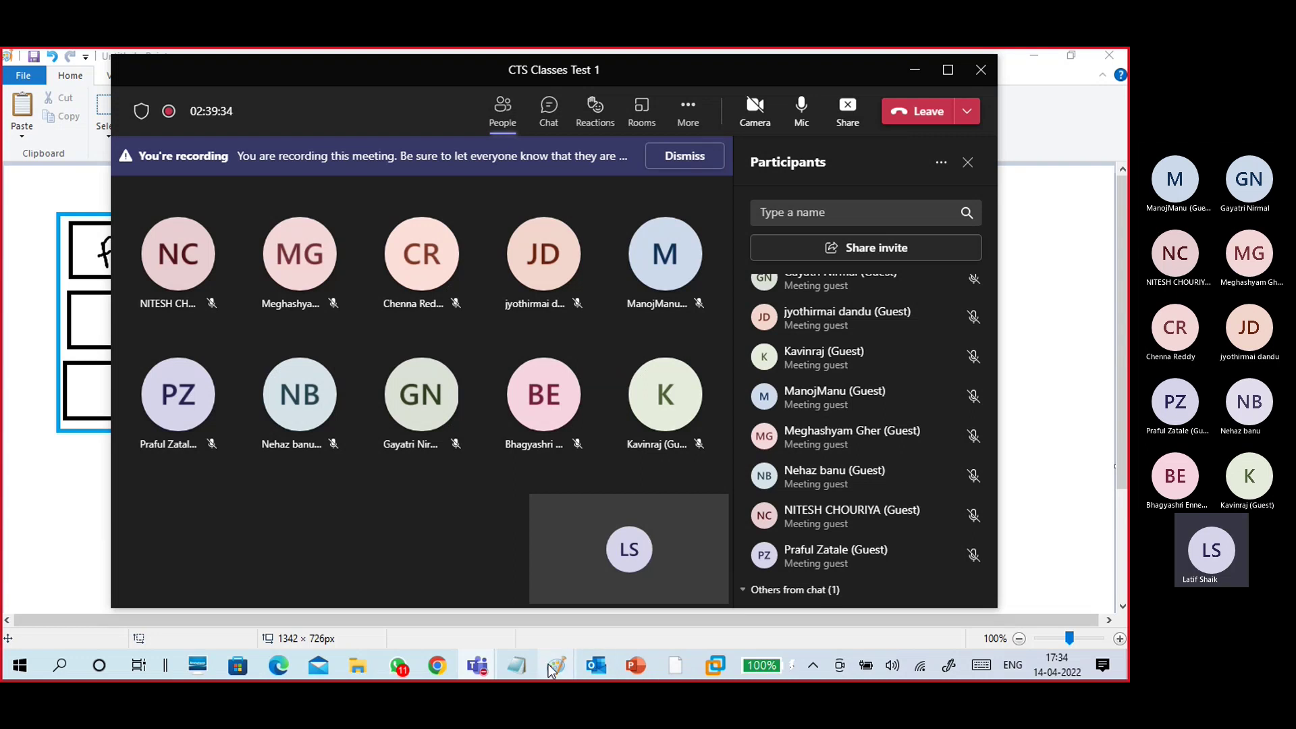
{"action": "left_click", "coordinate": [527, 670]}
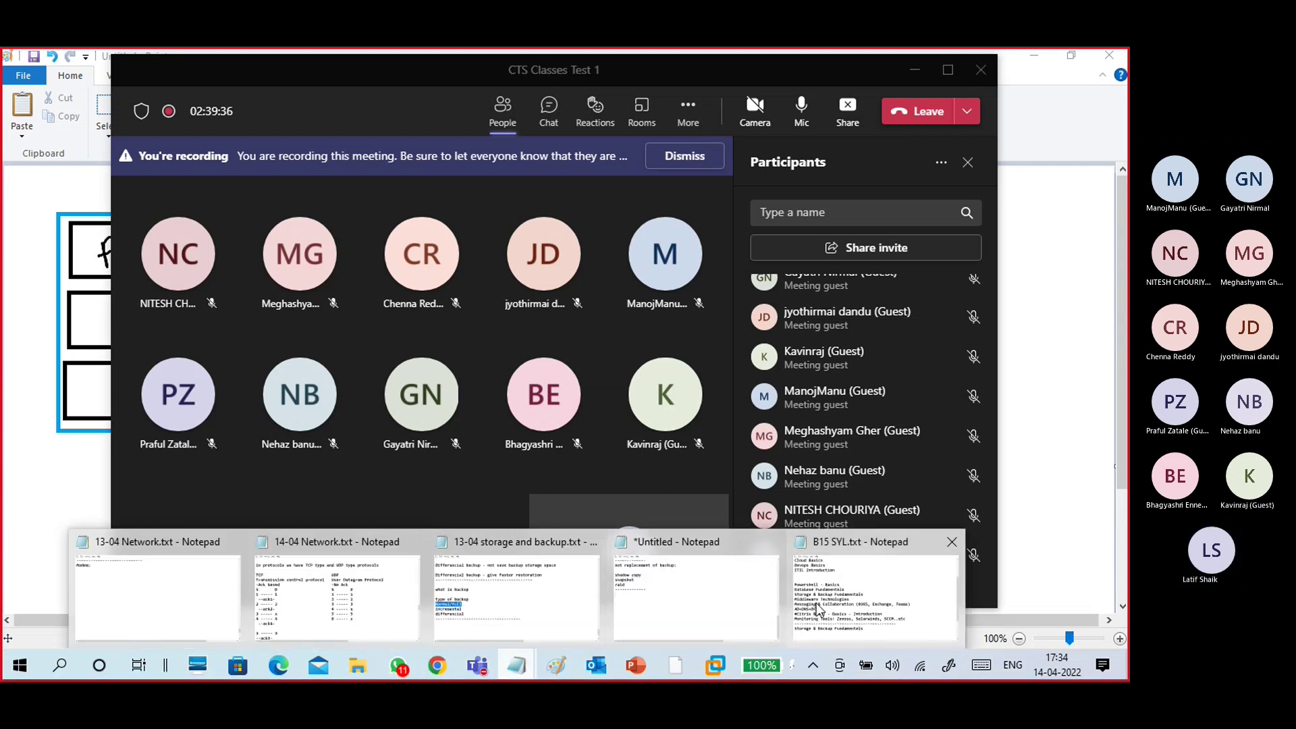
{"action": "left_click", "coordinate": [875, 590]}
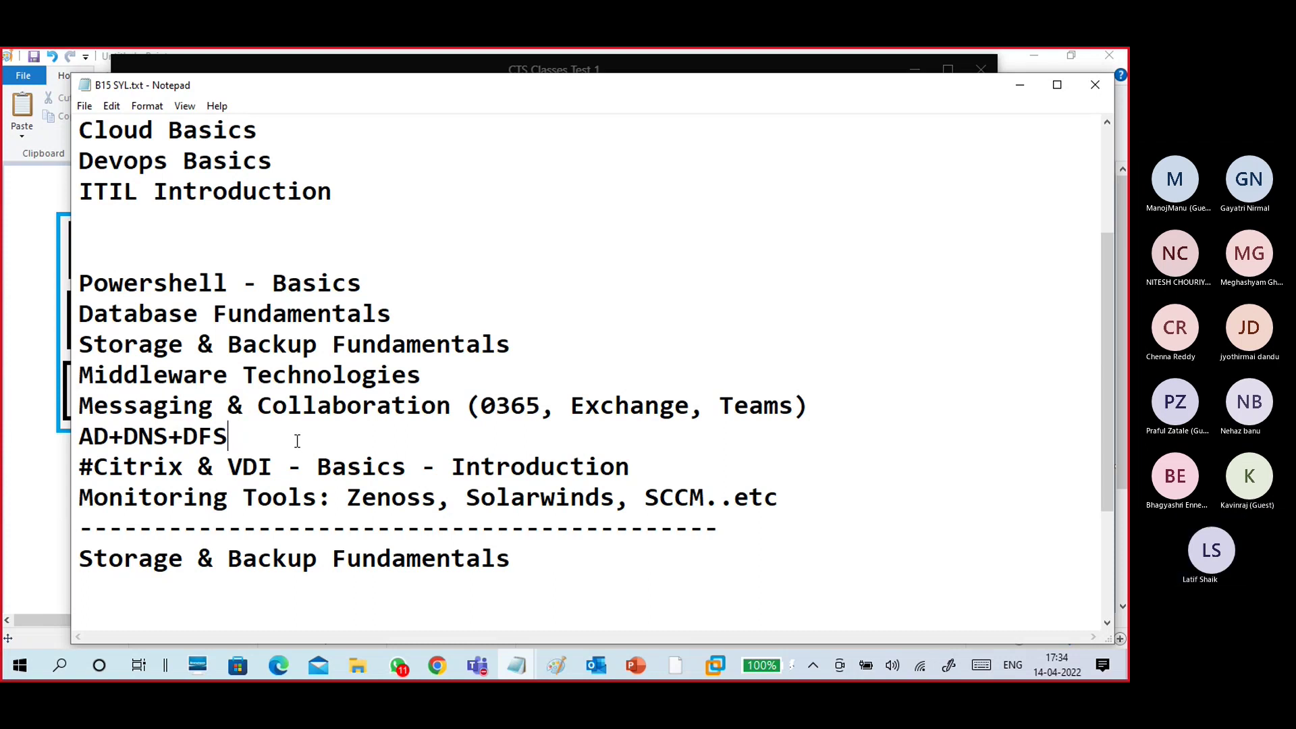
- Review the syllabus topics from Storage & Backup Fundamentals to Monitoring Tools, and highlight the "Powershell - Basics" line
{"action": "left_click_drag", "start_coordinate": [80, 344], "coordinate": [776, 498]}
{"action": "left_click", "coordinate": [780, 498]}
{"action": "left_click_drag", "start_coordinate": [364, 282], "coordinate": [77, 279]}
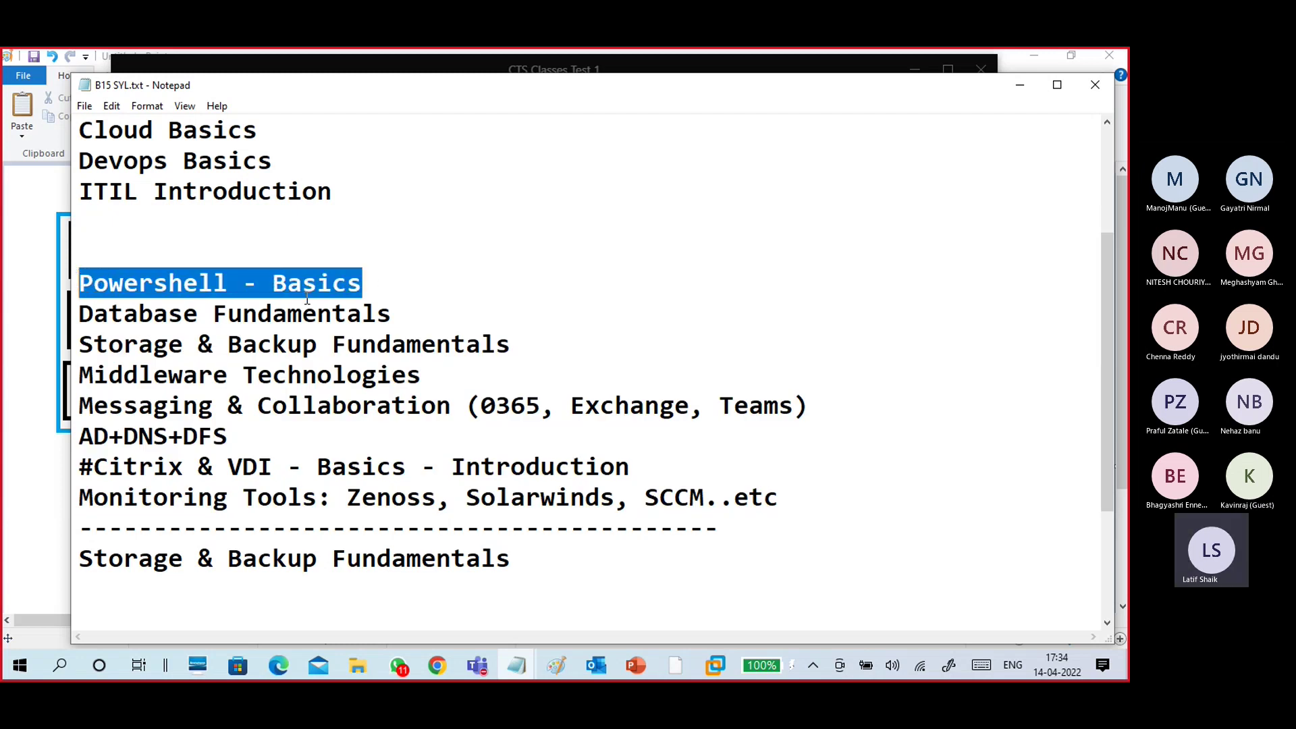
{"action": "left_click", "coordinate": [382, 278]}
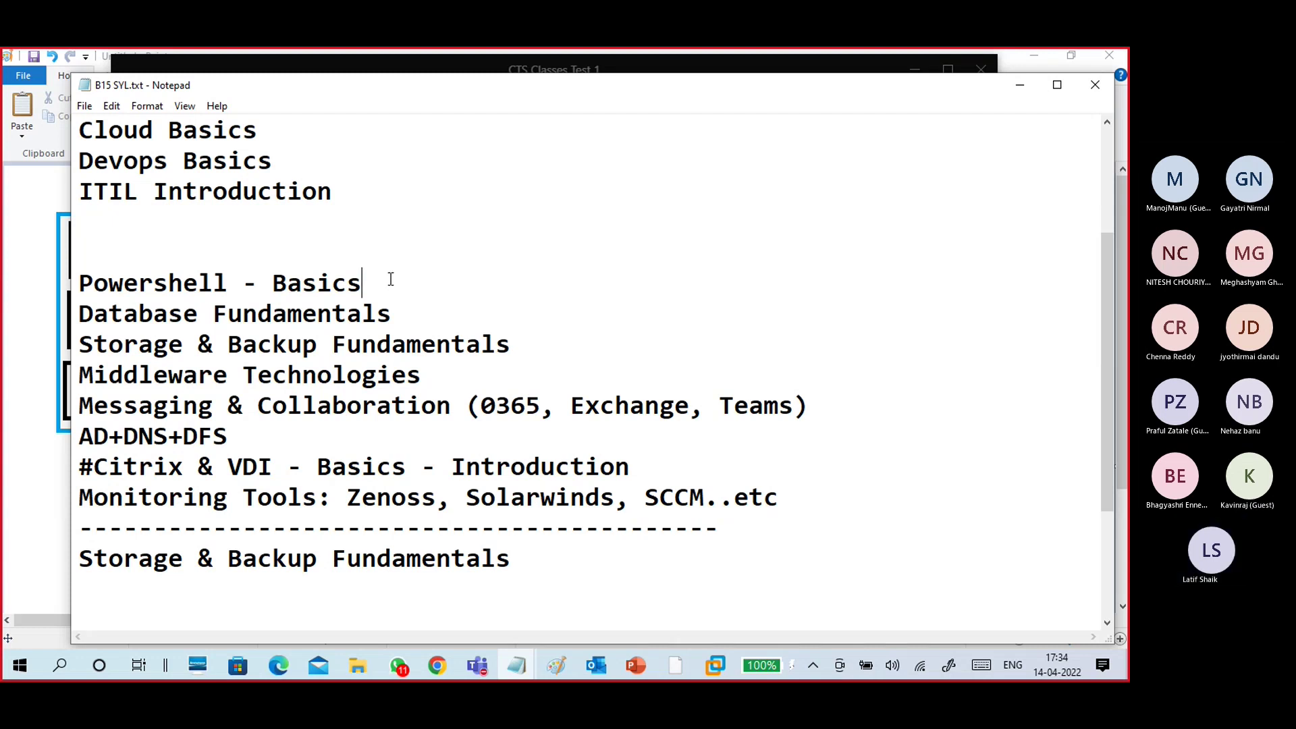
{"action": "left_click_drag", "start_coordinate": [390, 279], "coordinate": [66, 292]}
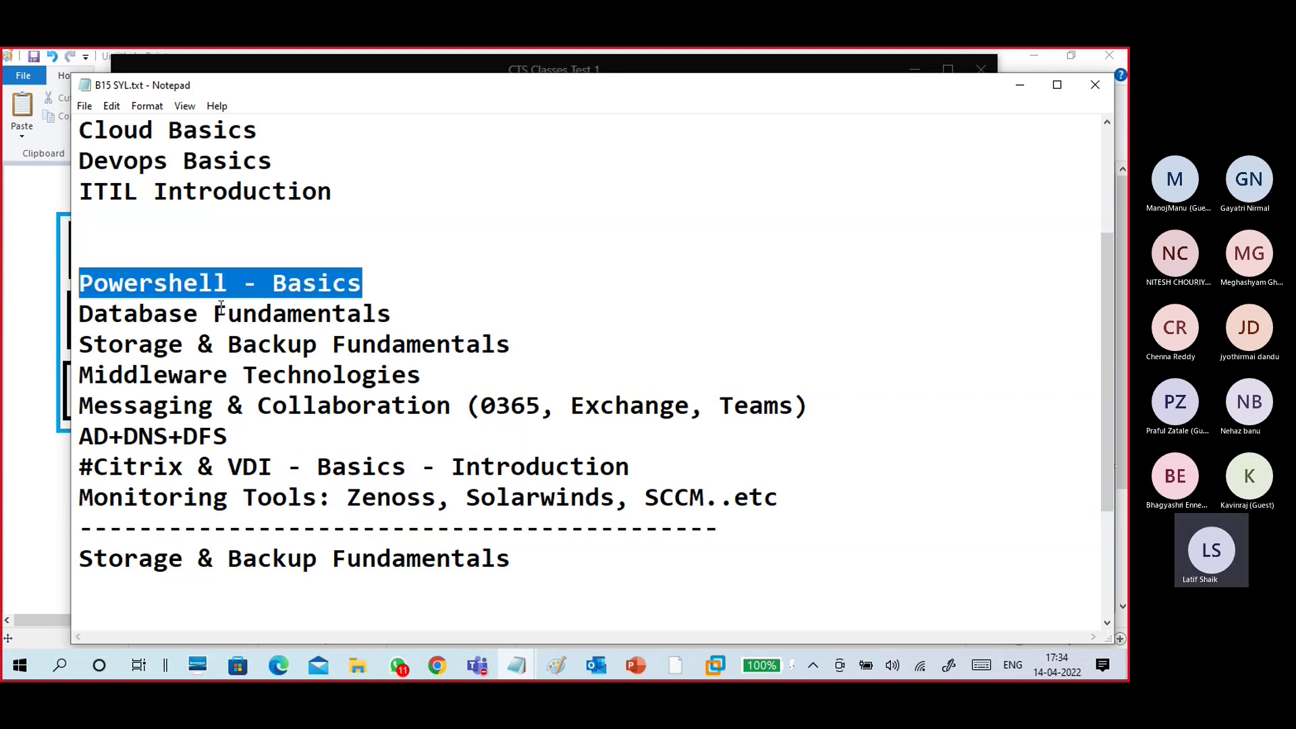
{"action": "left_click", "coordinate": [231, 269]}
{"action": "left_click_drag", "start_coordinate": [364, 283], "coordinate": [71, 279]}
{"action": "left_click_drag", "start_coordinate": [384, 280], "coordinate": [62, 281]}
- Minimize the syllabus notes to return to the Teams meeting, and open the meeting's additional options
{"action": "left_click", "coordinate": [1006, 86]}
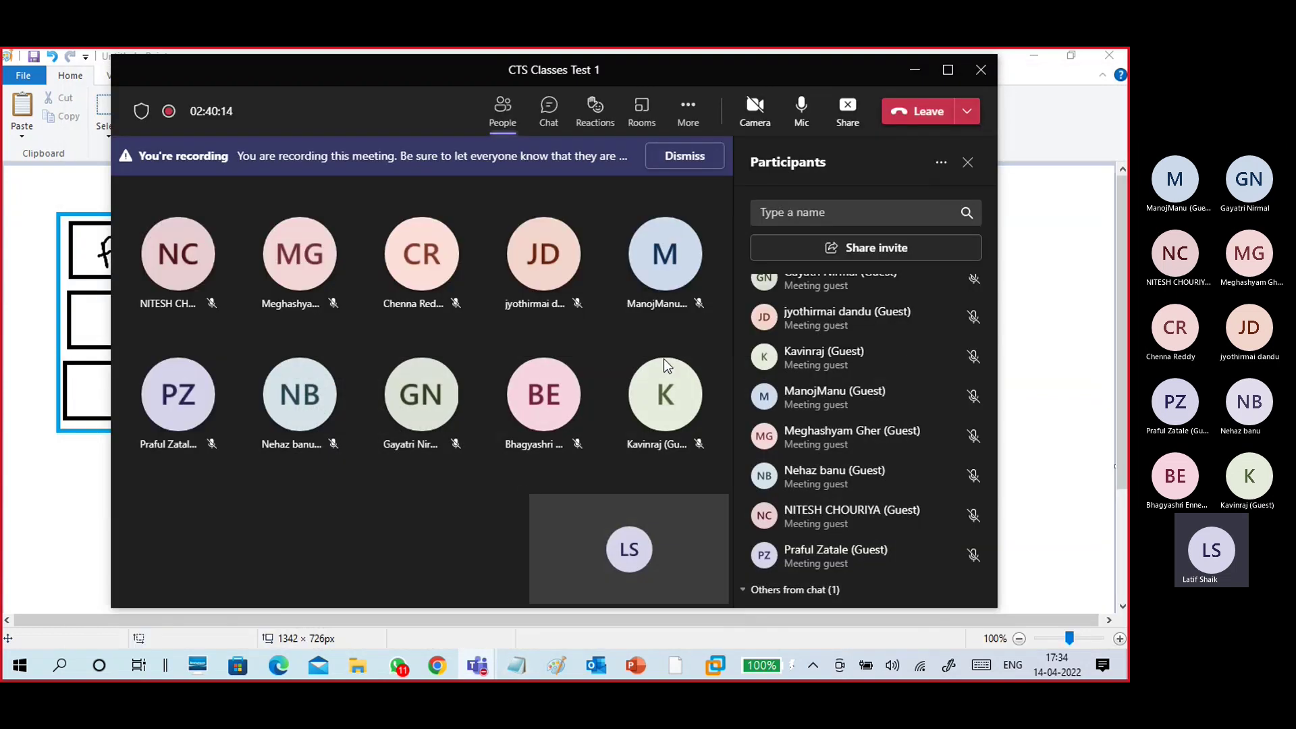
{"action": "left_click", "coordinate": [688, 115]}
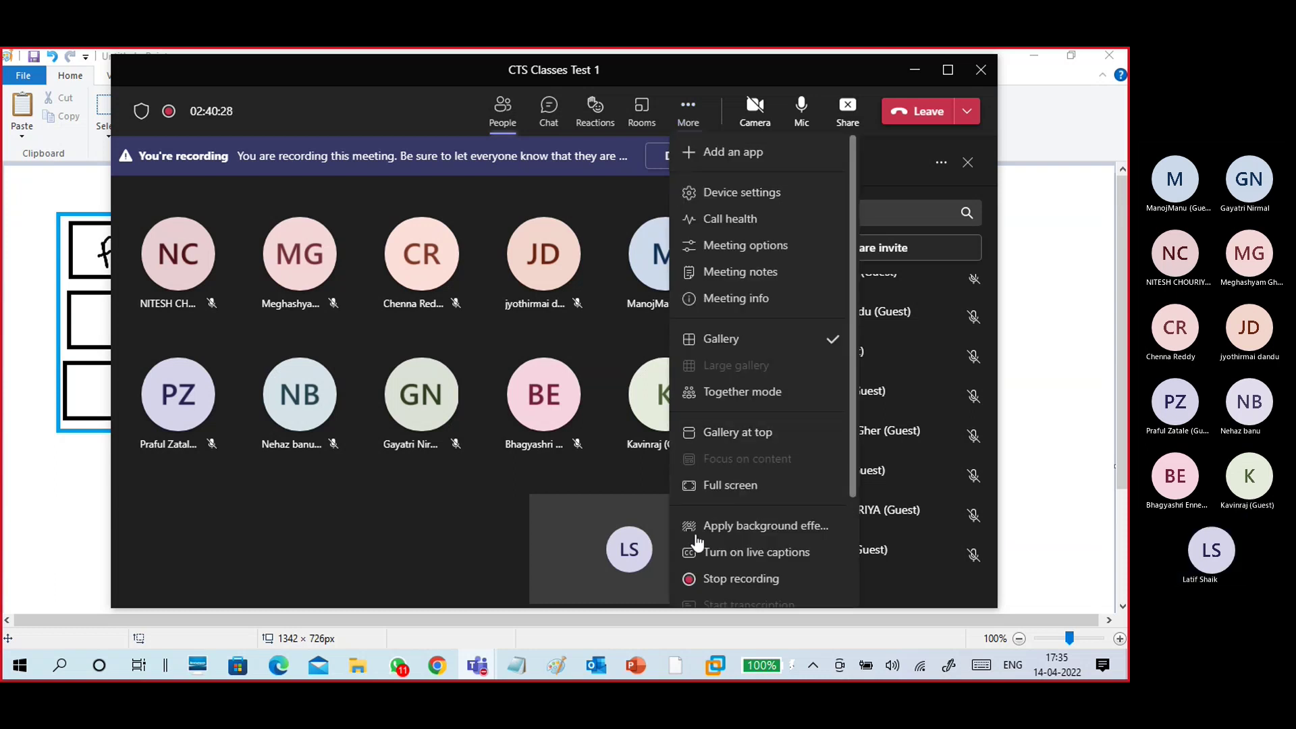